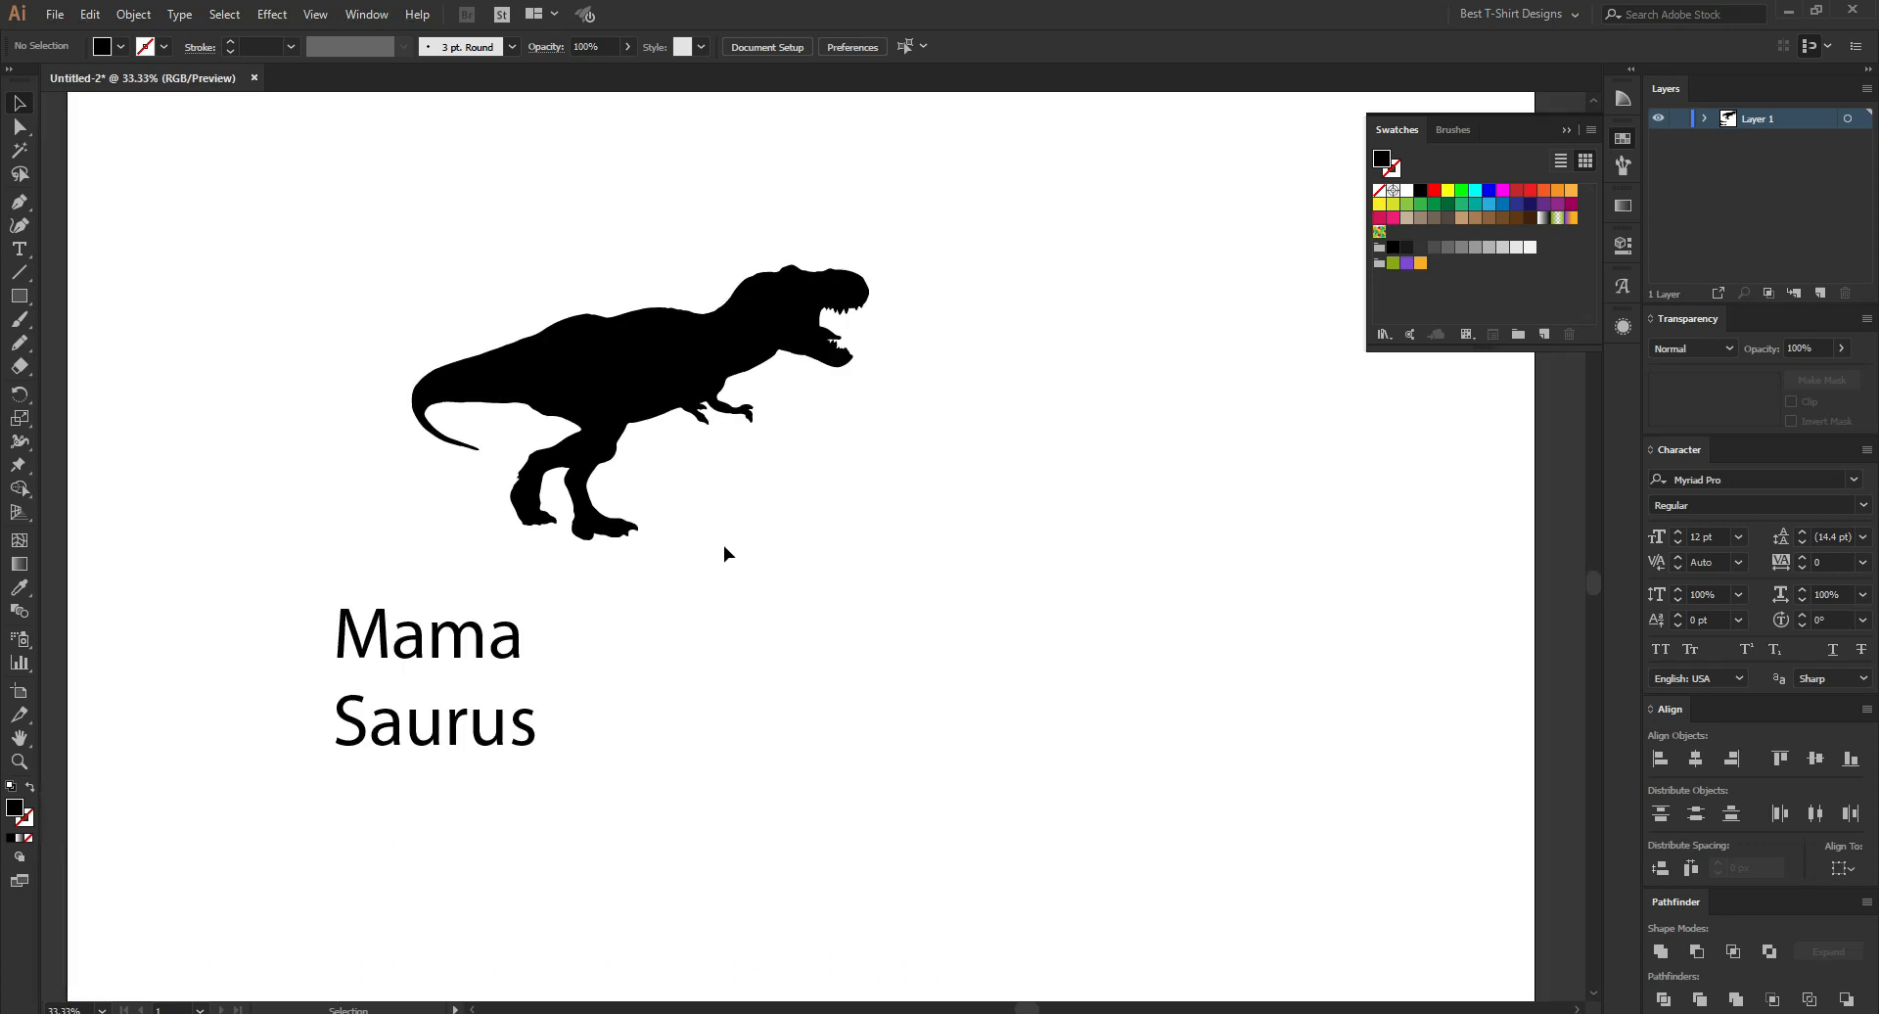
drag(279, 282, 784, 521)
click(979, 525)
mouse_move(998, 567)
mouse_down()
mouse_move(373, 245)
mouse_move(338, 208)
mouse_move(1024, 565)
mouse_up()
click(1024, 566)
scroll(714, 328, up, 2)
scroll(649, 332, down, 1)
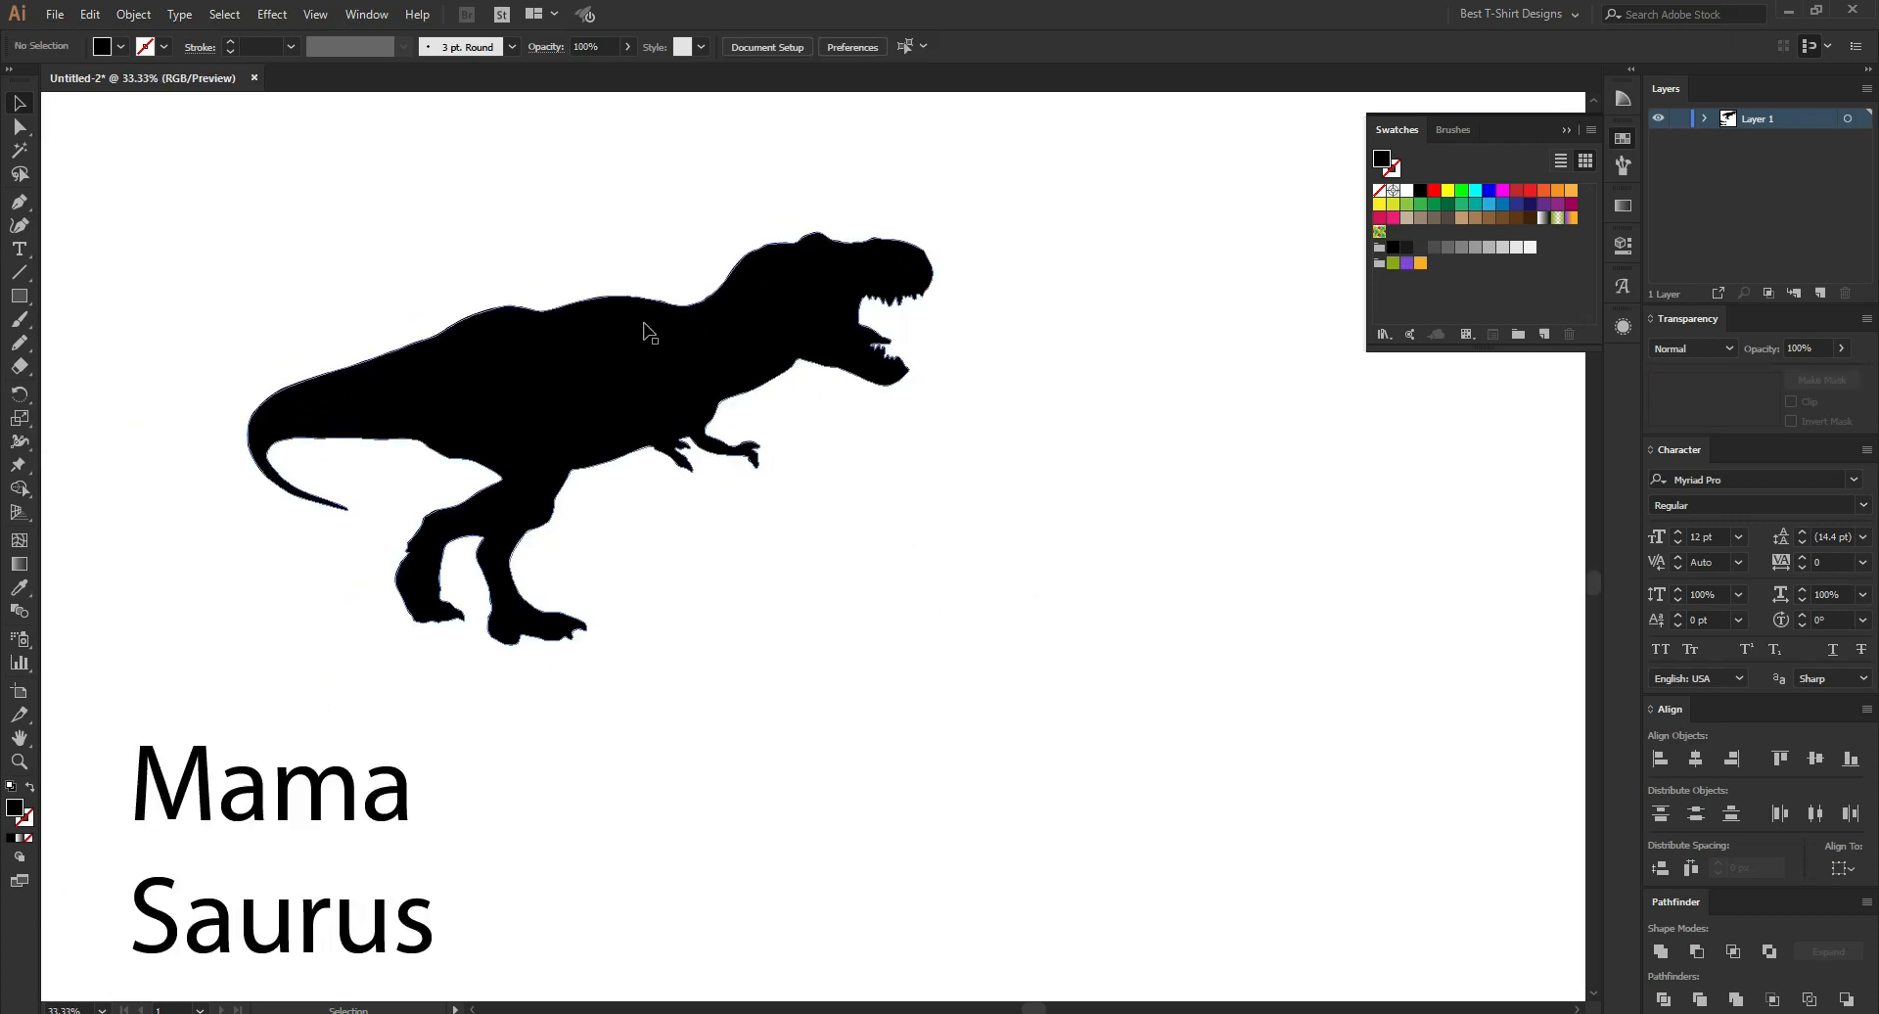
scroll(649, 333, down, 1)
click(925, 568)
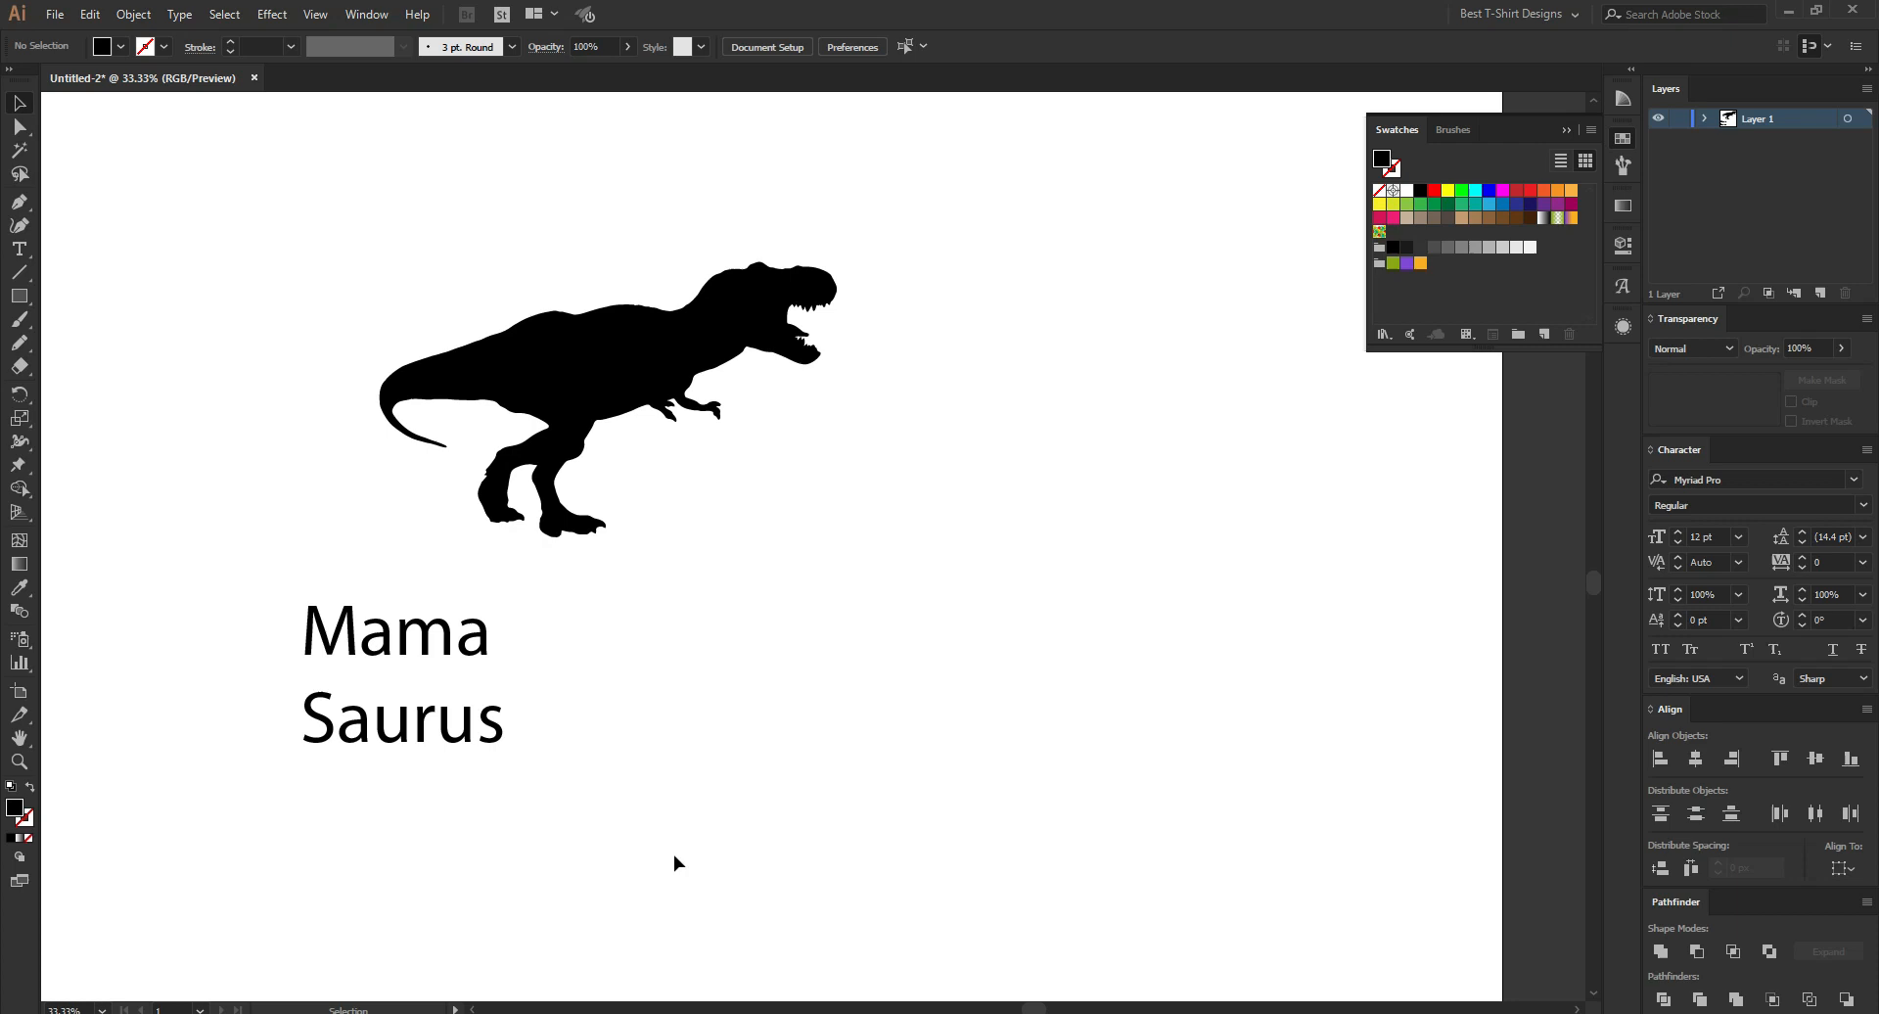
Switch to the browser's dinosaur silhouette image results, browse them and open the T-rex walk cycle image.
click(541, 979)
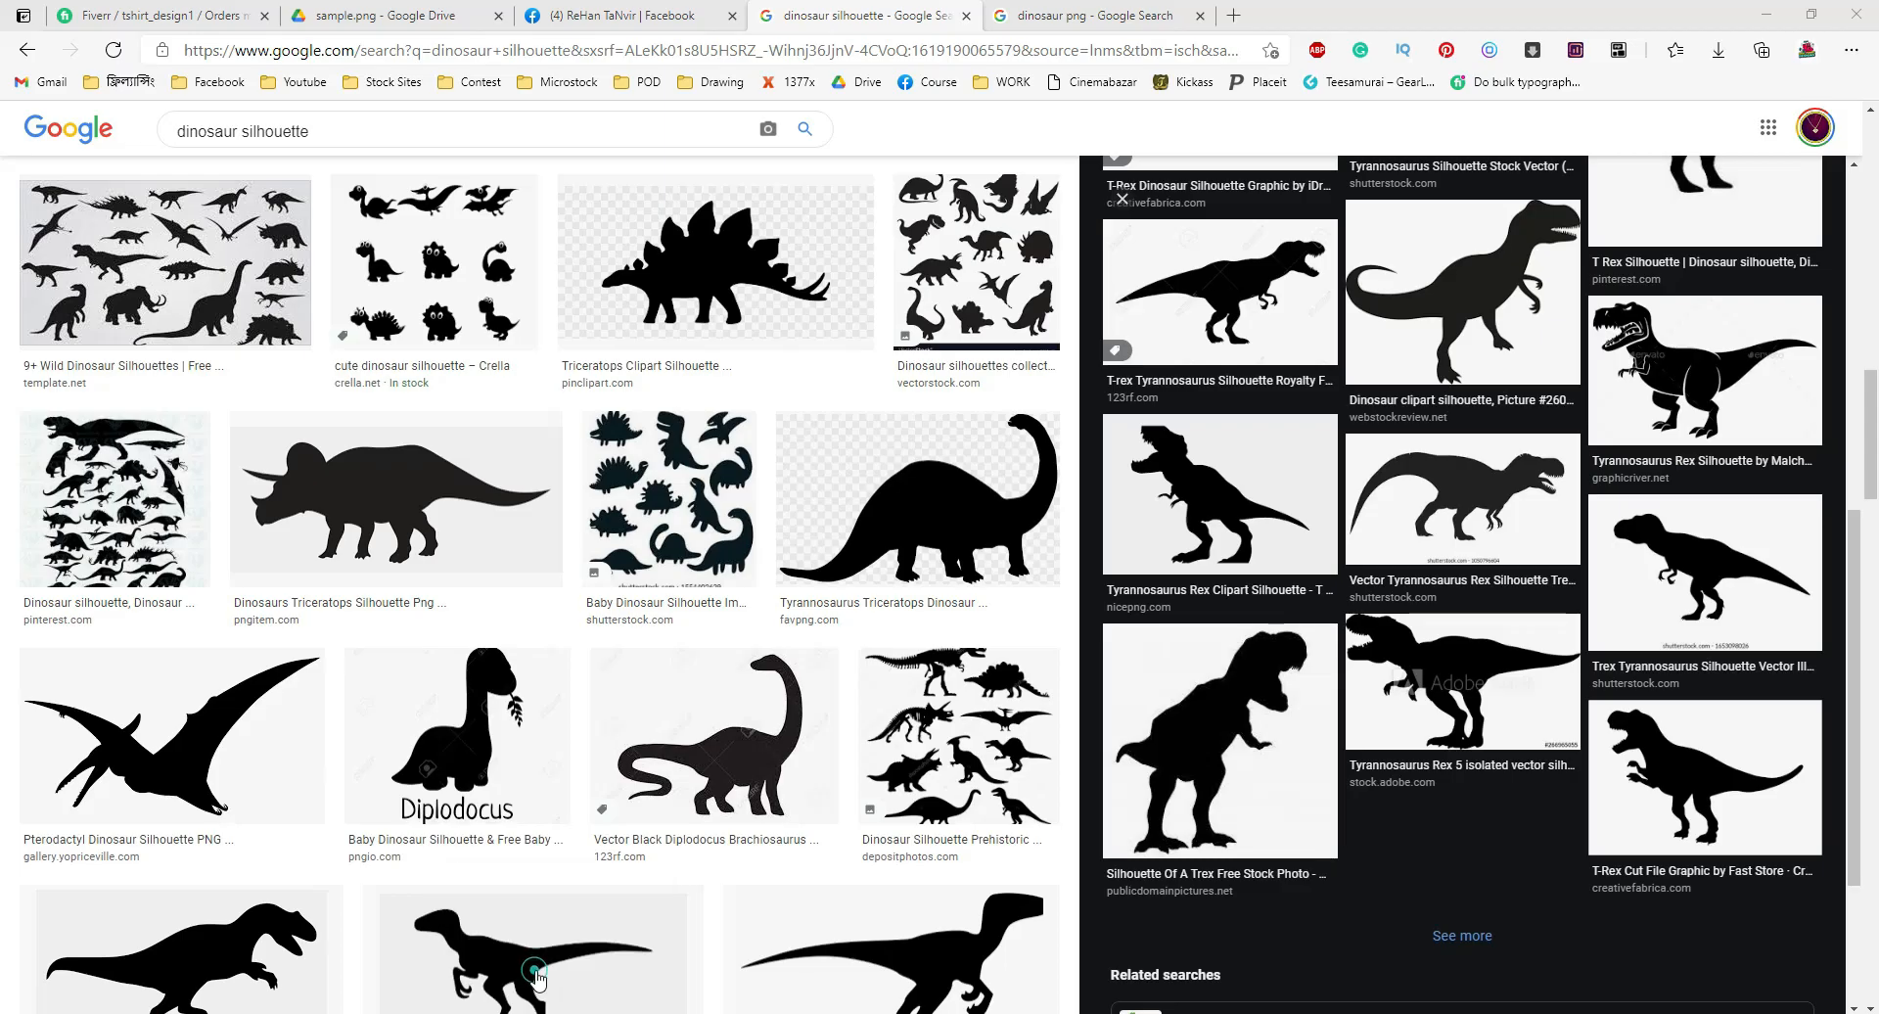
scroll(776, 599, up, 15)
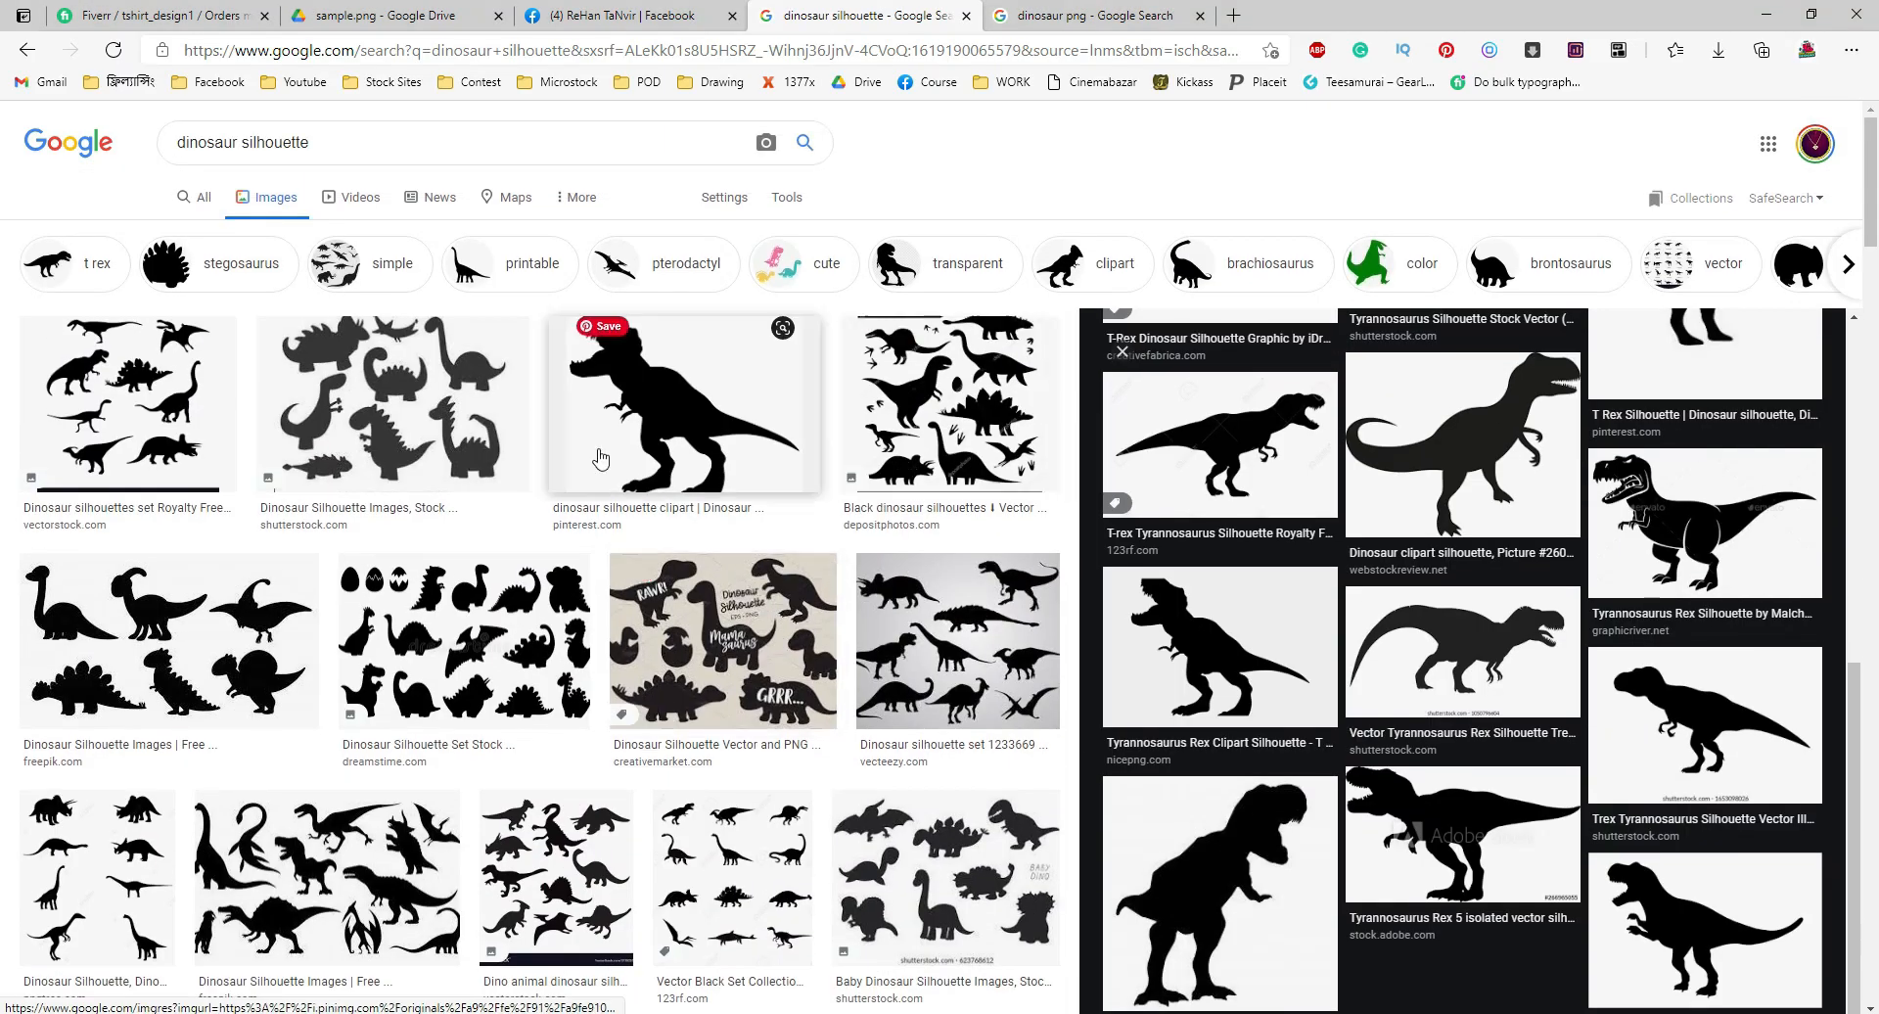
click(1495, 735)
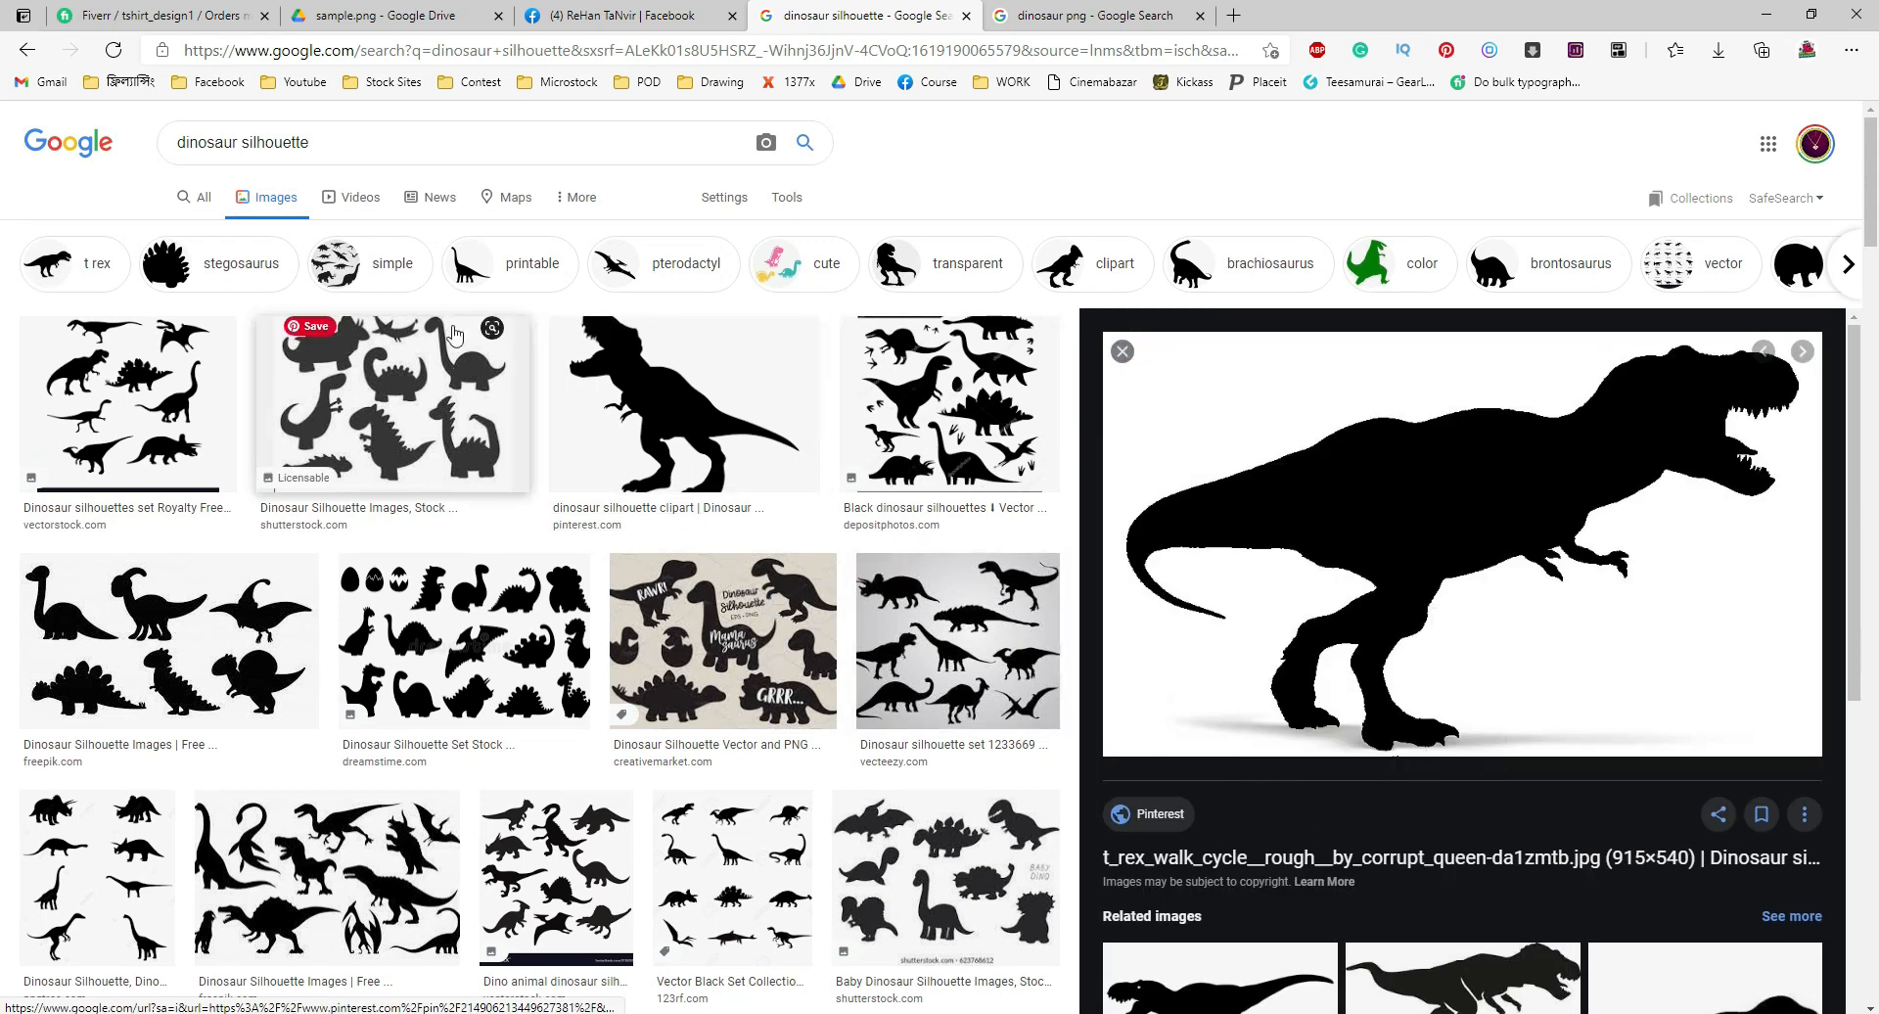
scroll(639, 565, down, 6)
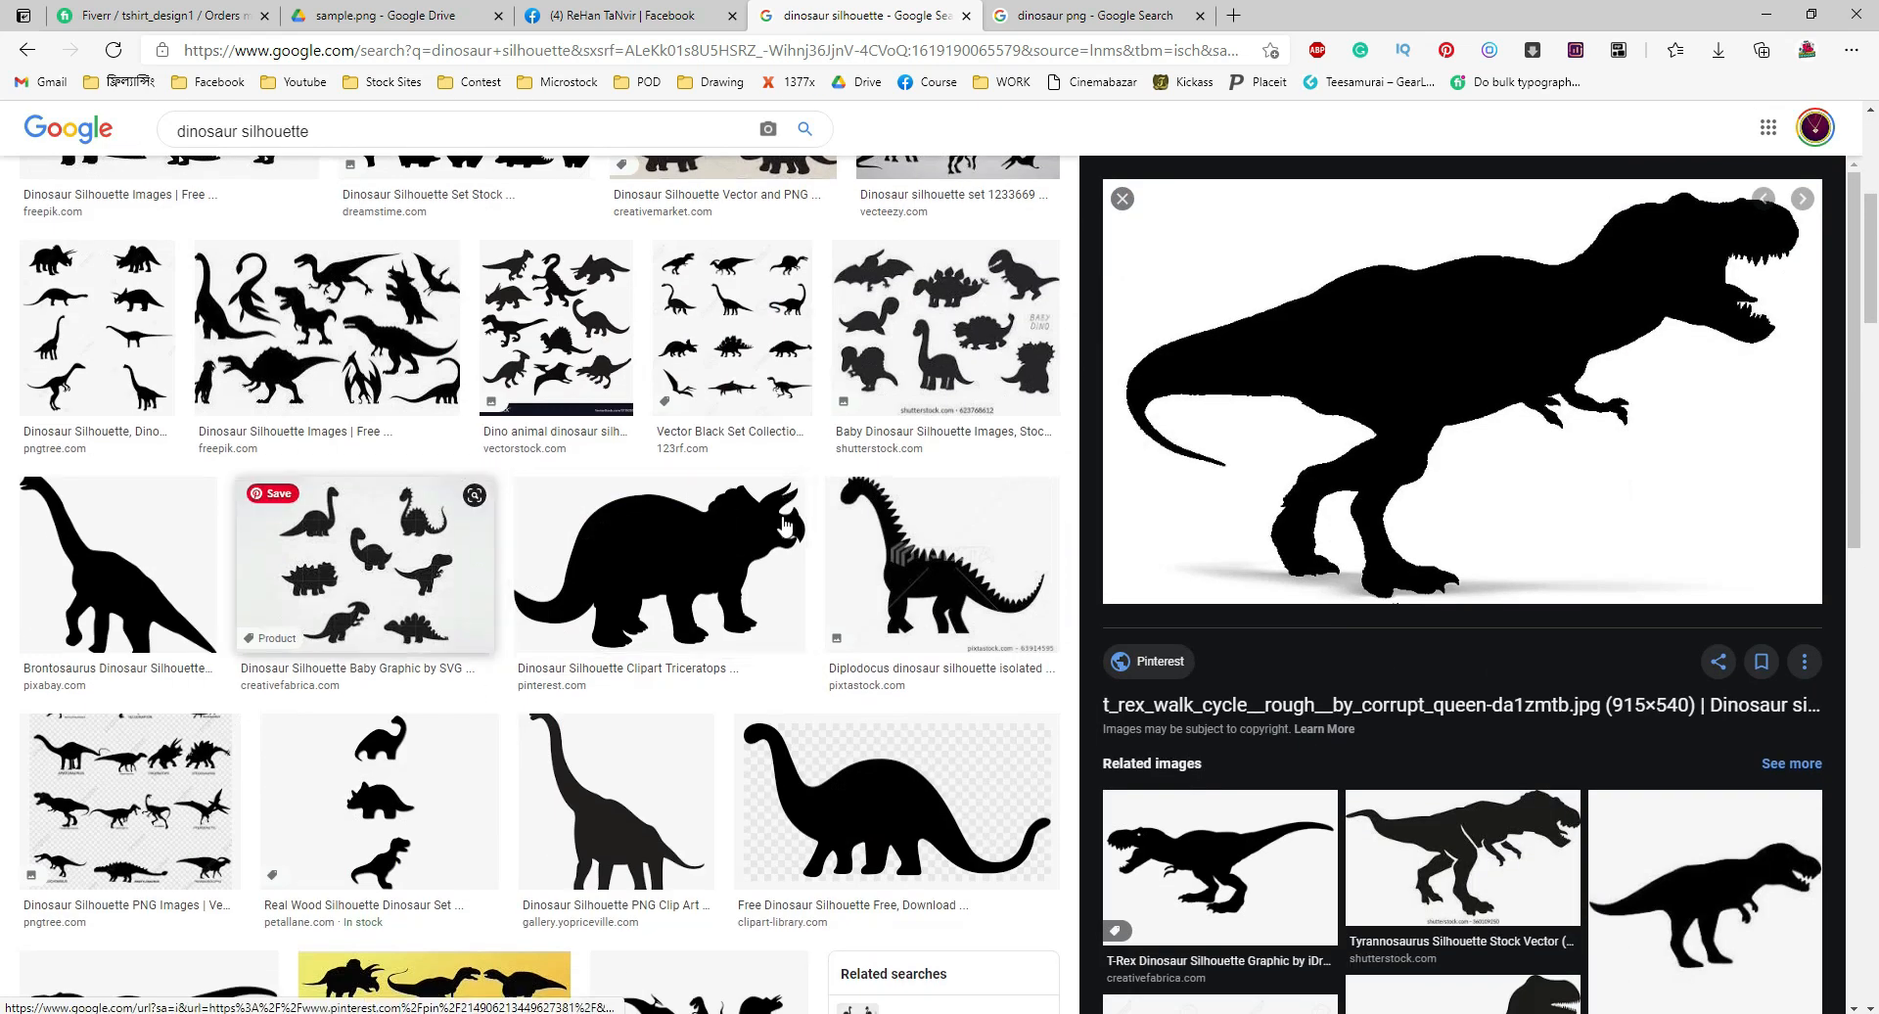
scroll(632, 441, down, 5)
scroll(632, 440, up, 11)
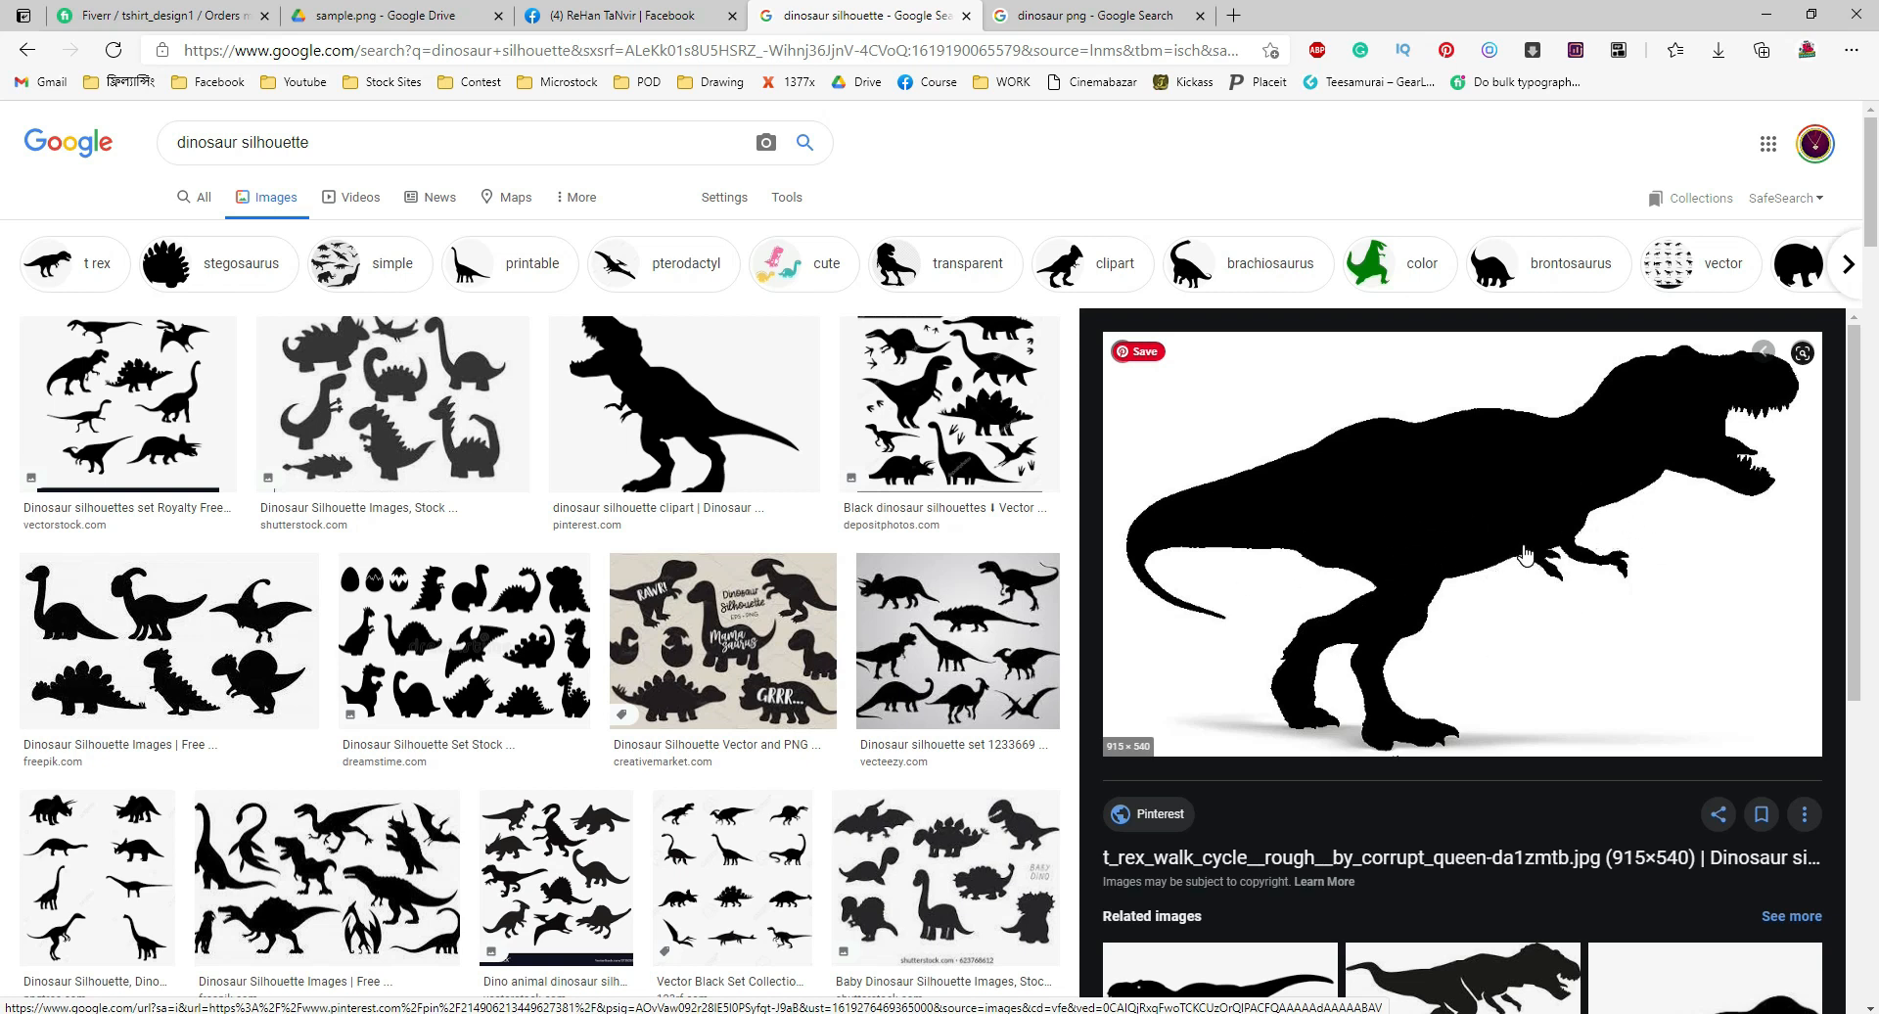
Copy the brown T-rex picture from the dinosaur png results and paste it into the Illustrator document, below the silhouette.
click(1144, 16)
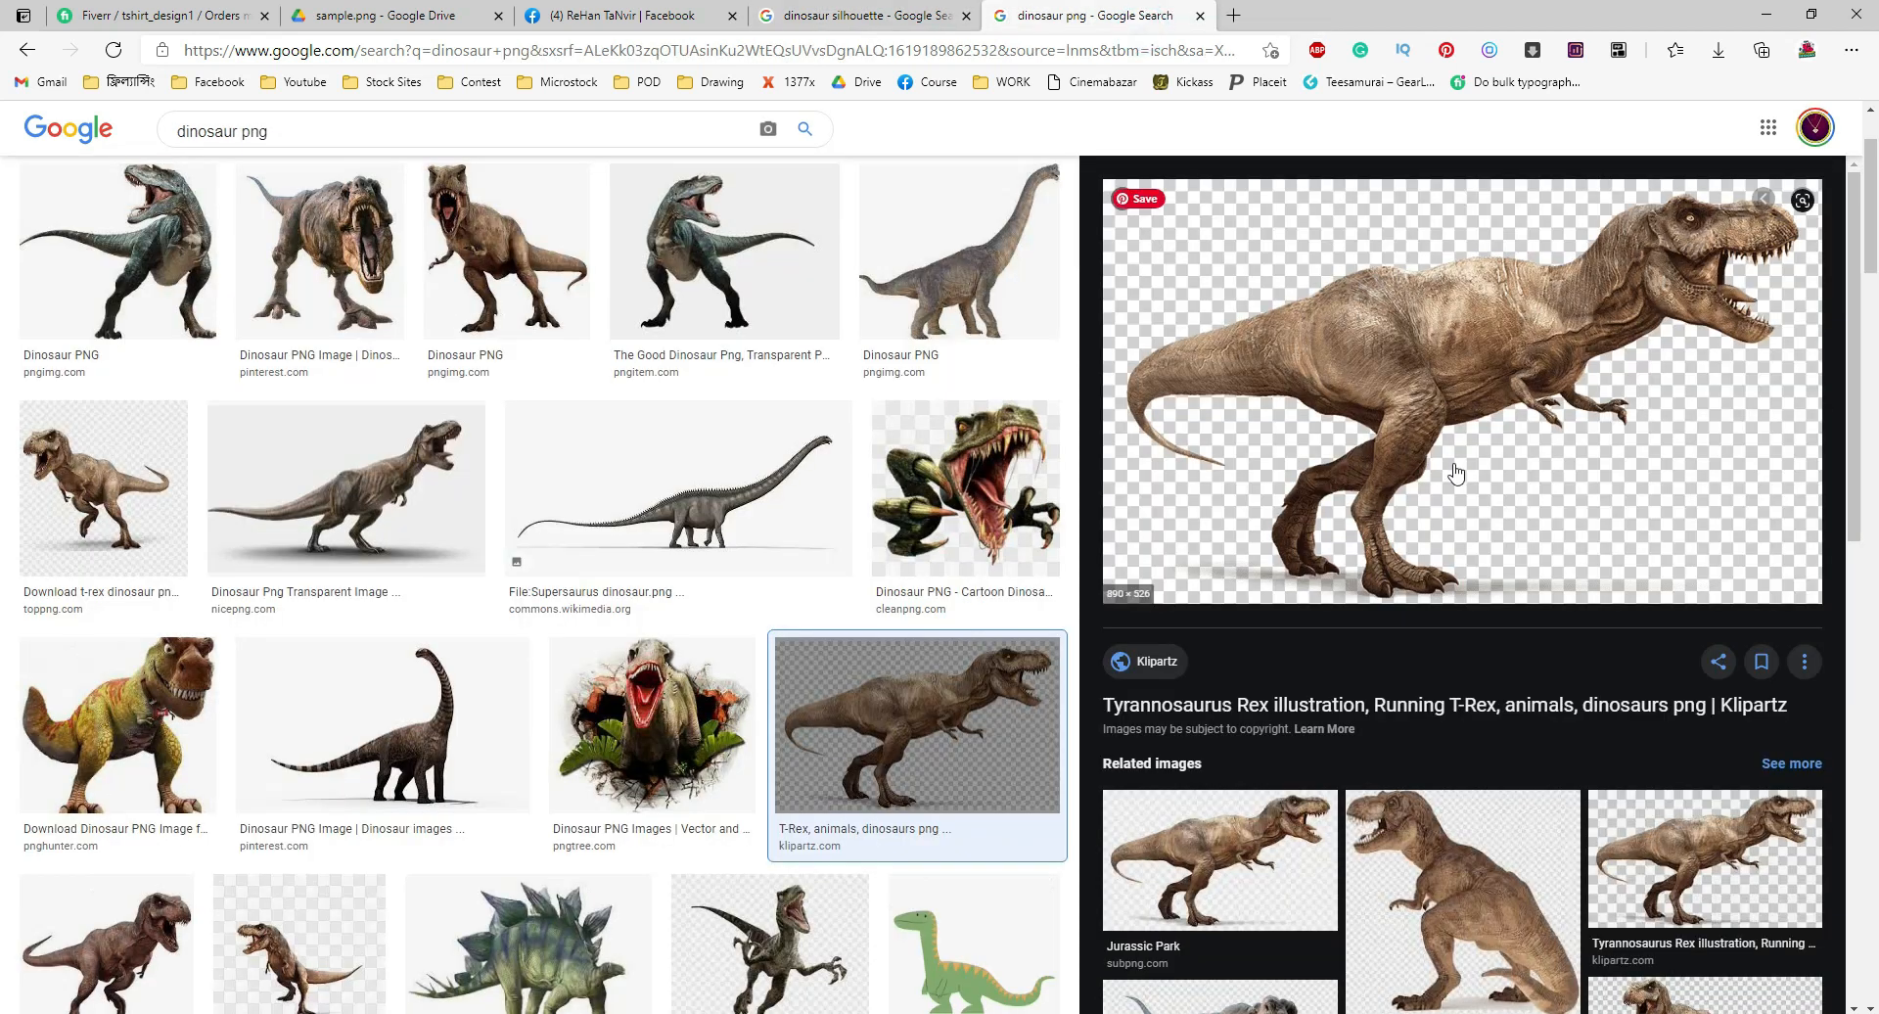
right_click(1393, 480)
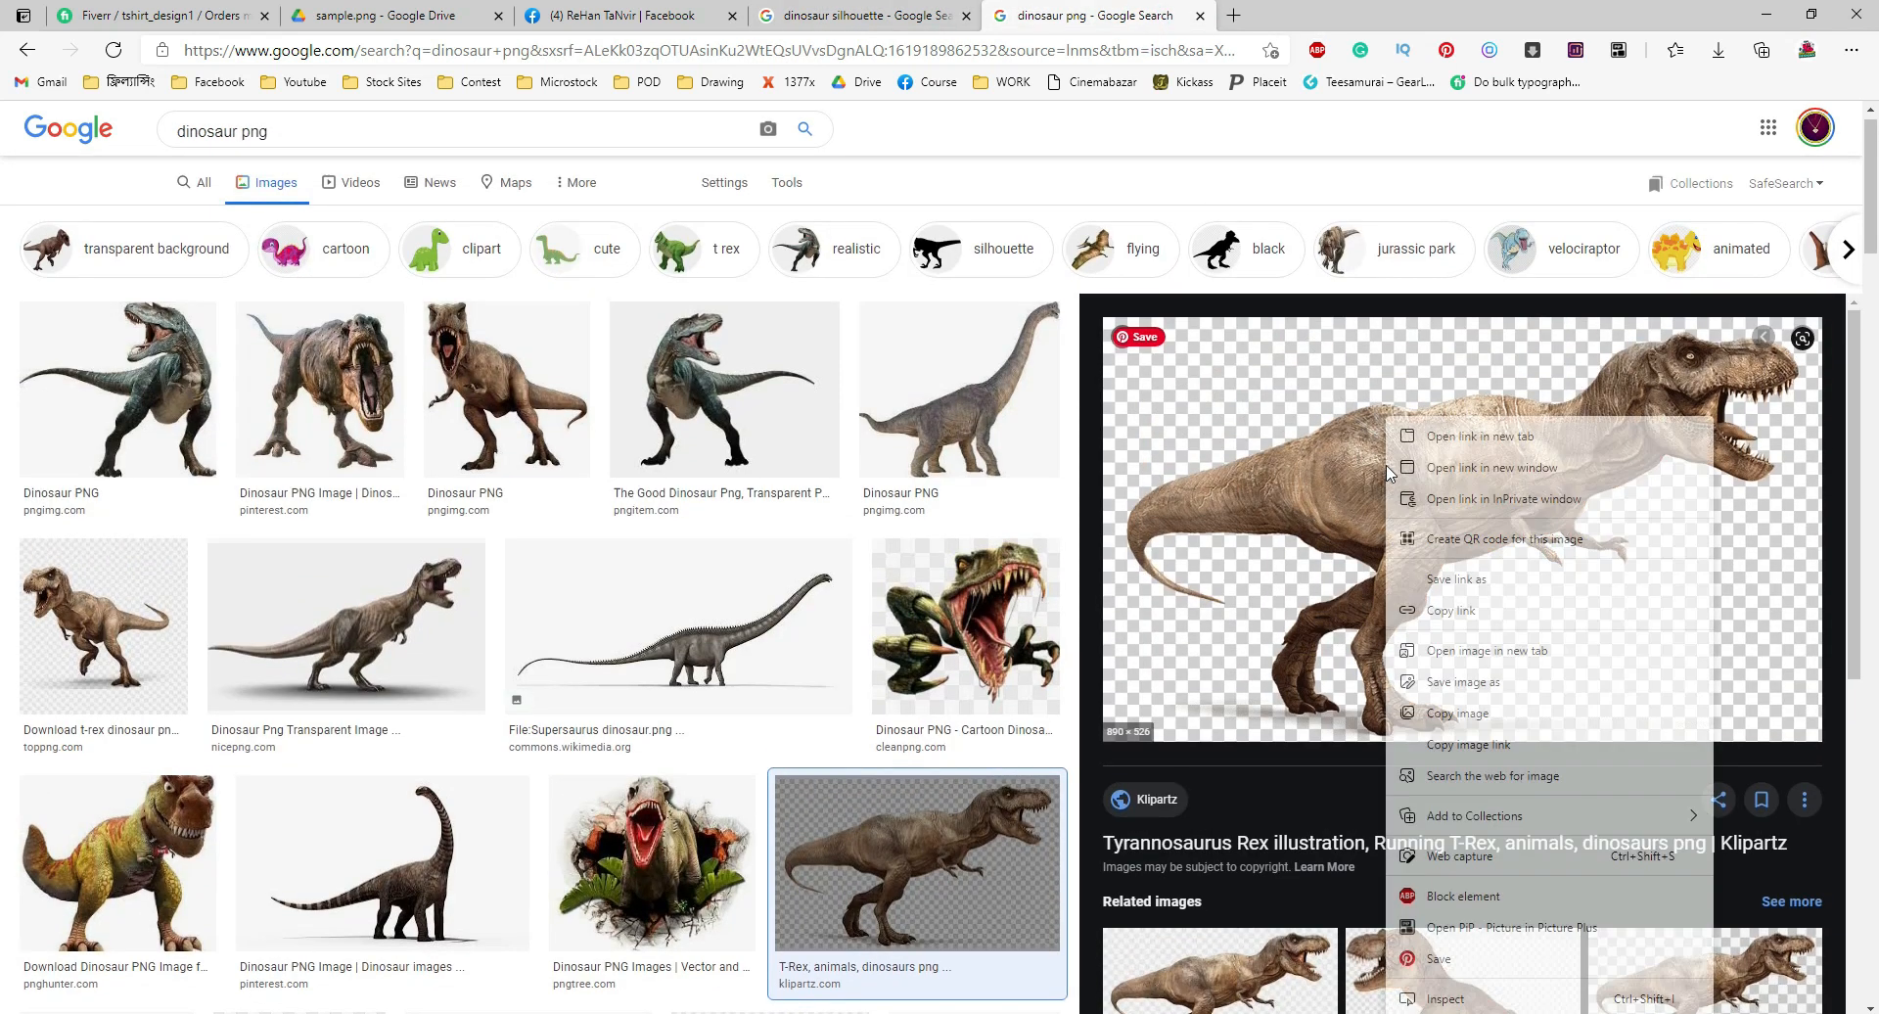
click(1443, 714)
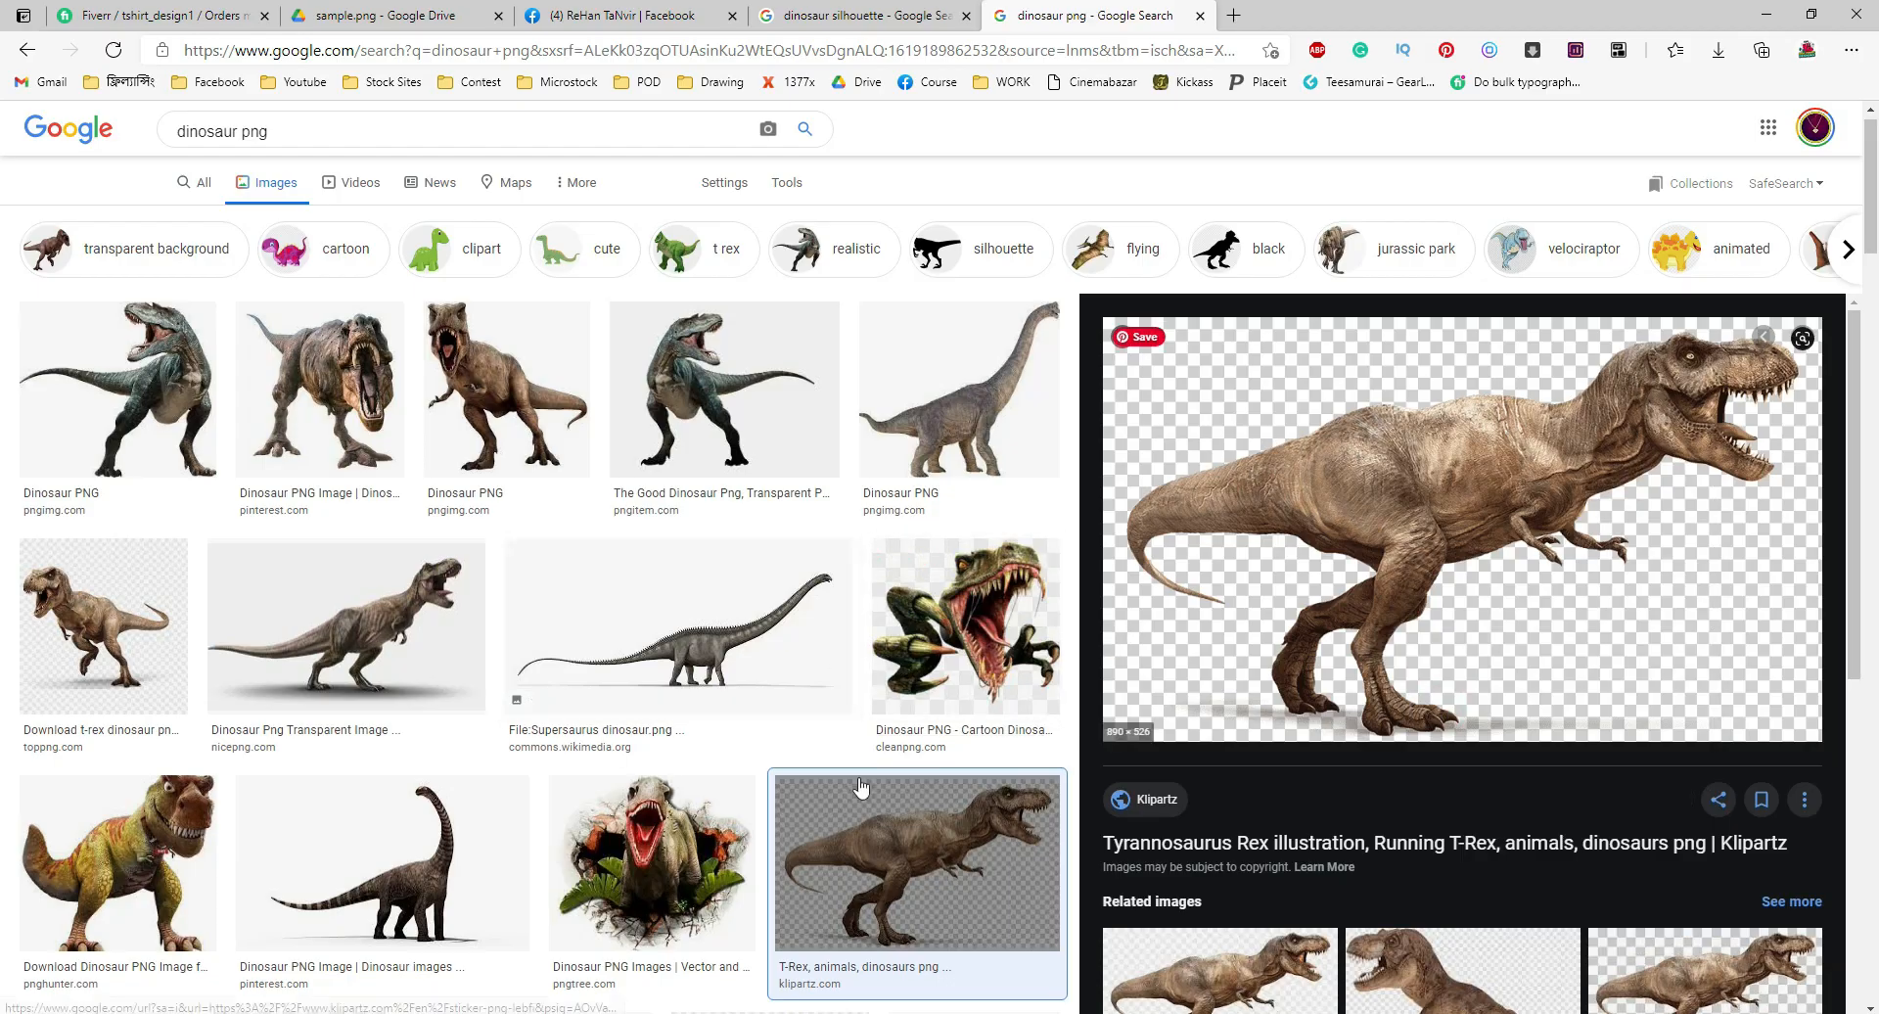
key(alt+Tab)
key(ctrl+v)
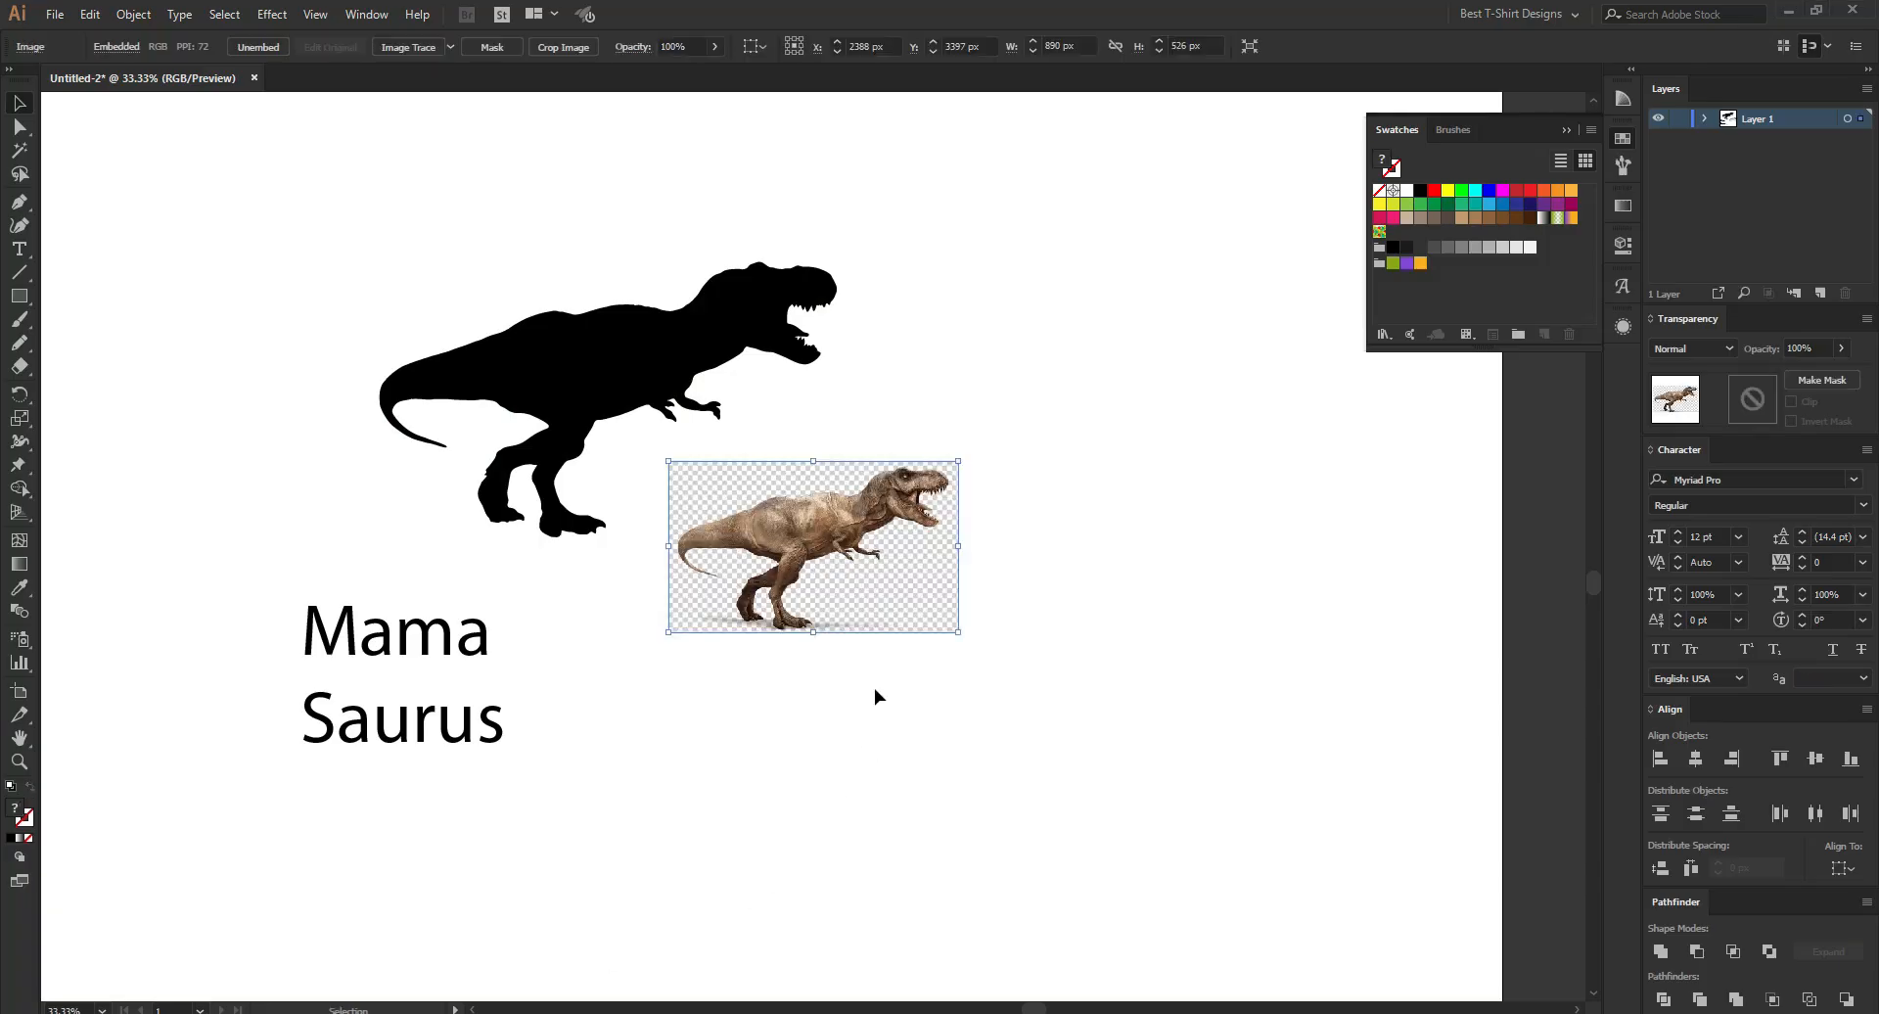
drag(856, 549, 972, 704)
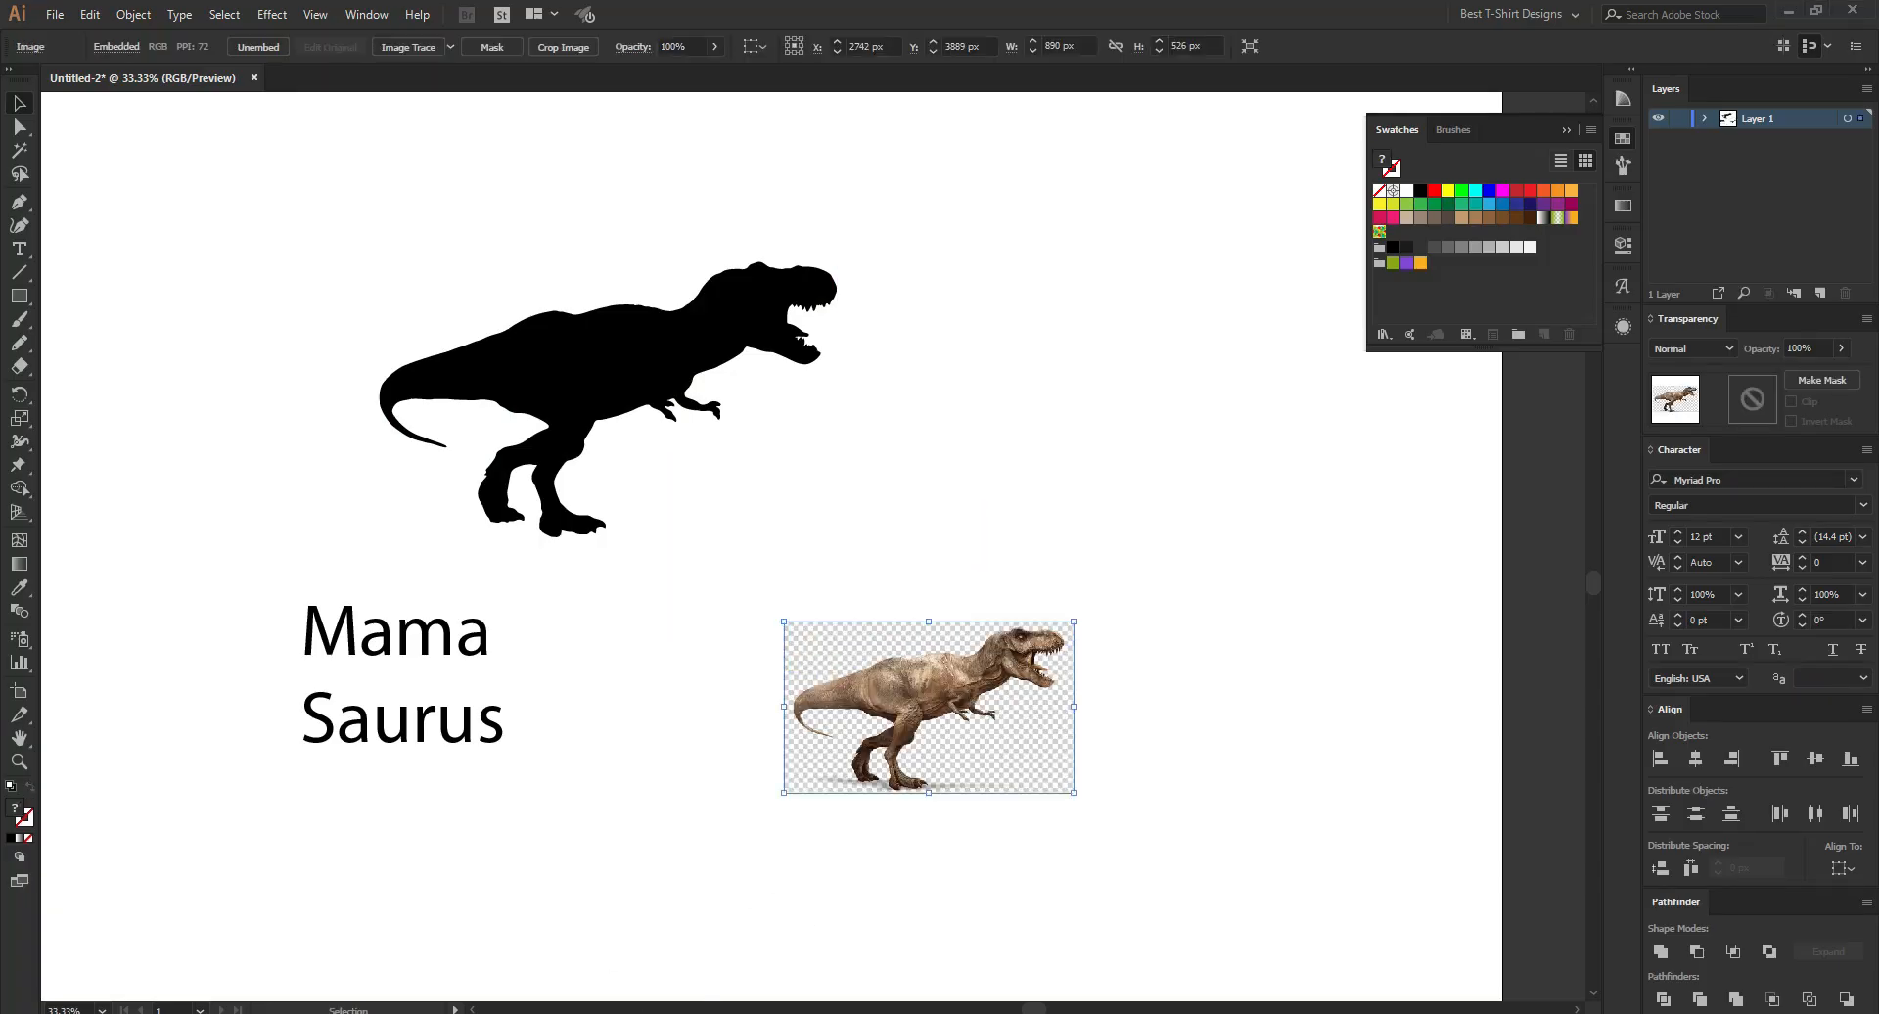
Copy the black T-rex image from the browser's dinosaur silhouette results and paste it into the Illustrator document above the brown T-rex.
key(alt+Tab)
click(861, 15)
right_click(1302, 418)
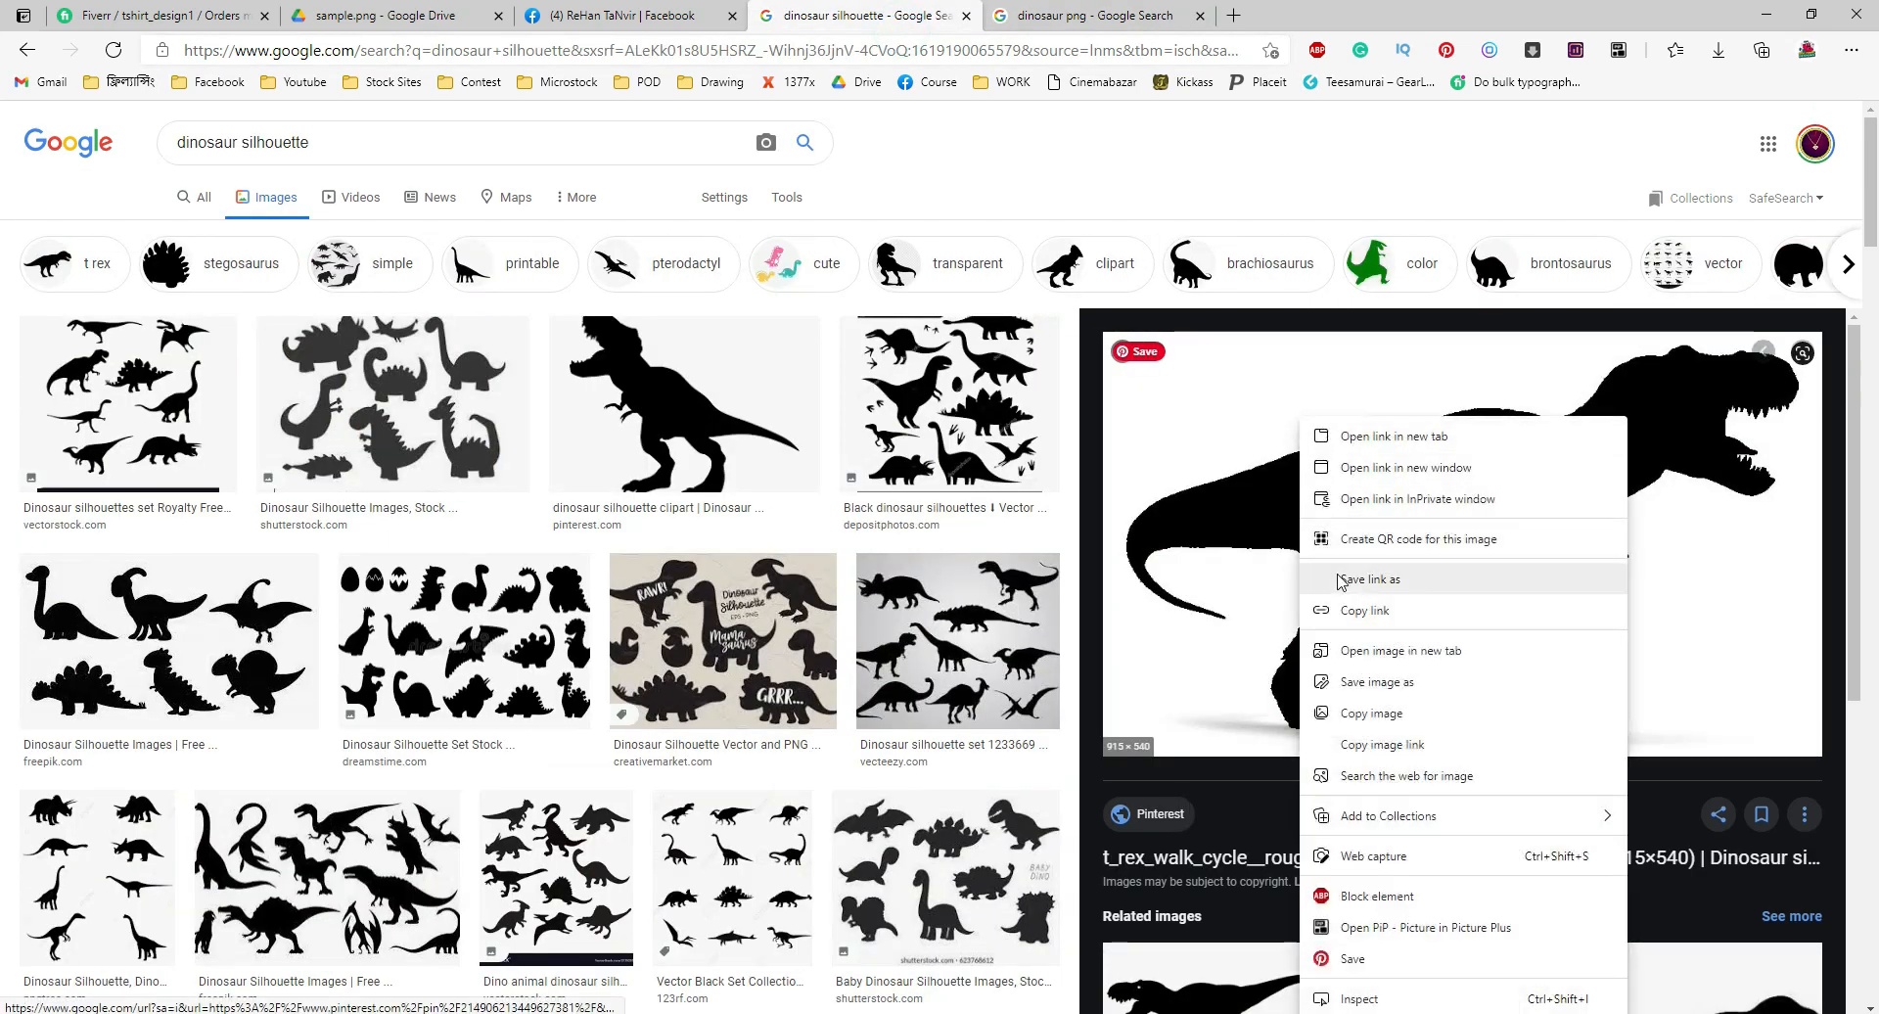
click(1375, 714)
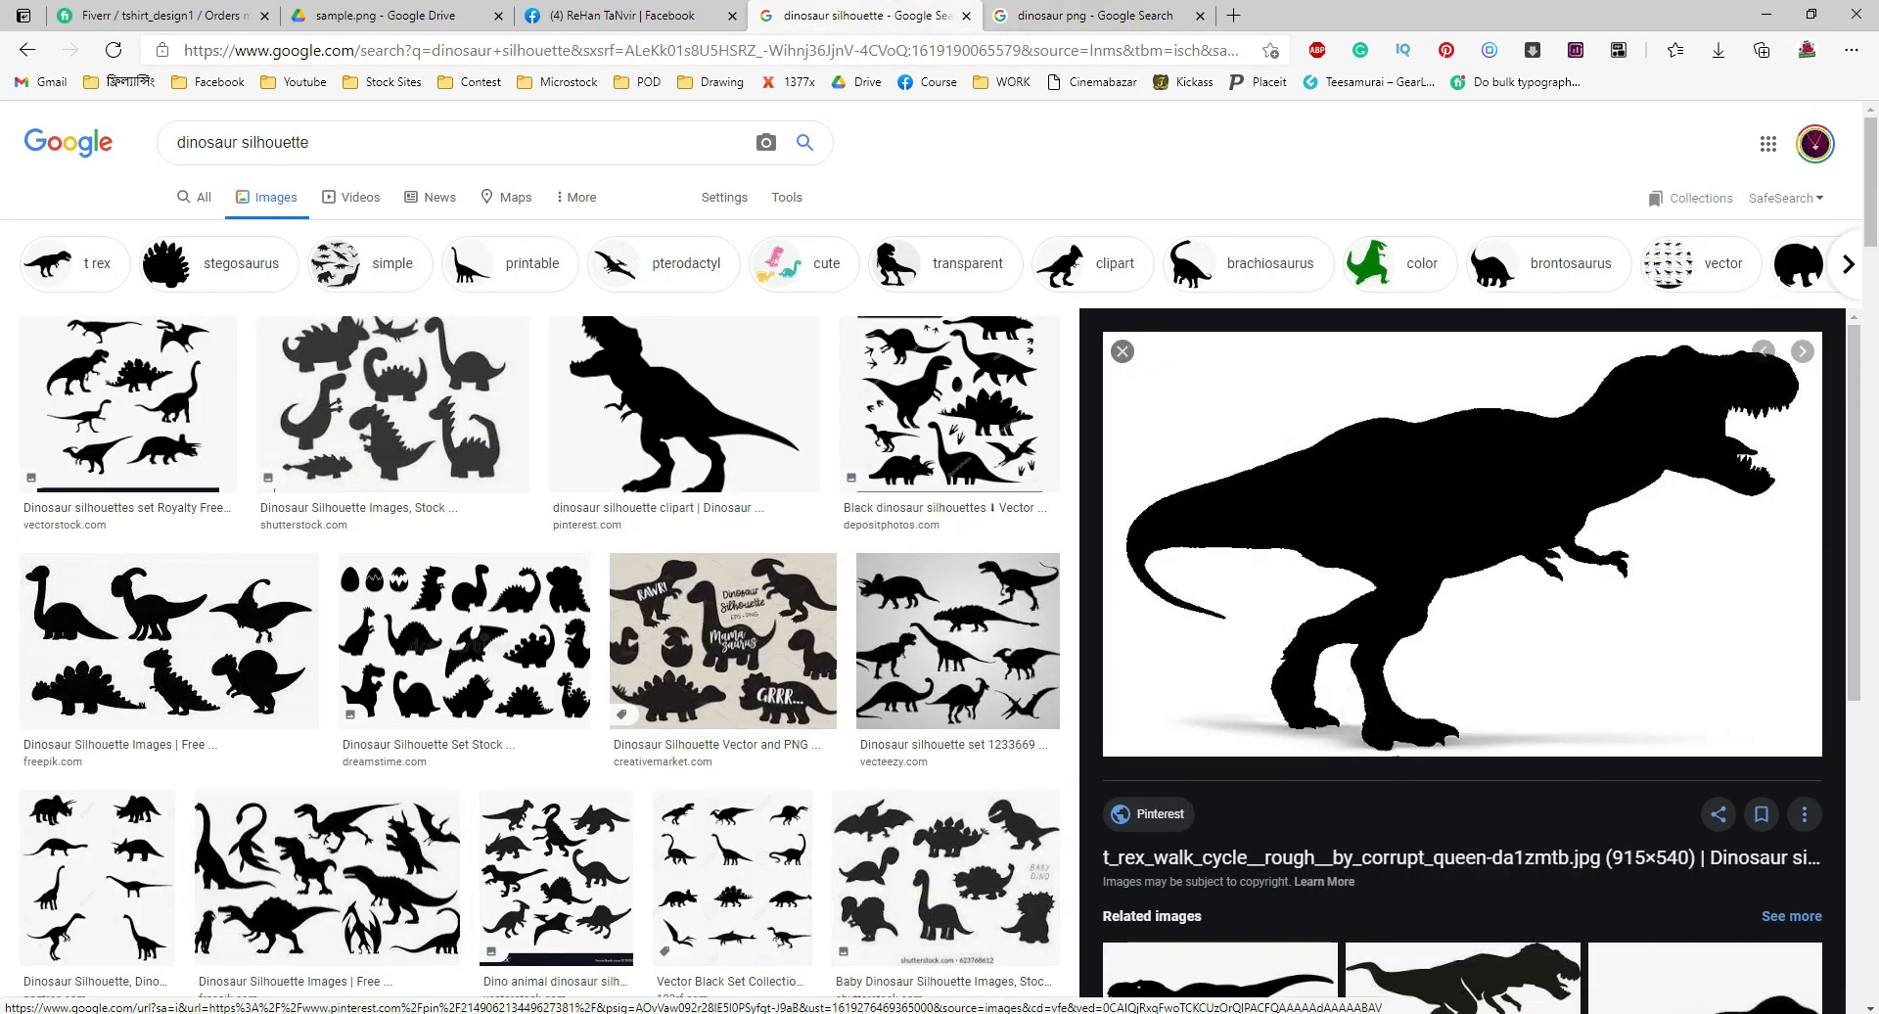
key(alt+Tab)
key(ctrl+v)
drag(921, 582, 1079, 534)
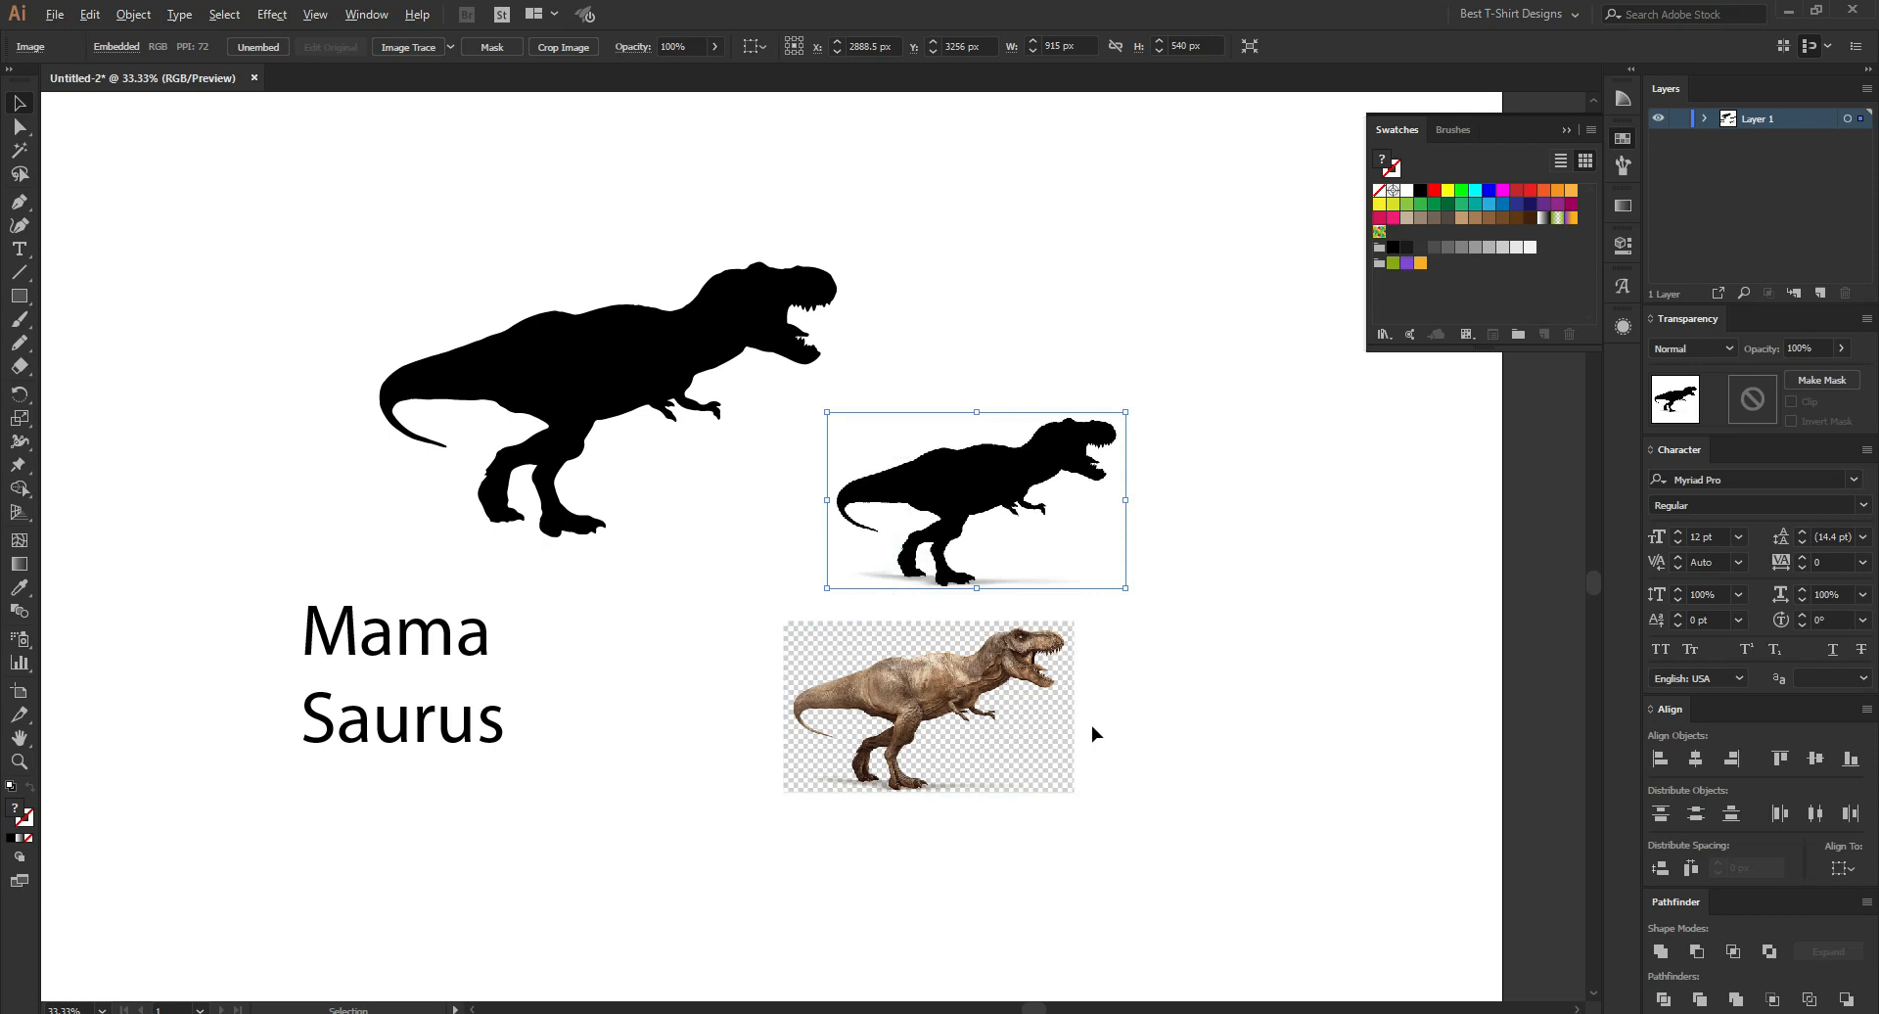
Place the two pasted T-rex images side by side, with the brown one to the left of the black one.
scroll(1090, 726, up, 2)
drag(950, 697, 608, 616)
drag(881, 333, 1038, 665)
click(1000, 893)
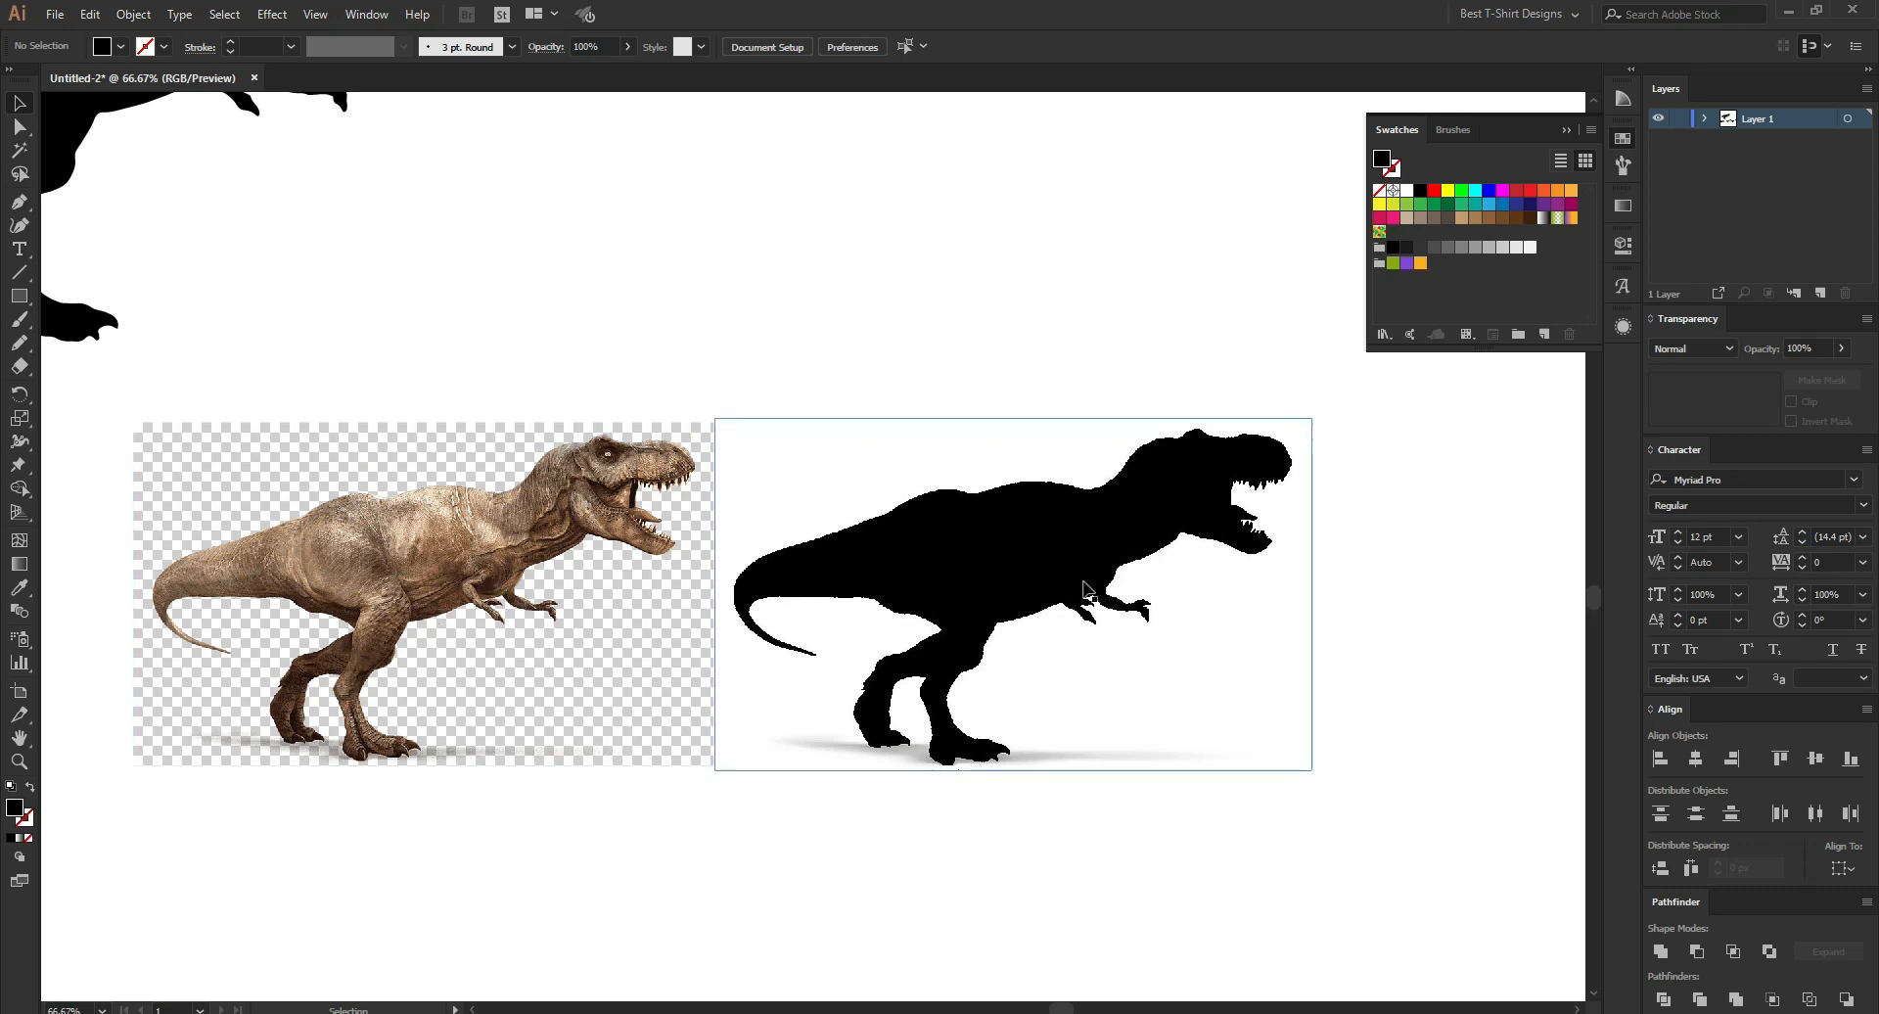
Compare the brown T-rex image with the black one, examining the head, teeth and body outline.
scroll(623, 499, up, 4)
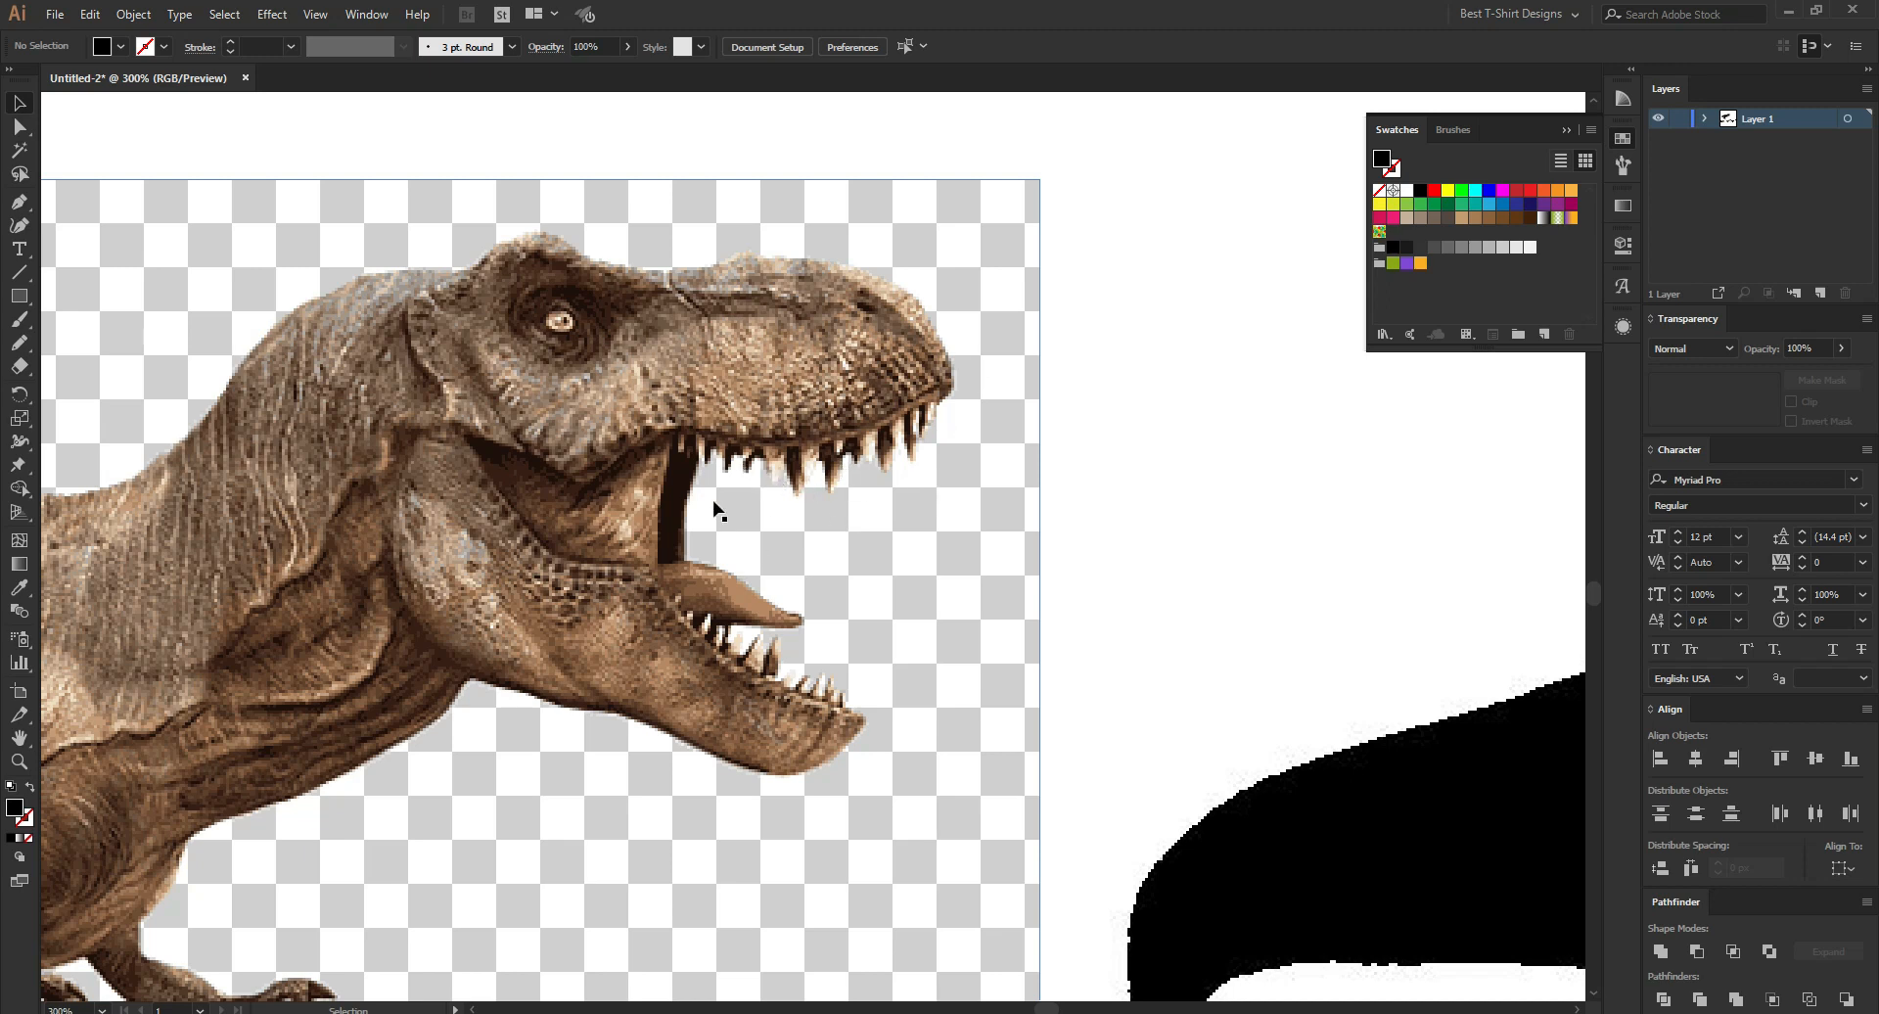
scroll(715, 508, down, 4)
scroll(1259, 548, up, 2)
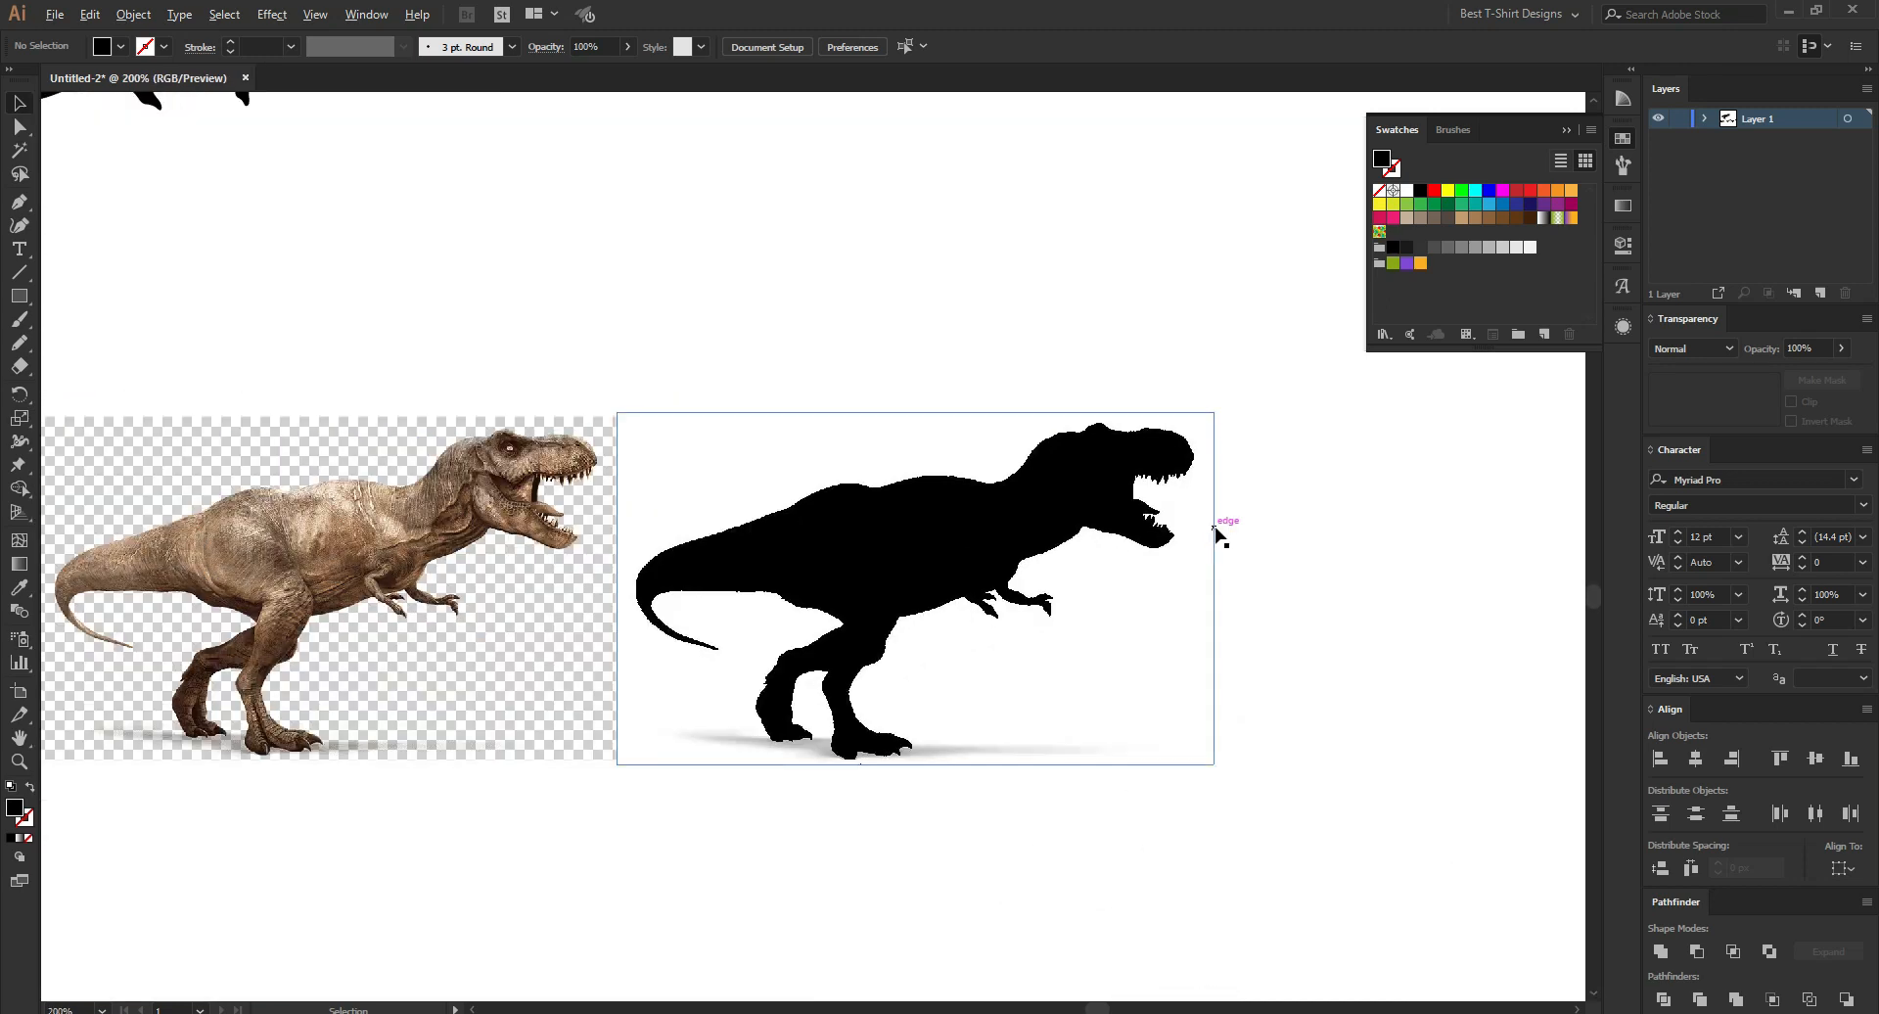
scroll(1215, 532, up, 3)
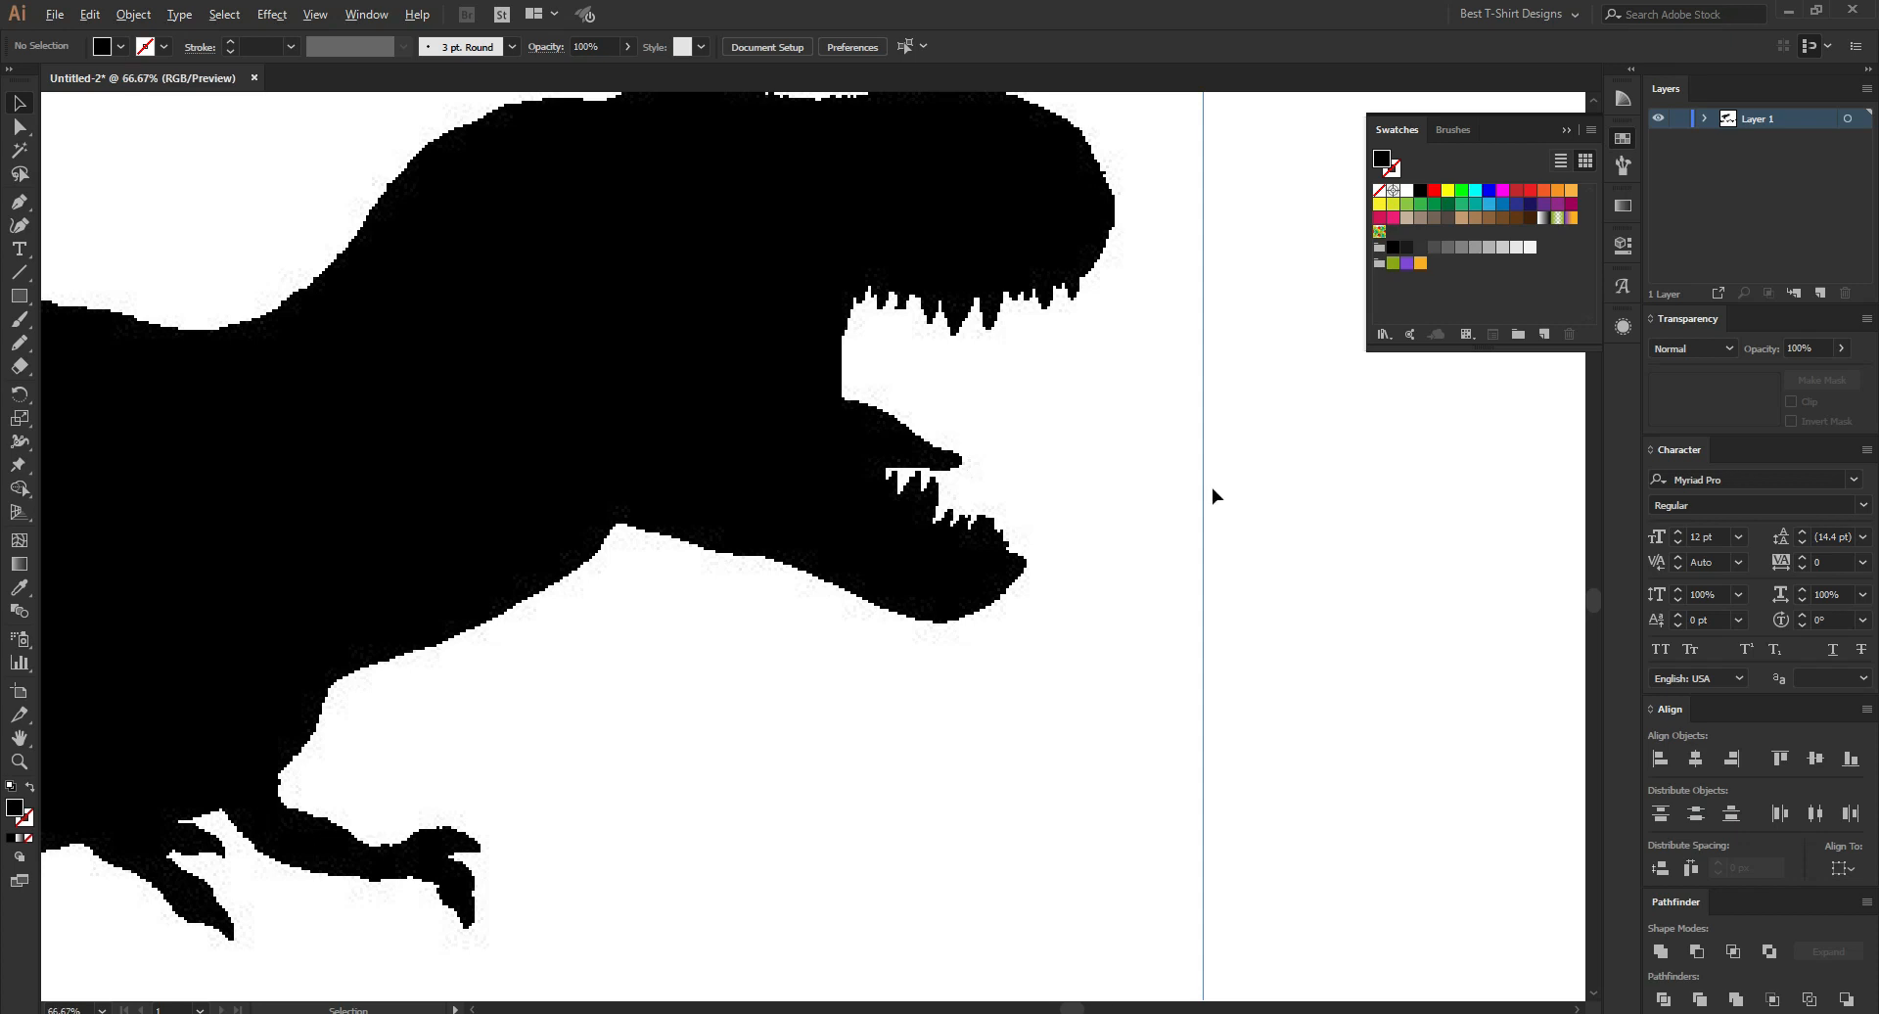
scroll(1213, 488, down, 5)
click(1082, 672)
scroll(1114, 530, up, 2)
click(776, 767)
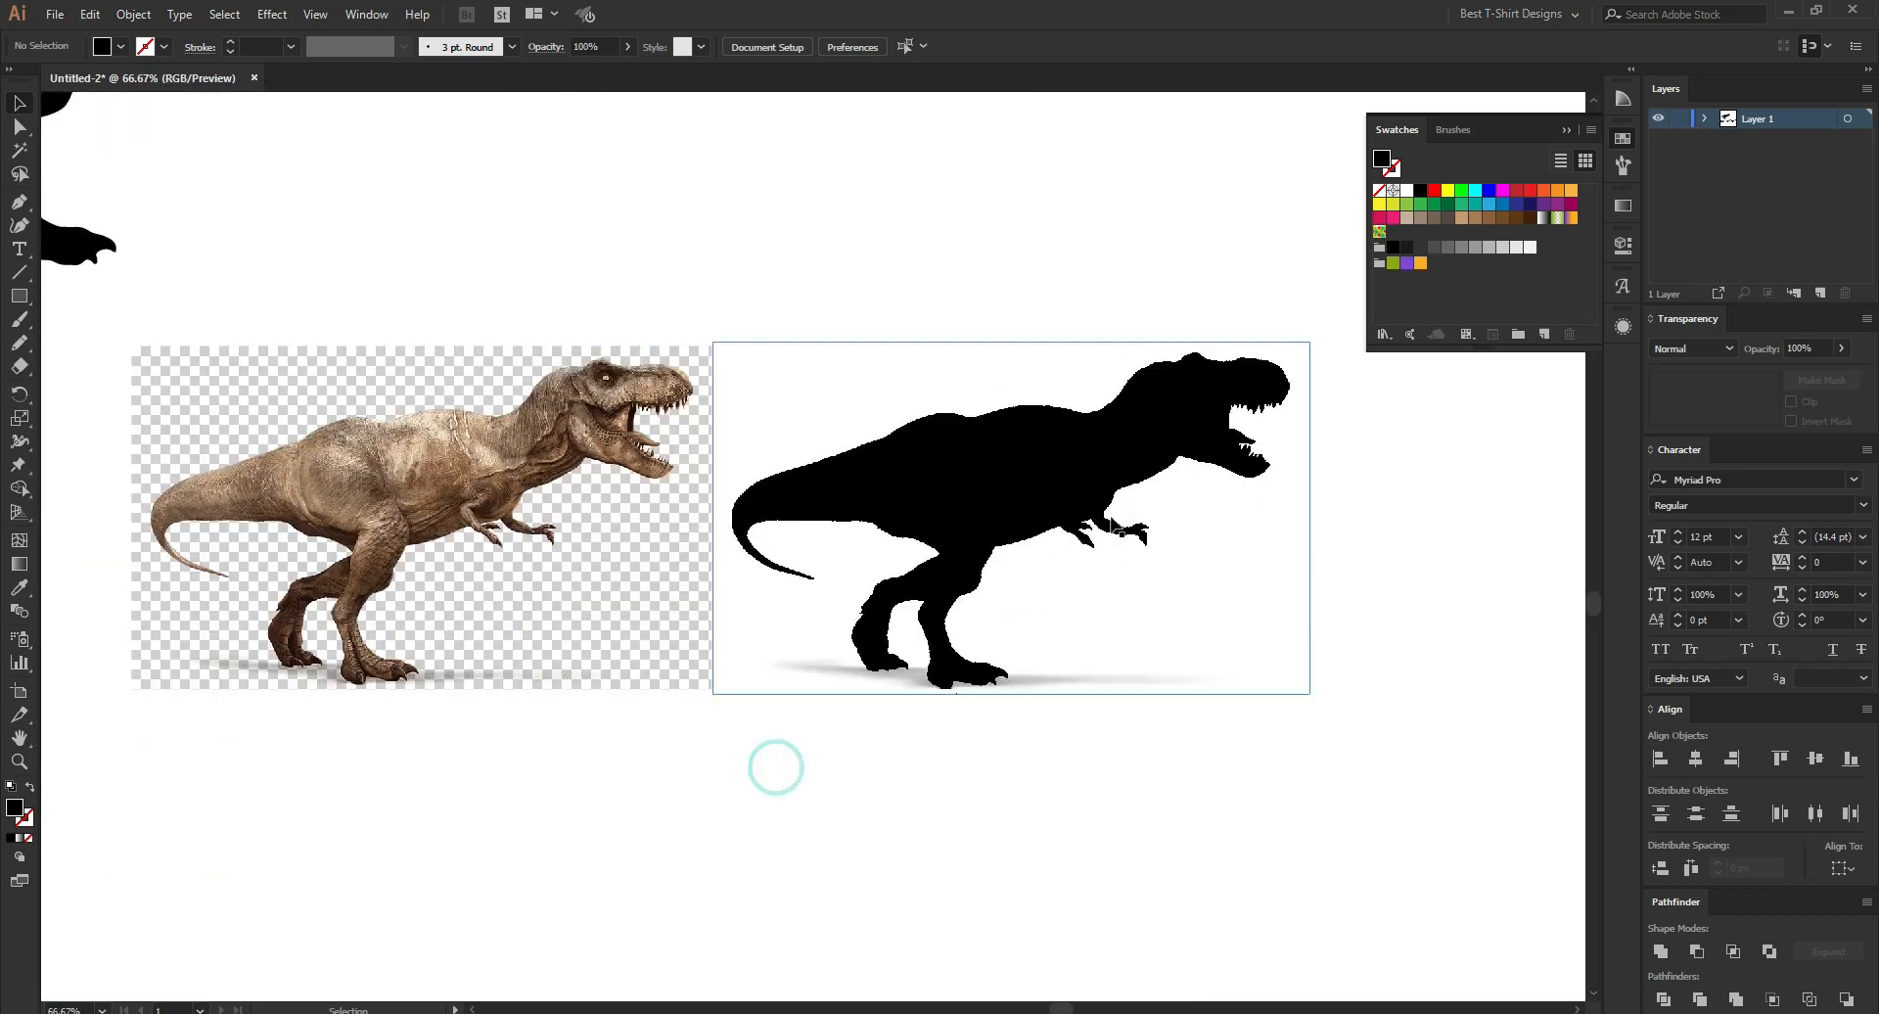
click(1133, 780)
drag(877, 229, 1140, 769)
drag(454, 293, 577, 665)
Clear both pasted T-rex reference images from the artboard.
drag(1024, 805, 459, 242)
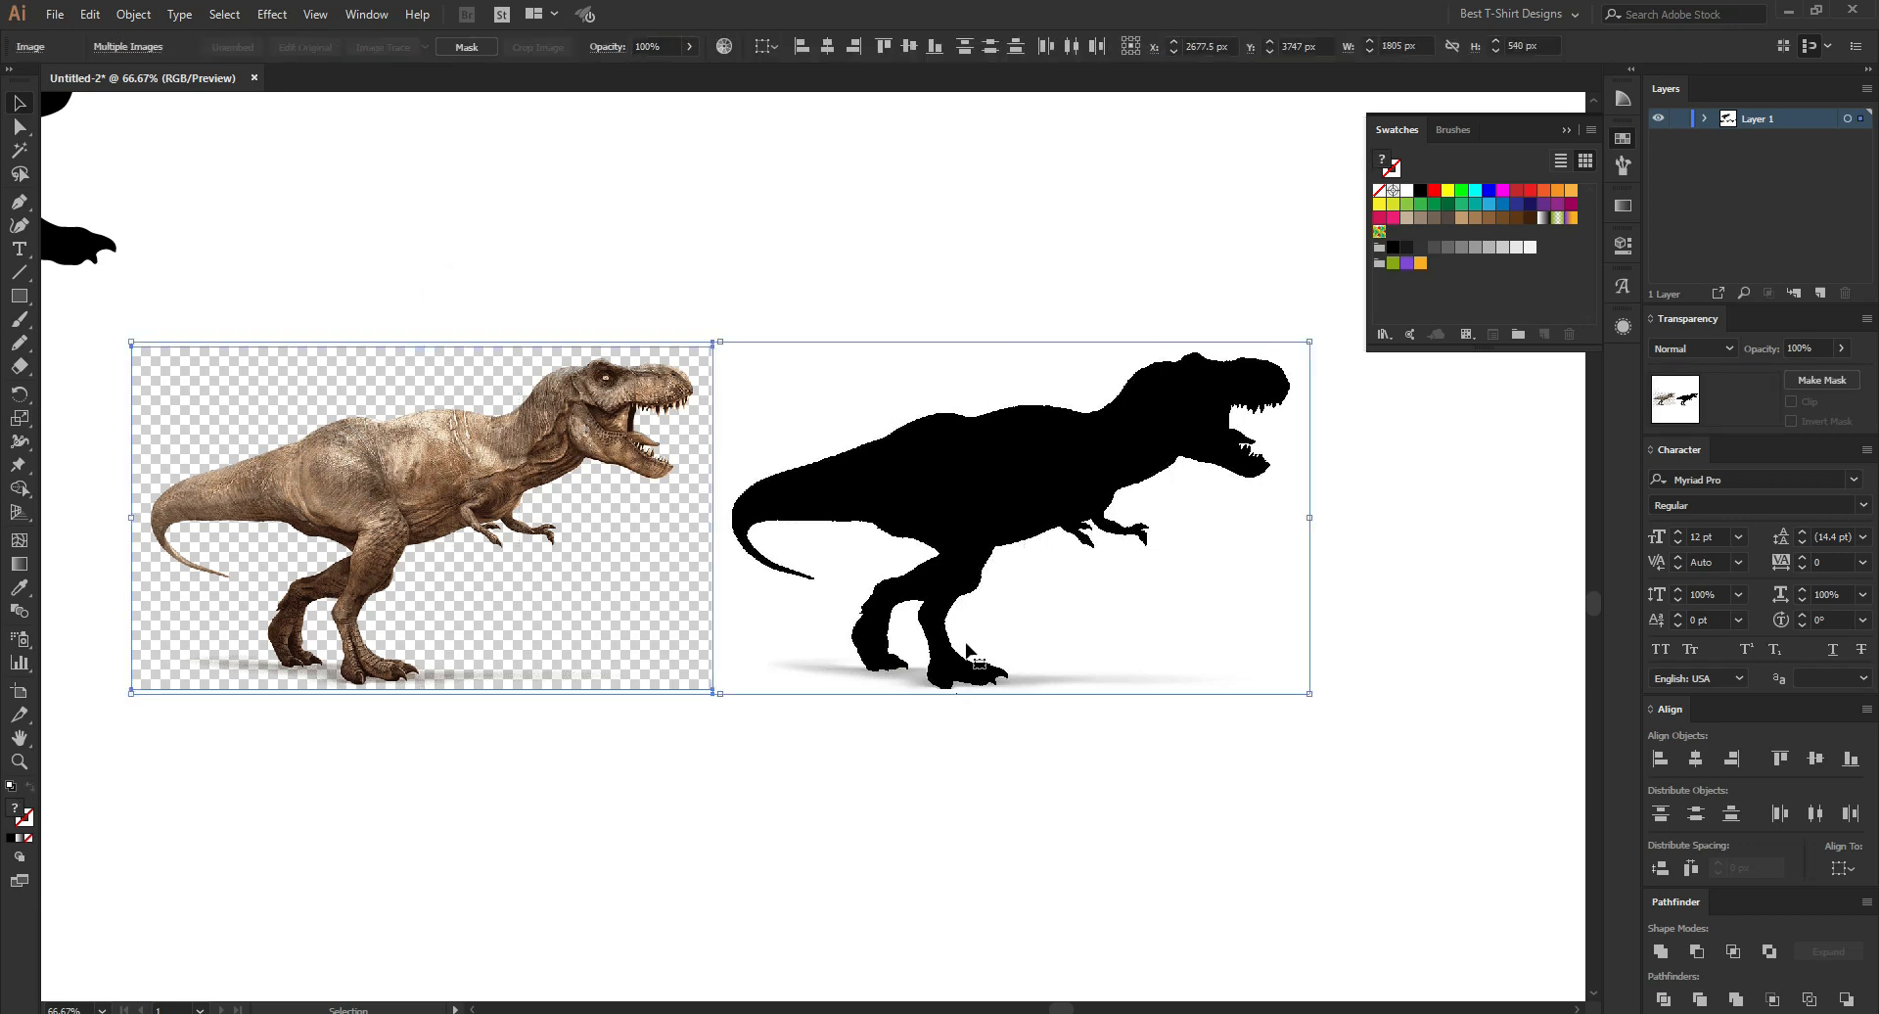
key(ctrl+0)
drag(1190, 611, 278, 296)
Move the large dinosaur silhouette down and to the right, centred at about X 1997 px, Y 3290 px.
scroll(1030, 488, up, 2)
click(1030, 487)
drag(621, 273, 738, 442)
click(1173, 654)
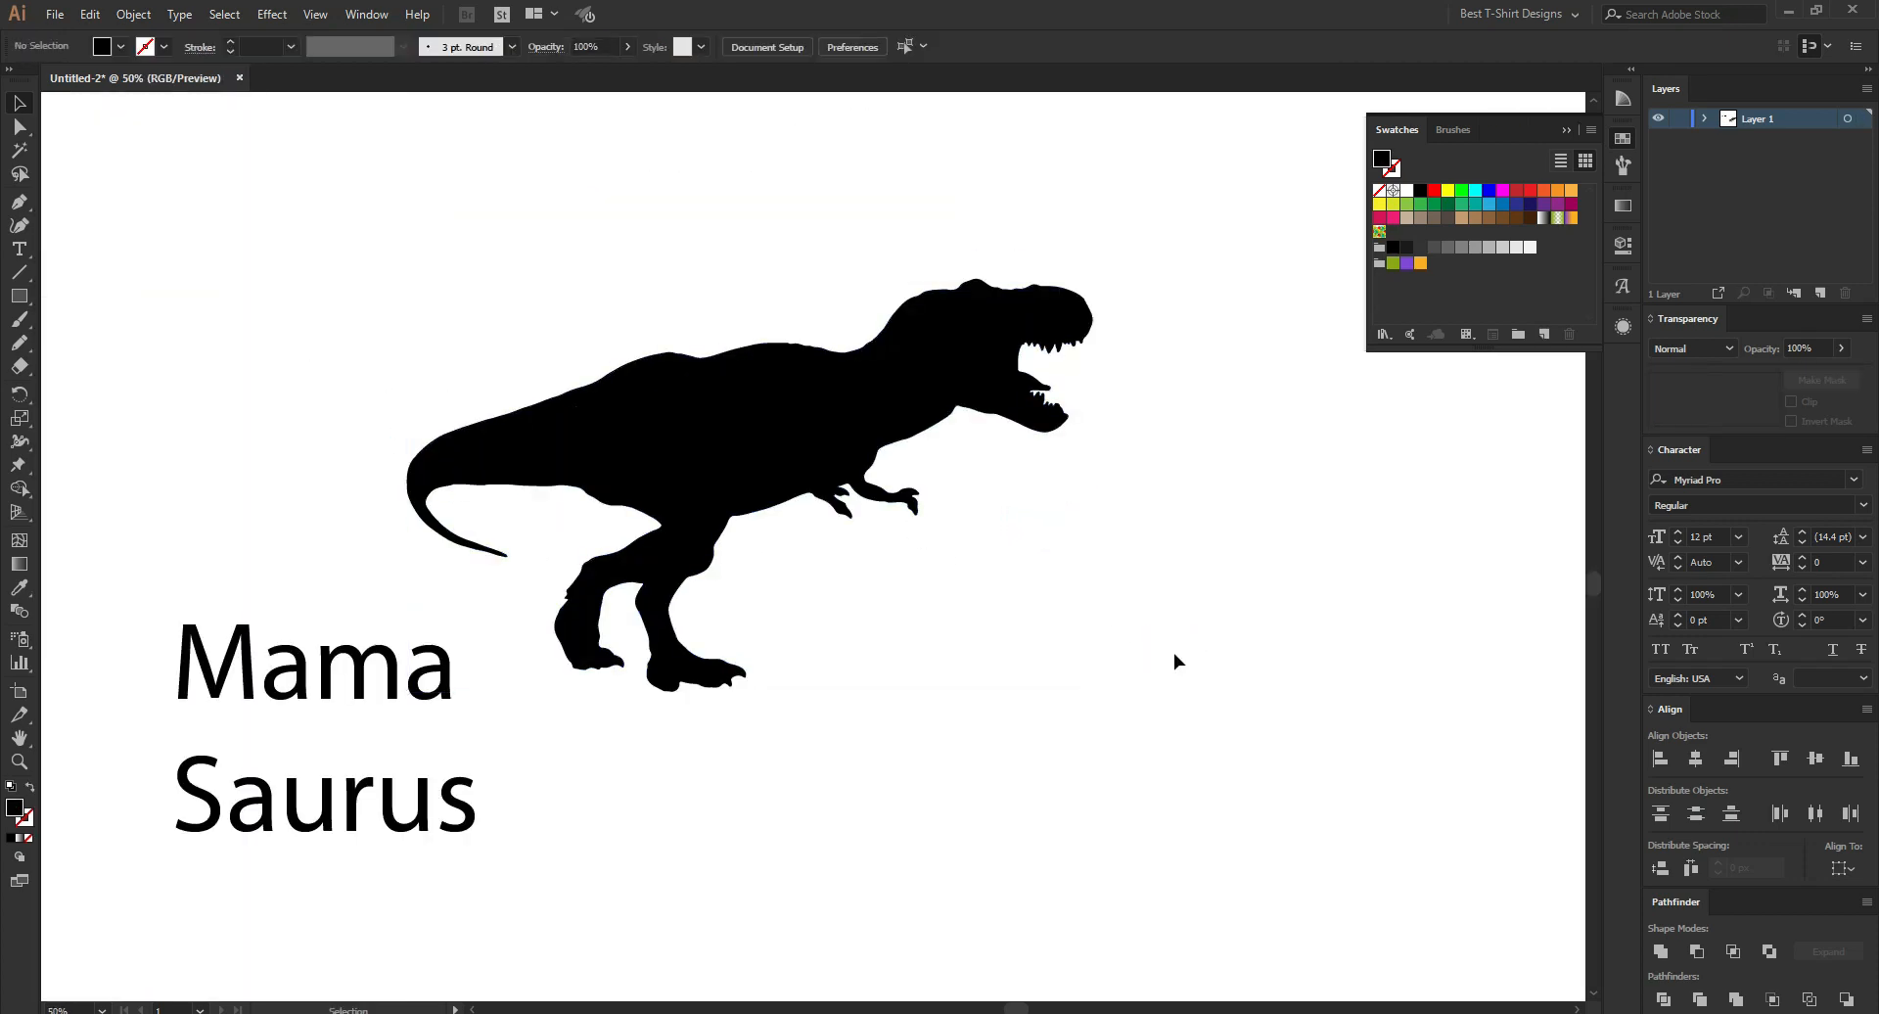
drag(530, 258, 1110, 429)
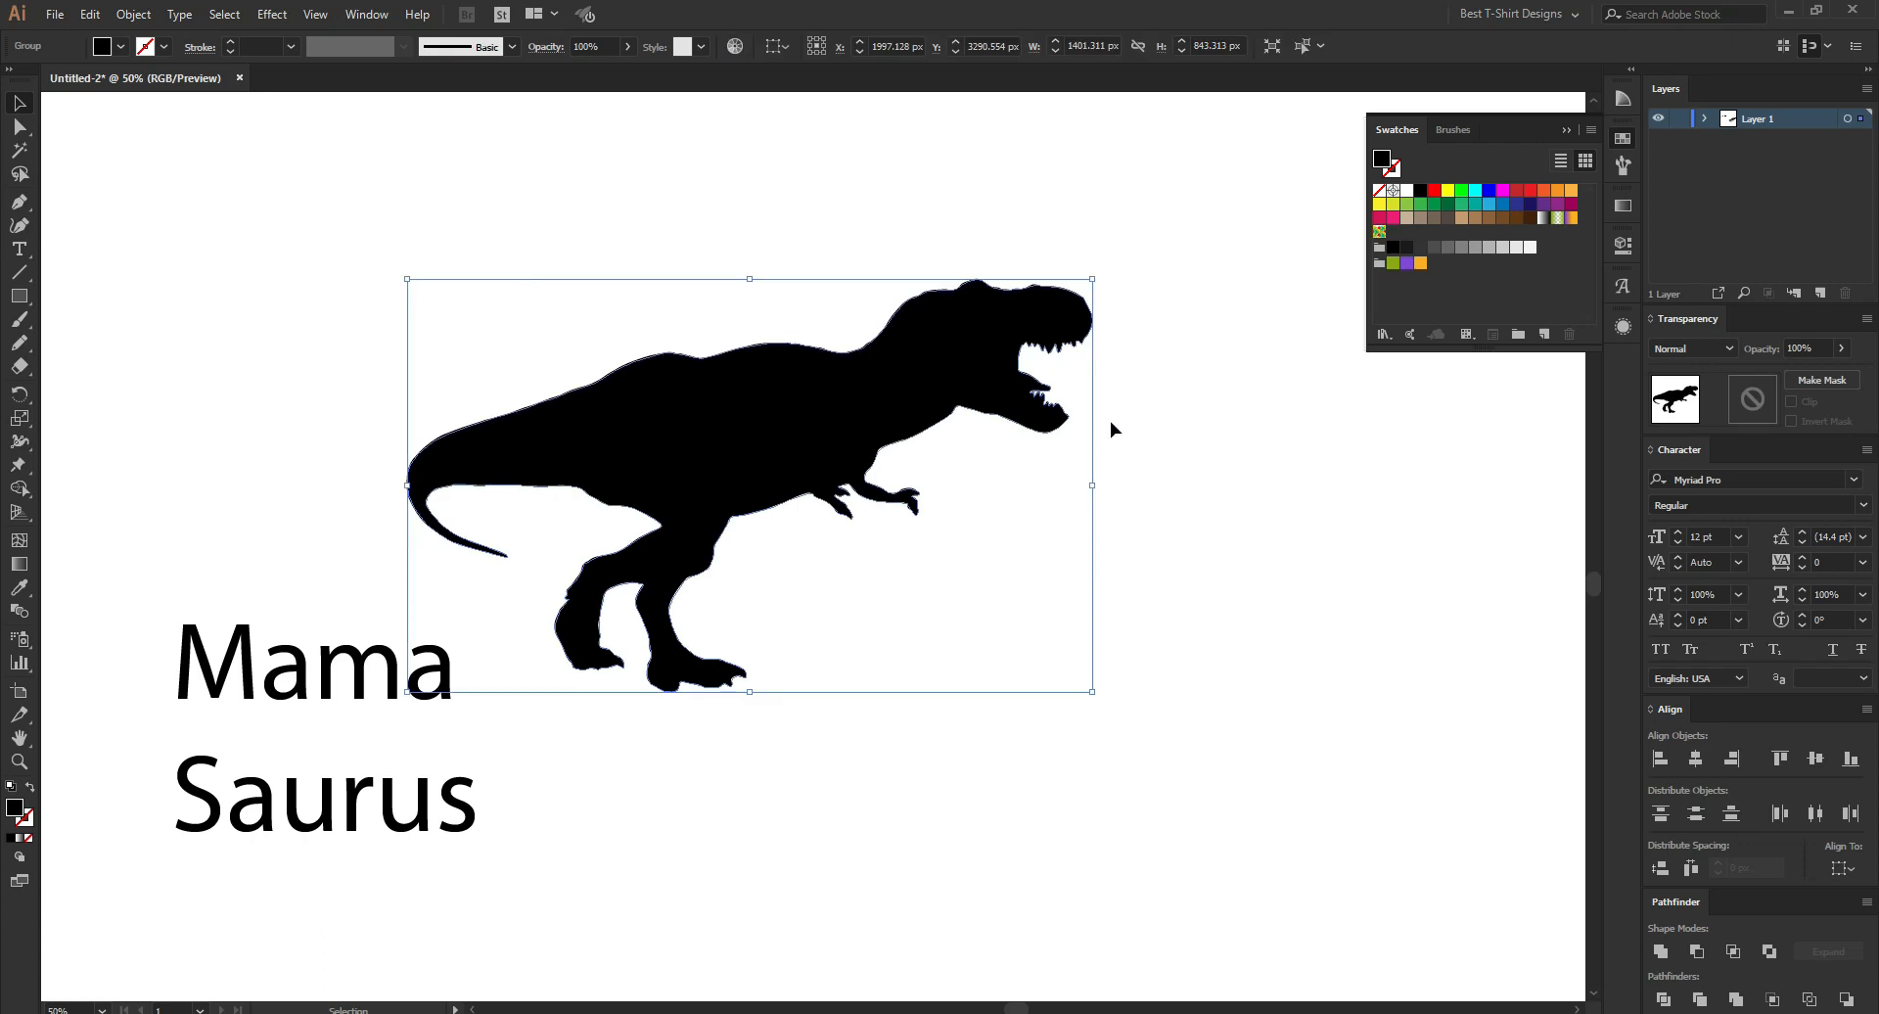
click(1220, 362)
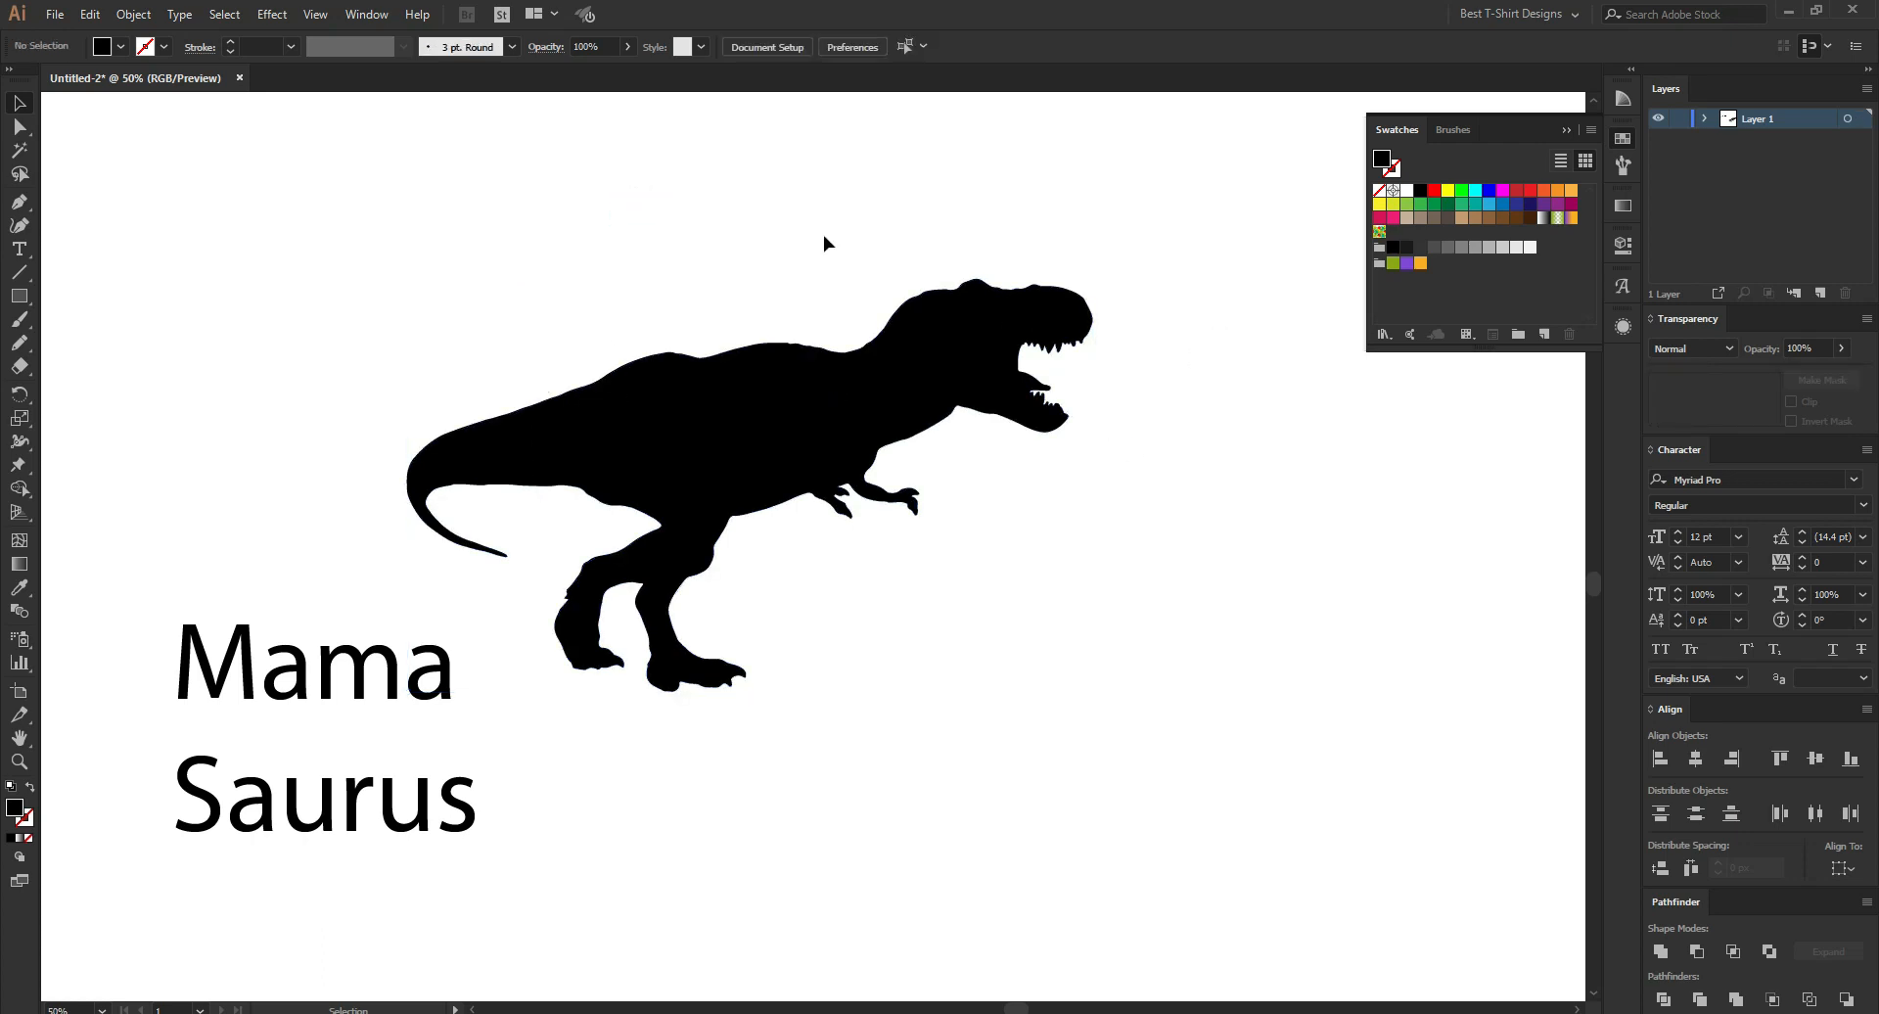
Place the word Mama on the dinosaur's body, fill it white and tilt it upward along the back.
drag(431, 678, 846, 438)
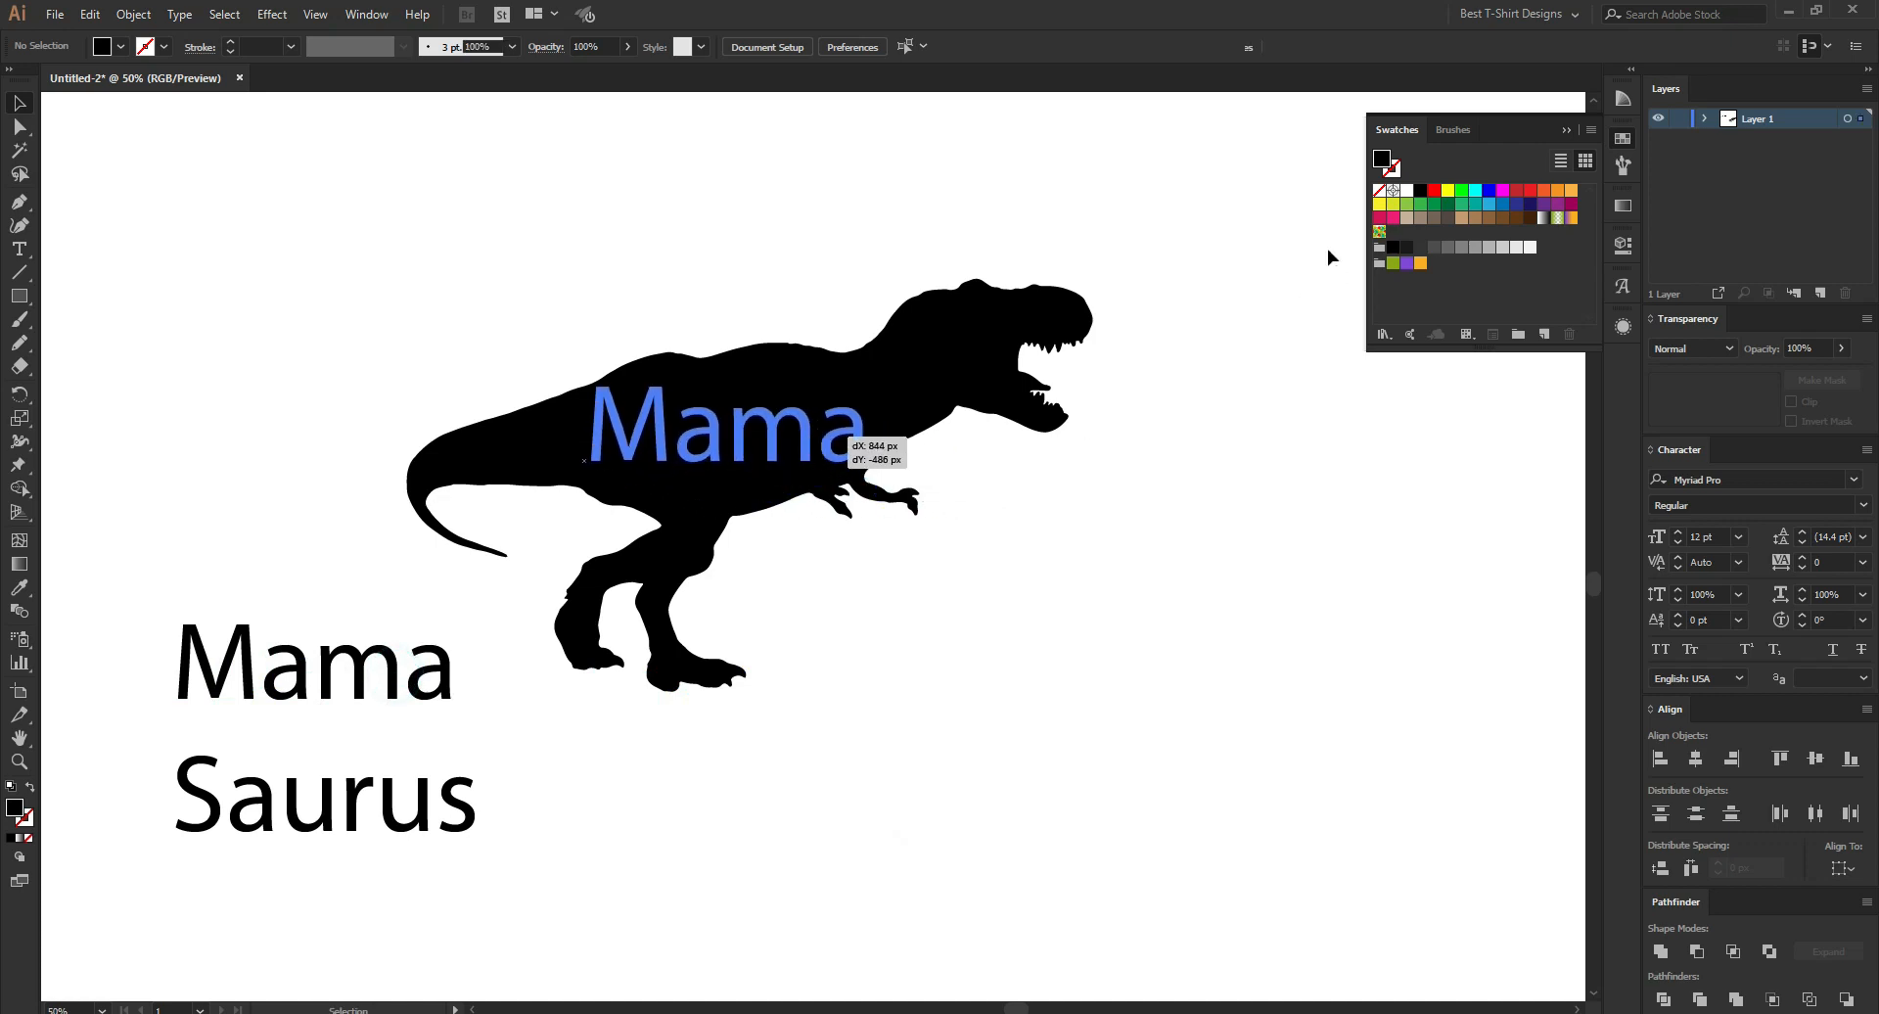
click(1408, 191)
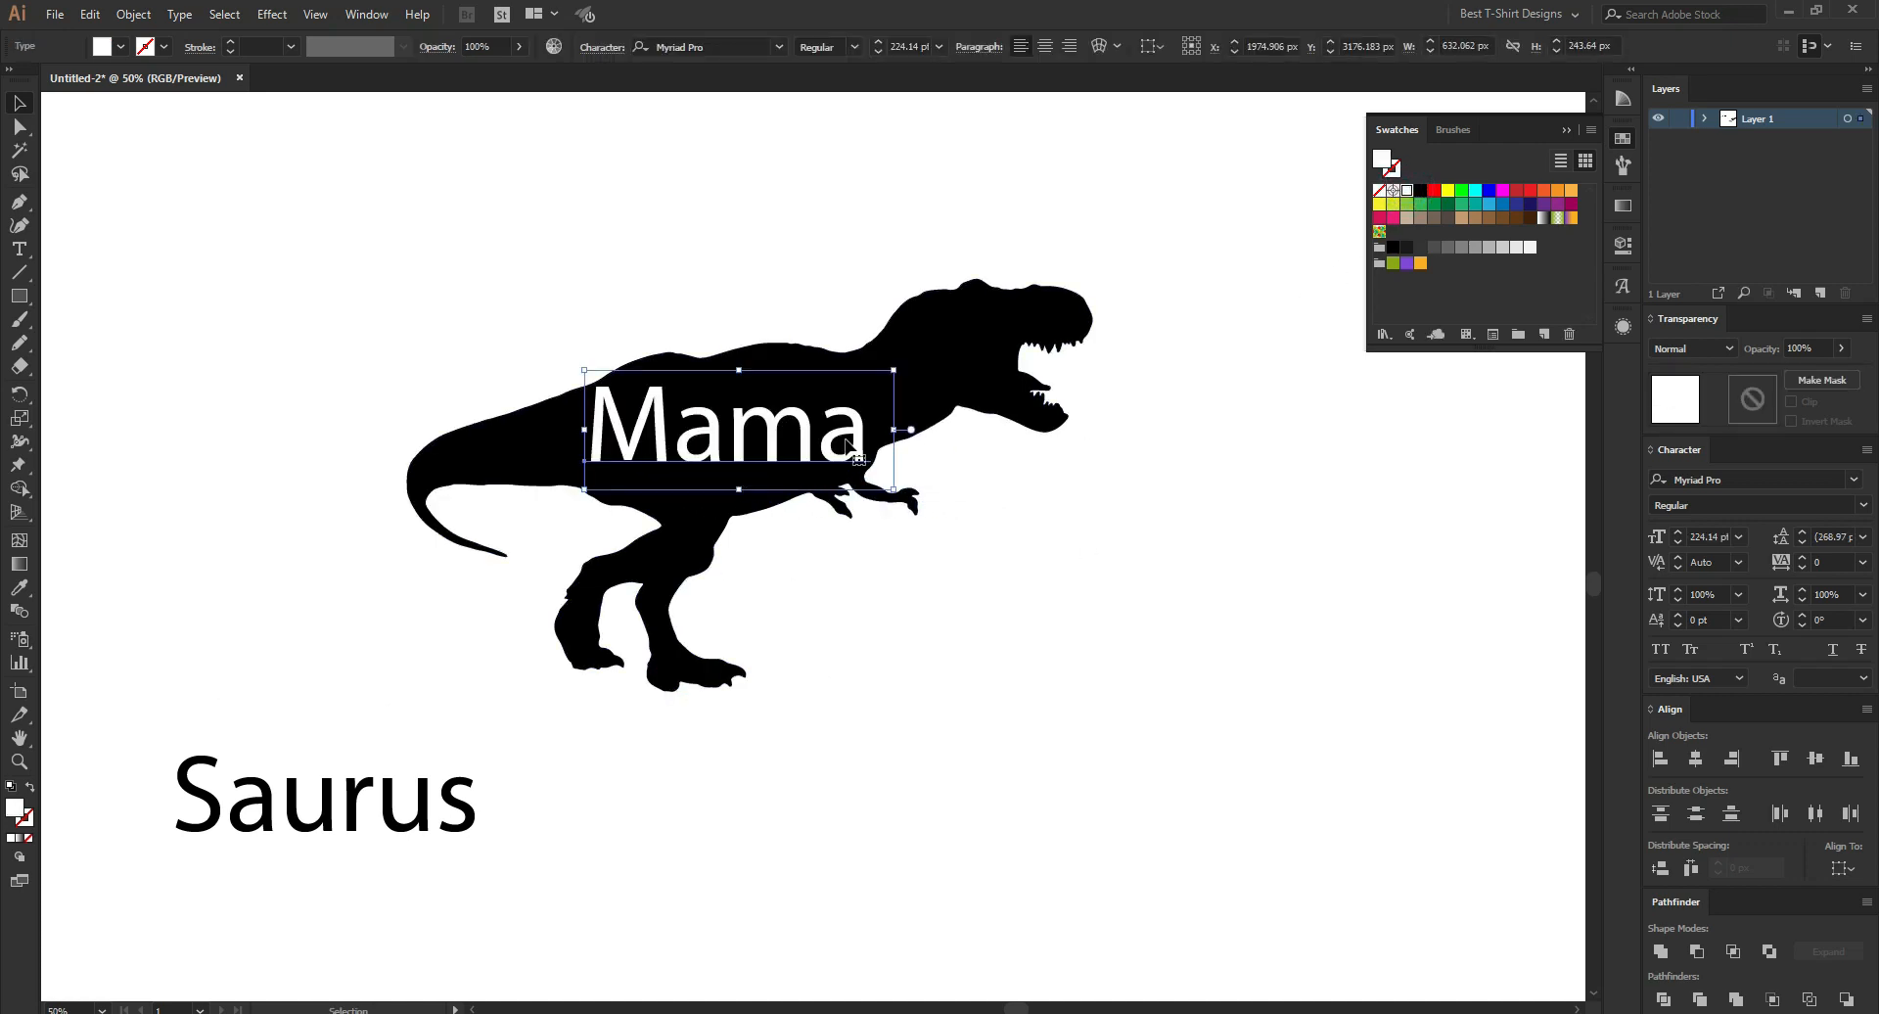
drag(901, 428, 899, 400)
drag(760, 443, 741, 418)
Place the word Saurus below Mama with a white fill and upward tilt, and shrink Mama to about 185 pt.
drag(352, 784, 826, 505)
click(1407, 191)
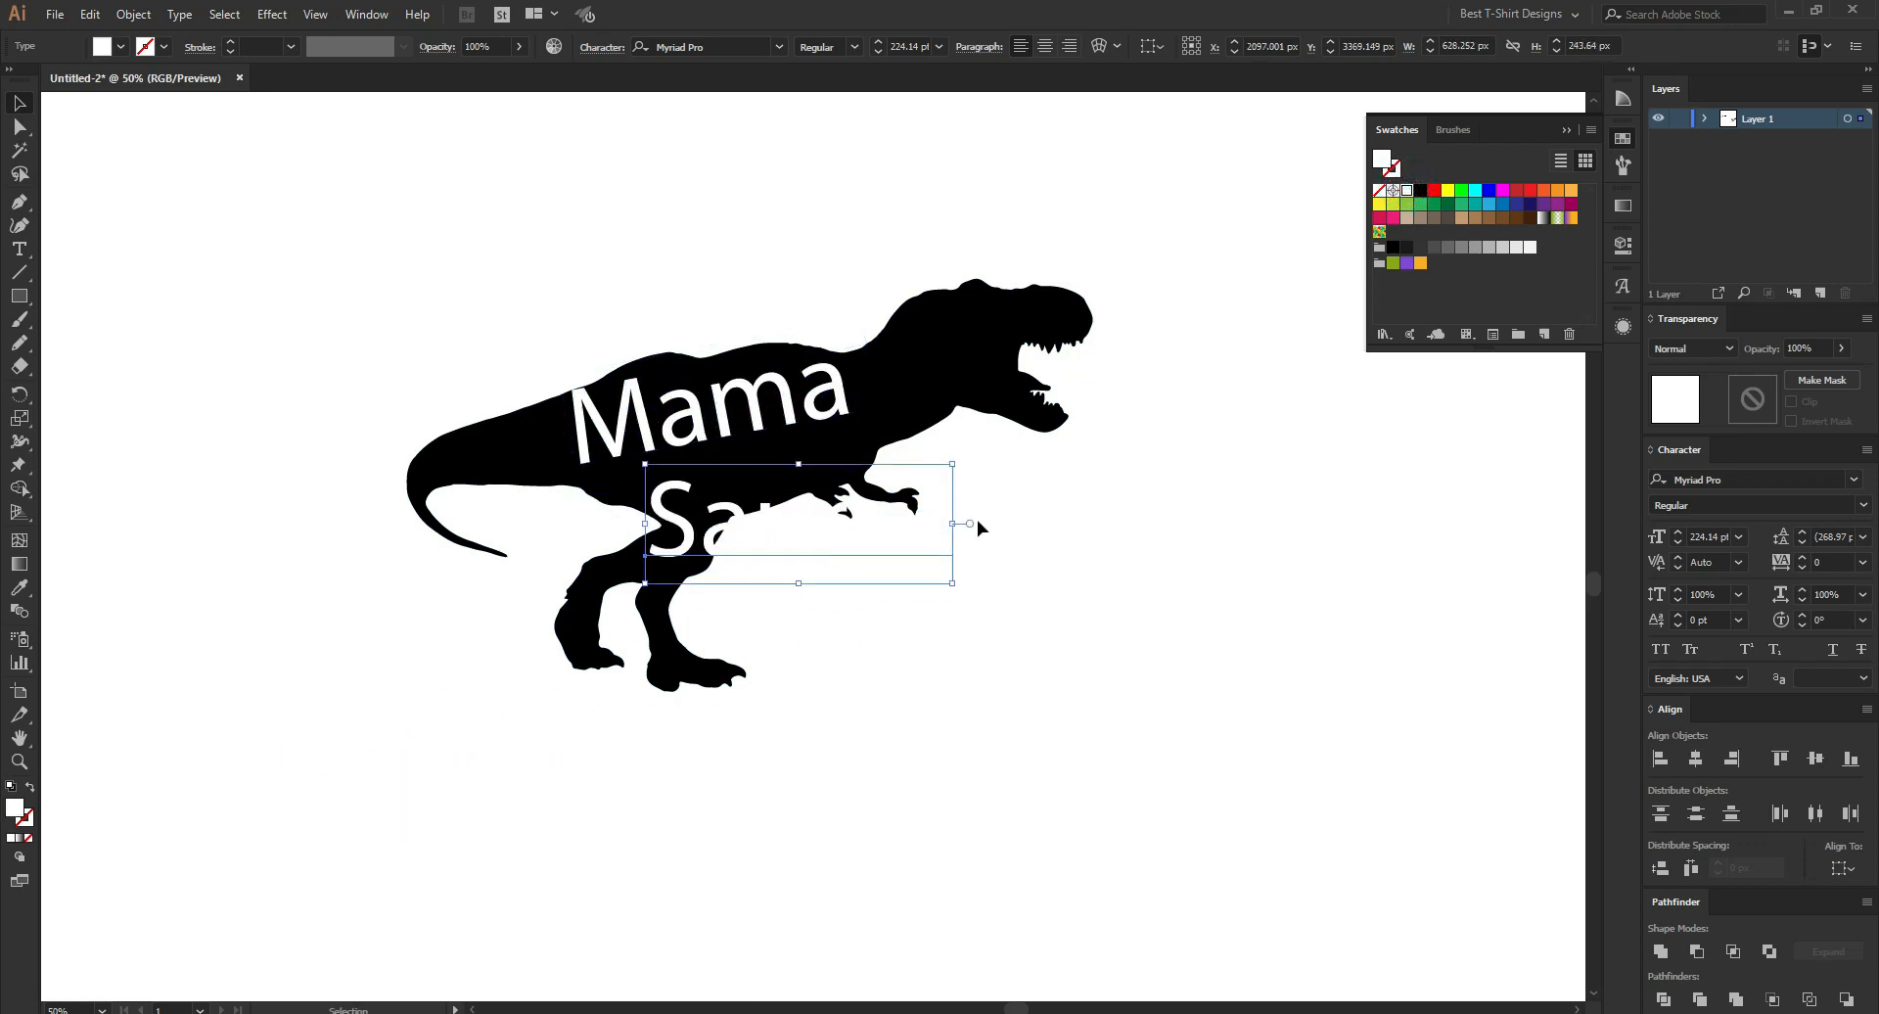
drag(962, 523, 852, 441)
click(788, 397)
mouse_move(854, 354)
mouse_down()
mouse_move(869, 372)
mouse_move(822, 372)
mouse_up()
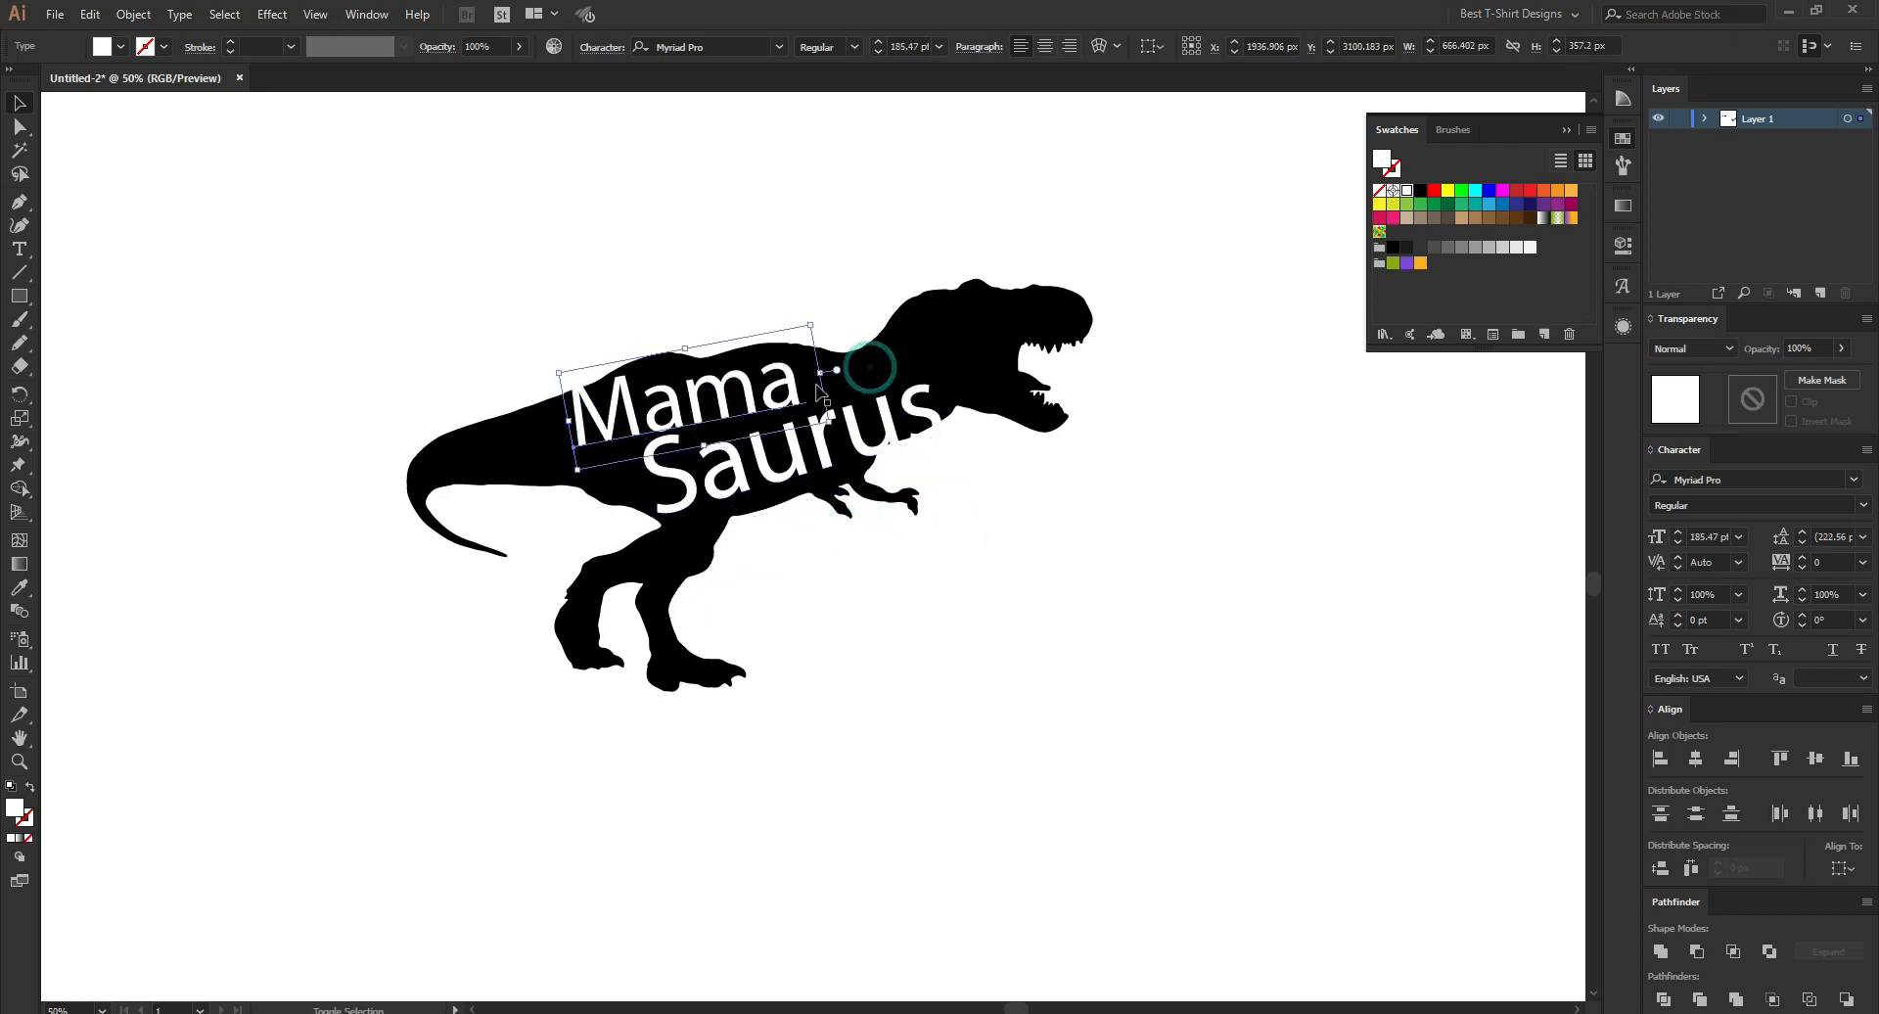
Change the font of both Mama and Saurus to Muthiara -Demo Version-.
scroll(885, 418, up, 1)
click(812, 450)
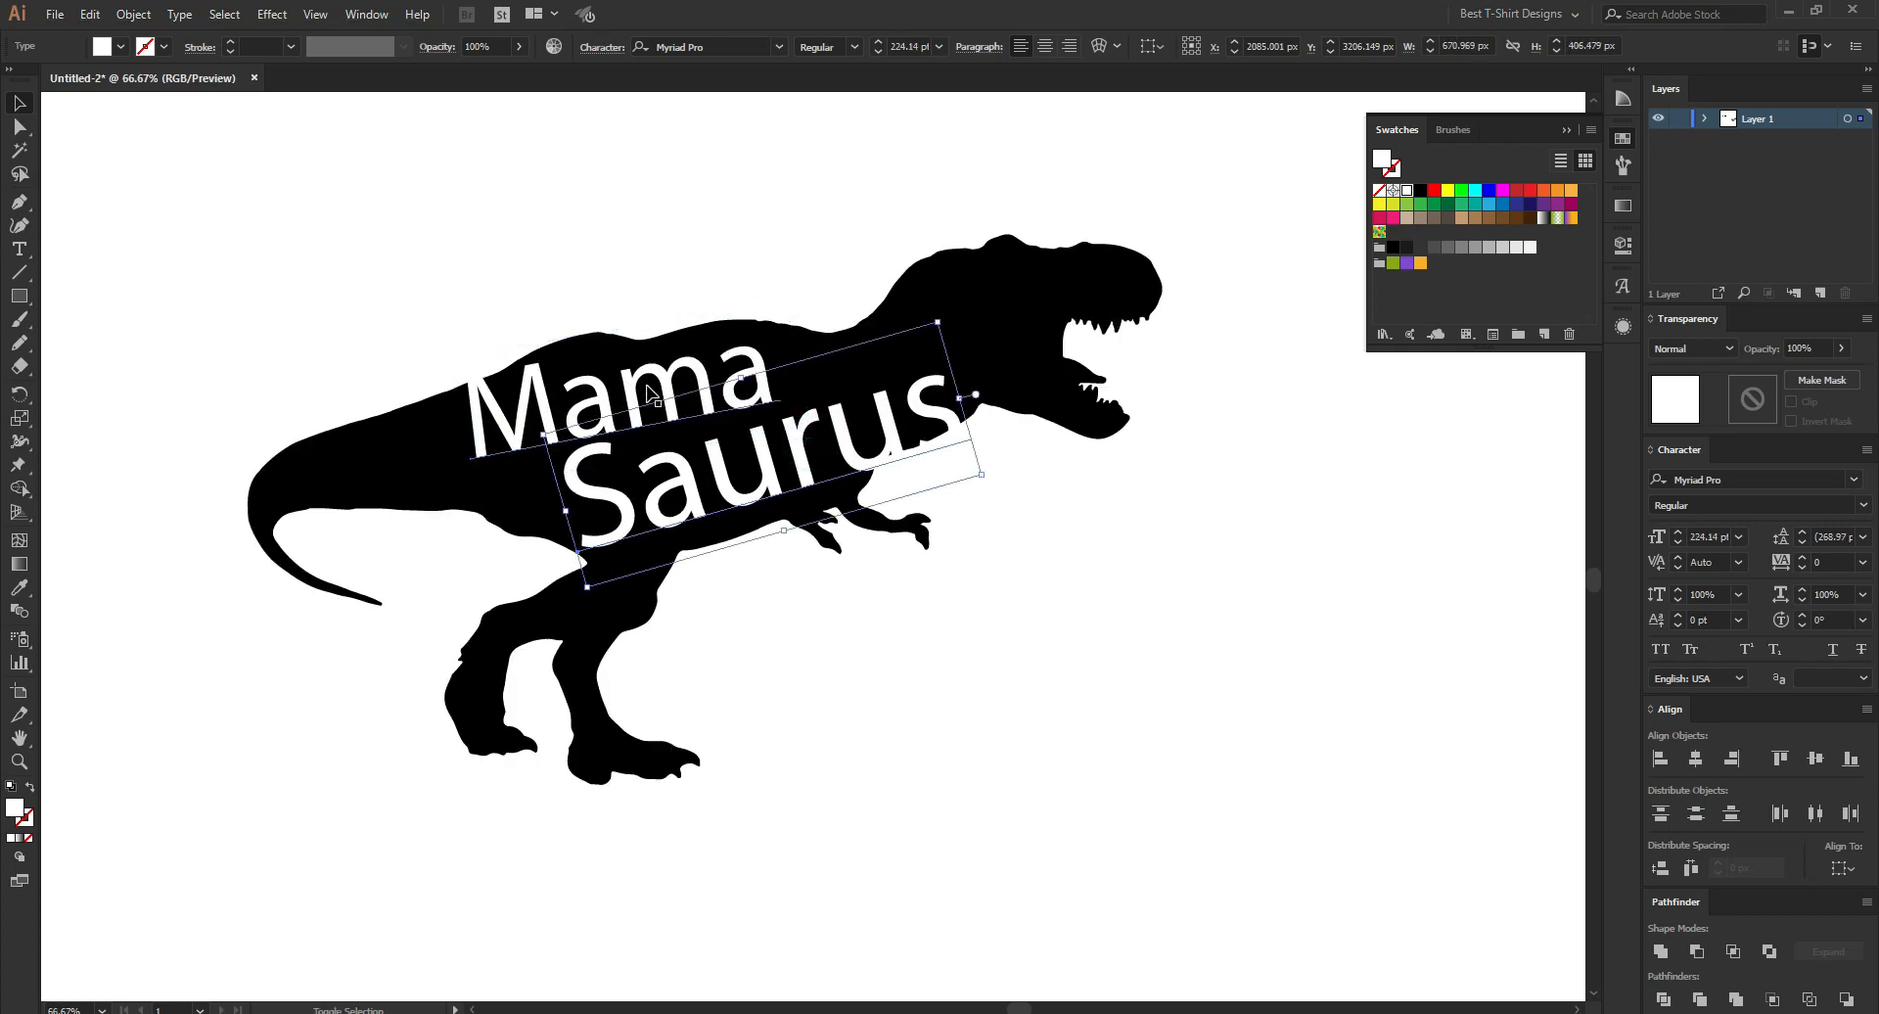
shift+click(648, 389)
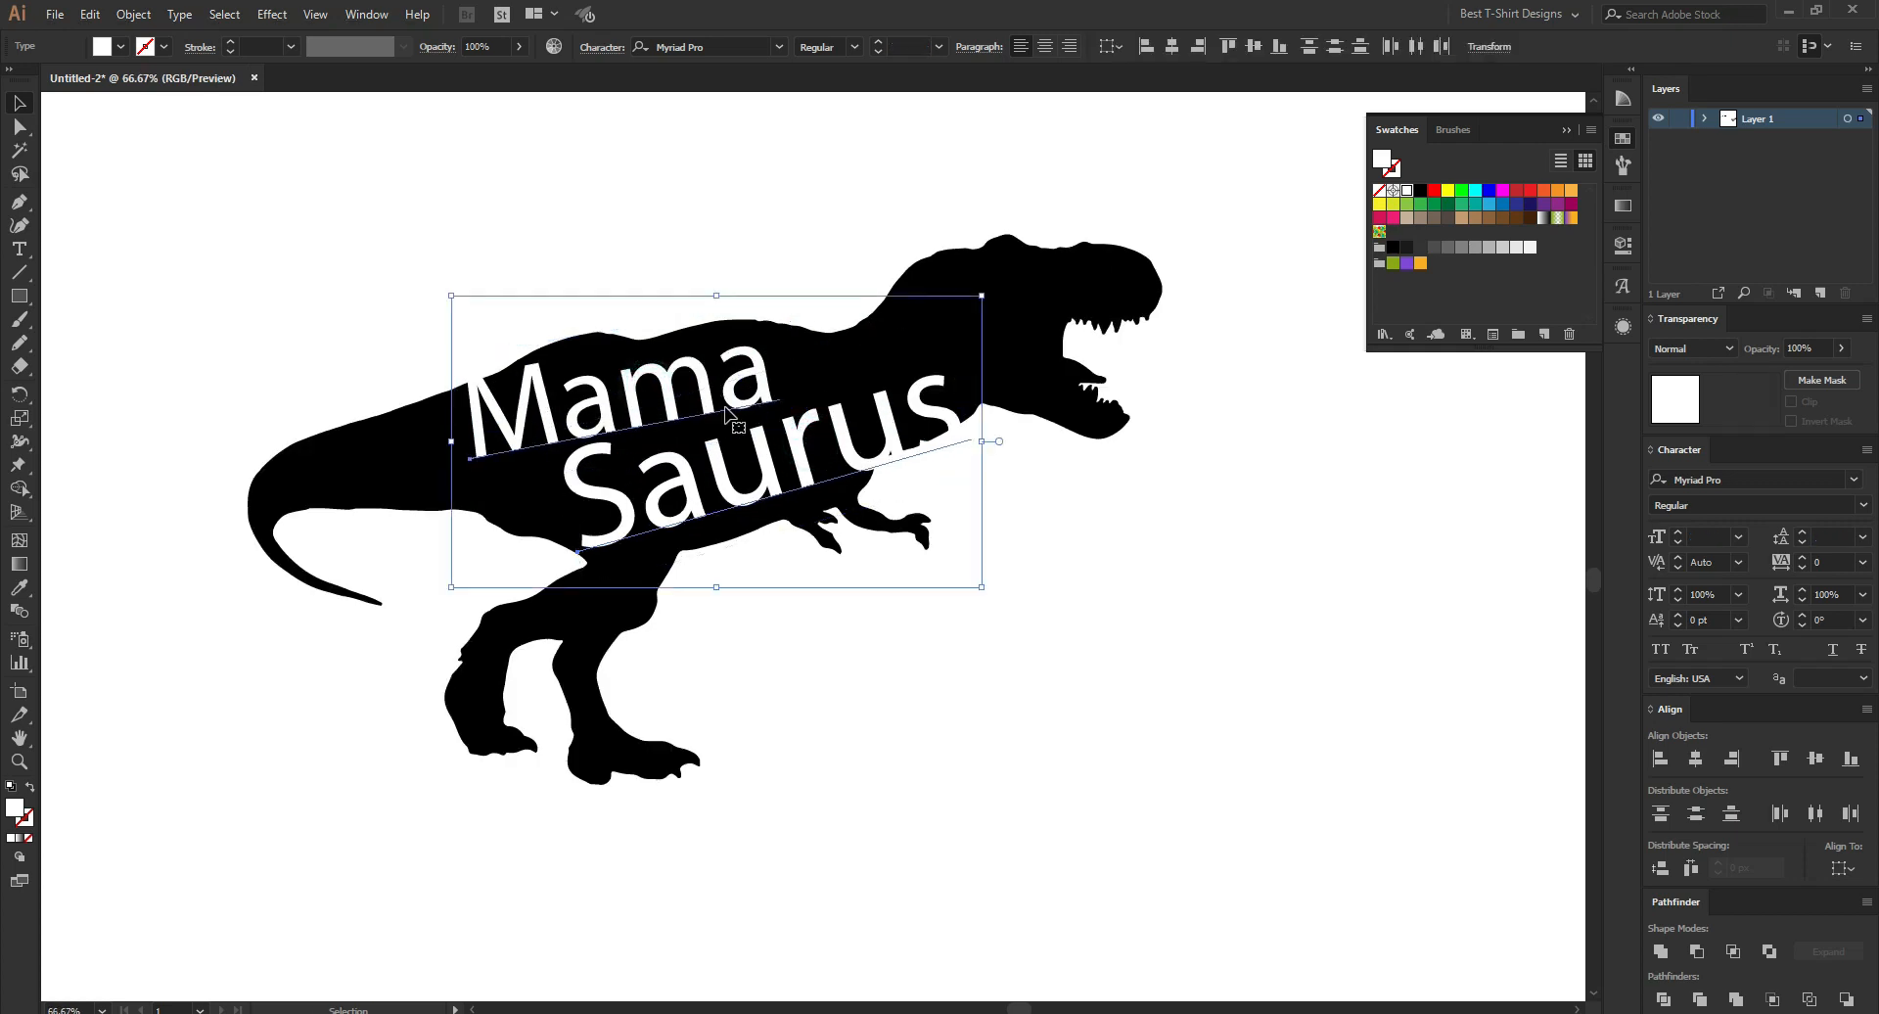
click(733, 52)
text(mu)
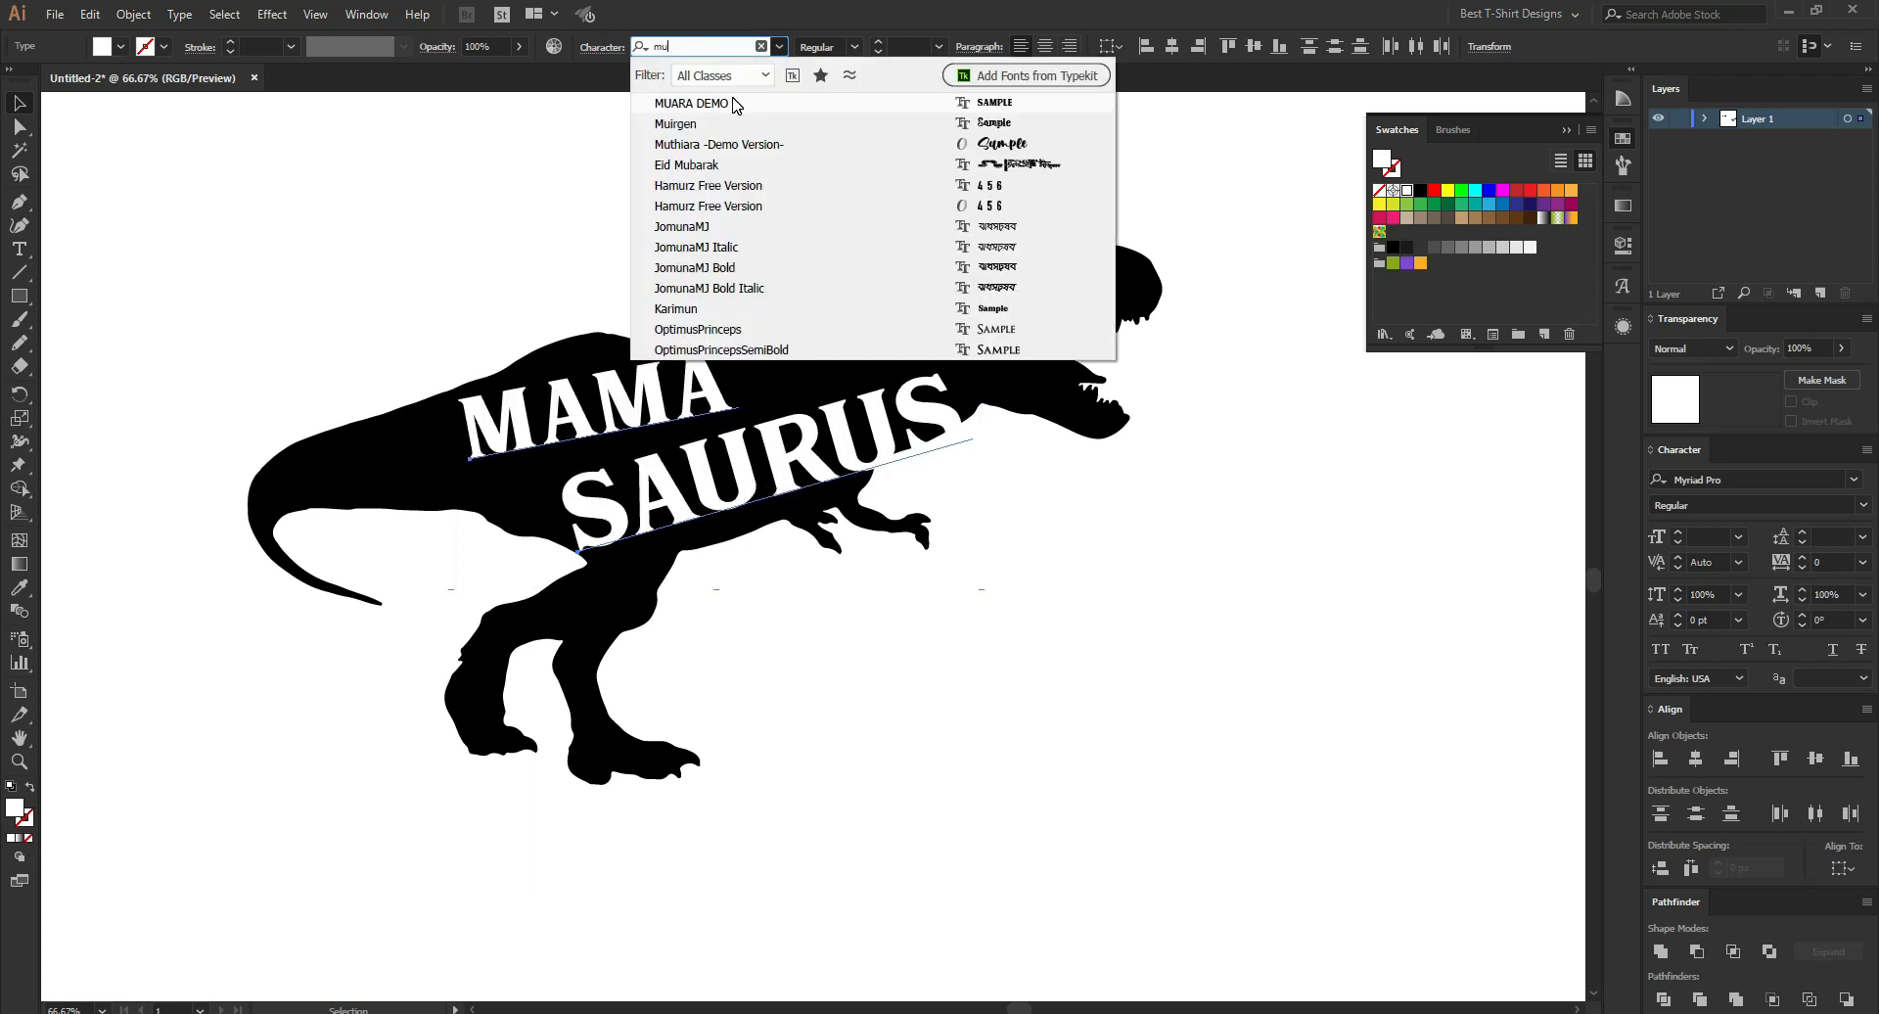
click(711, 145)
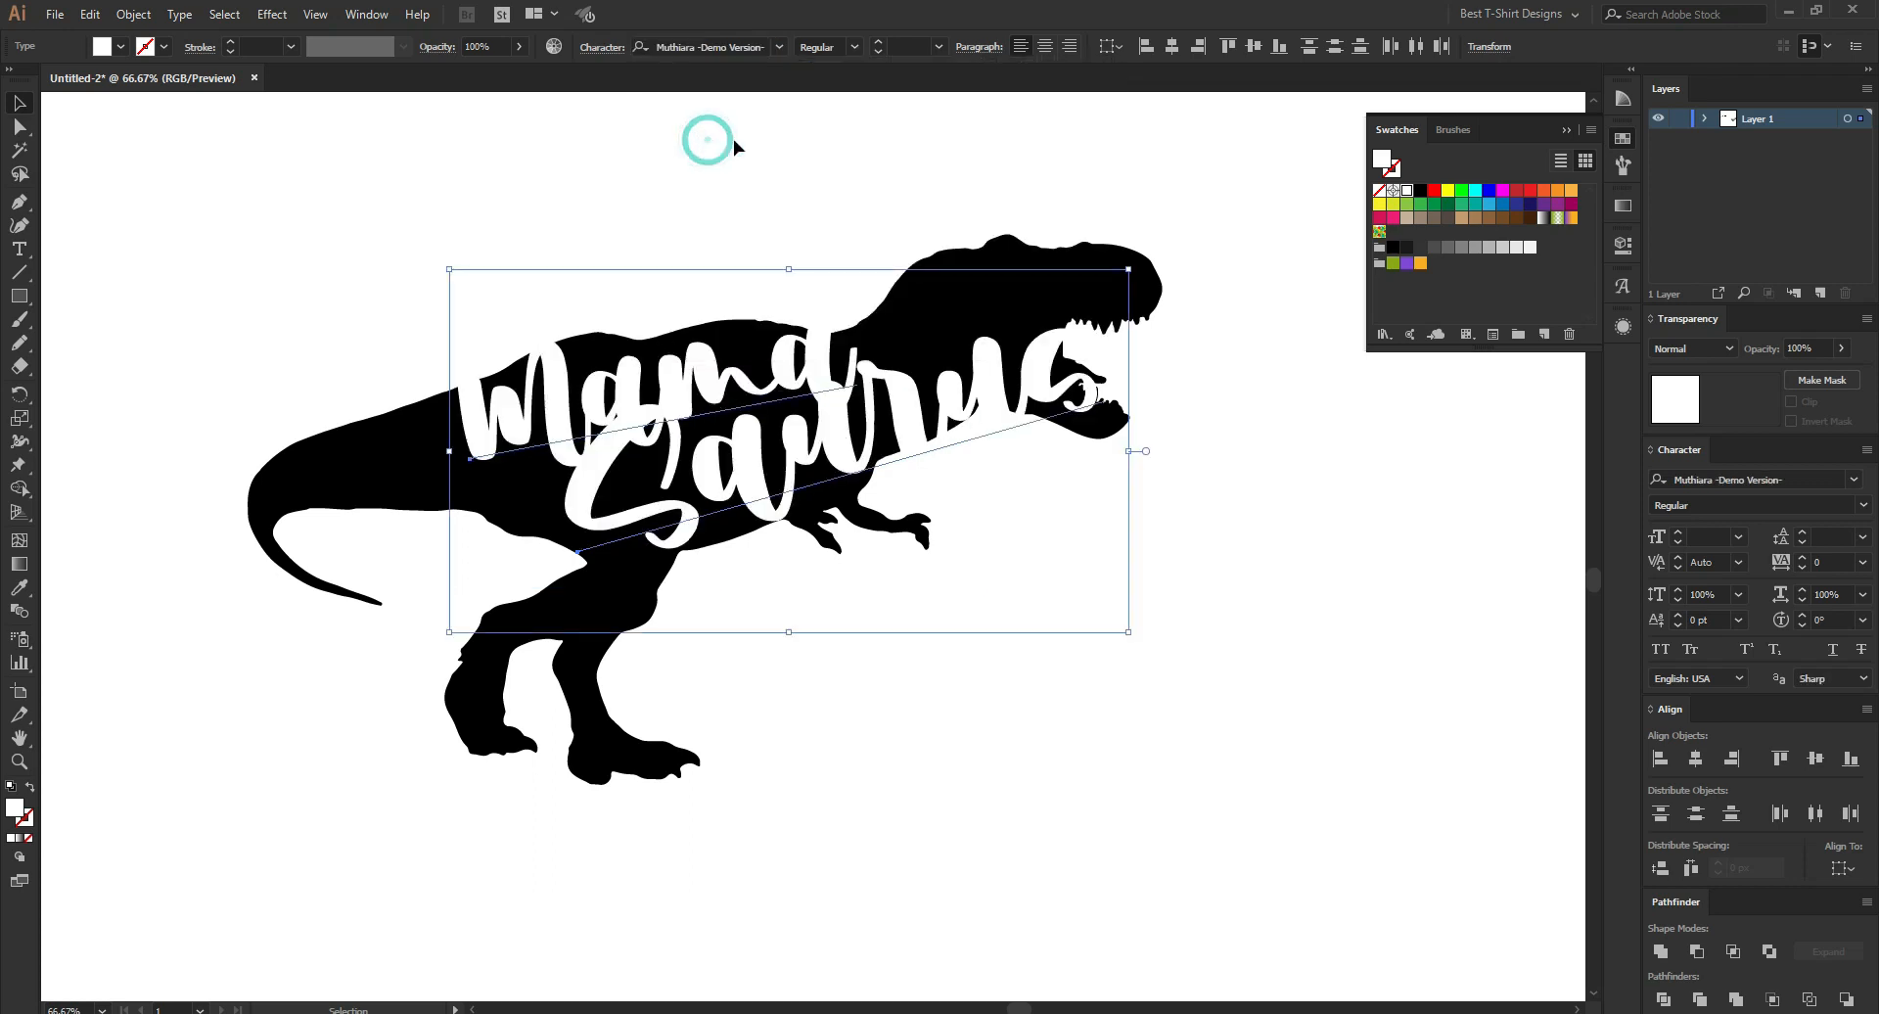
Scale both words down together, with Saurus at about 176 pt, and reposition Saurus beneath Mama on the dinosaur.
drag(1126, 458, 996, 503)
click(1112, 629)
scroll(808, 502, up, 1)
mouse_move(808, 502)
mouse_down()
mouse_move(910, 826)
mouse_move(788, 472)
mouse_up()
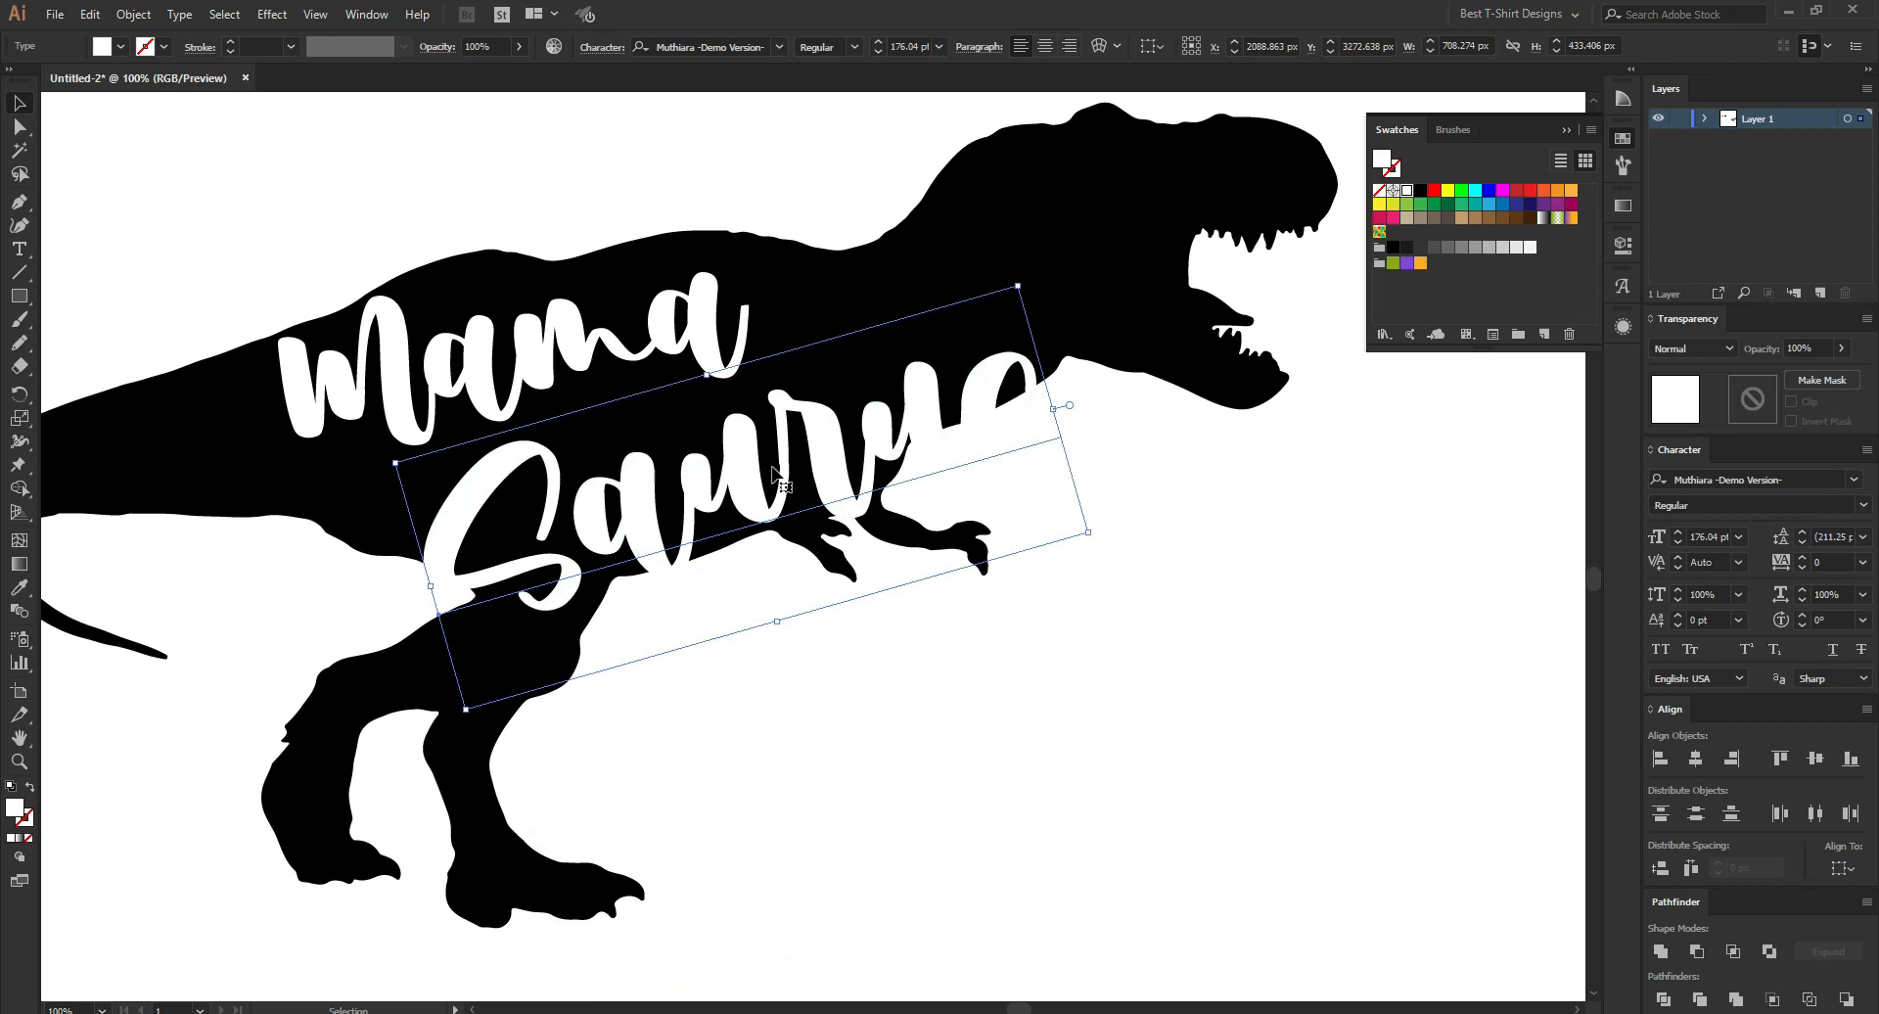
Reduce Mama to about 134 pt with a steeper tilt, and move Saurus up and to the right, close beneath it.
scroll(773, 475, up, 1)
click(668, 409)
mouse_move(786, 389)
mouse_down()
mouse_move(644, 396)
mouse_move(721, 412)
mouse_move(711, 423)
mouse_move(780, 383)
mouse_up()
drag(618, 392, 619, 382)
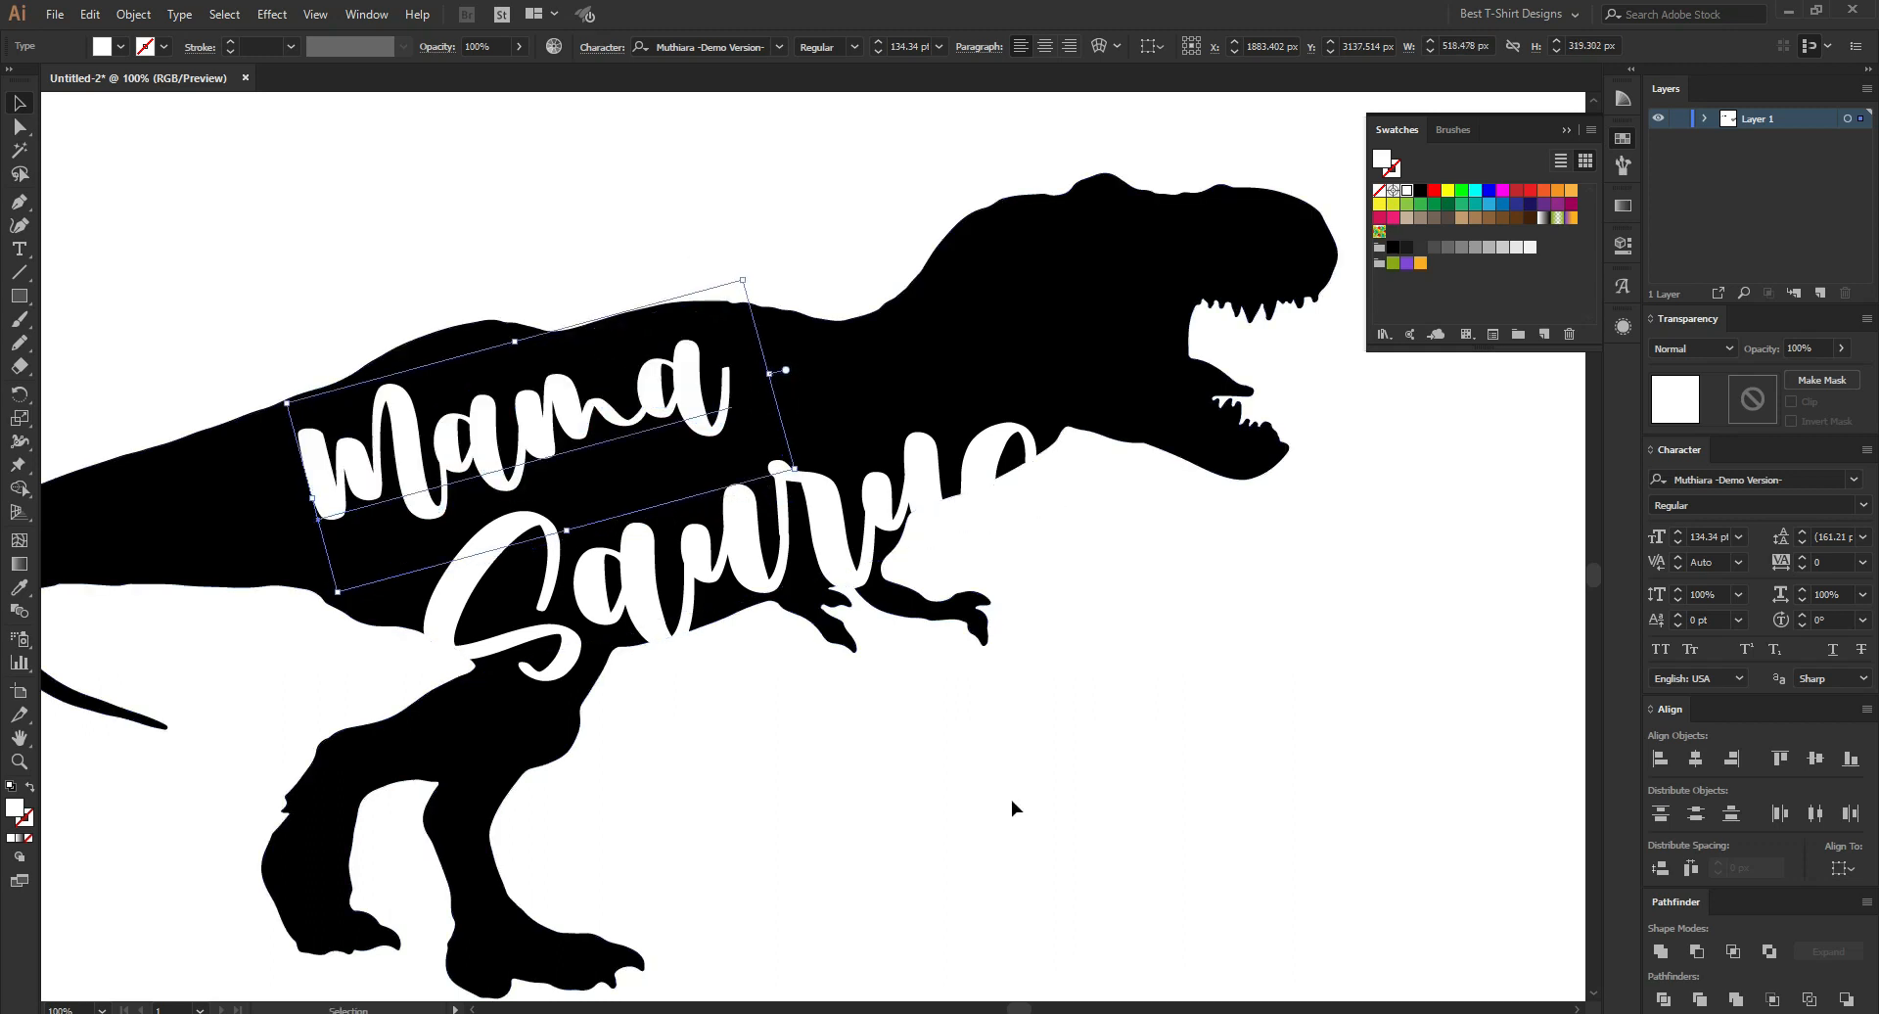
drag(934, 544, 1012, 485)
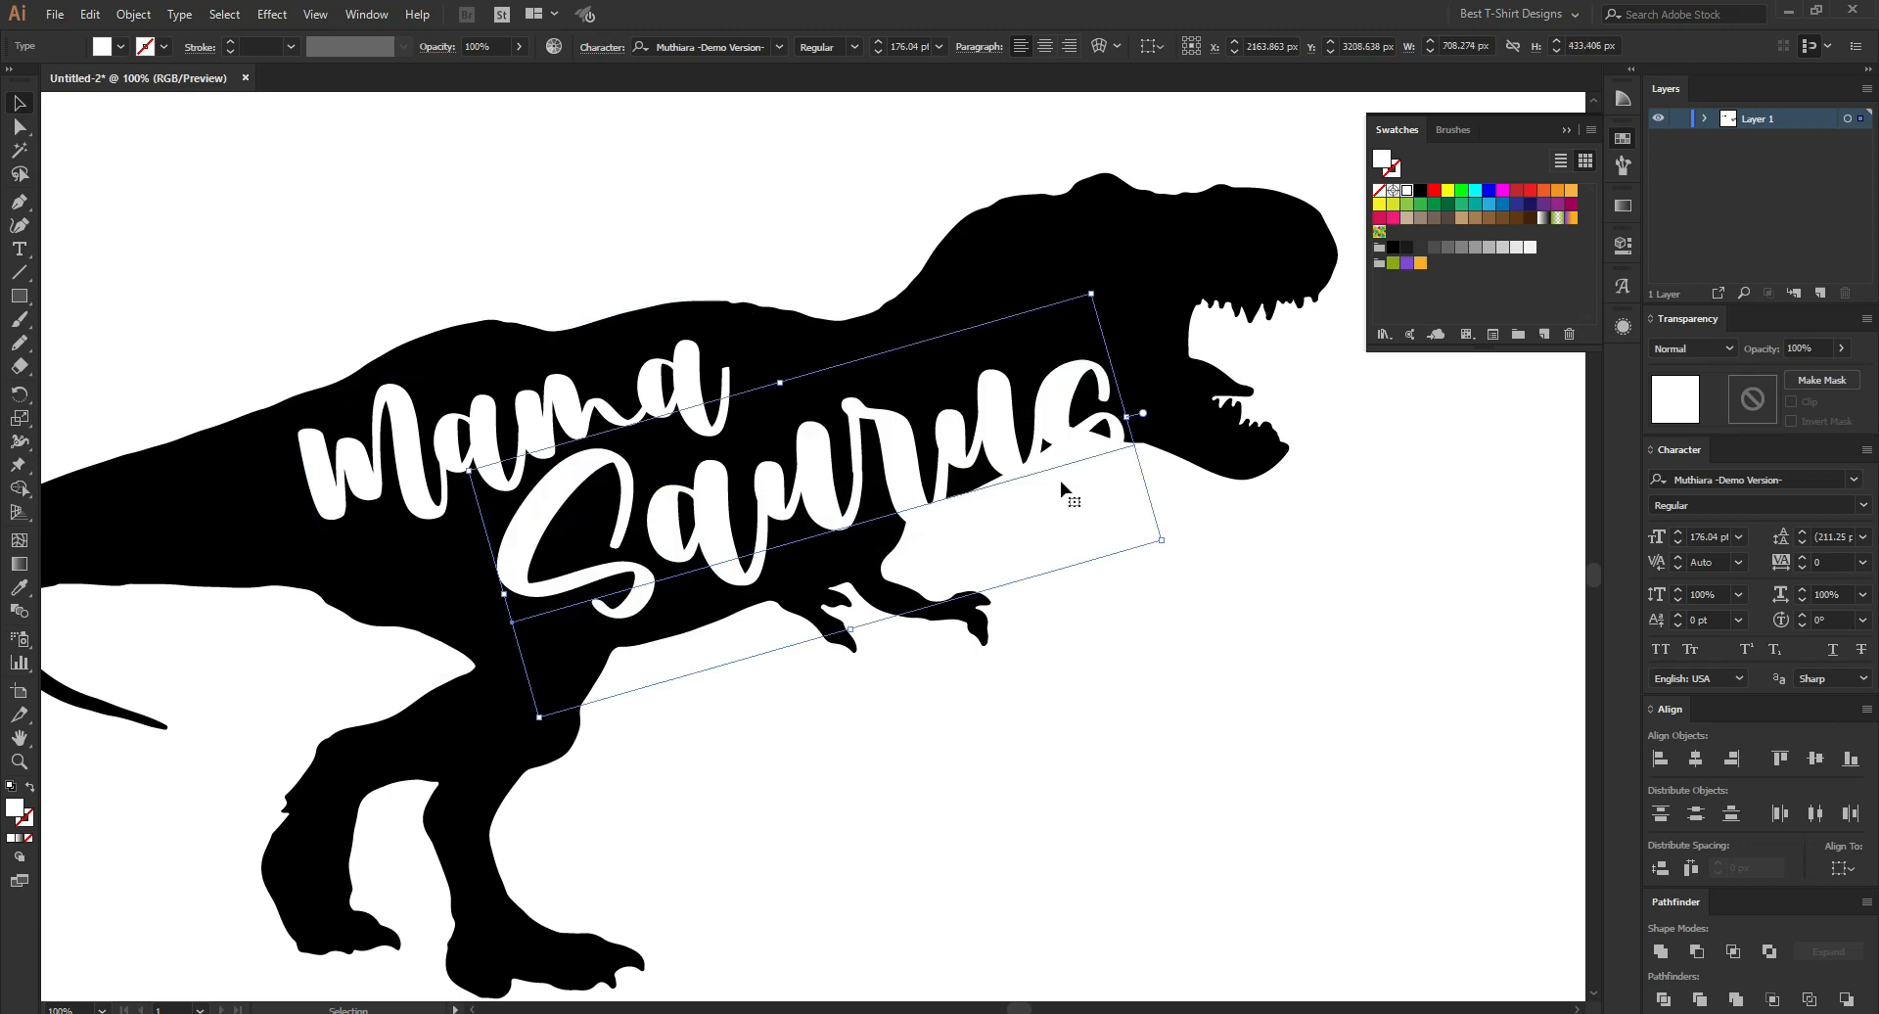
Scale Saurus down to about 167 pt, keeping its tilt beneath Mama.
drag(1131, 419, 1097, 425)
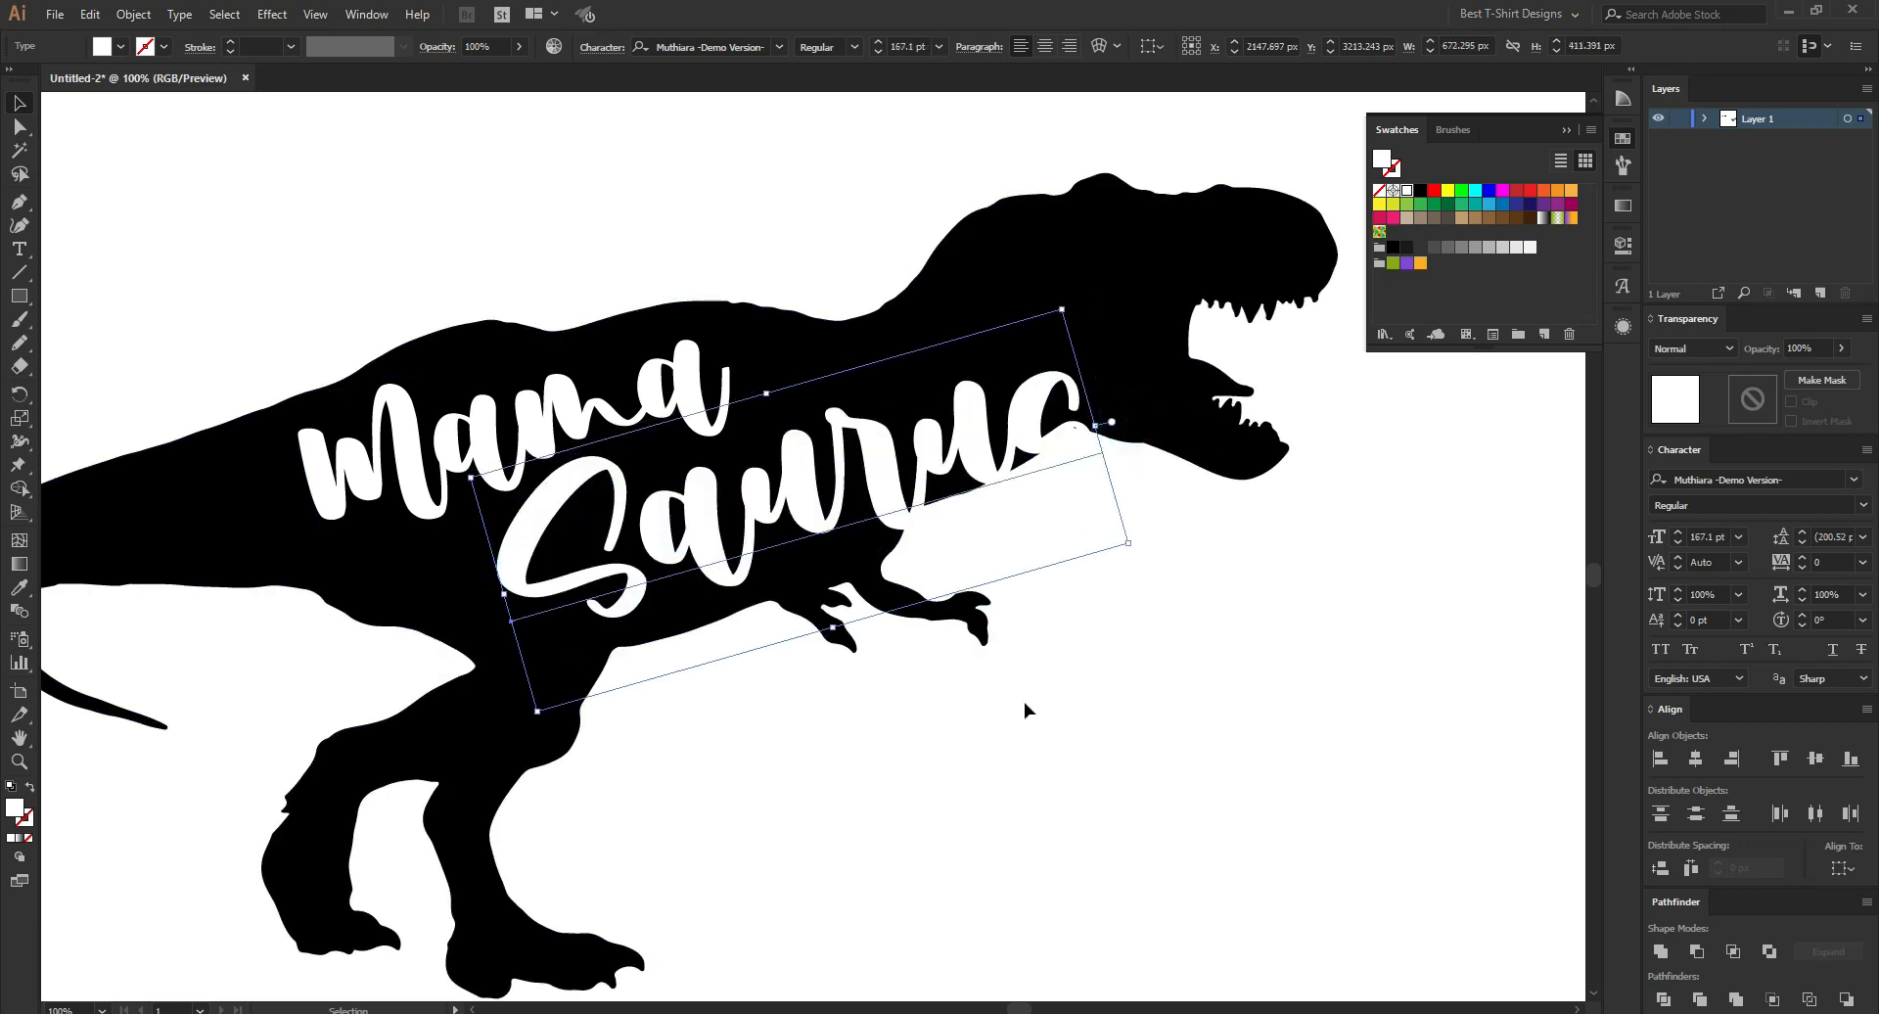
scroll(723, 593, down, 2)
click(809, 747)
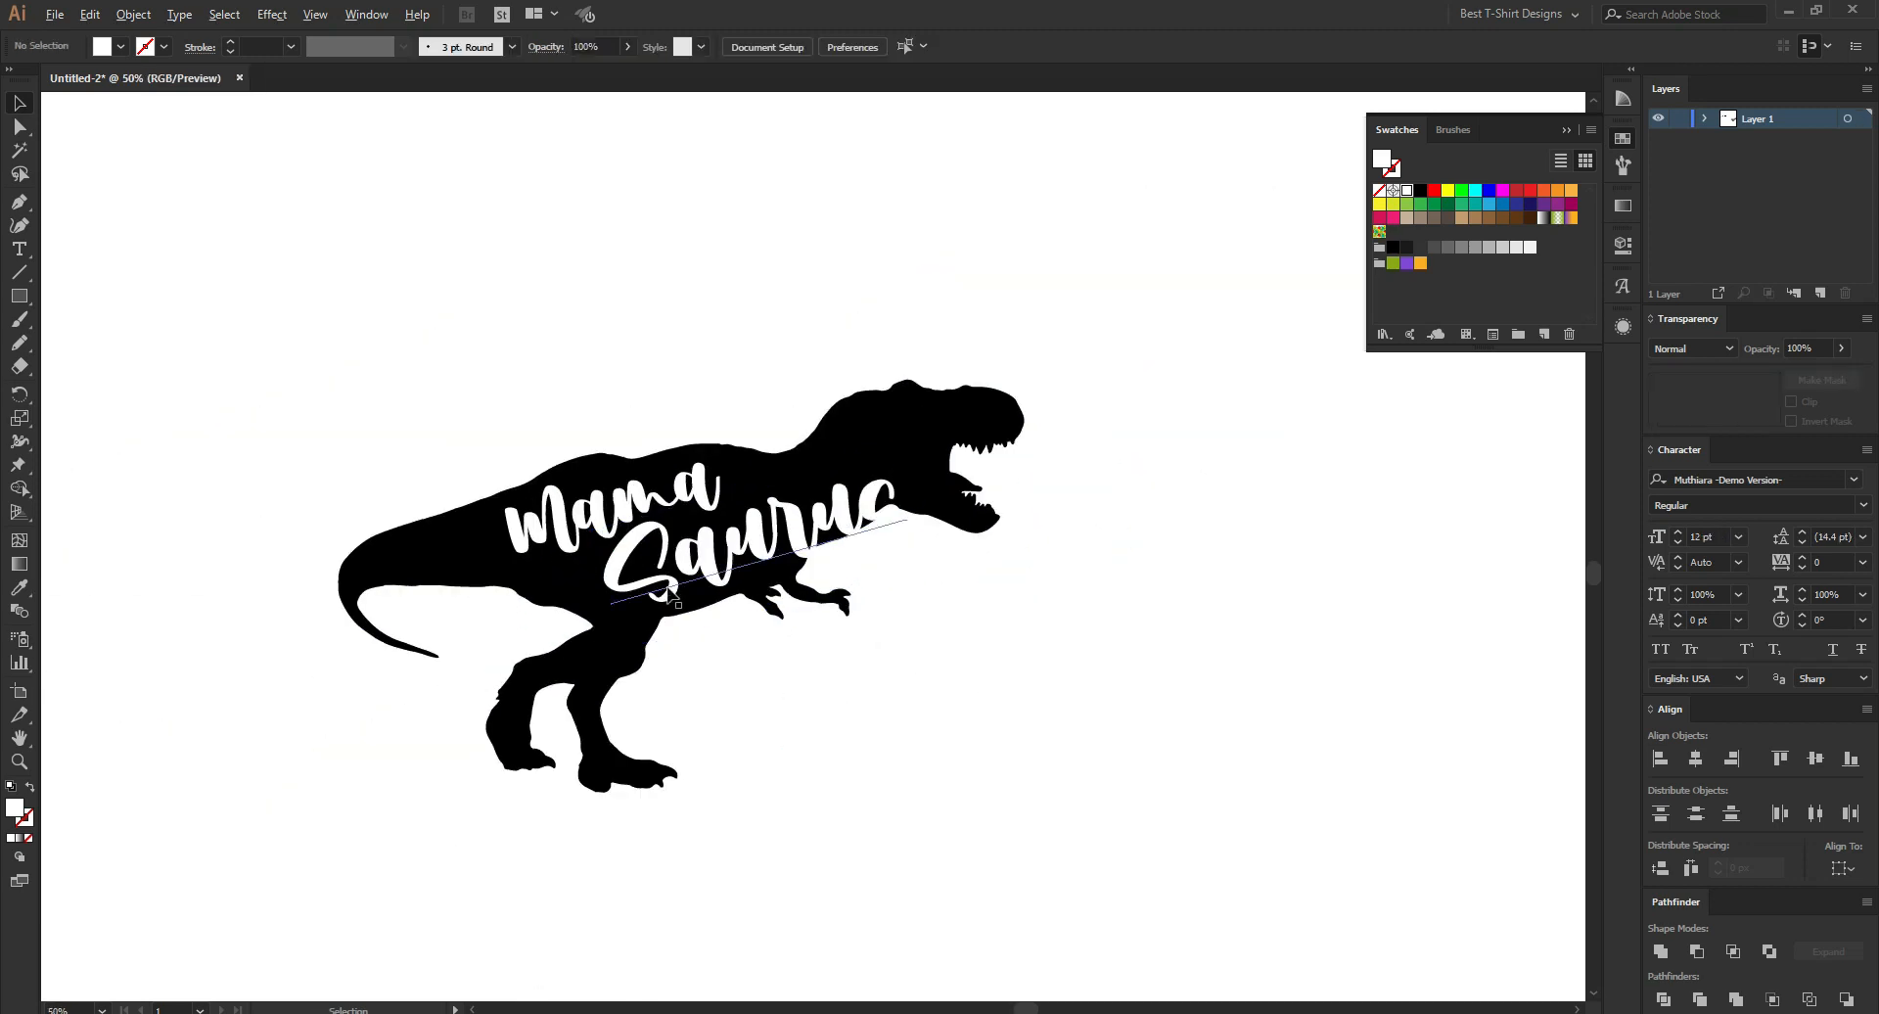
Nudge Mama slightly and offset its individual letters with the Touch Type tool, giving the last a a baseline shift of about 11.7 pt.
scroll(670, 593, up, 1)
scroll(669, 593, up, 1)
mouse_move(651, 404)
mouse_down()
mouse_move(722, 398)
mouse_move(699, 378)
mouse_move(654, 397)
mouse_up()
scroll(597, 383, up, 1)
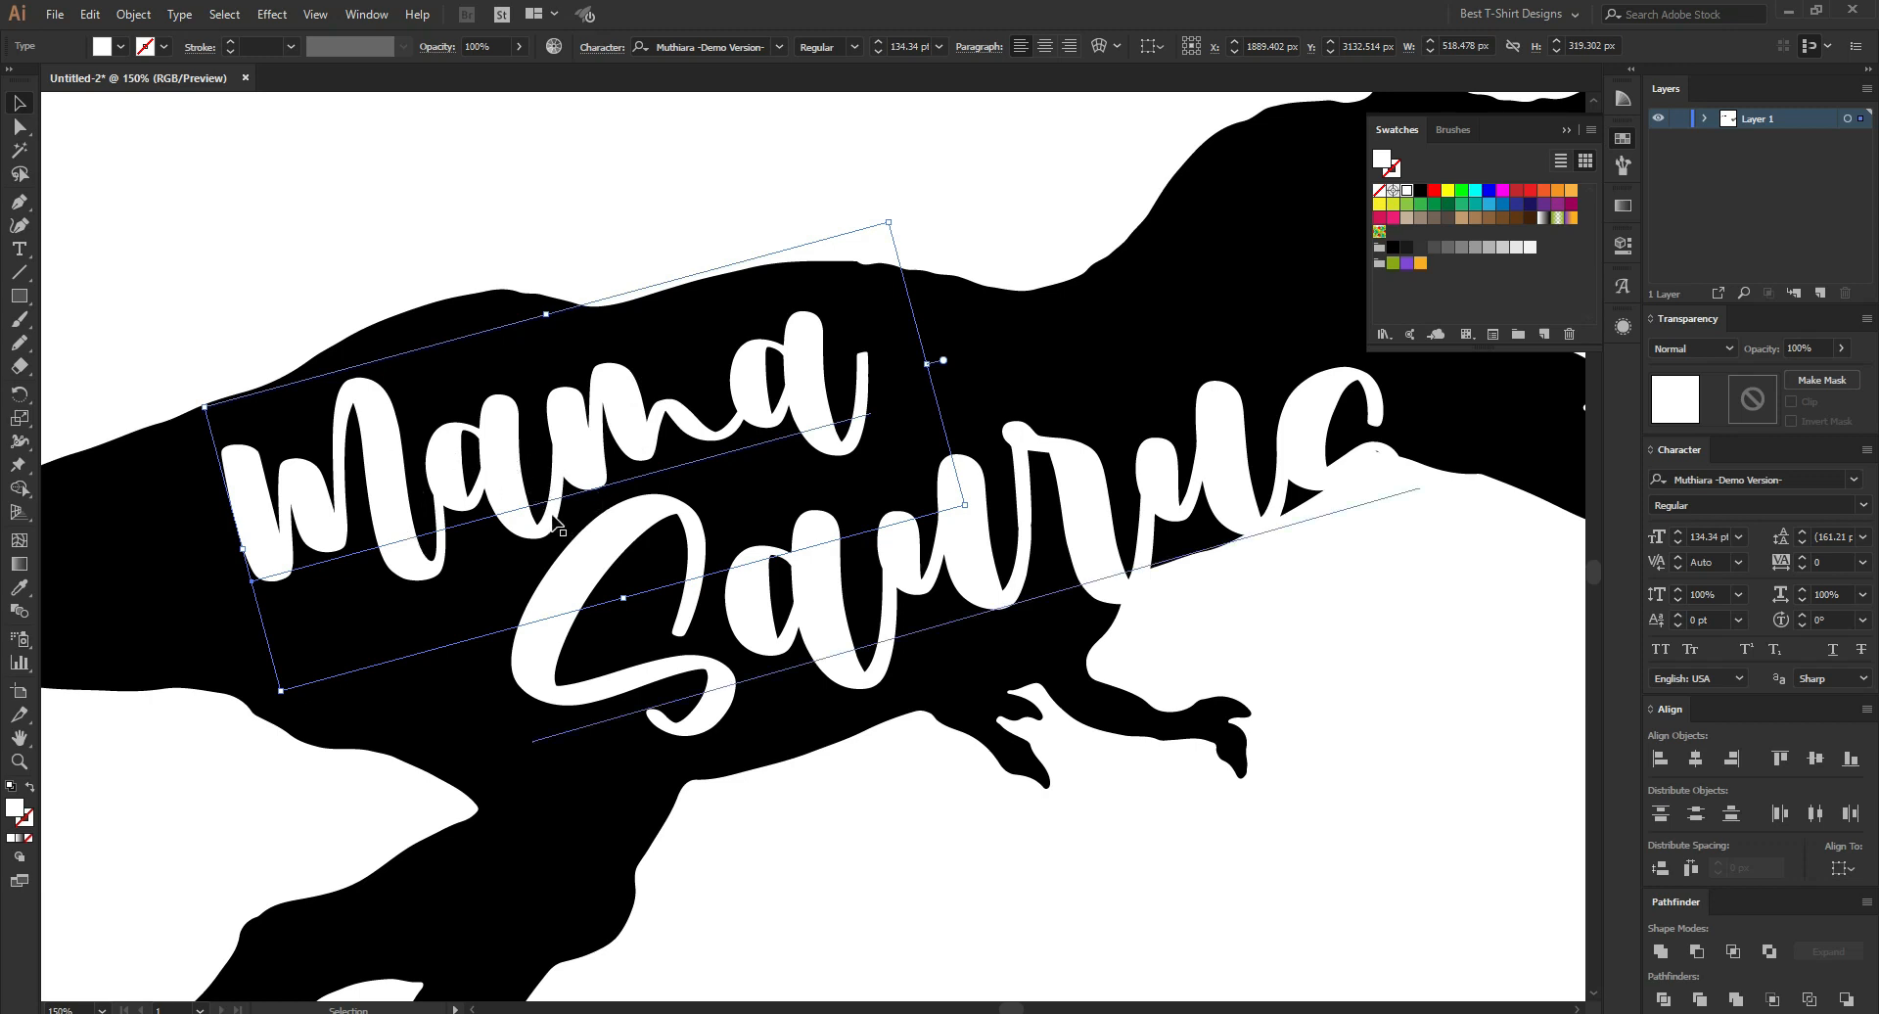
key(shift+t)
click(483, 436)
drag(484, 450, 481, 429)
drag(620, 419, 618, 393)
click(789, 398)
mouse_move(780, 399)
mouse_down()
mouse_move(767, 386)
mouse_move(779, 419)
mouse_up()
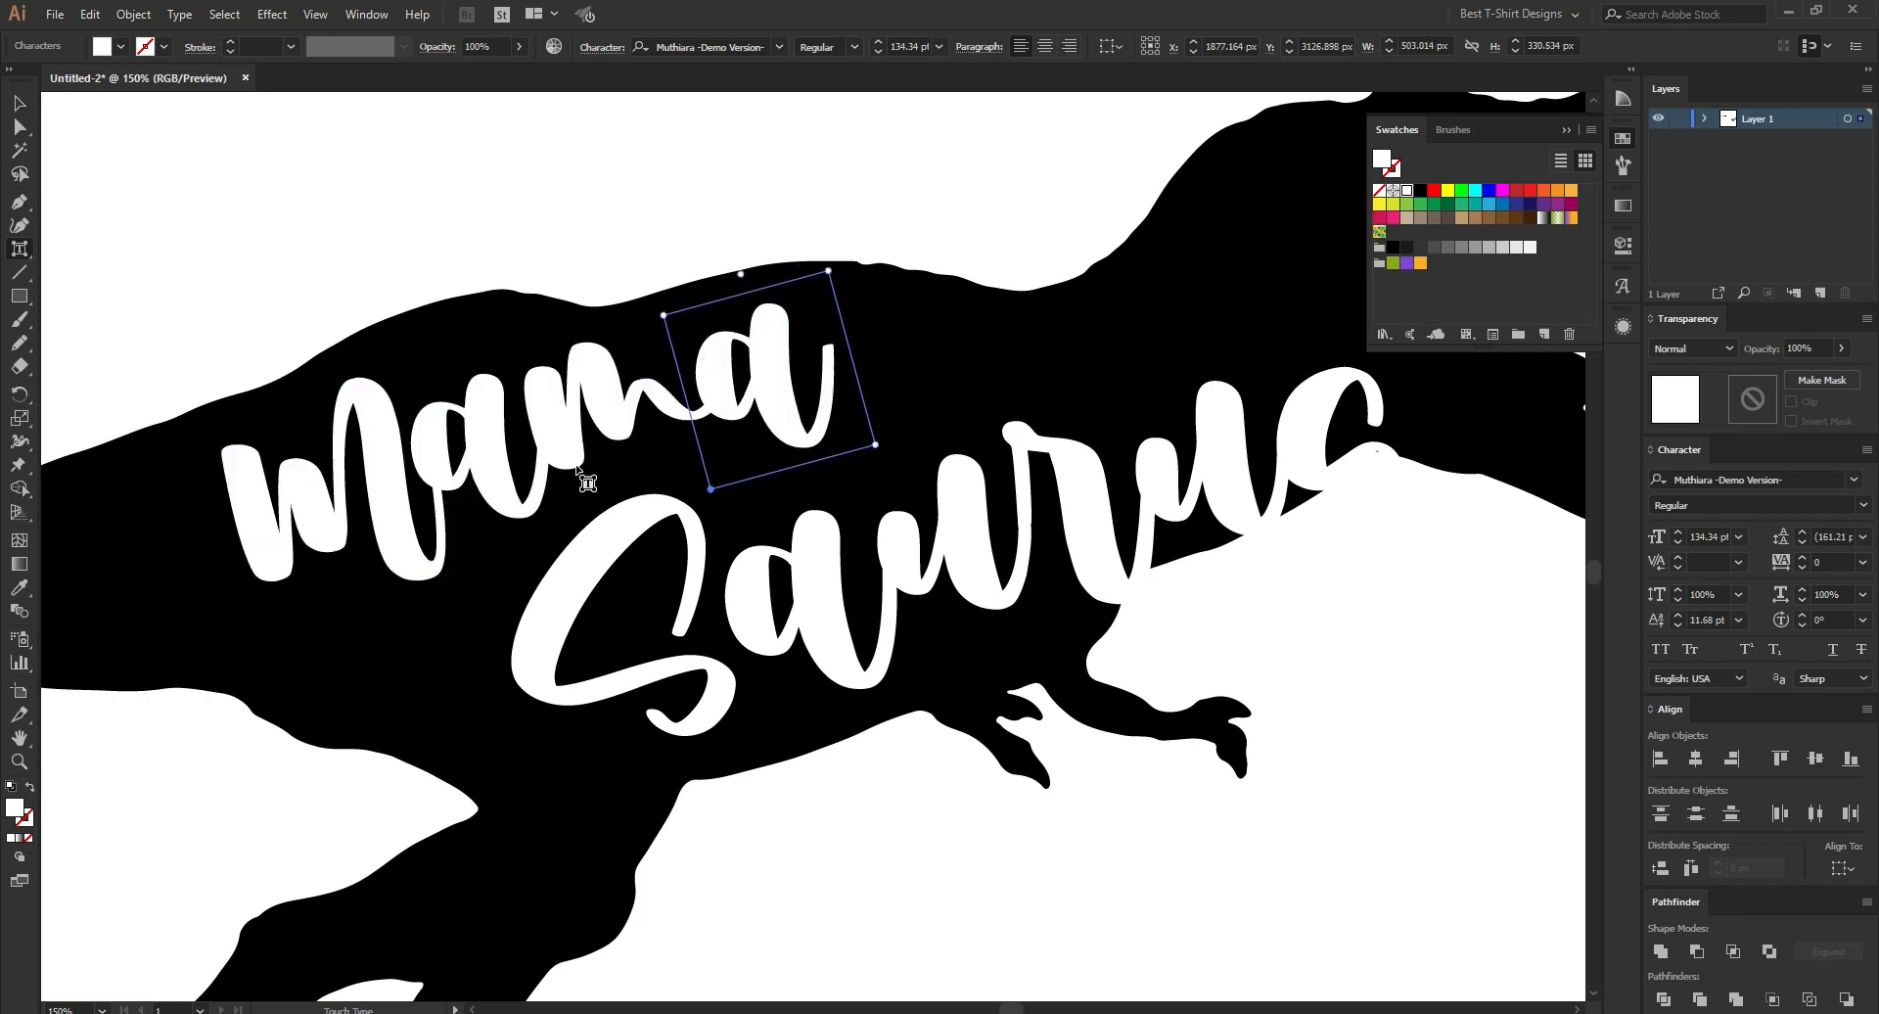
key(ctrl+minus)
key(ctrl+minus)
click(792, 661)
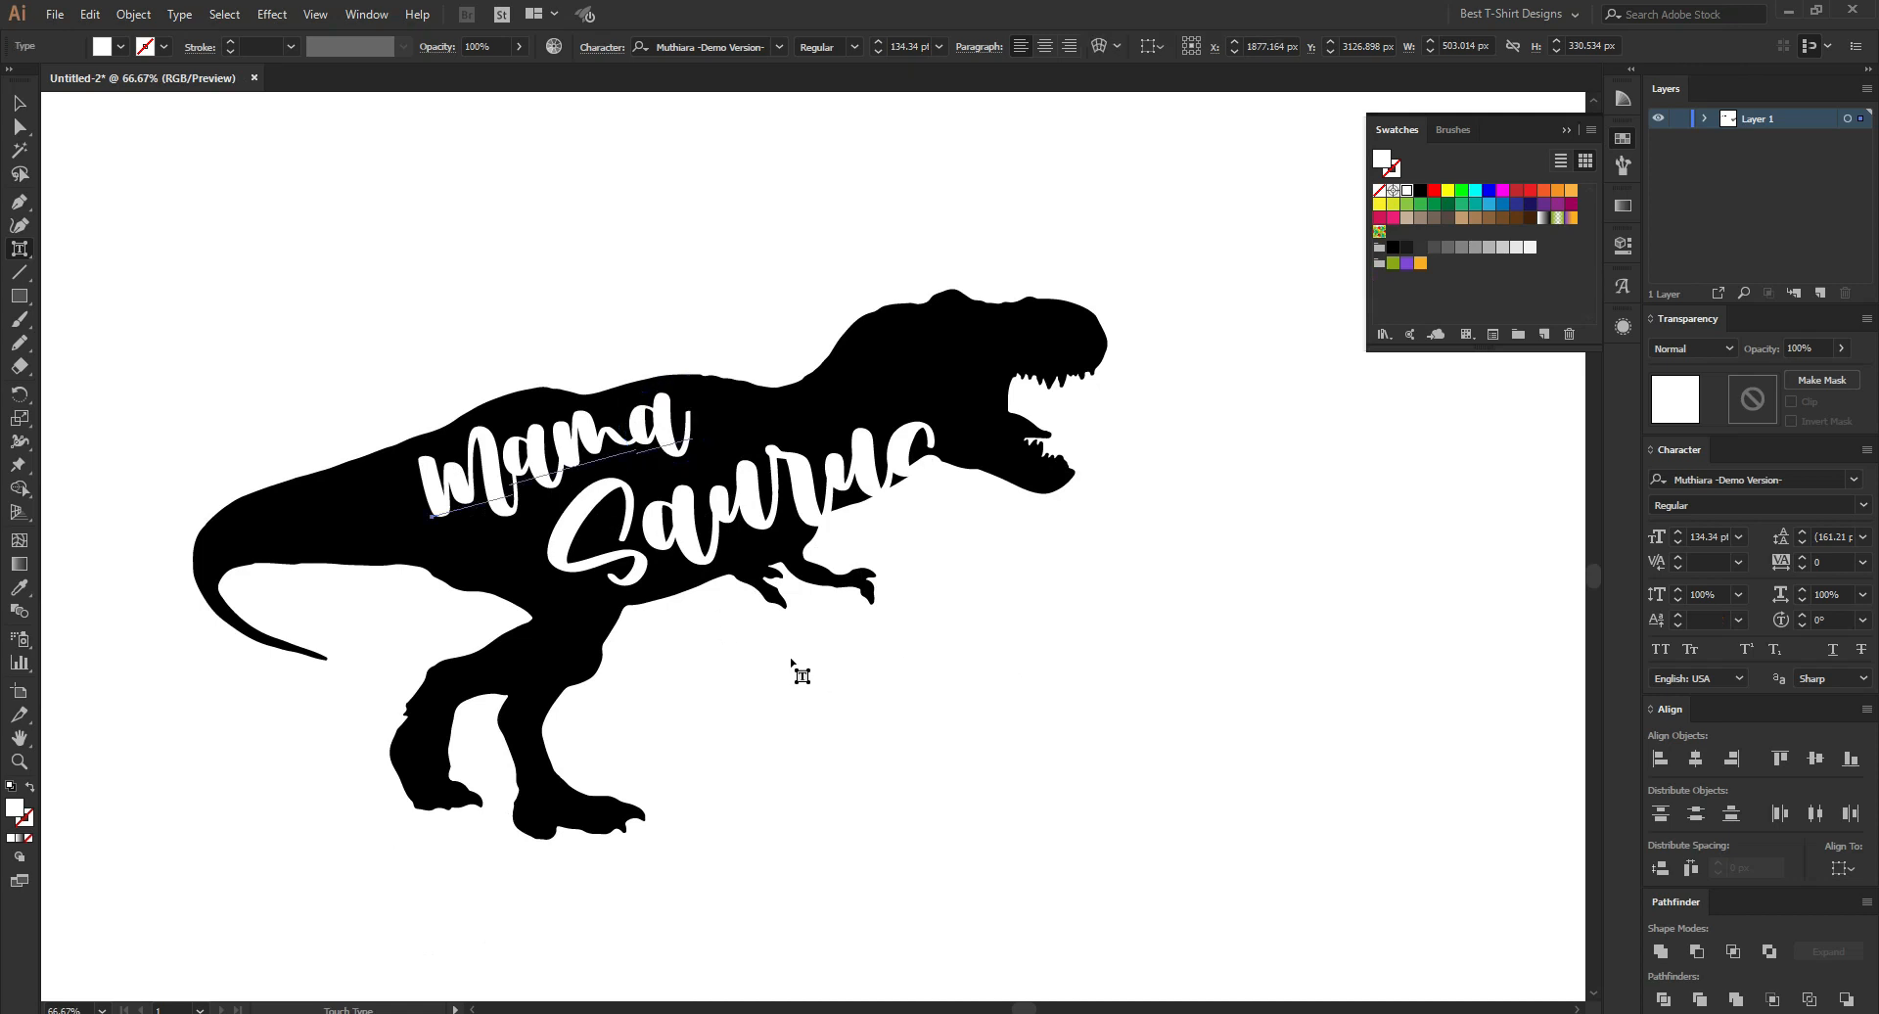
Use the Touch Type tool to shift Saurus toward the tail and stagger its letters upward, raising the final s to about 38.9 pt baseline shift.
drag(20, 252, 140, 397)
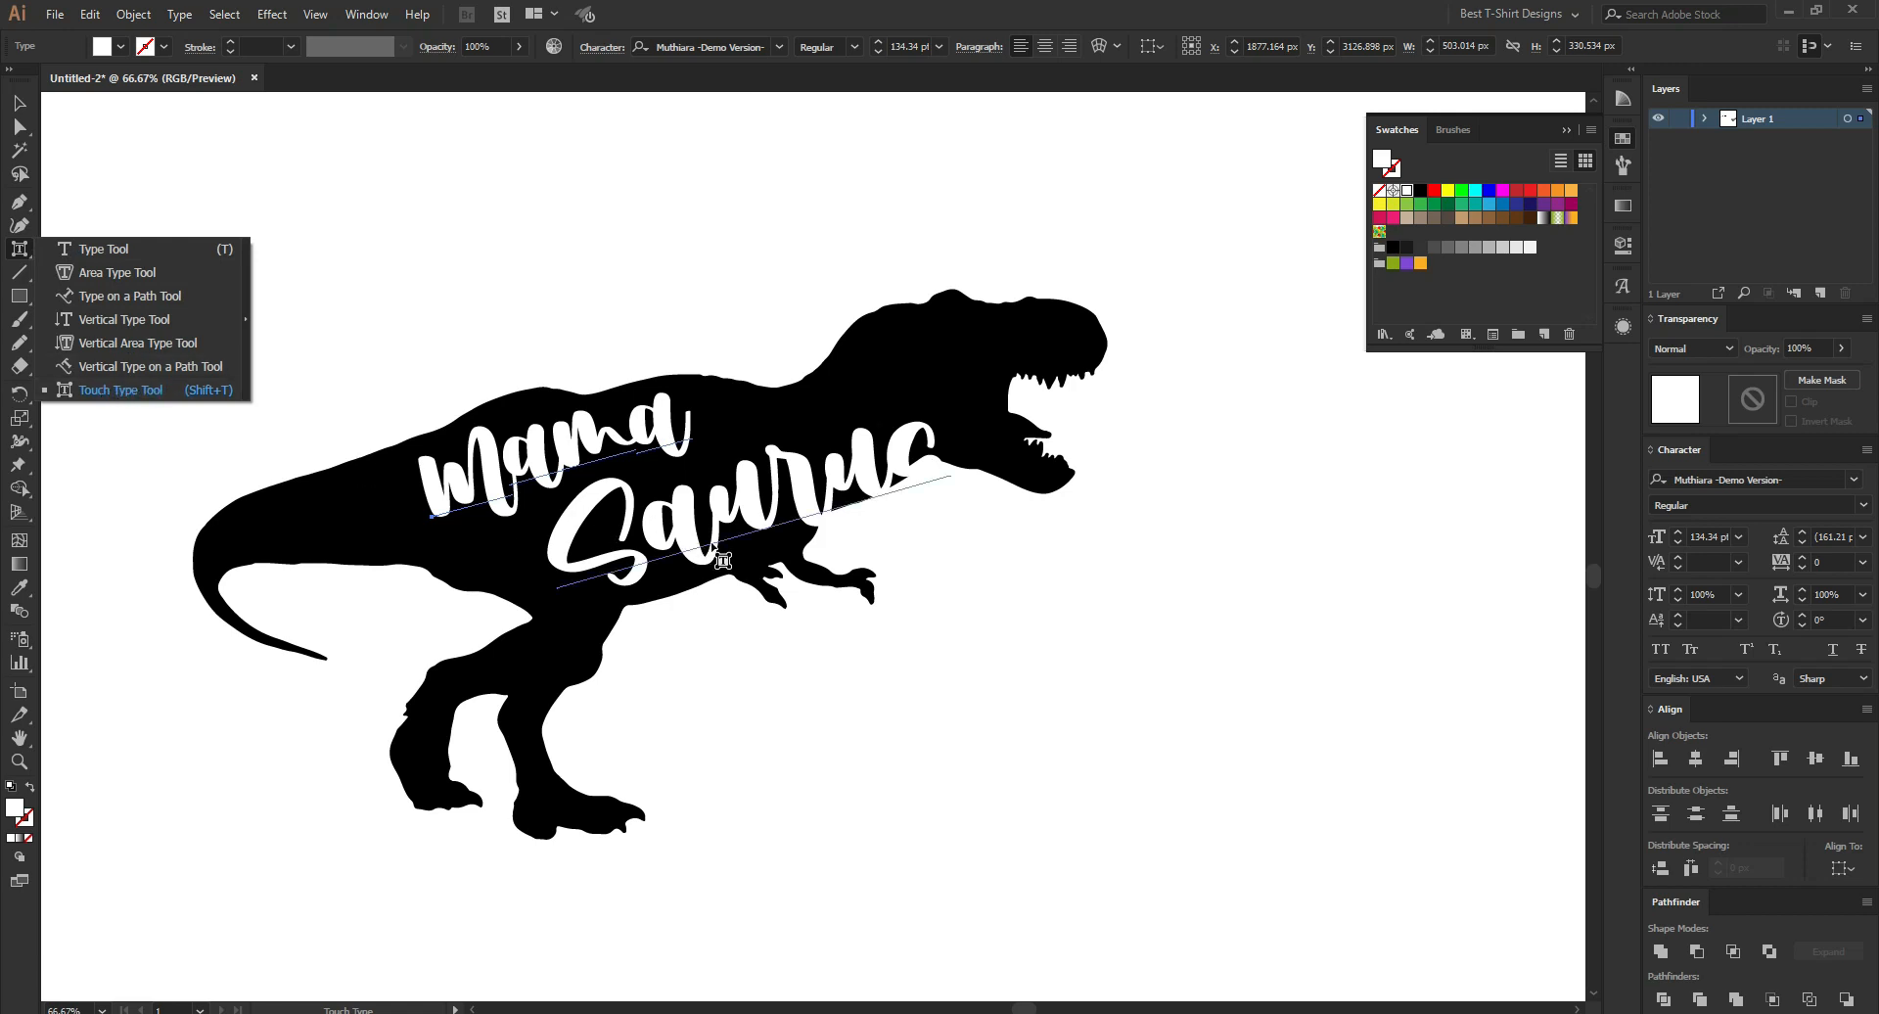
click(671, 536)
scroll(670, 535, up, 1)
drag(528, 538, 489, 545)
drag(620, 526, 632, 507)
click(807, 476)
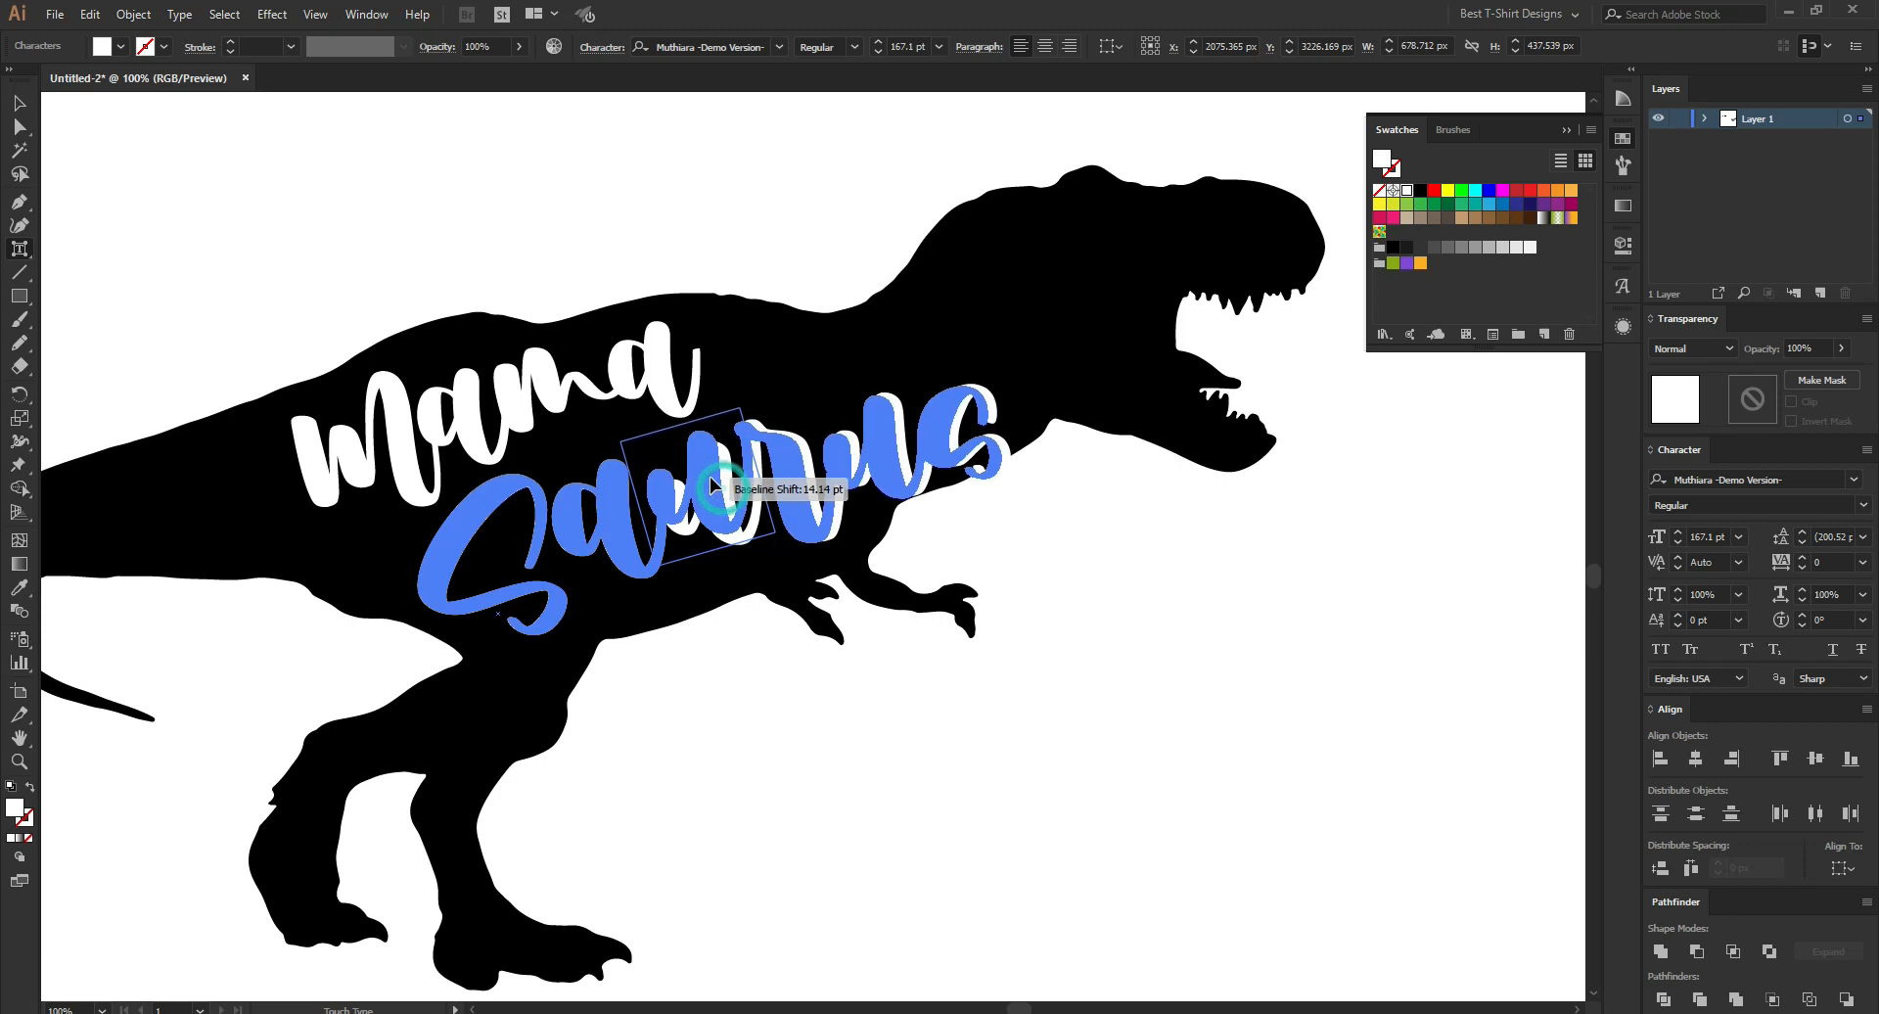
drag(807, 476, 935, 384)
click(907, 457)
click(982, 427)
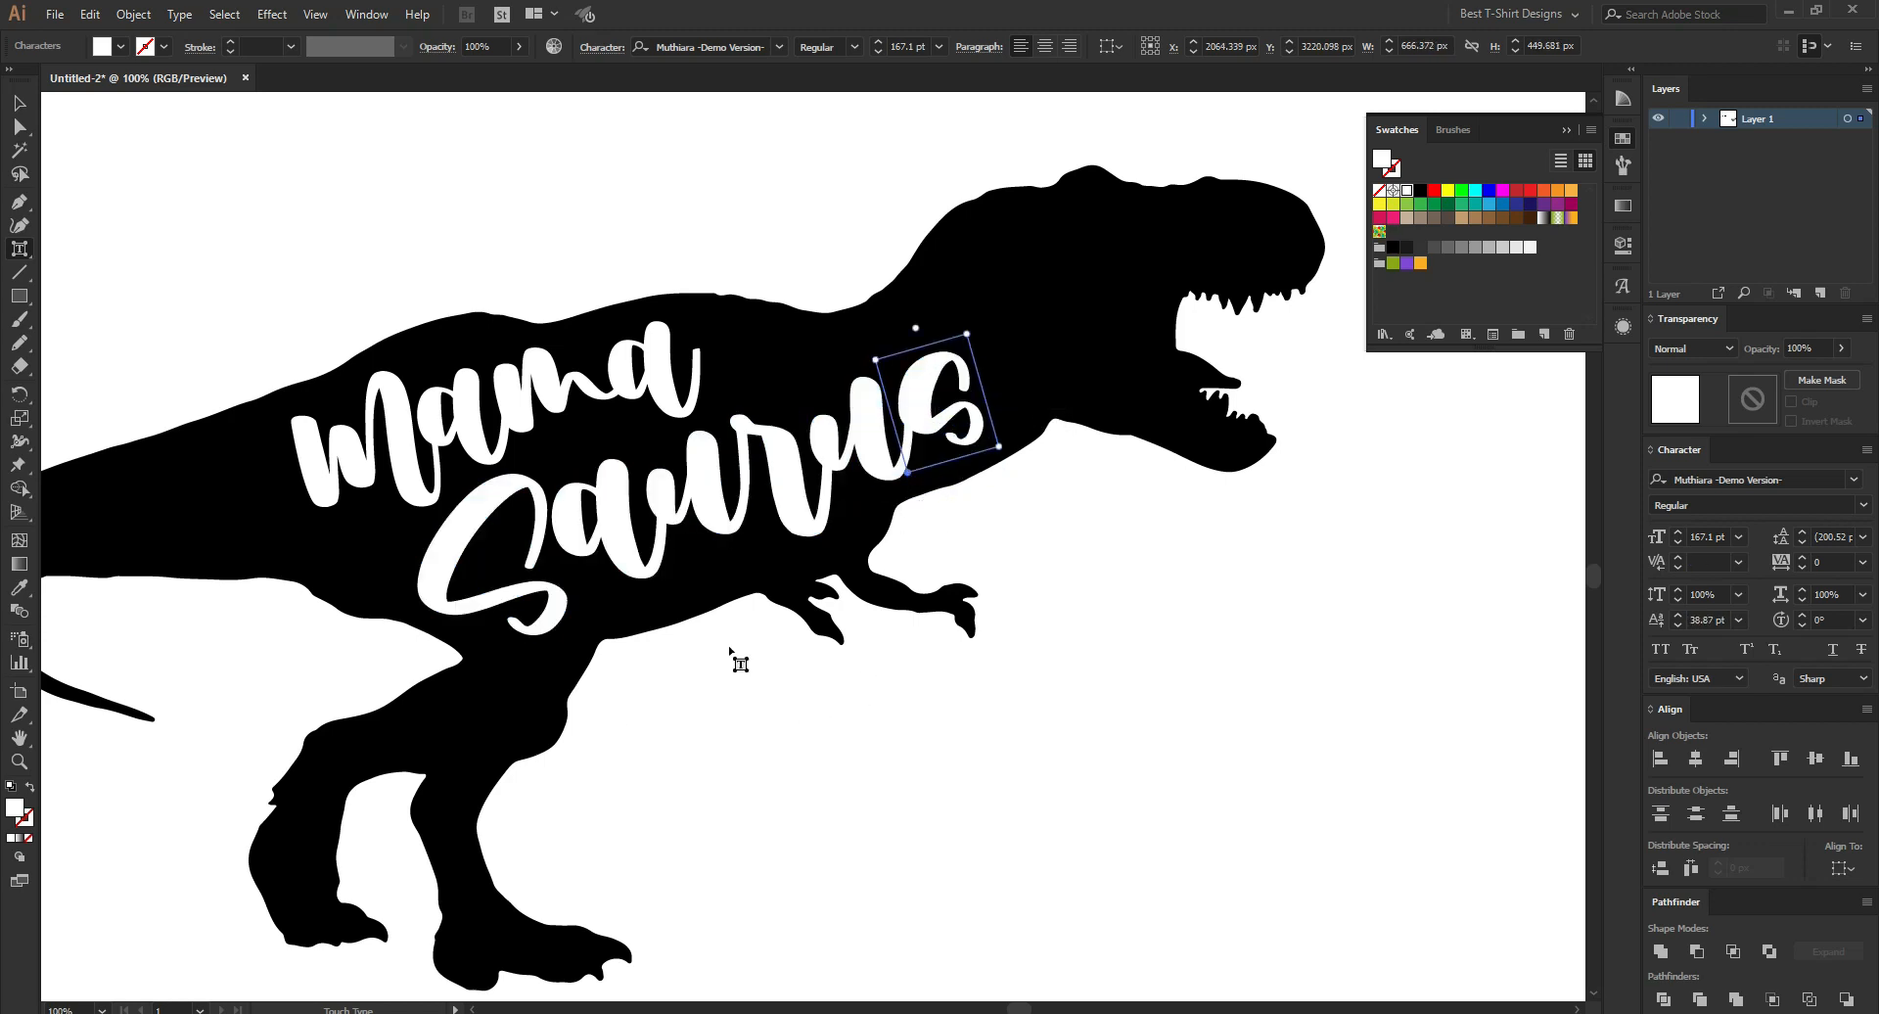
key(Escape)
click(1142, 671)
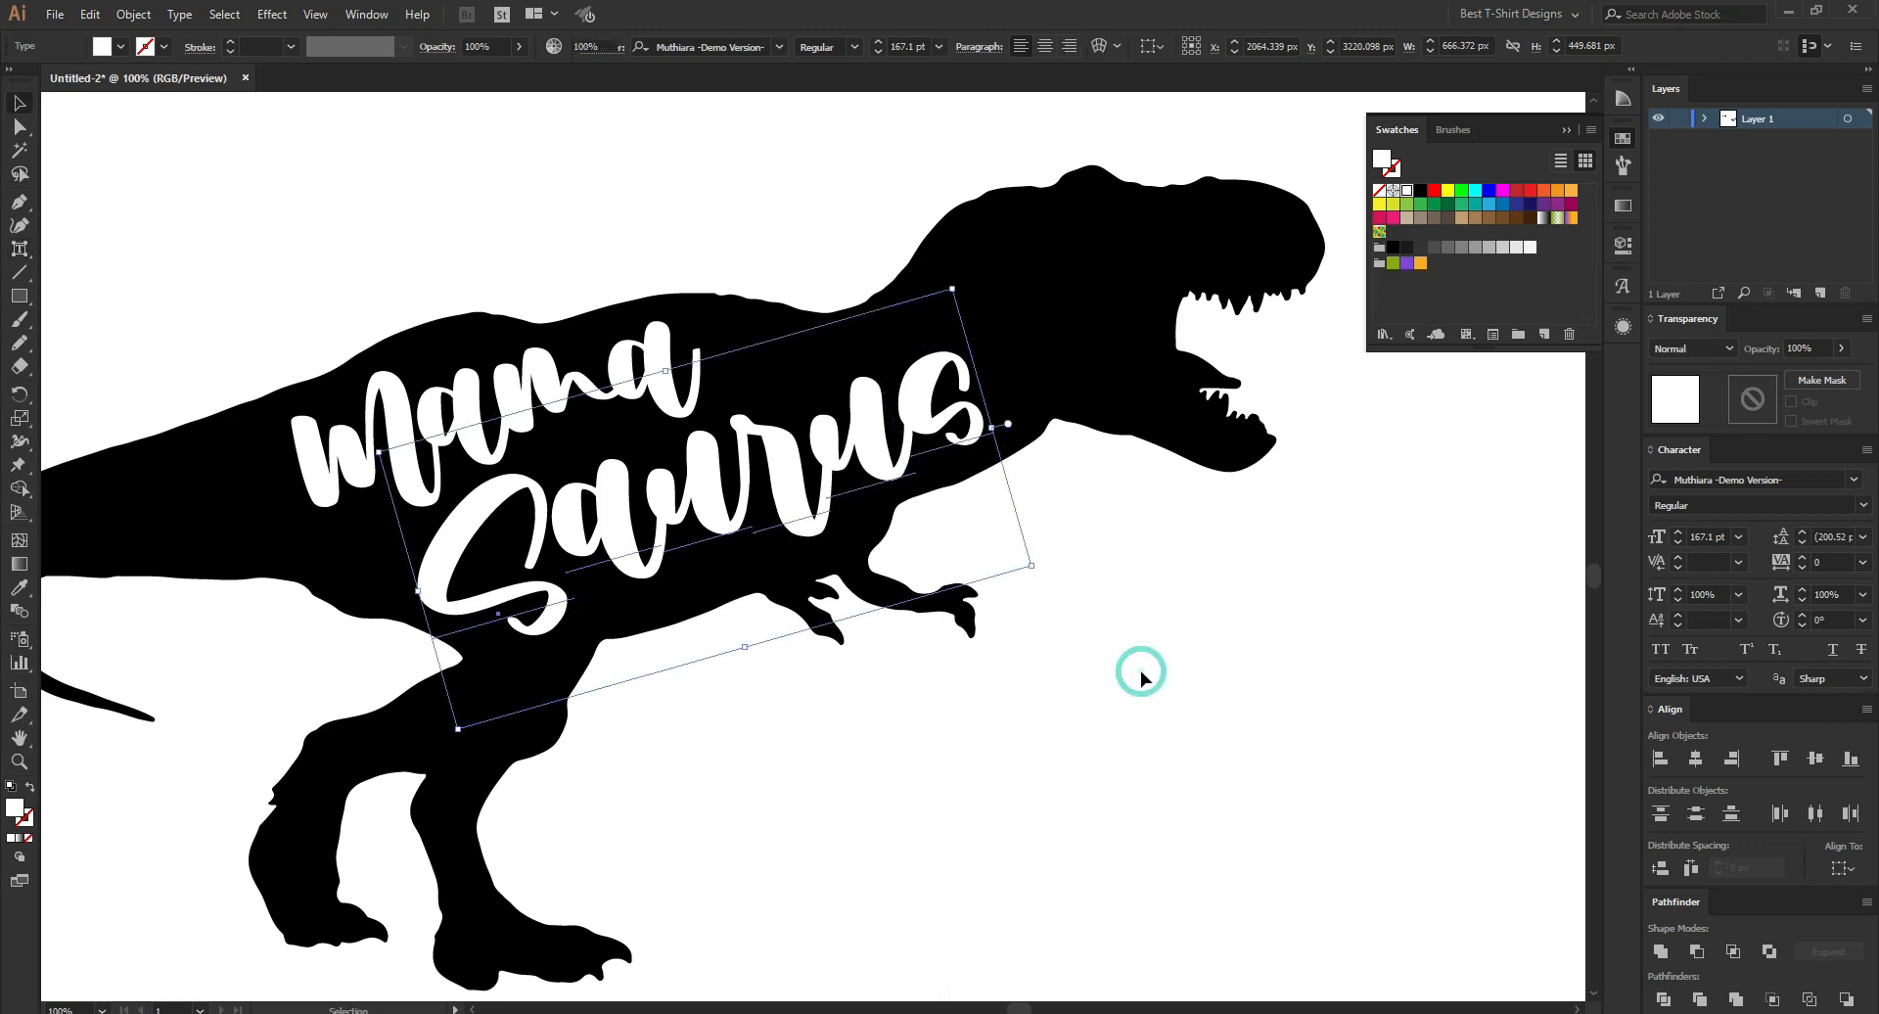
scroll(1126, 671, up, 1)
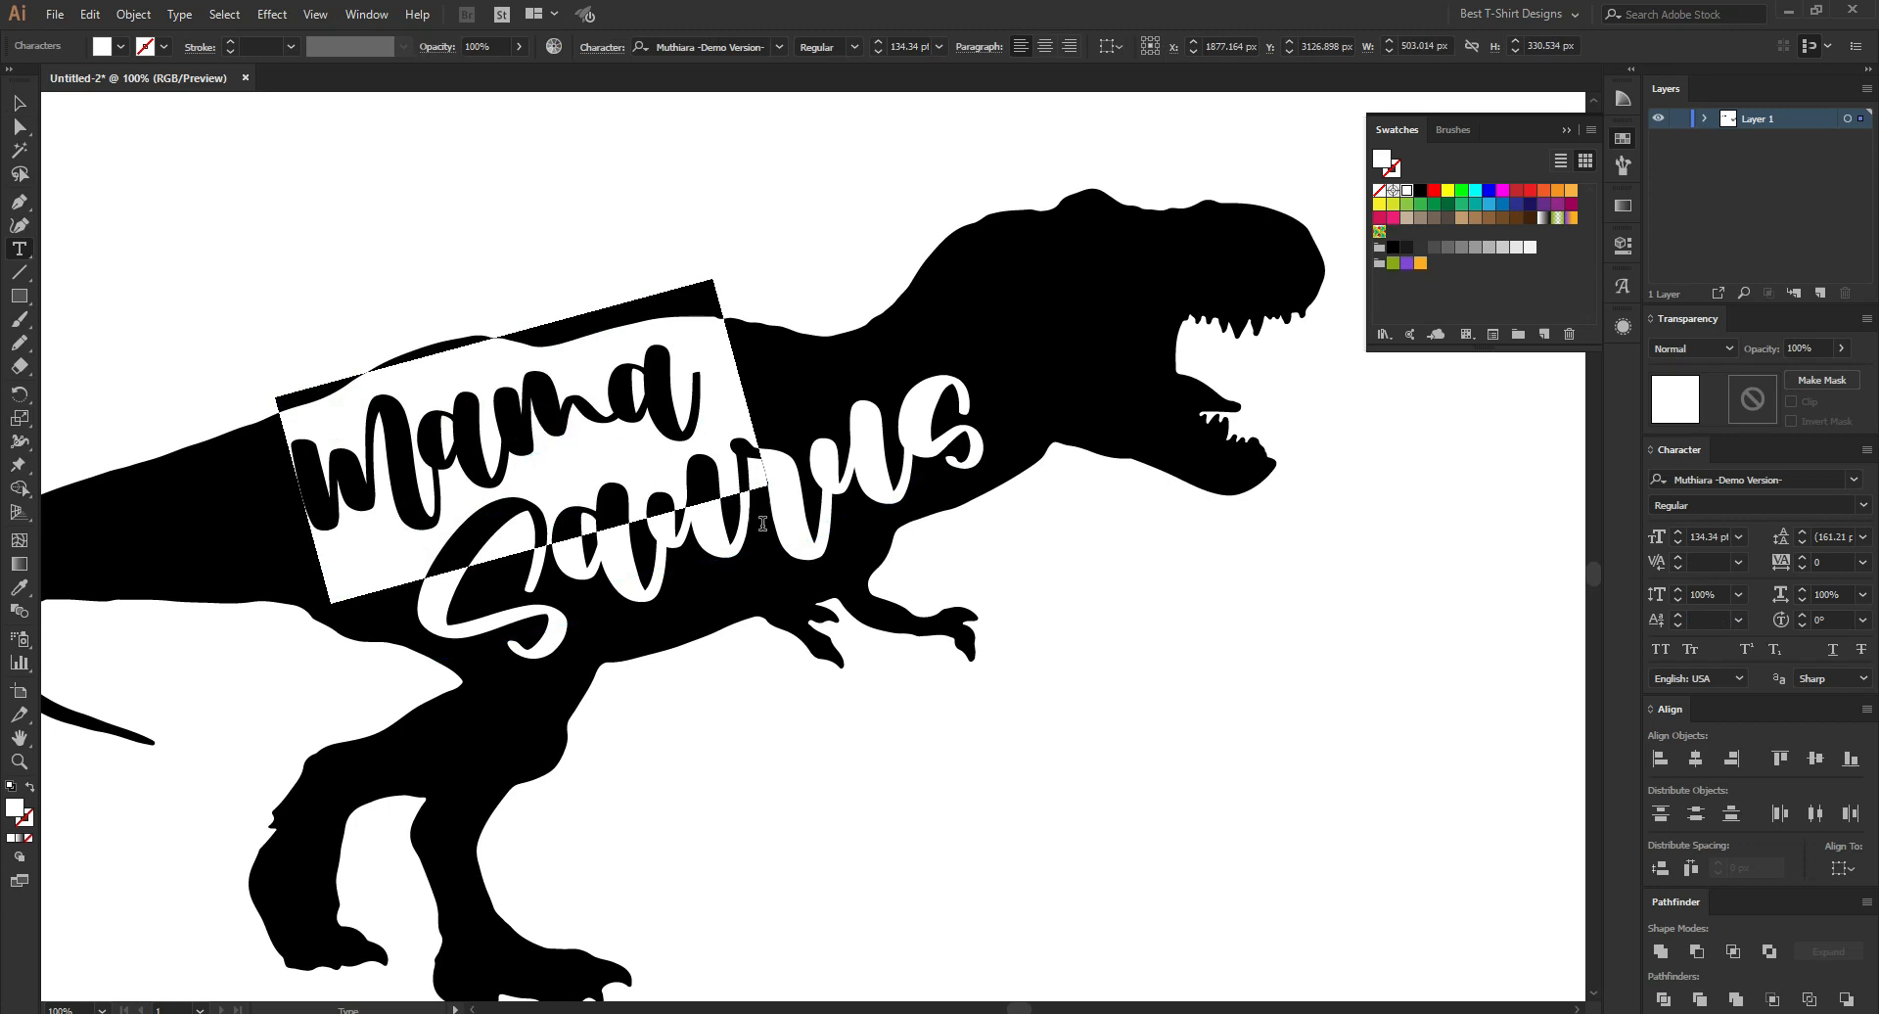
double_click(832, 506)
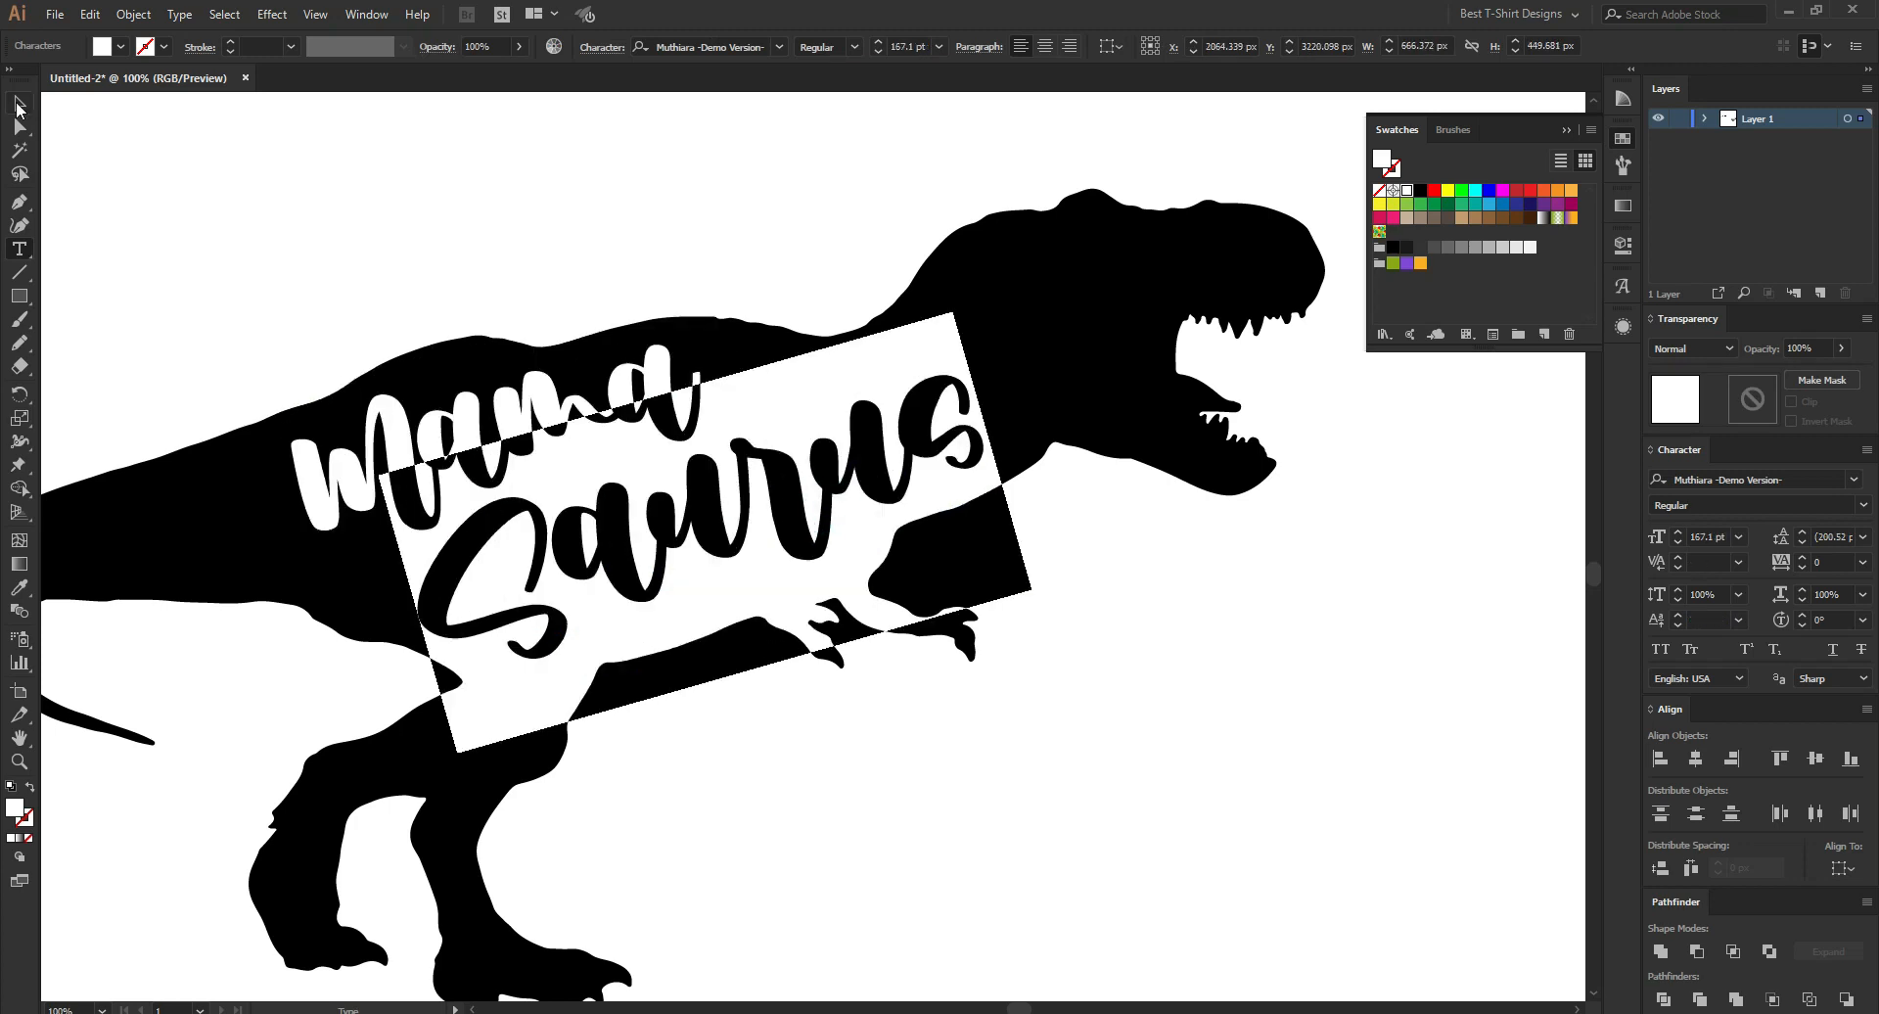
click(18, 105)
click(510, 208)
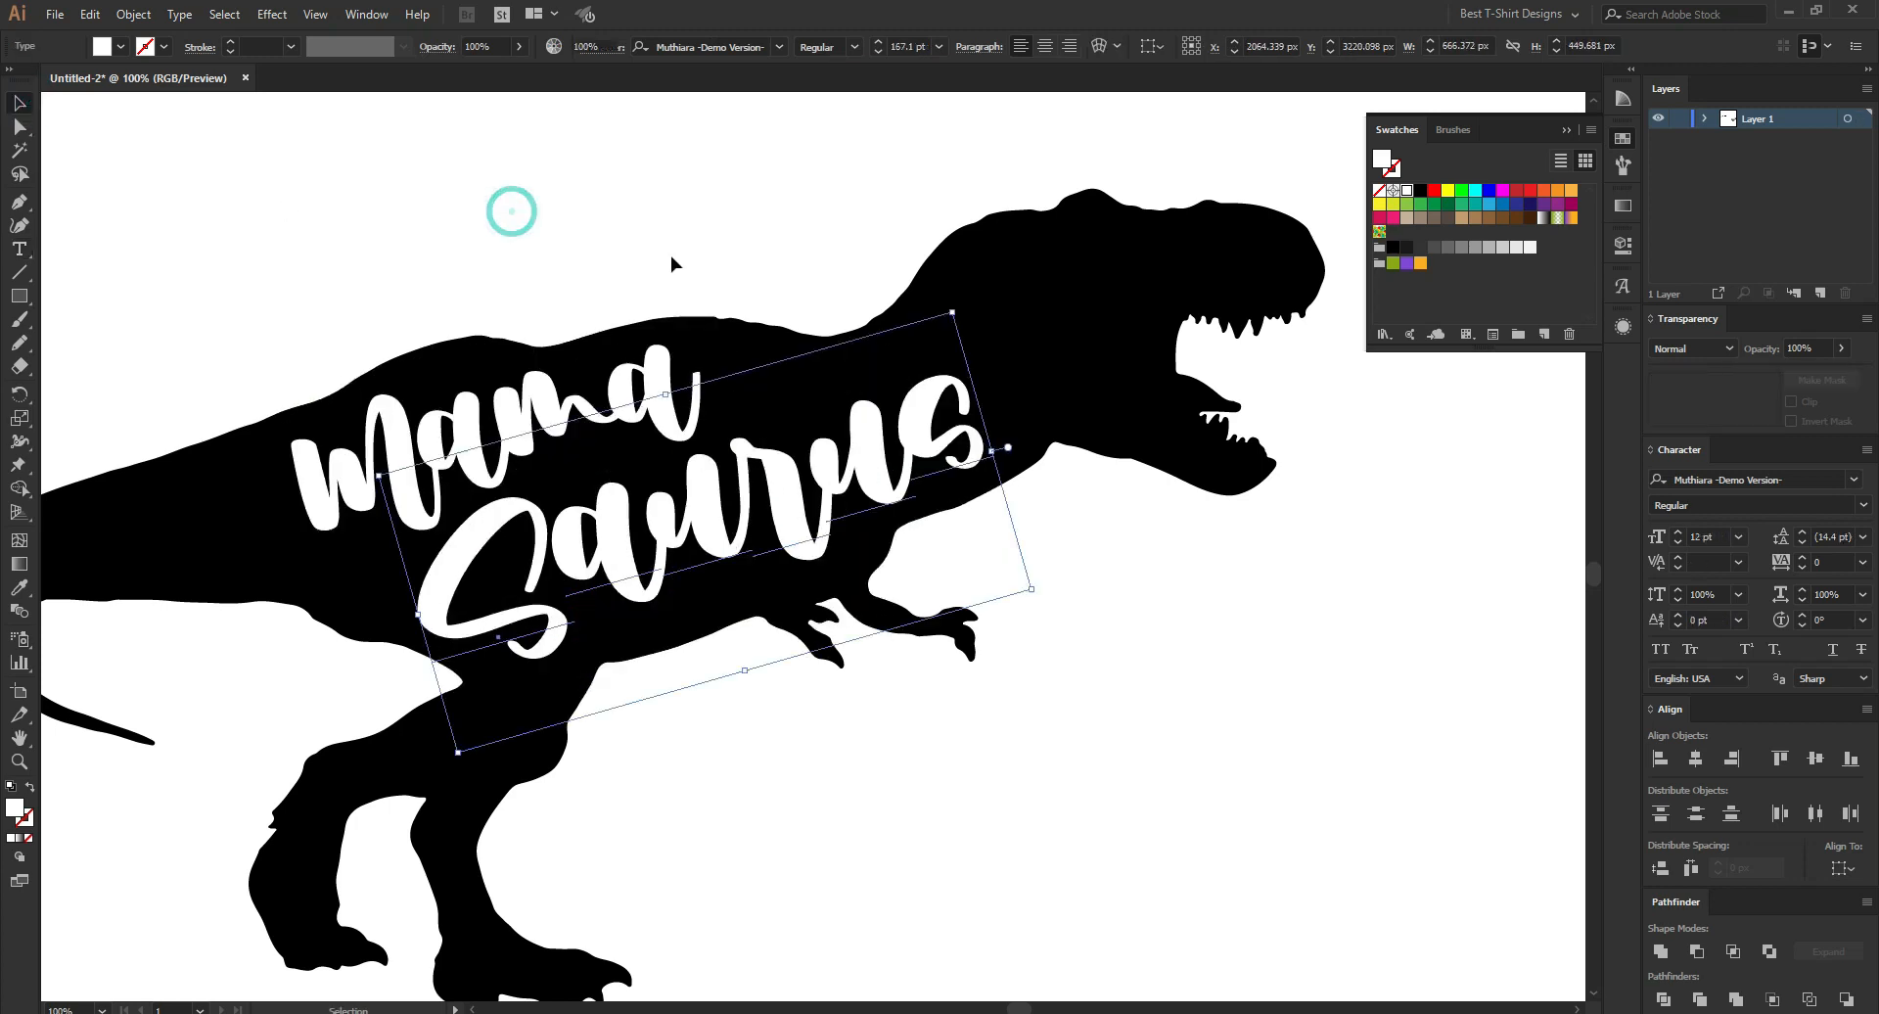
Try converting Saurus to outlines and isolating its individual letters.
right_click(703, 554)
click(766, 680)
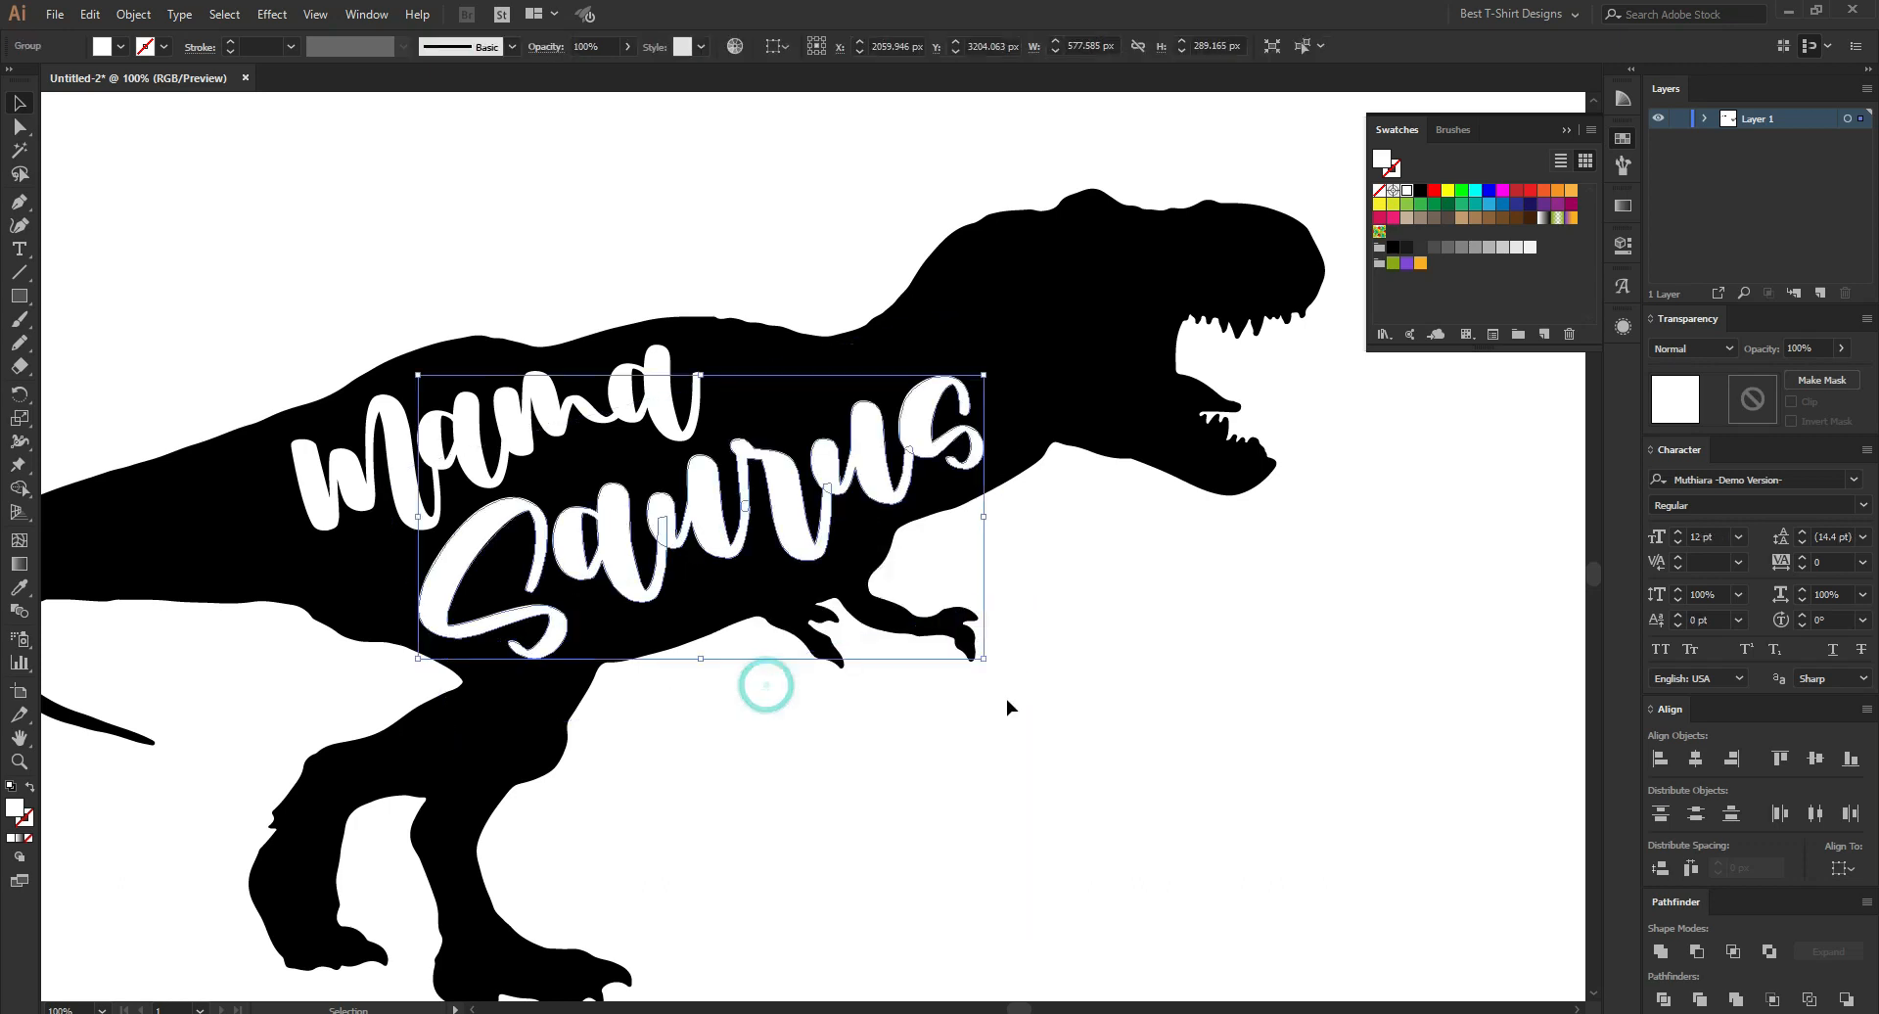
double_click(874, 478)
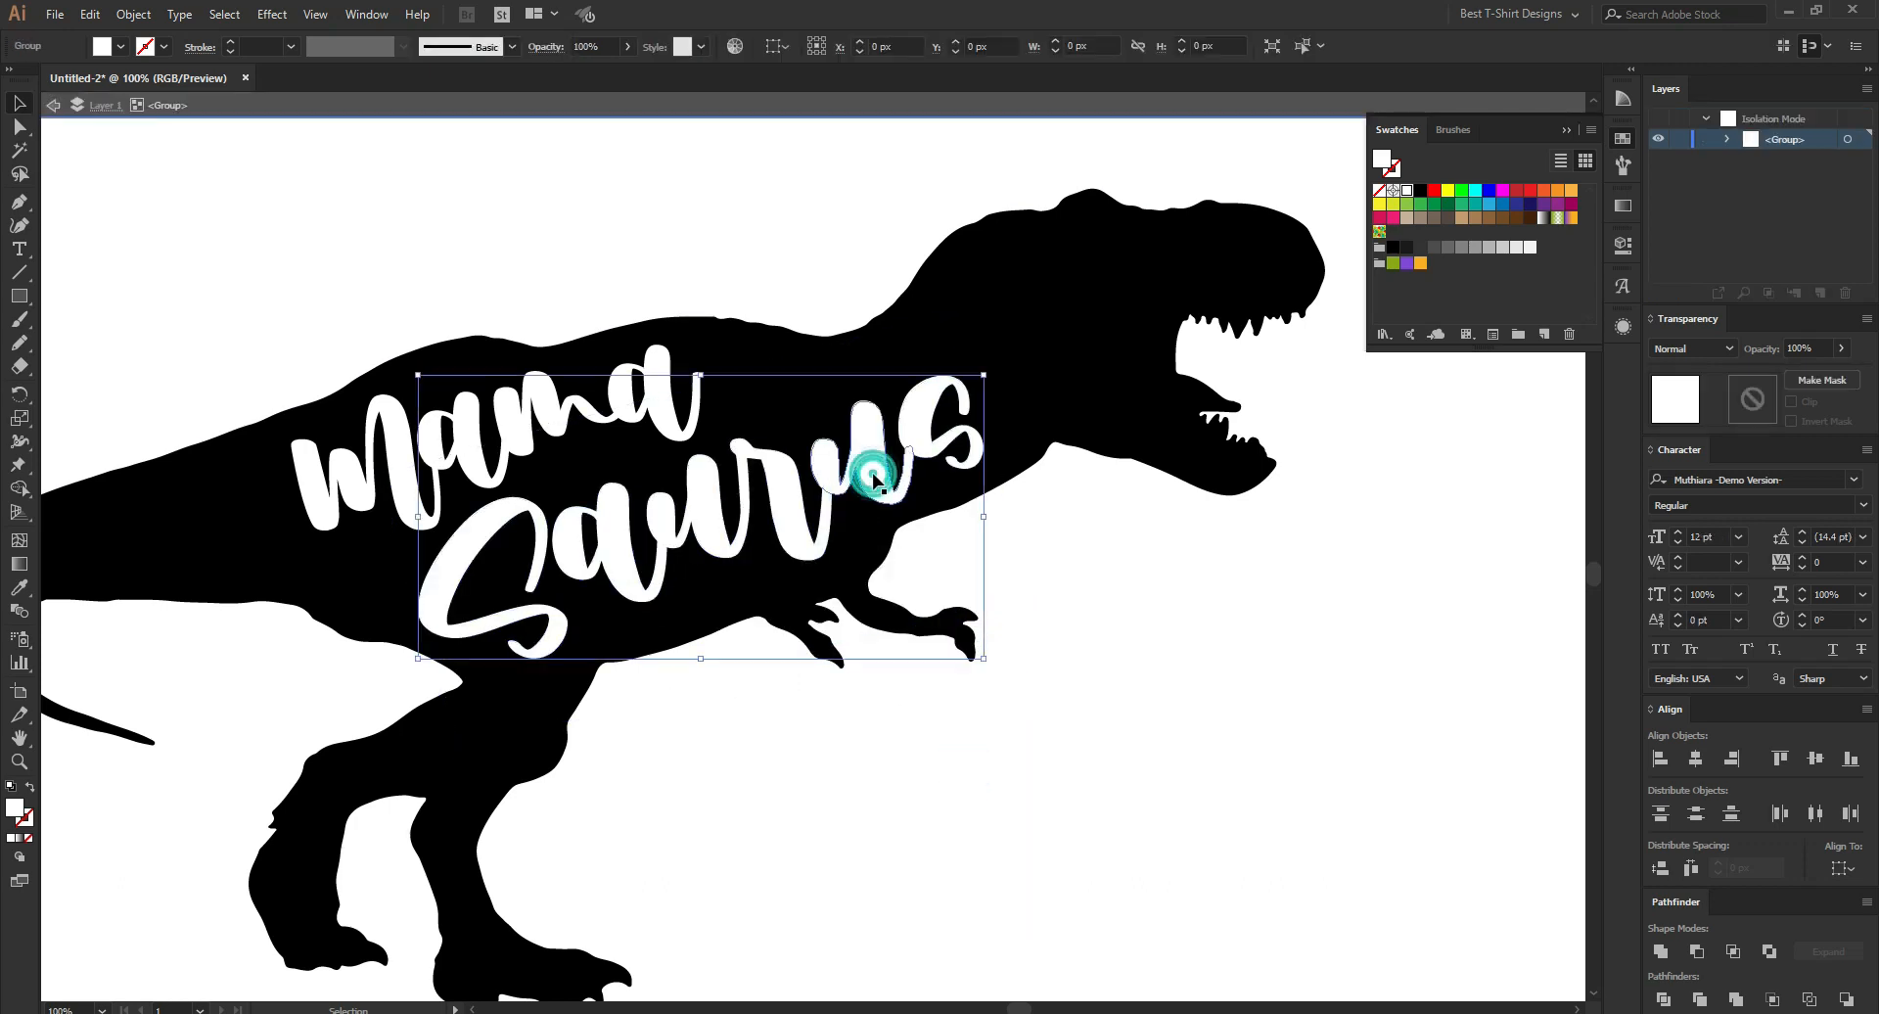
click(783, 518)
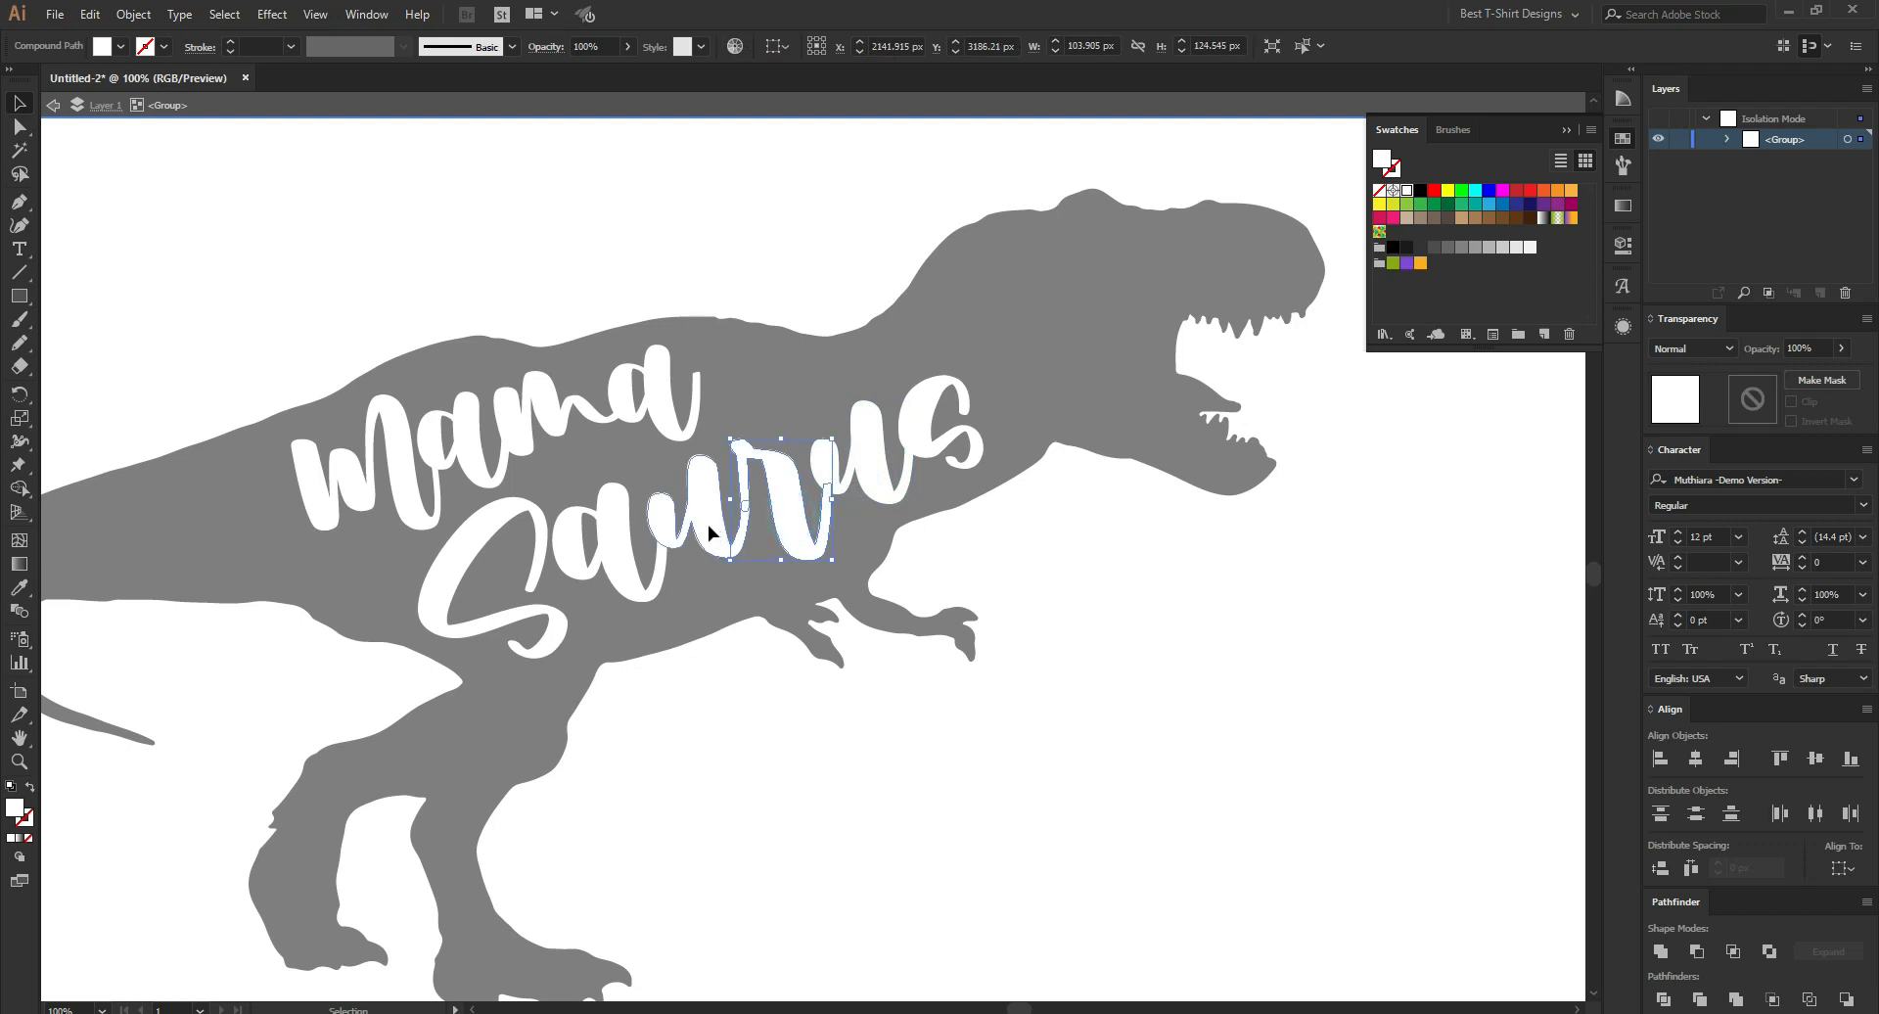
double_click(808, 730)
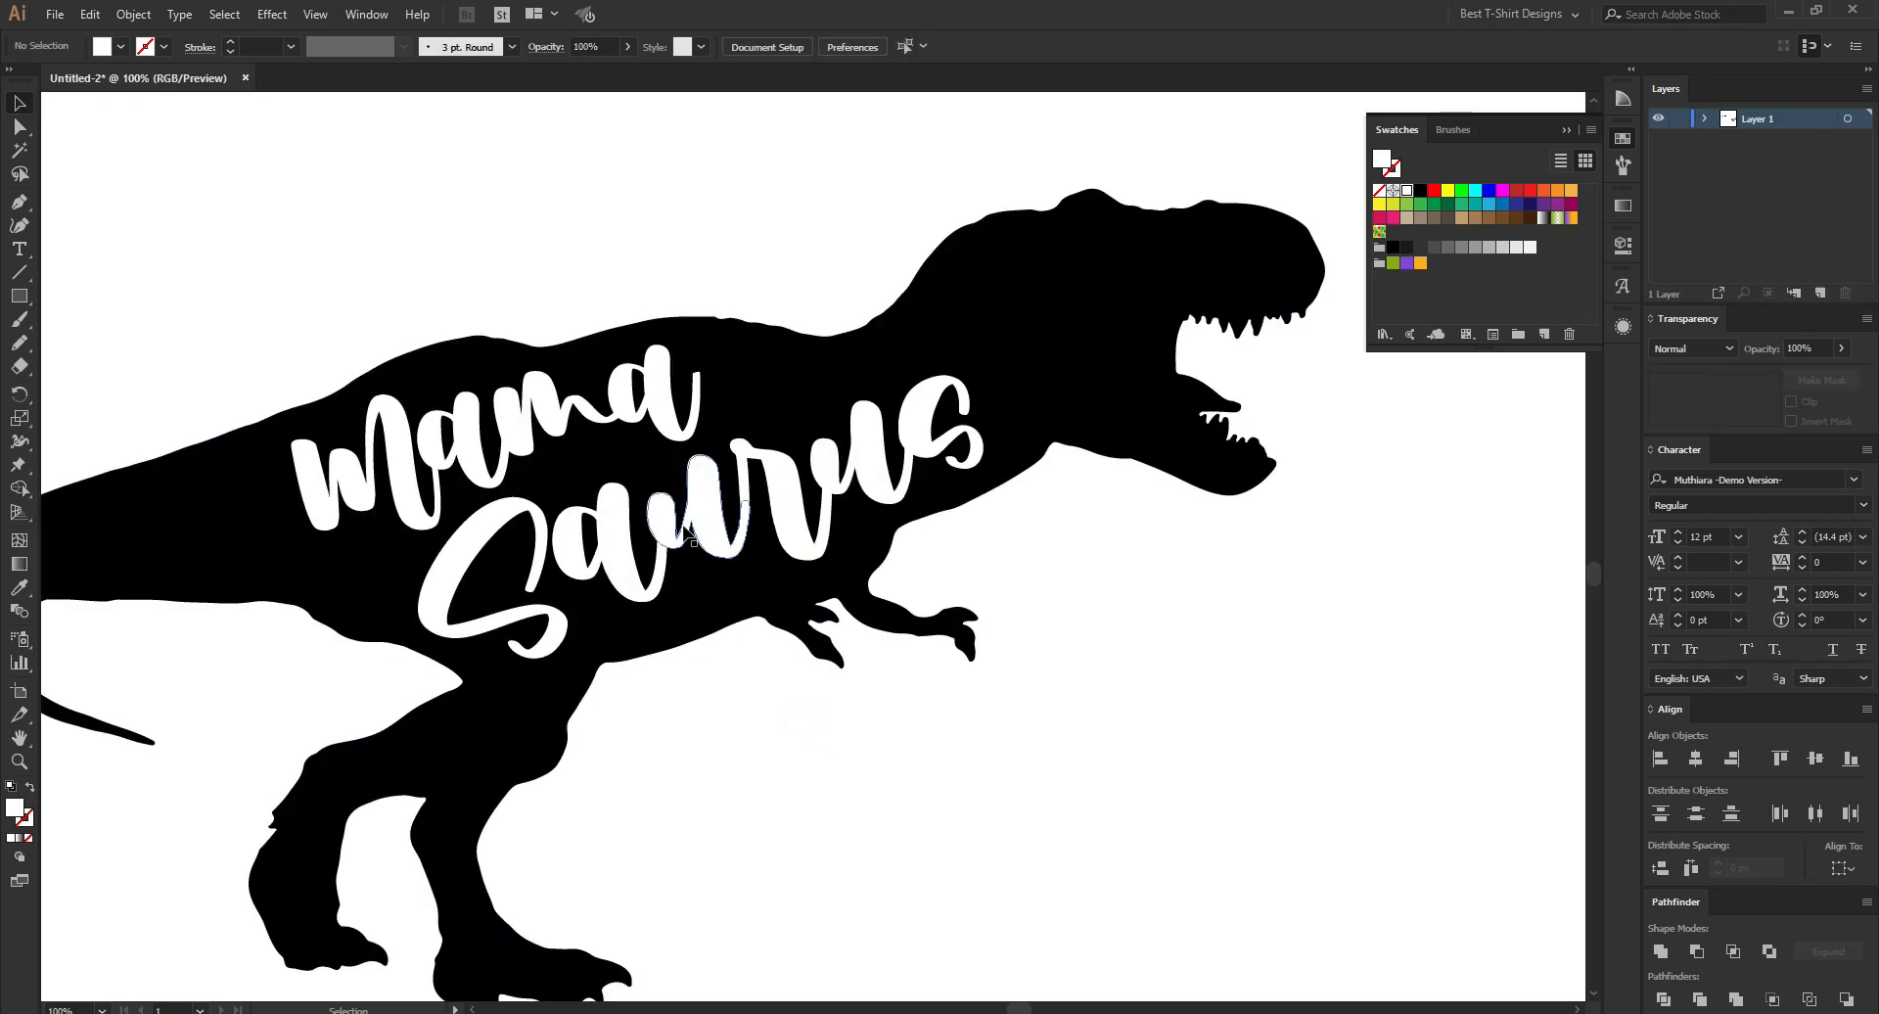
key(ctrl+a)
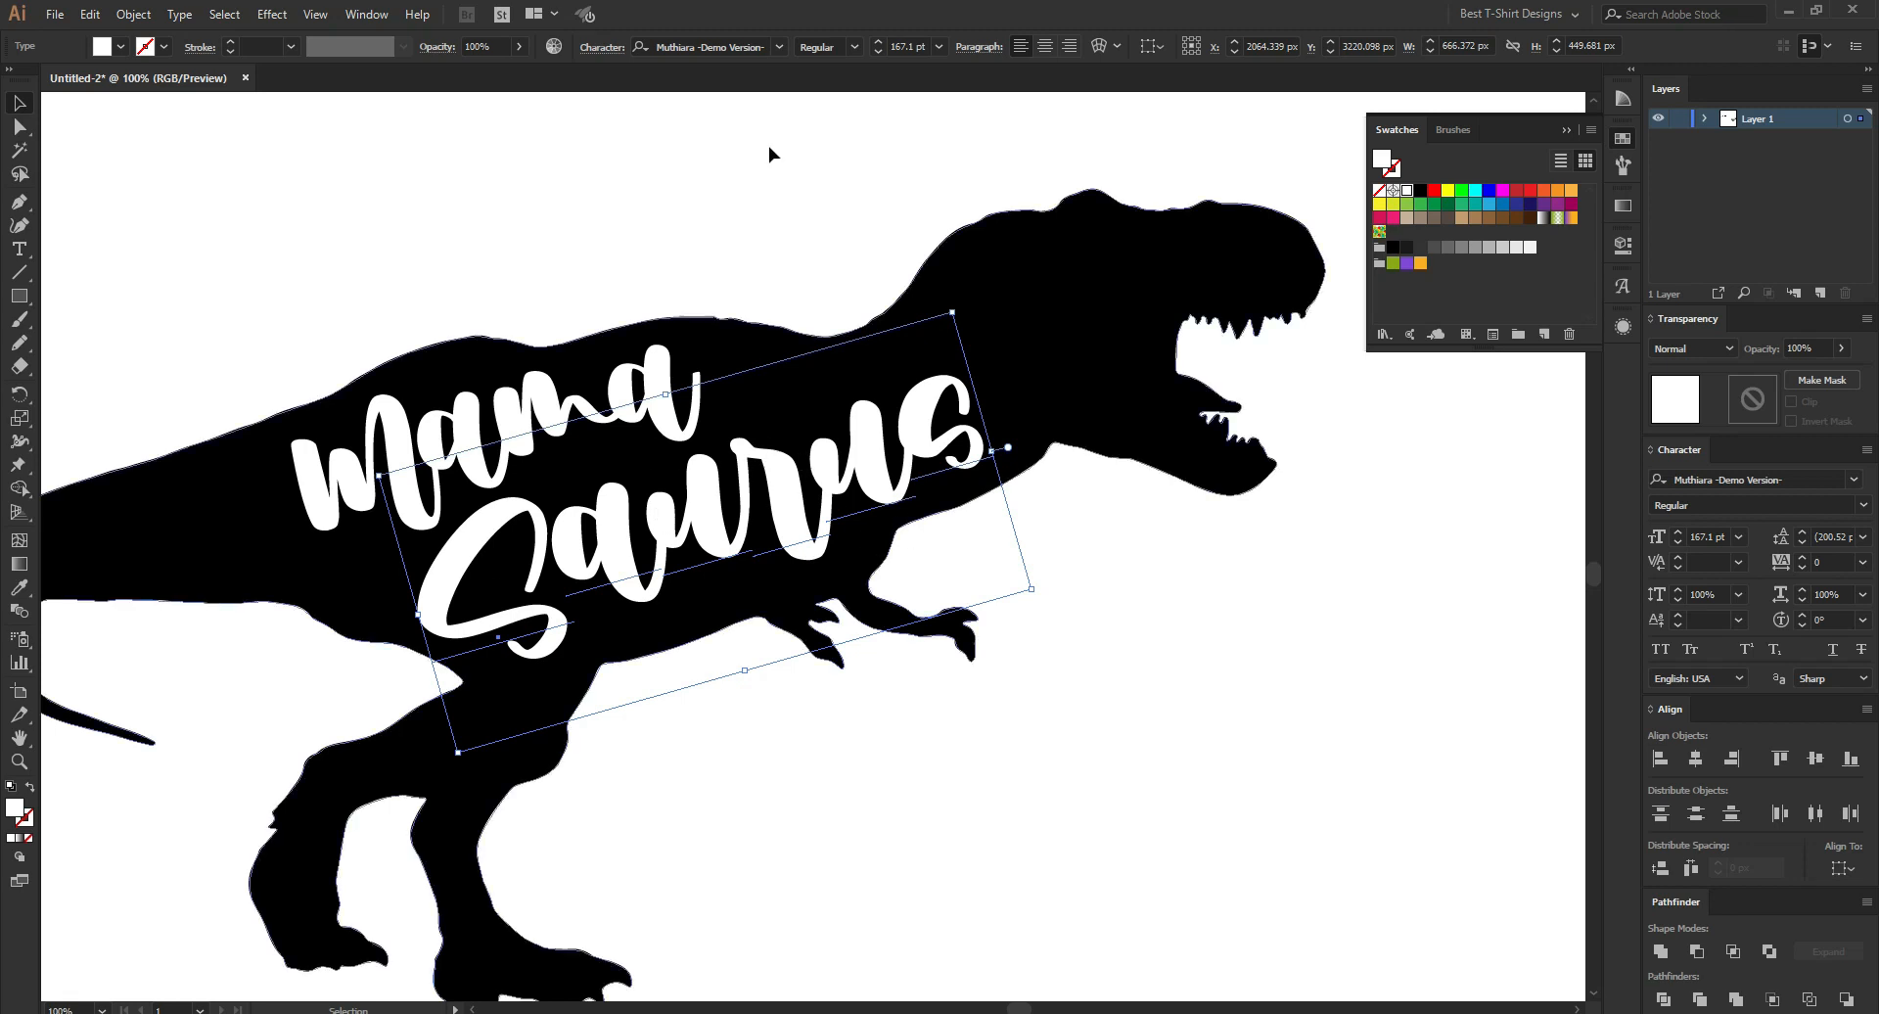
Change the font of Saurus to Signature and enlarge it to about 276 pt with a steeper tilt, close beneath Mama.
click(729, 46)
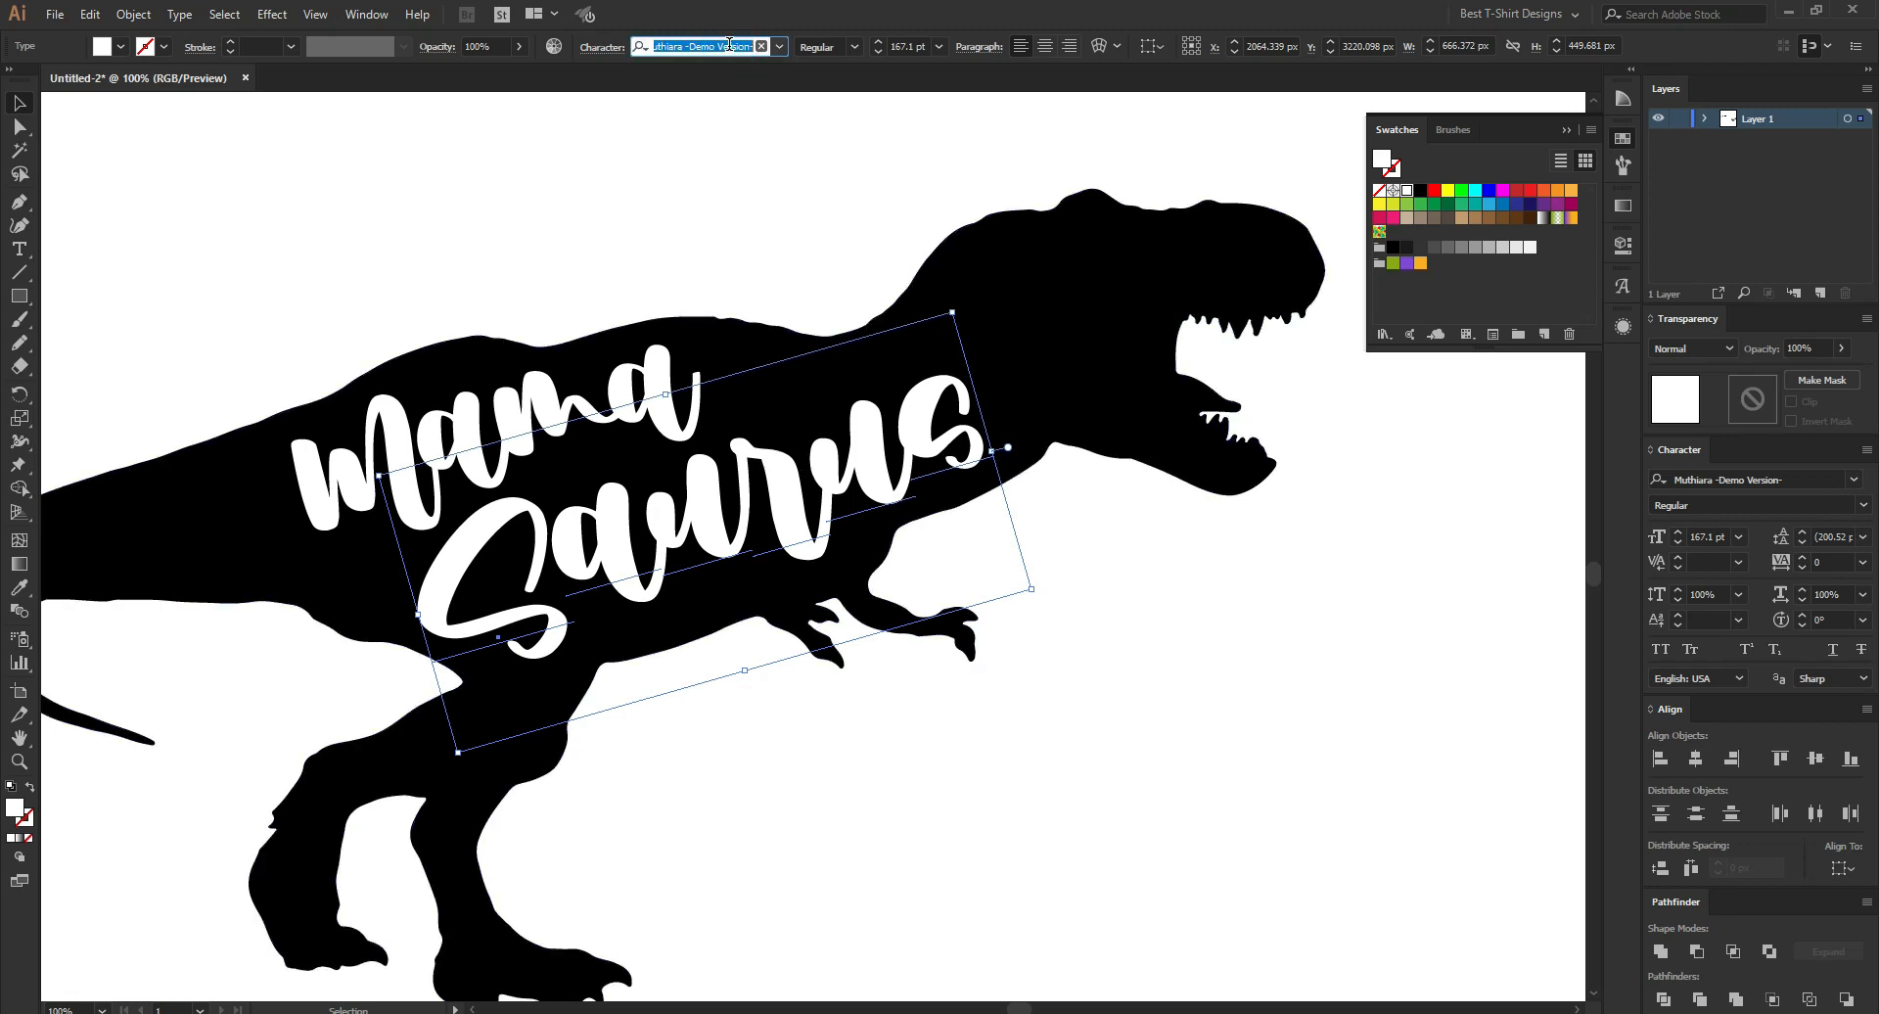
text(sig)
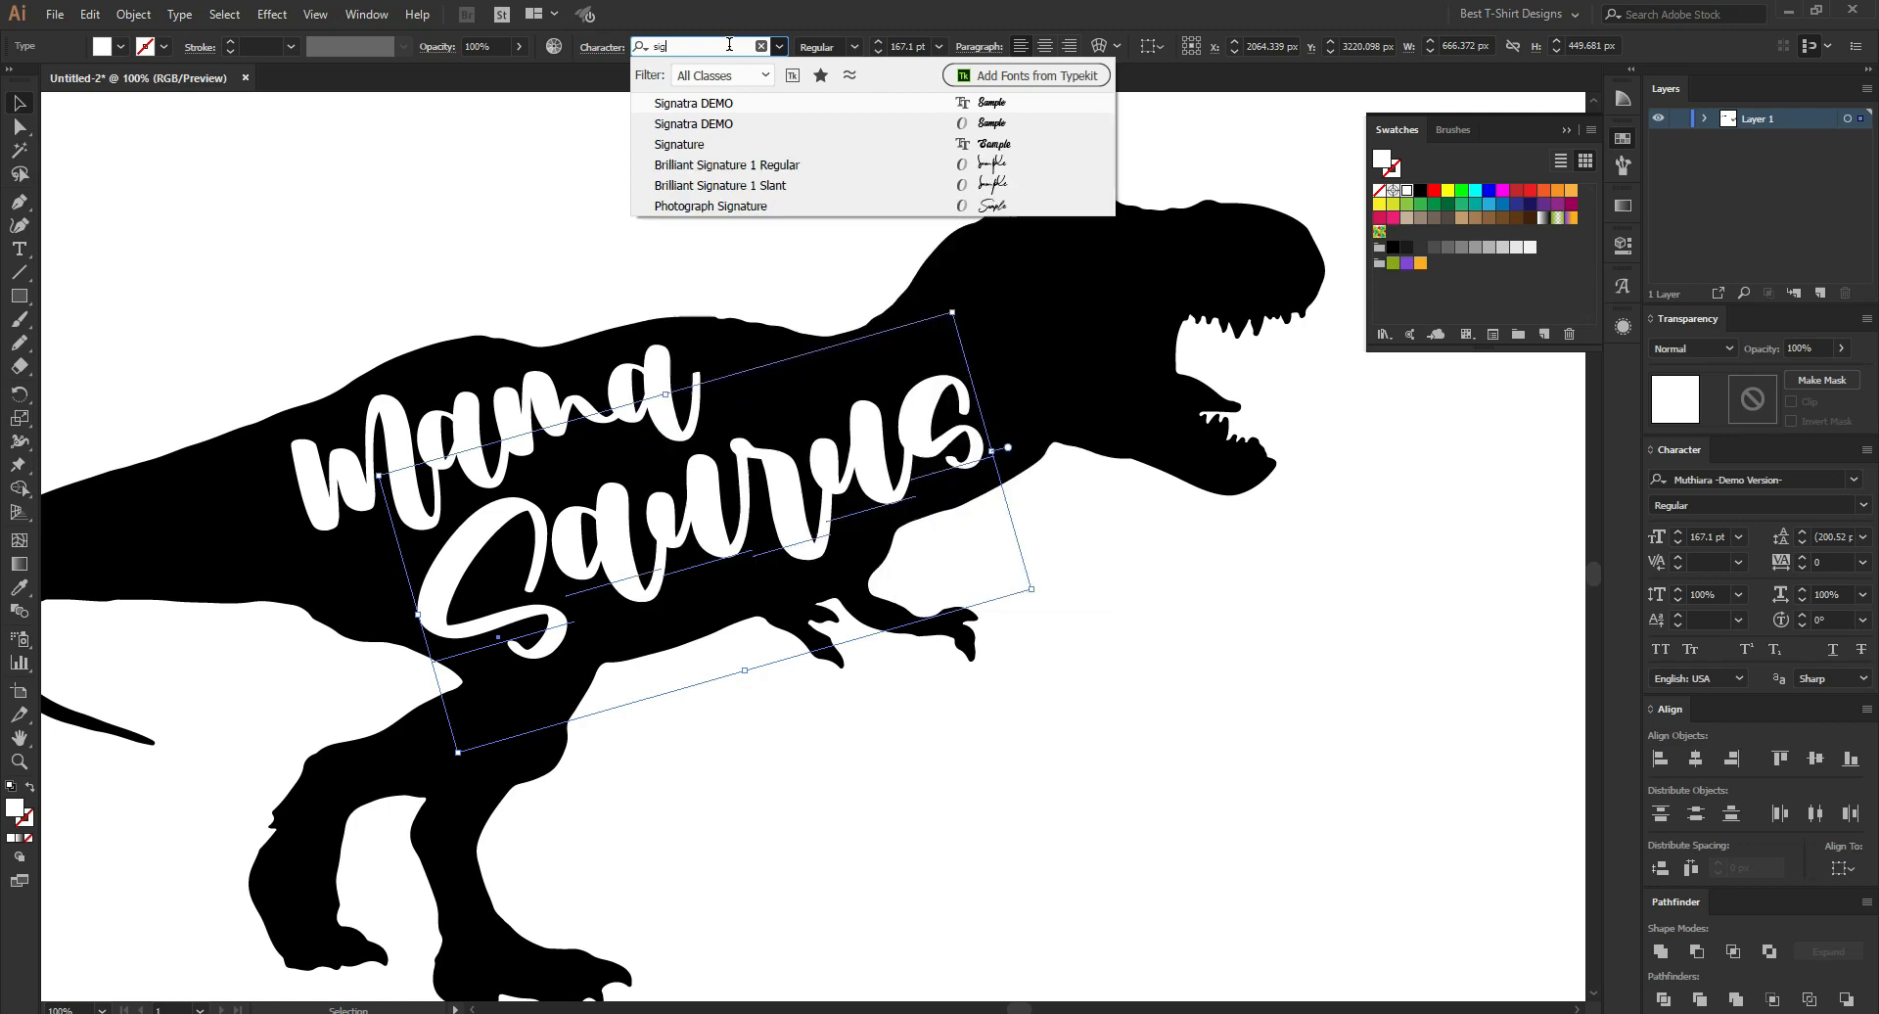
click(701, 145)
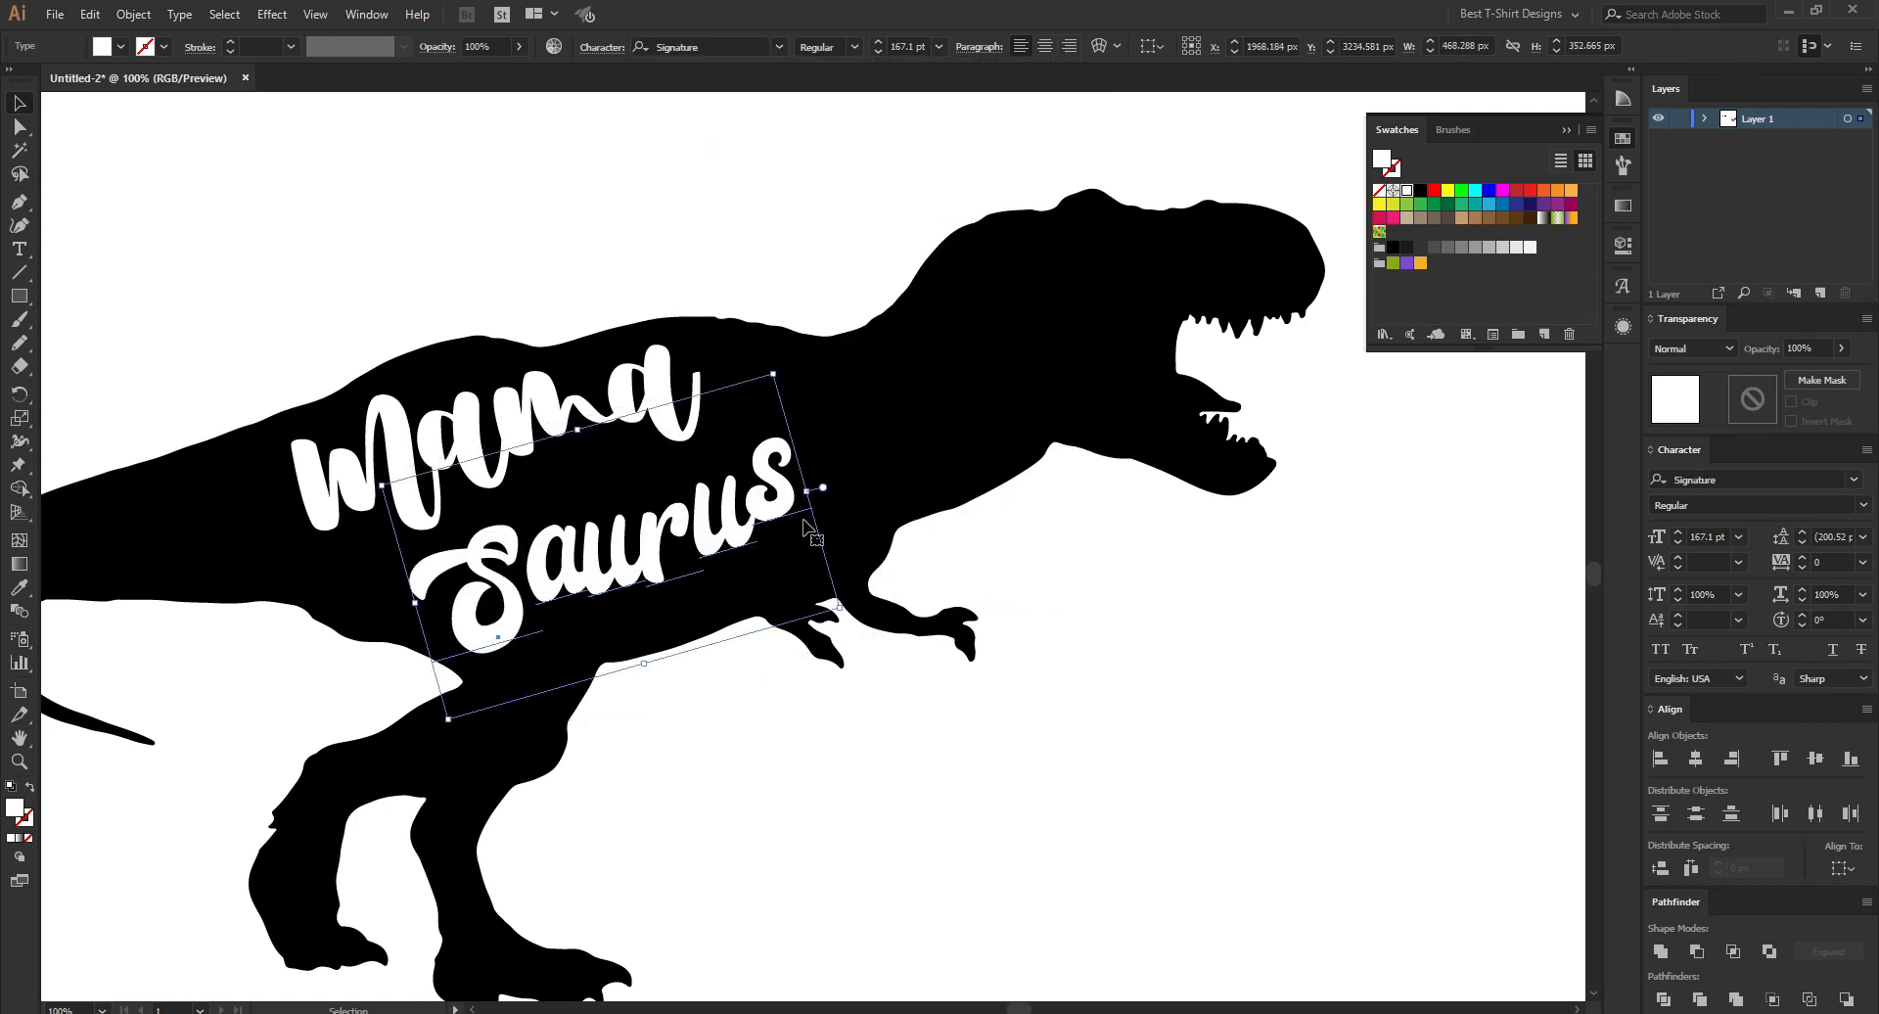
drag(813, 488, 1086, 375)
drag(822, 450, 822, 437)
drag(773, 546, 727, 552)
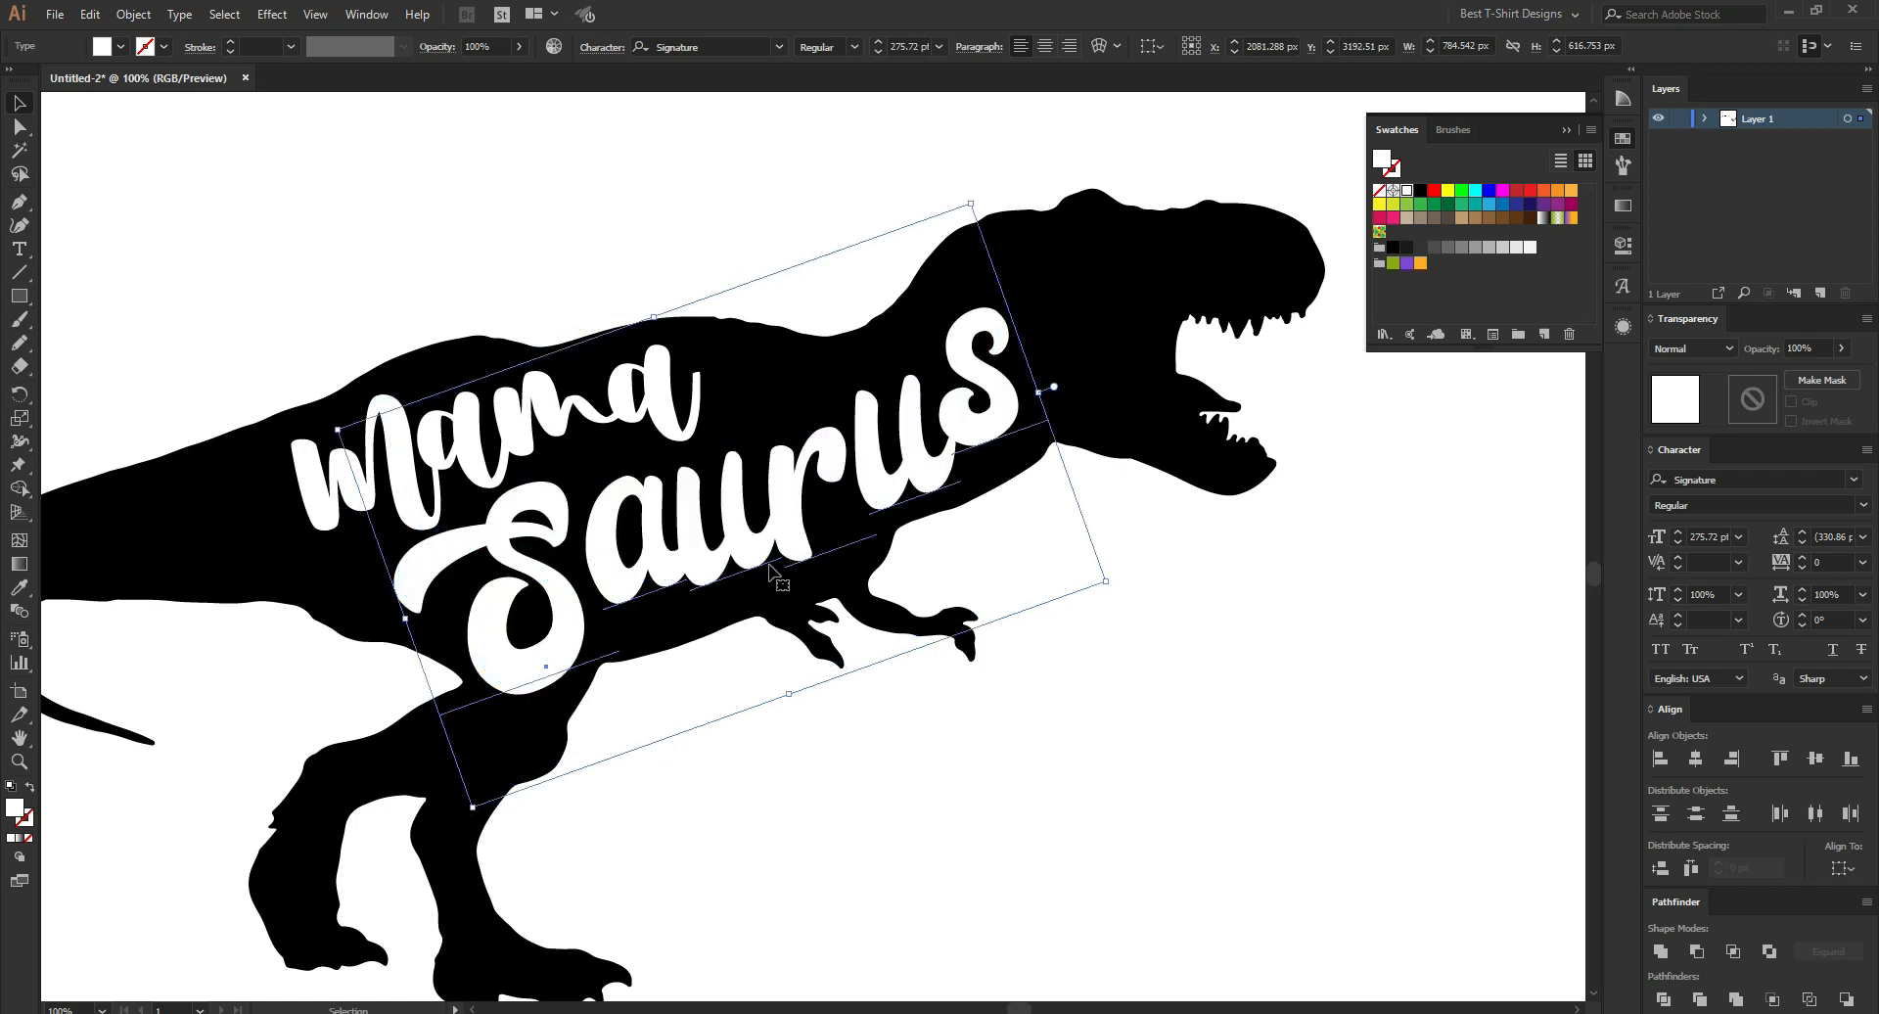
Tighten and stagger the letters of Saurus with the Touch Type tool, with baseline shifts of about 50.1 pt for the second u and 64.1 pt for the s.
key(shift+t)
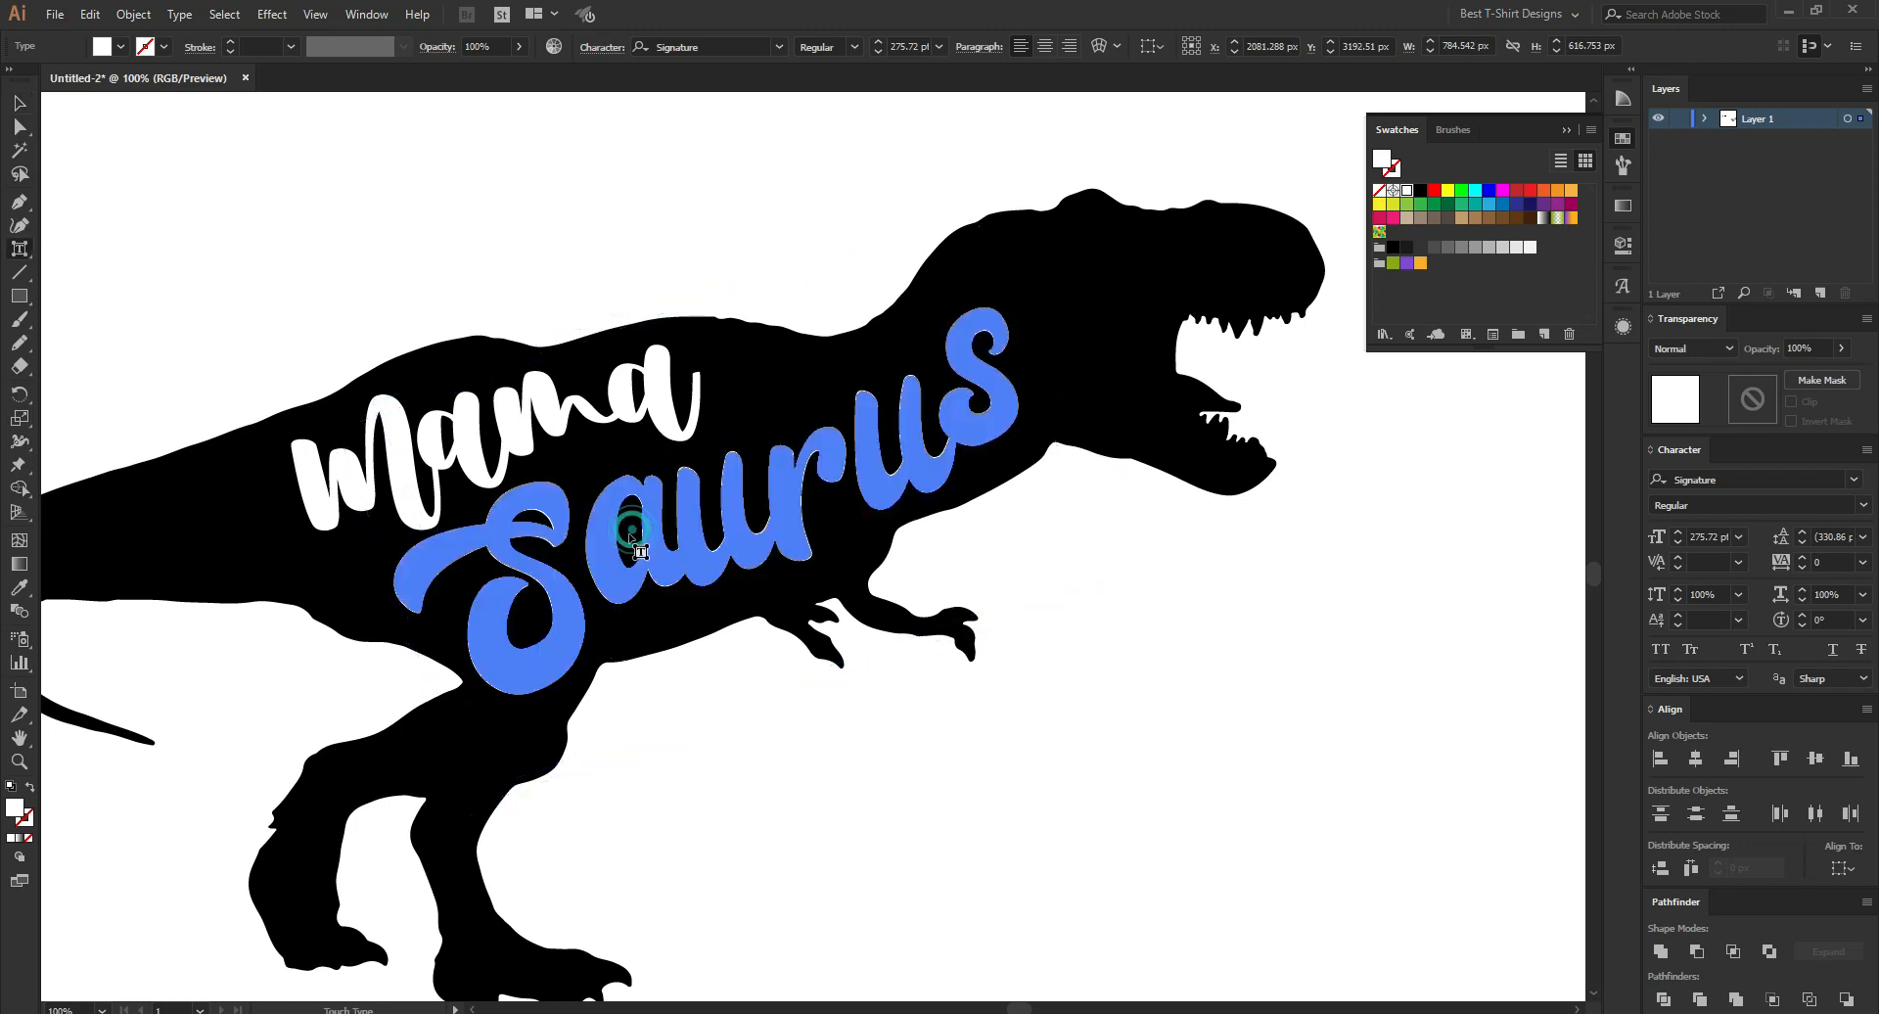
click(642, 513)
drag(639, 500, 736, 509)
click(825, 467)
drag(826, 467, 998, 431)
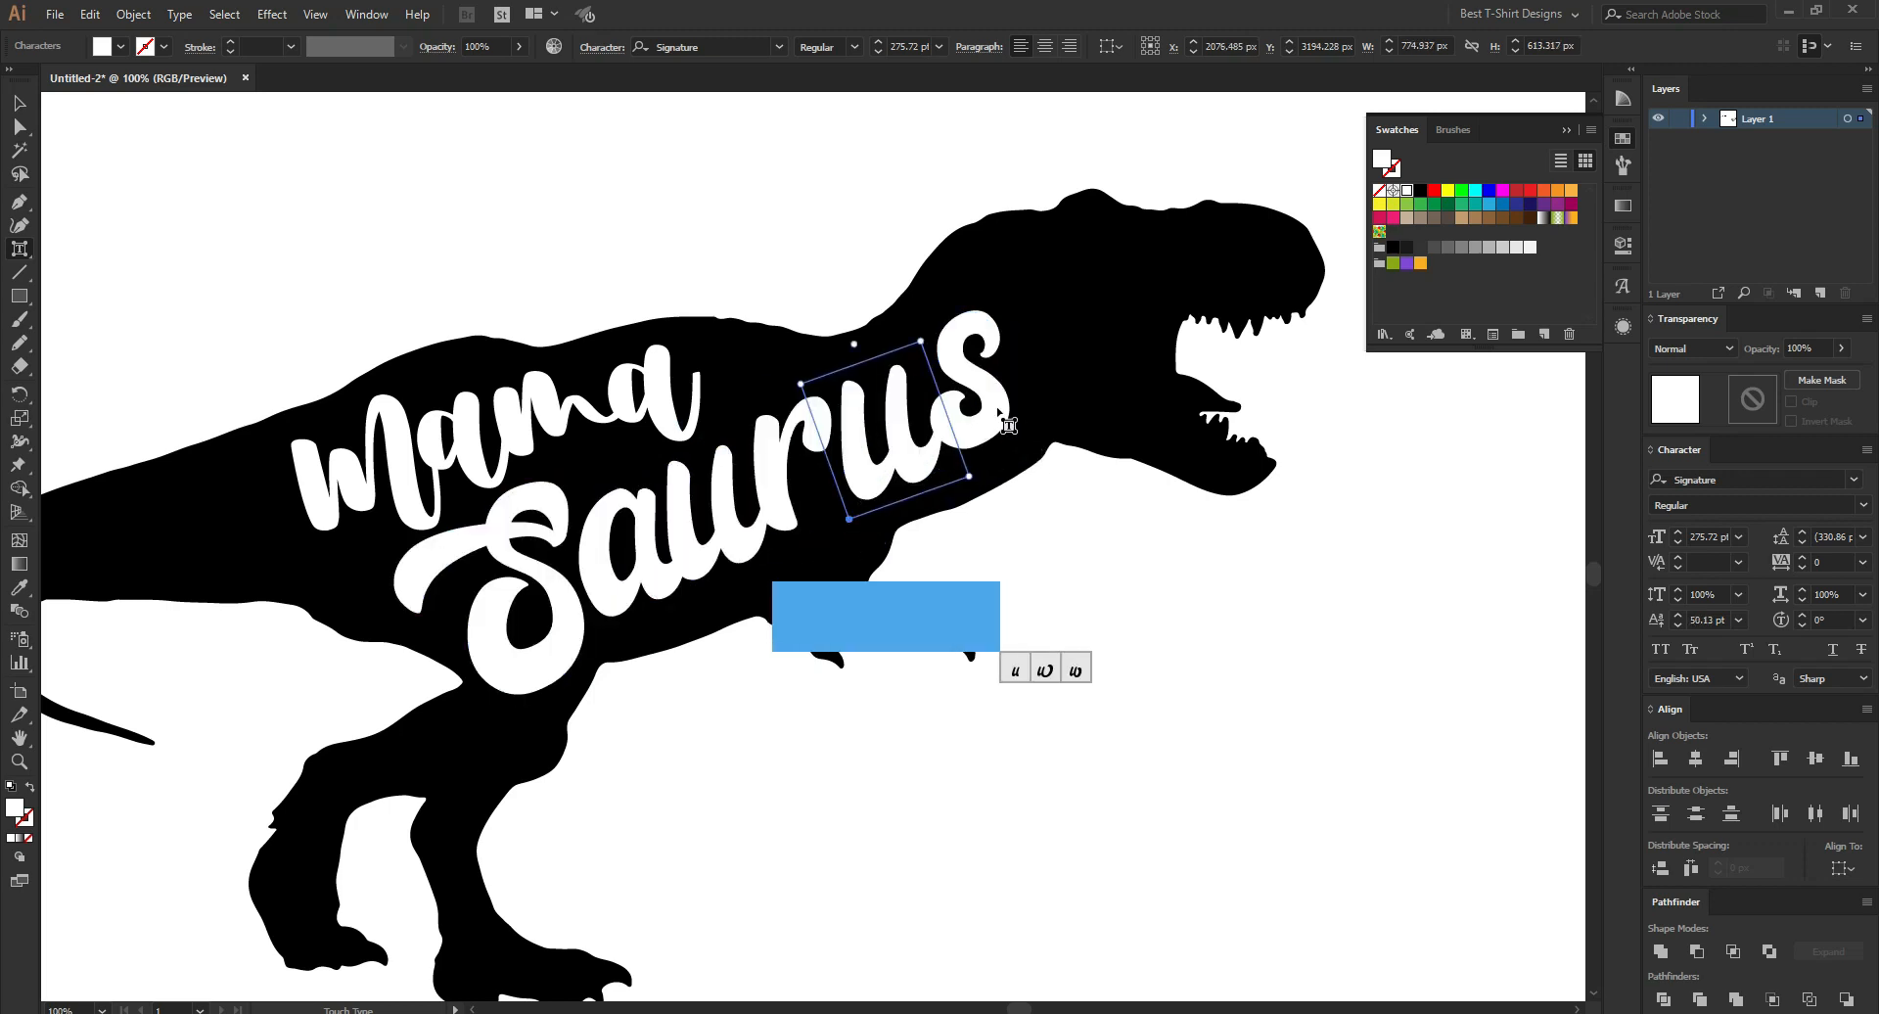
click(987, 396)
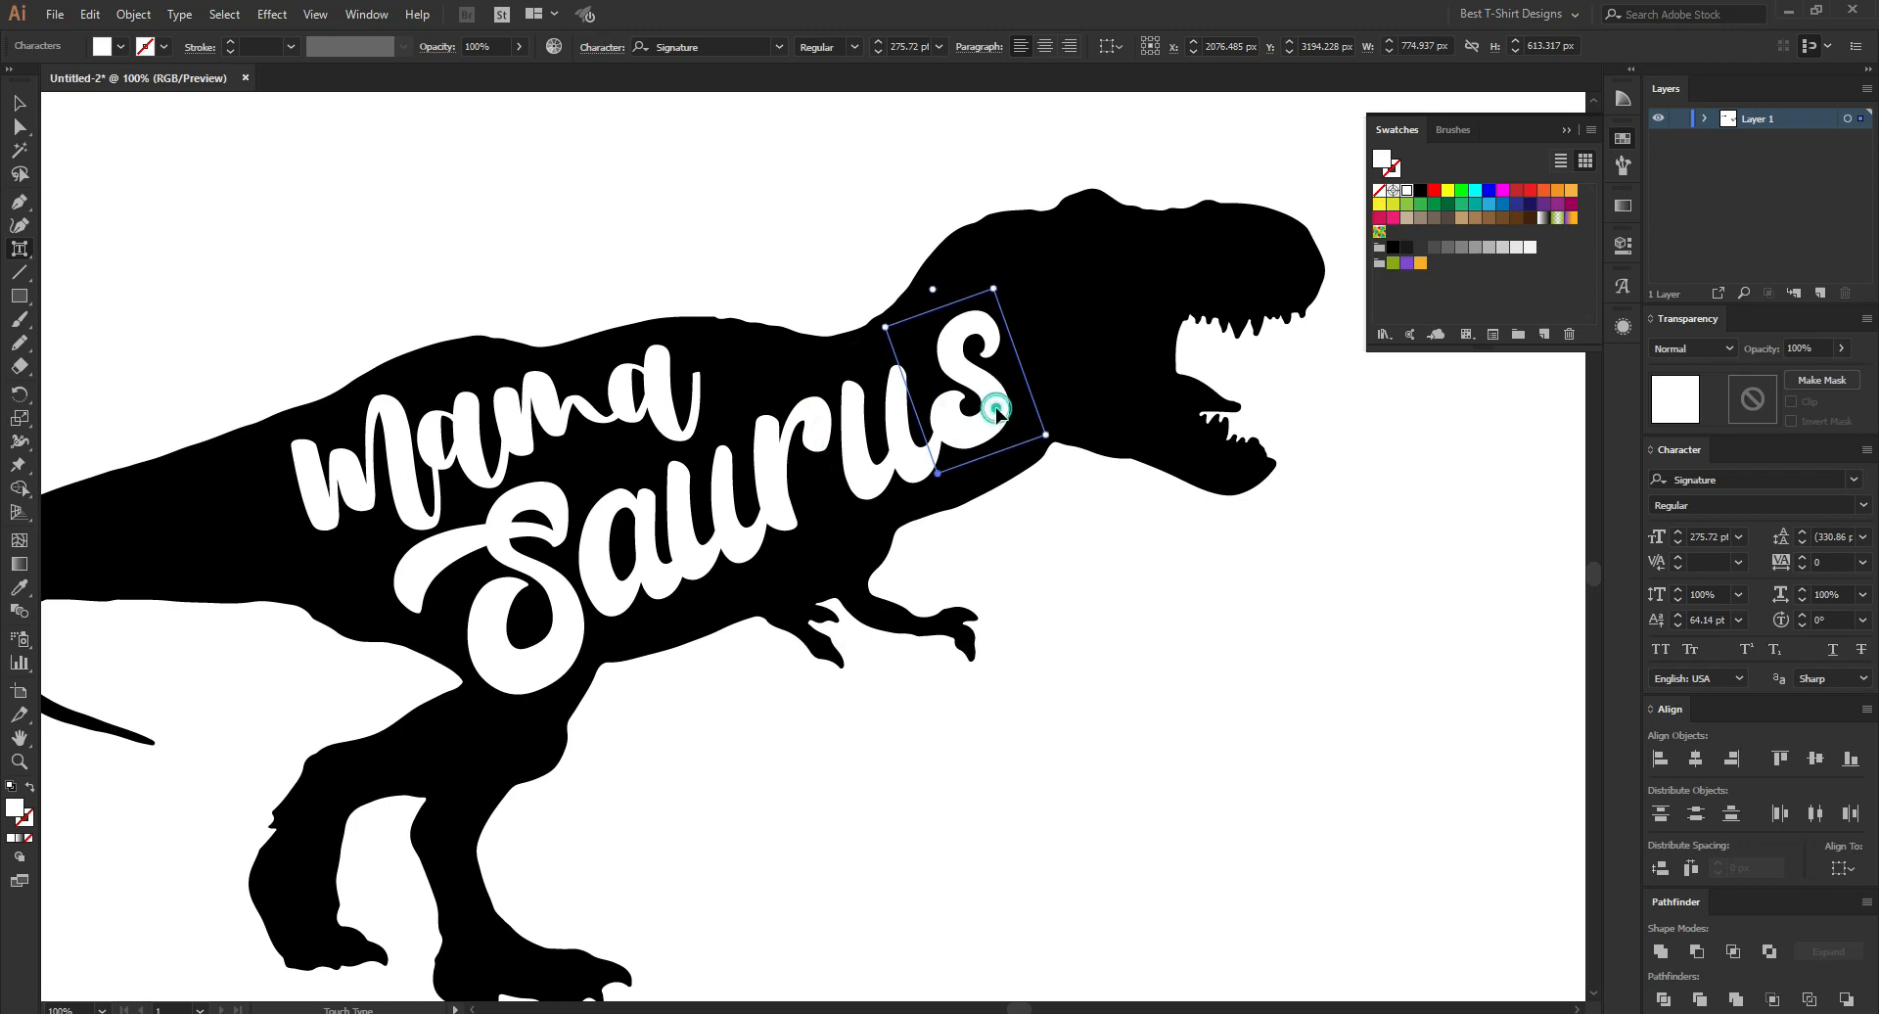
Try the long-tailed swash alternate on the first u of Saurus, and check the alternates of its neighbouring letters.
click(896, 473)
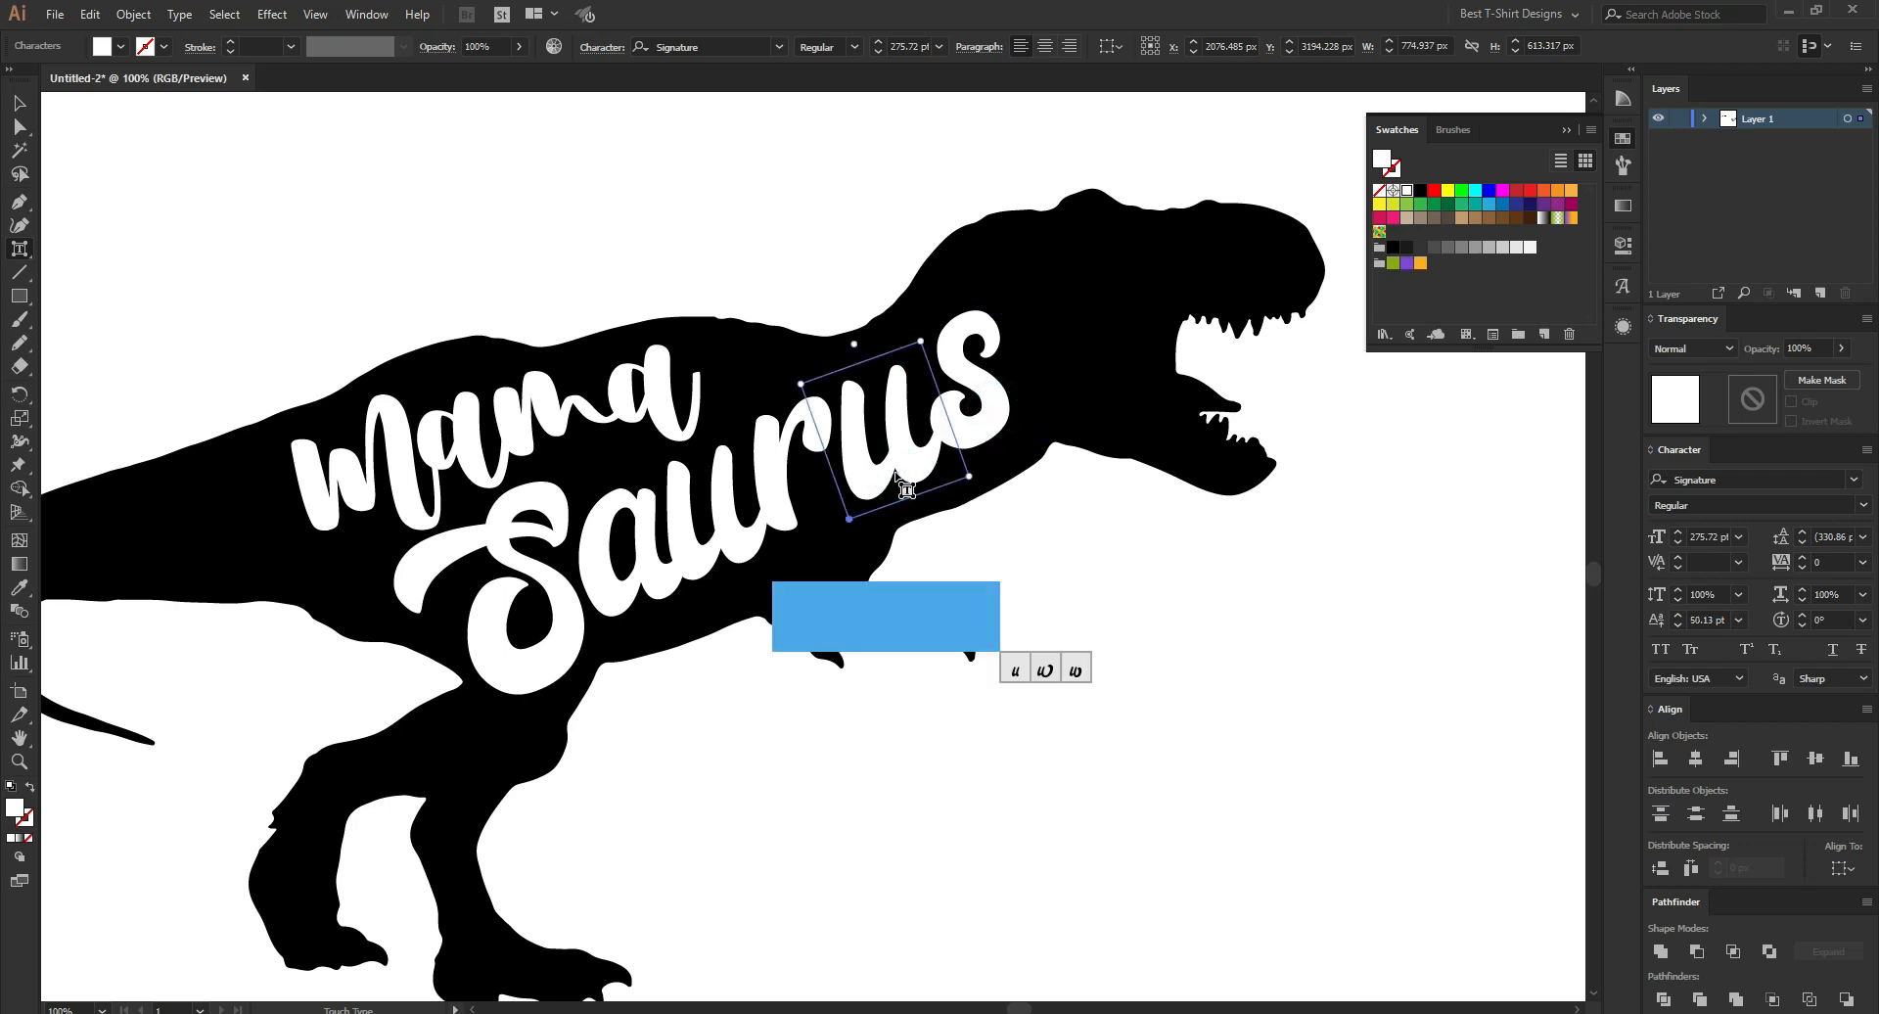
click(742, 524)
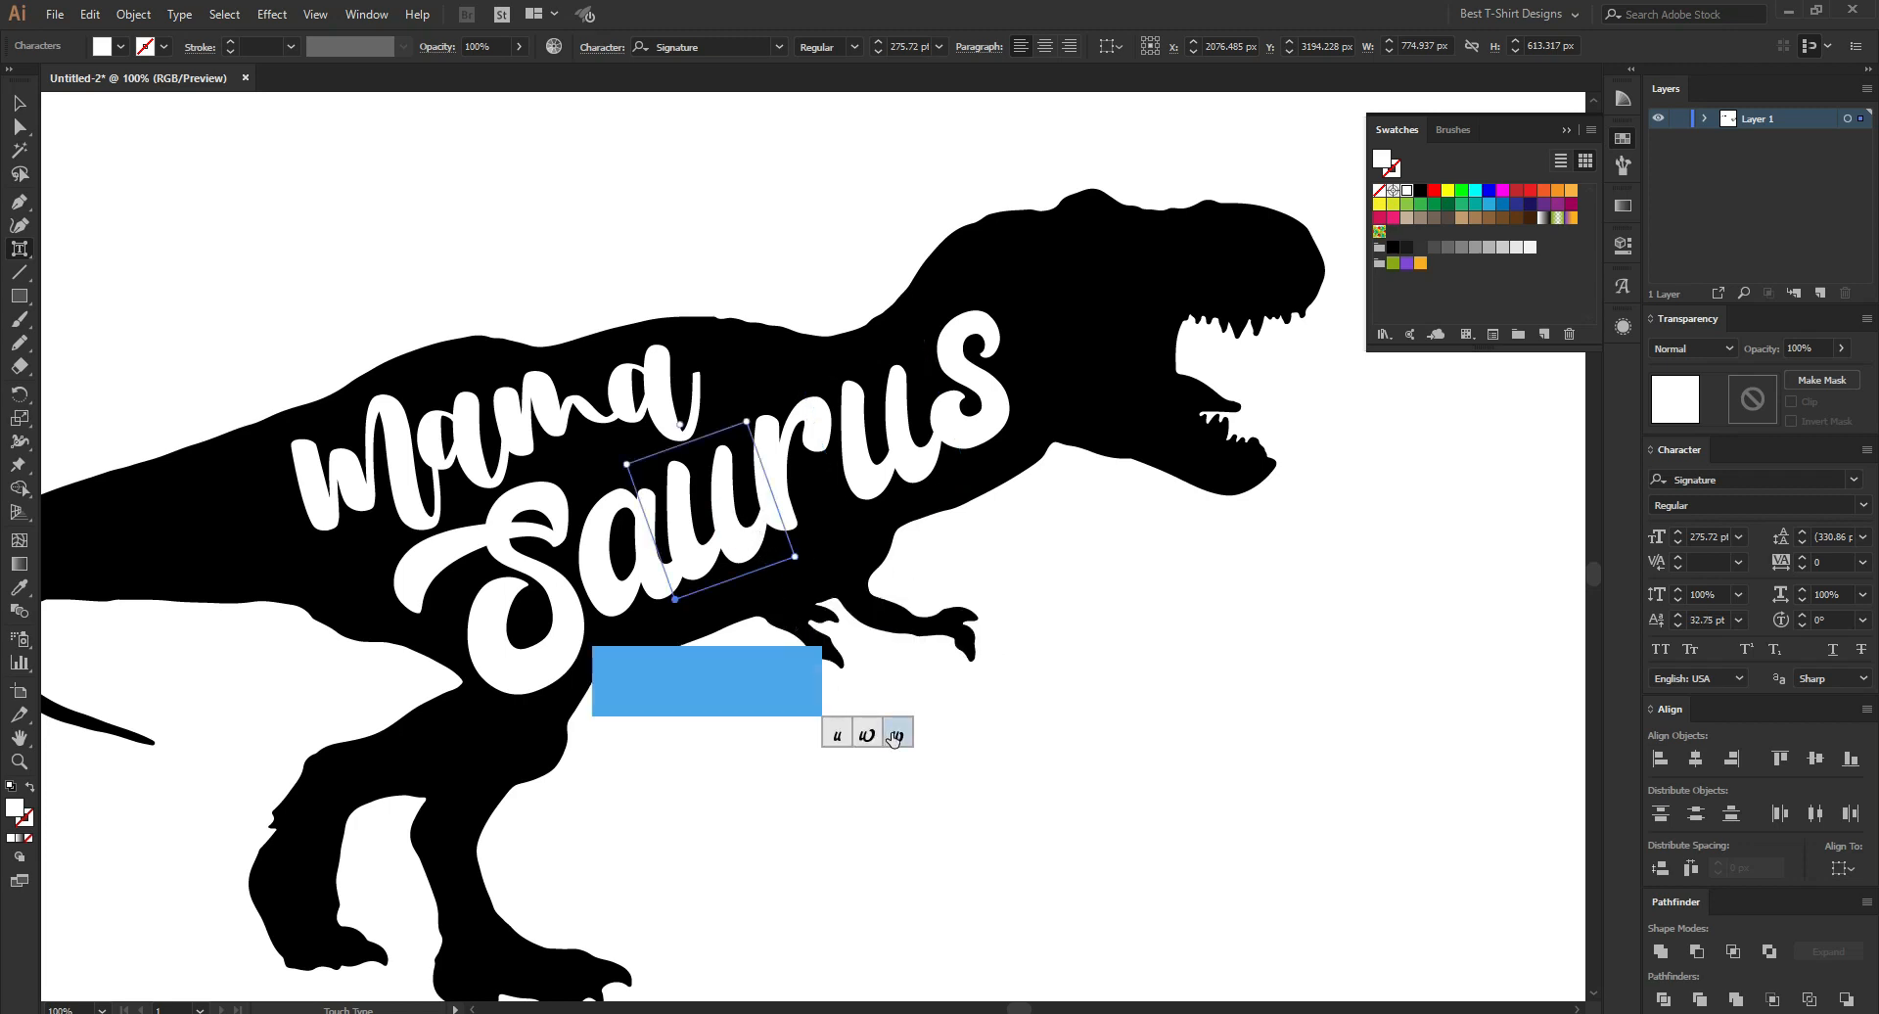
click(867, 736)
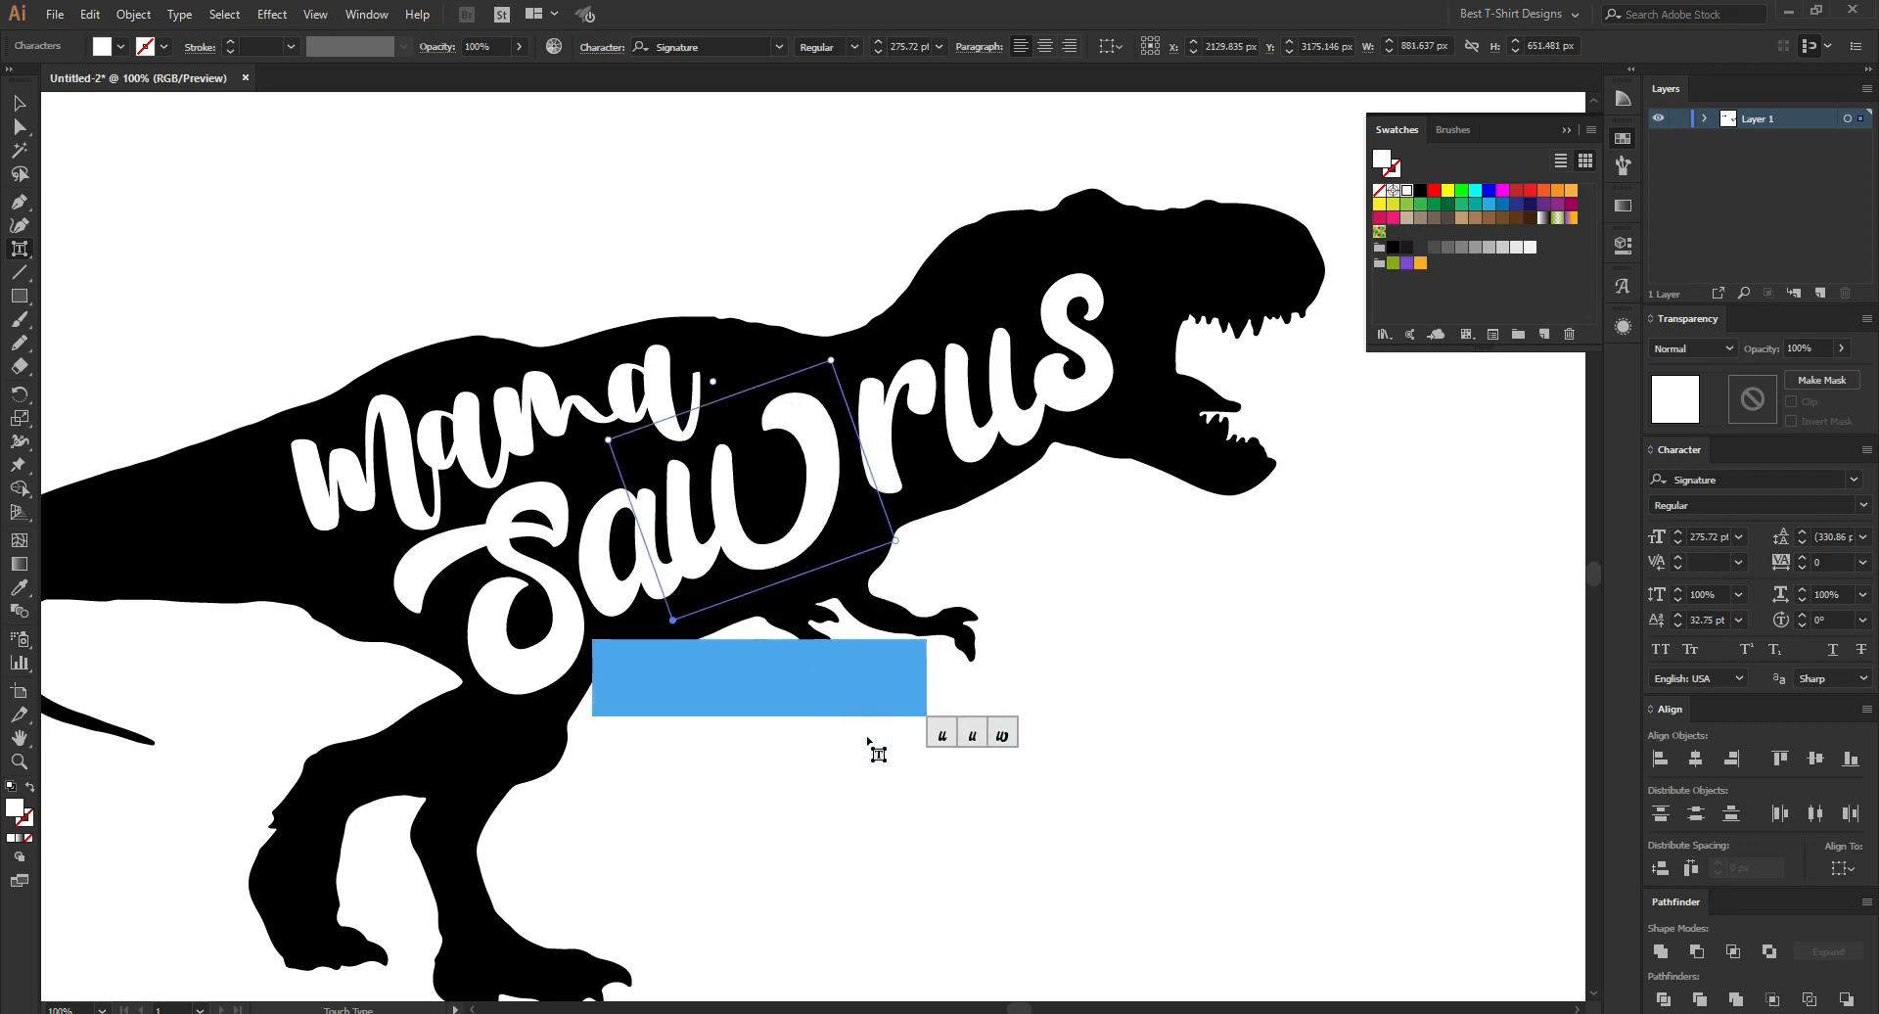
key(ctrl+z)
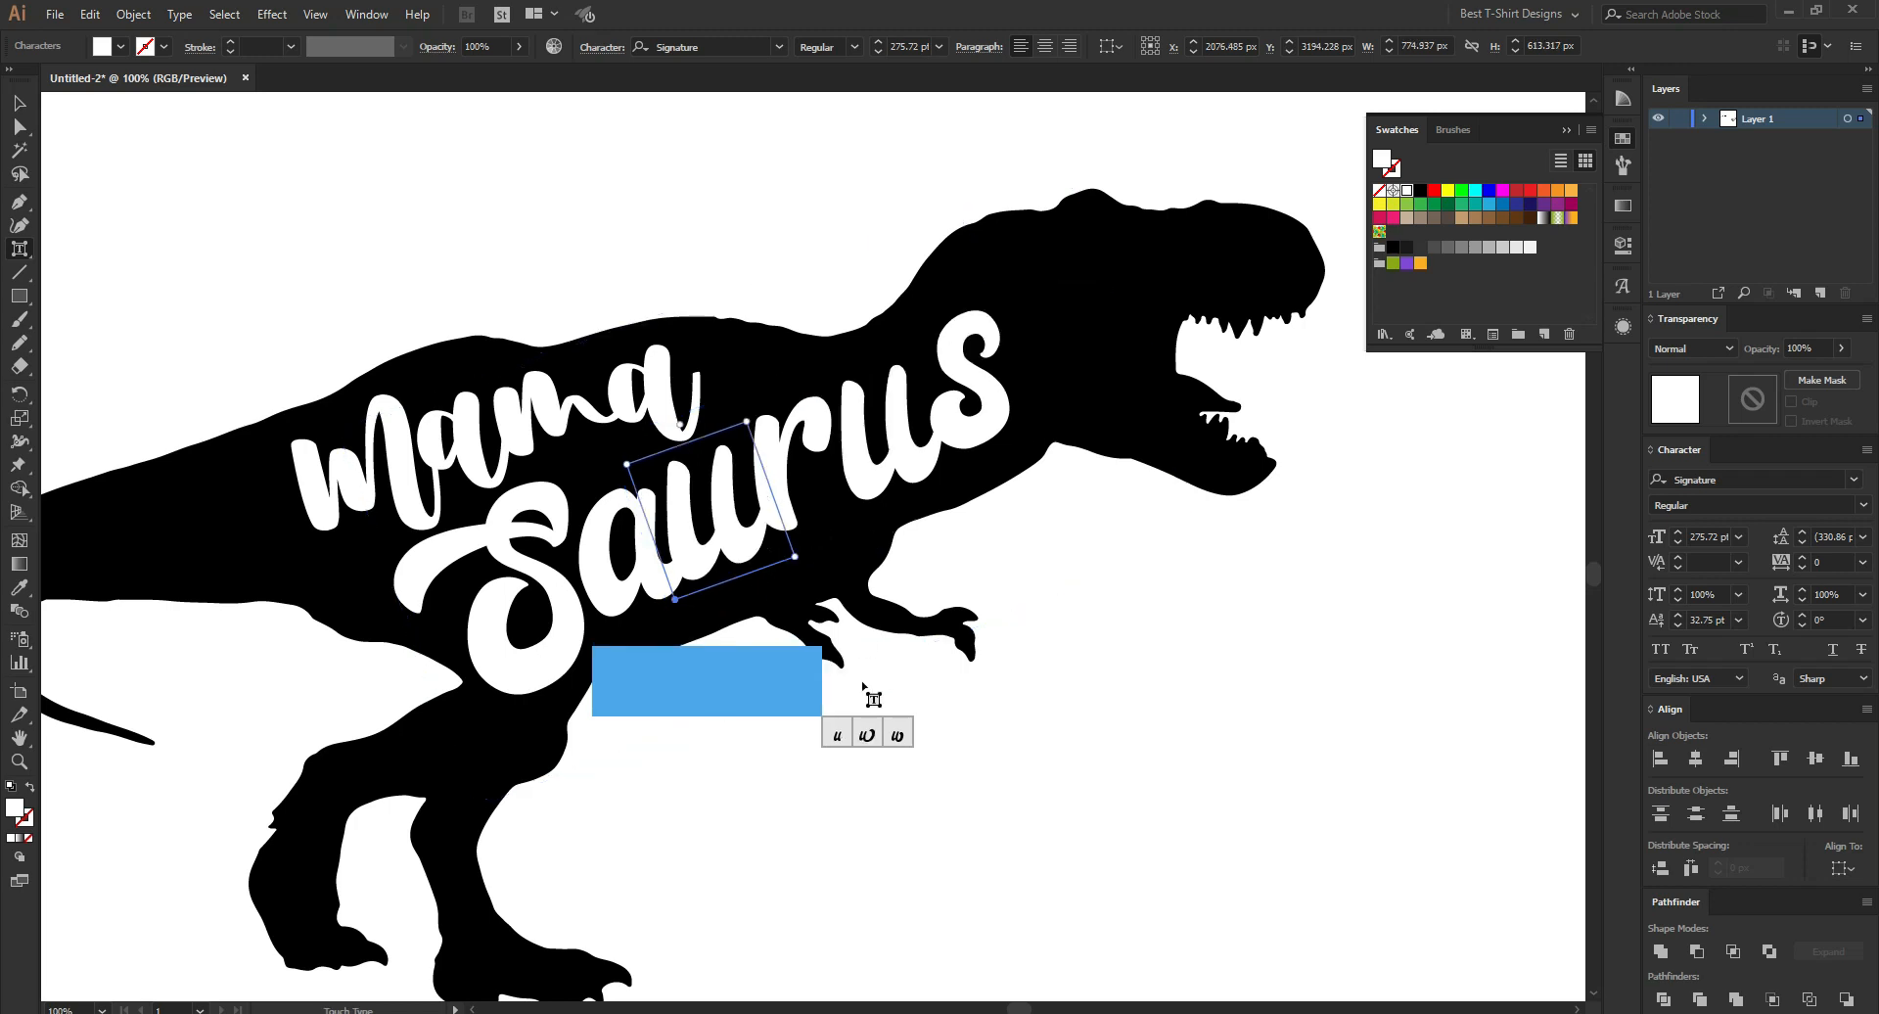
click(611, 604)
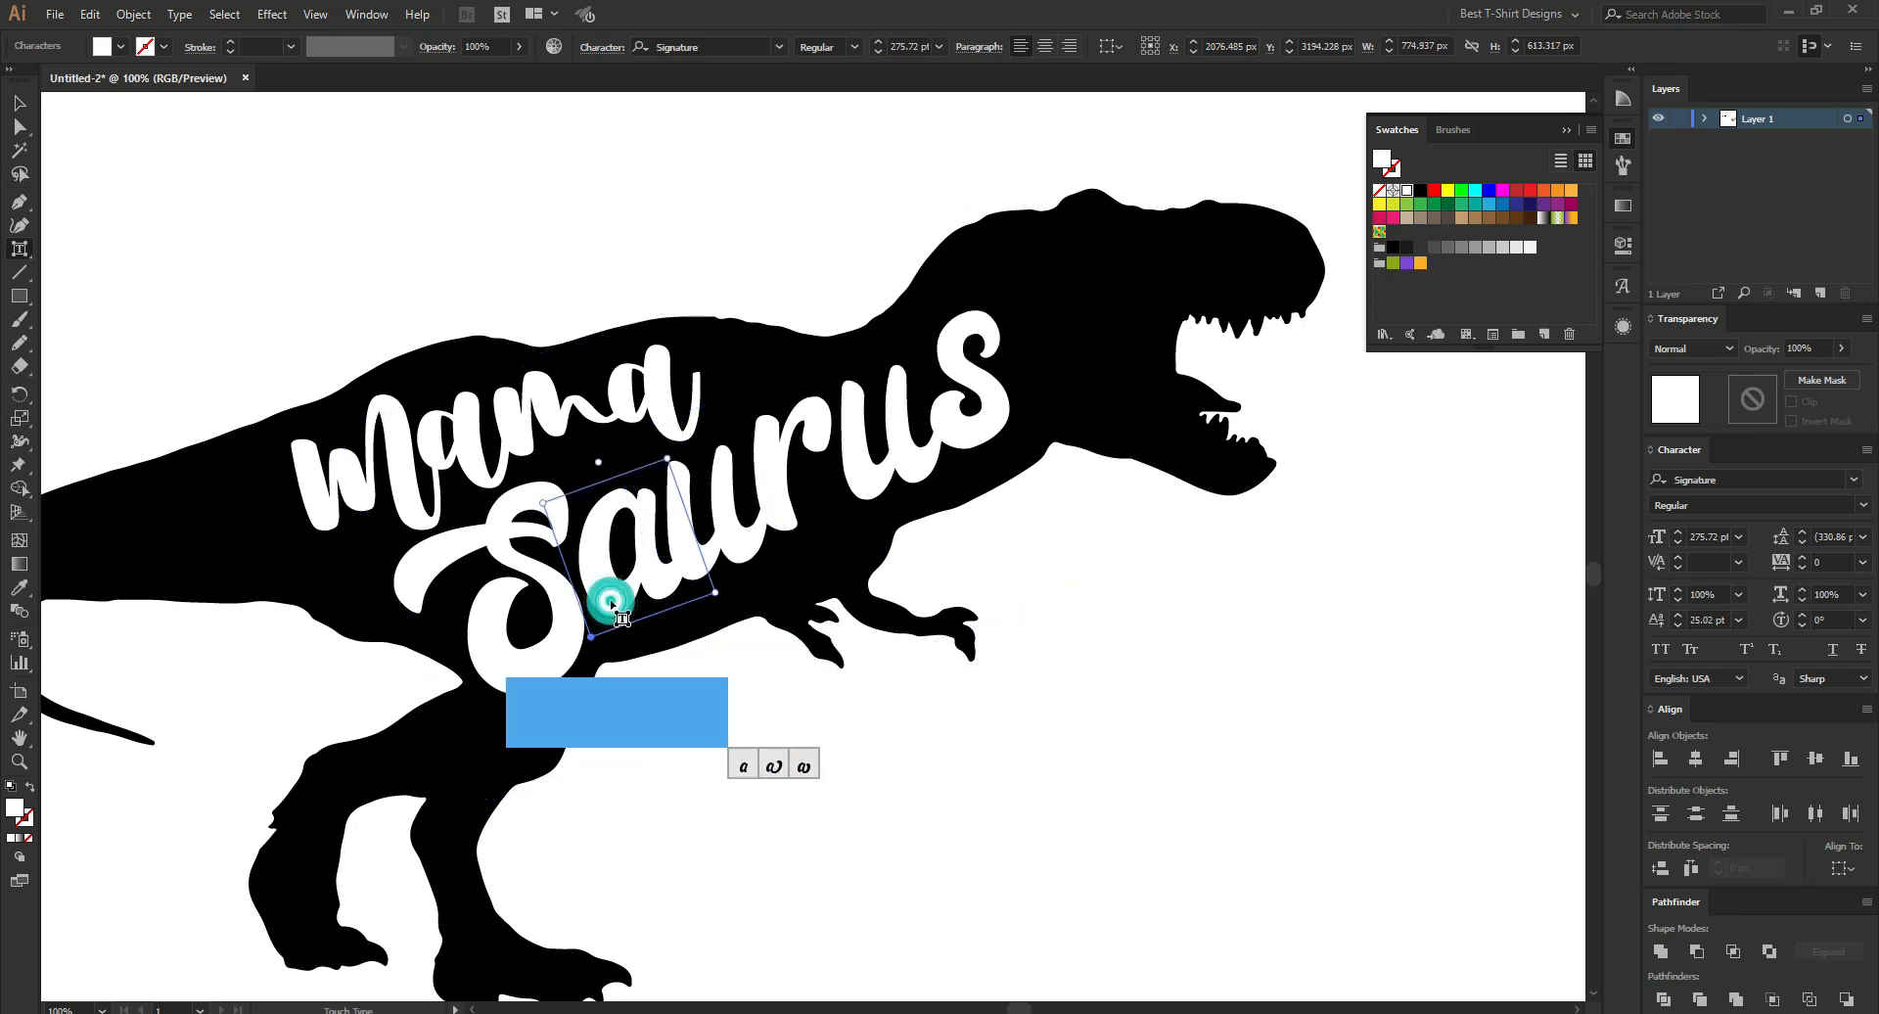
click(528, 597)
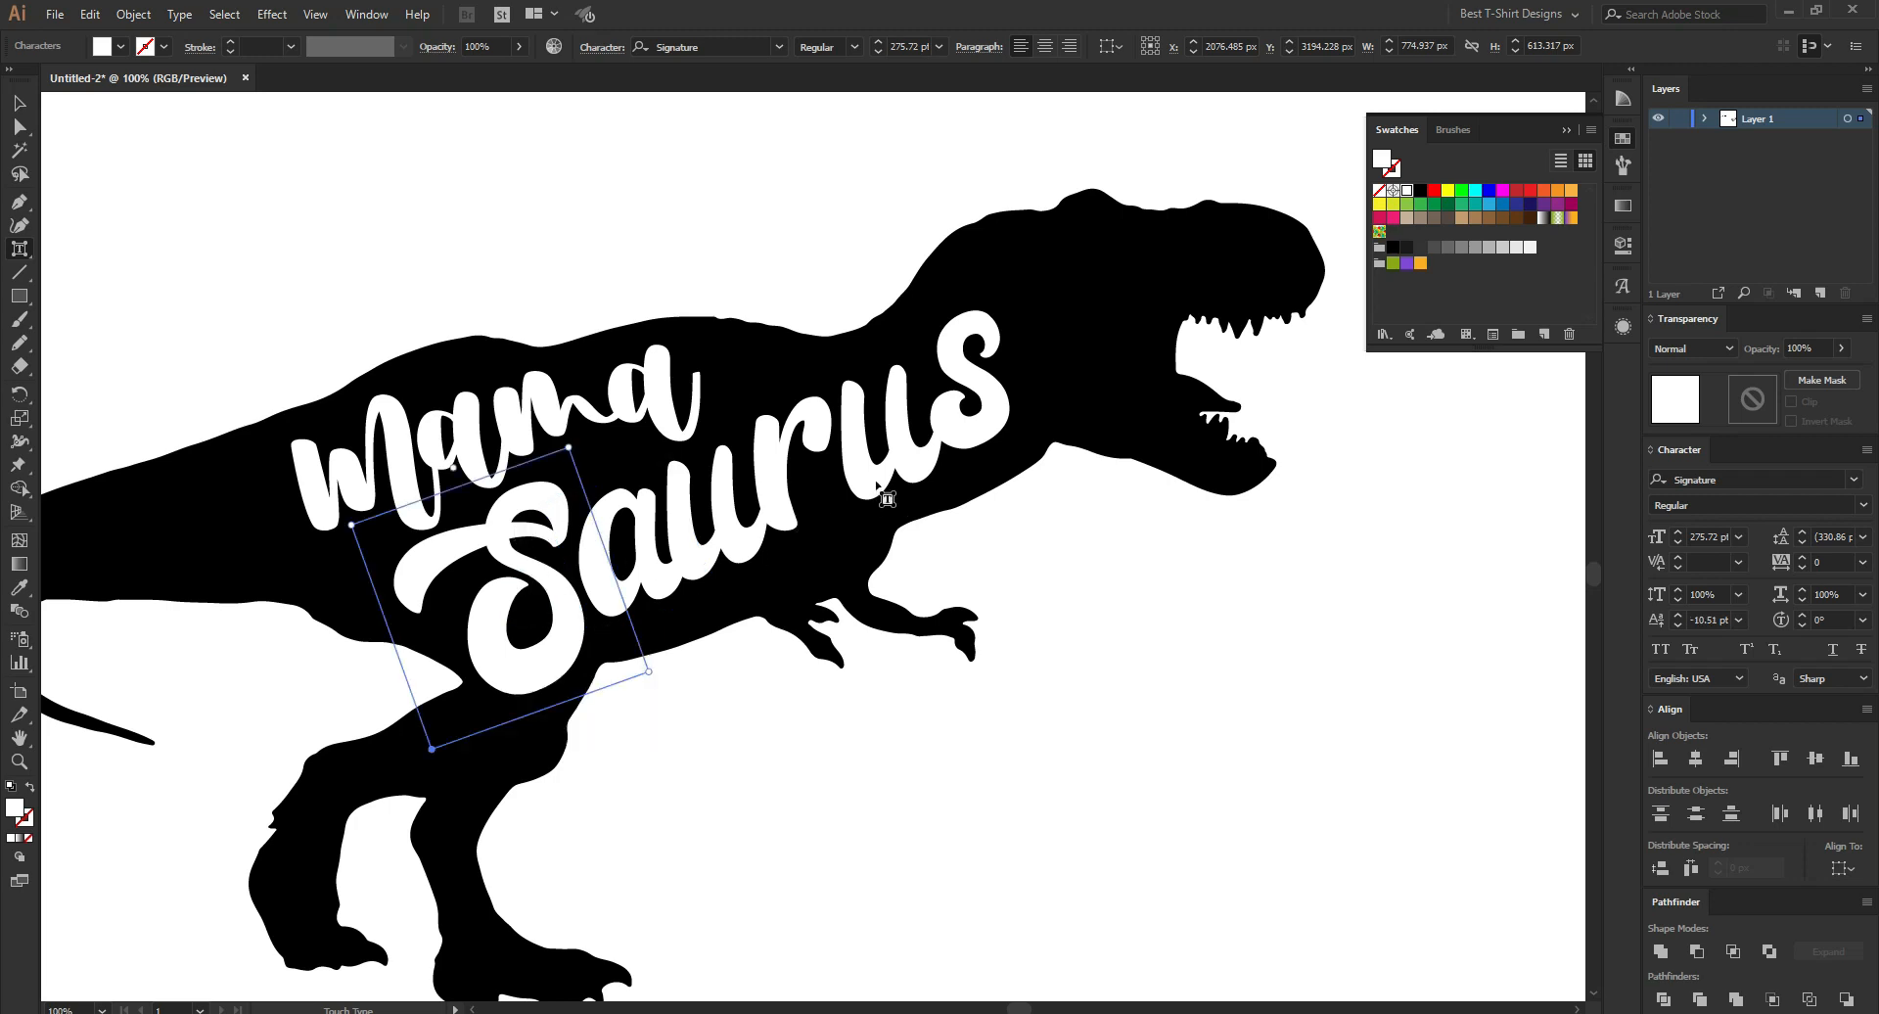
Lower the second u of Saurus against the r at about 16.6 pt baseline shift, with the s close behind at about 65.4 pt.
drag(794, 466, 832, 473)
click(851, 444)
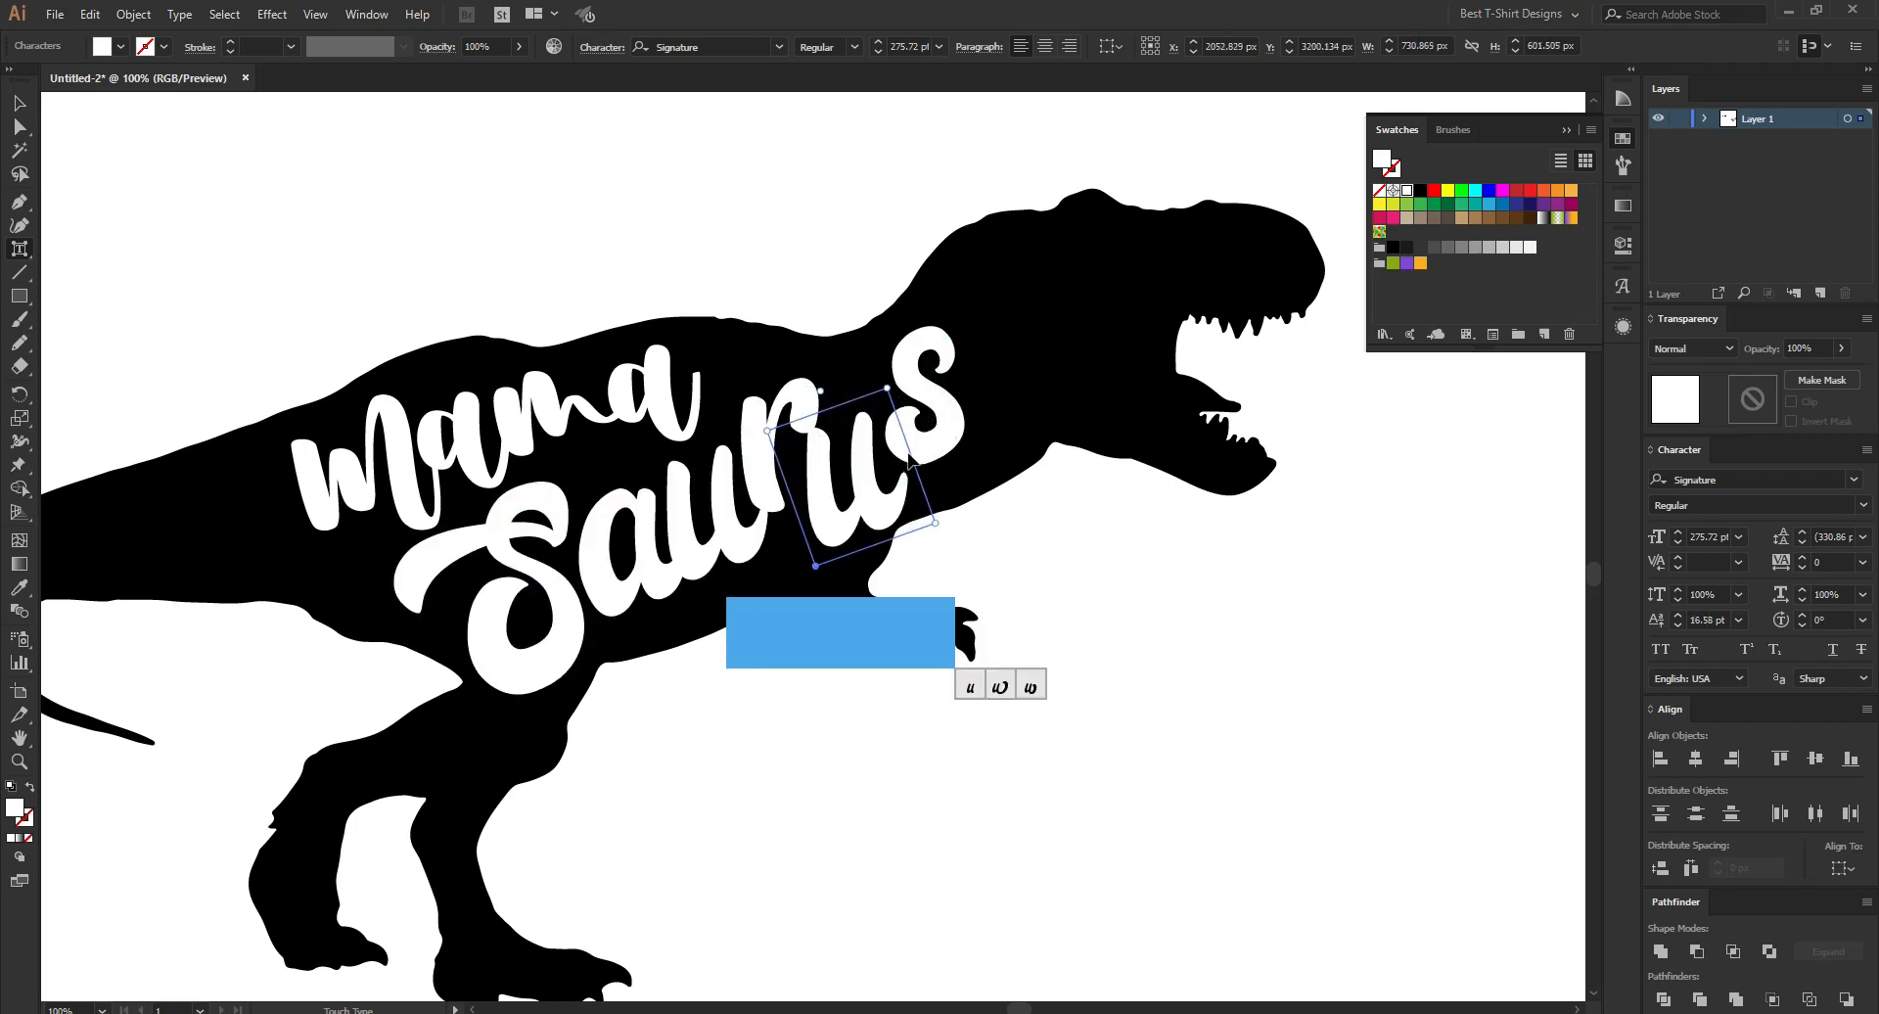
click(908, 438)
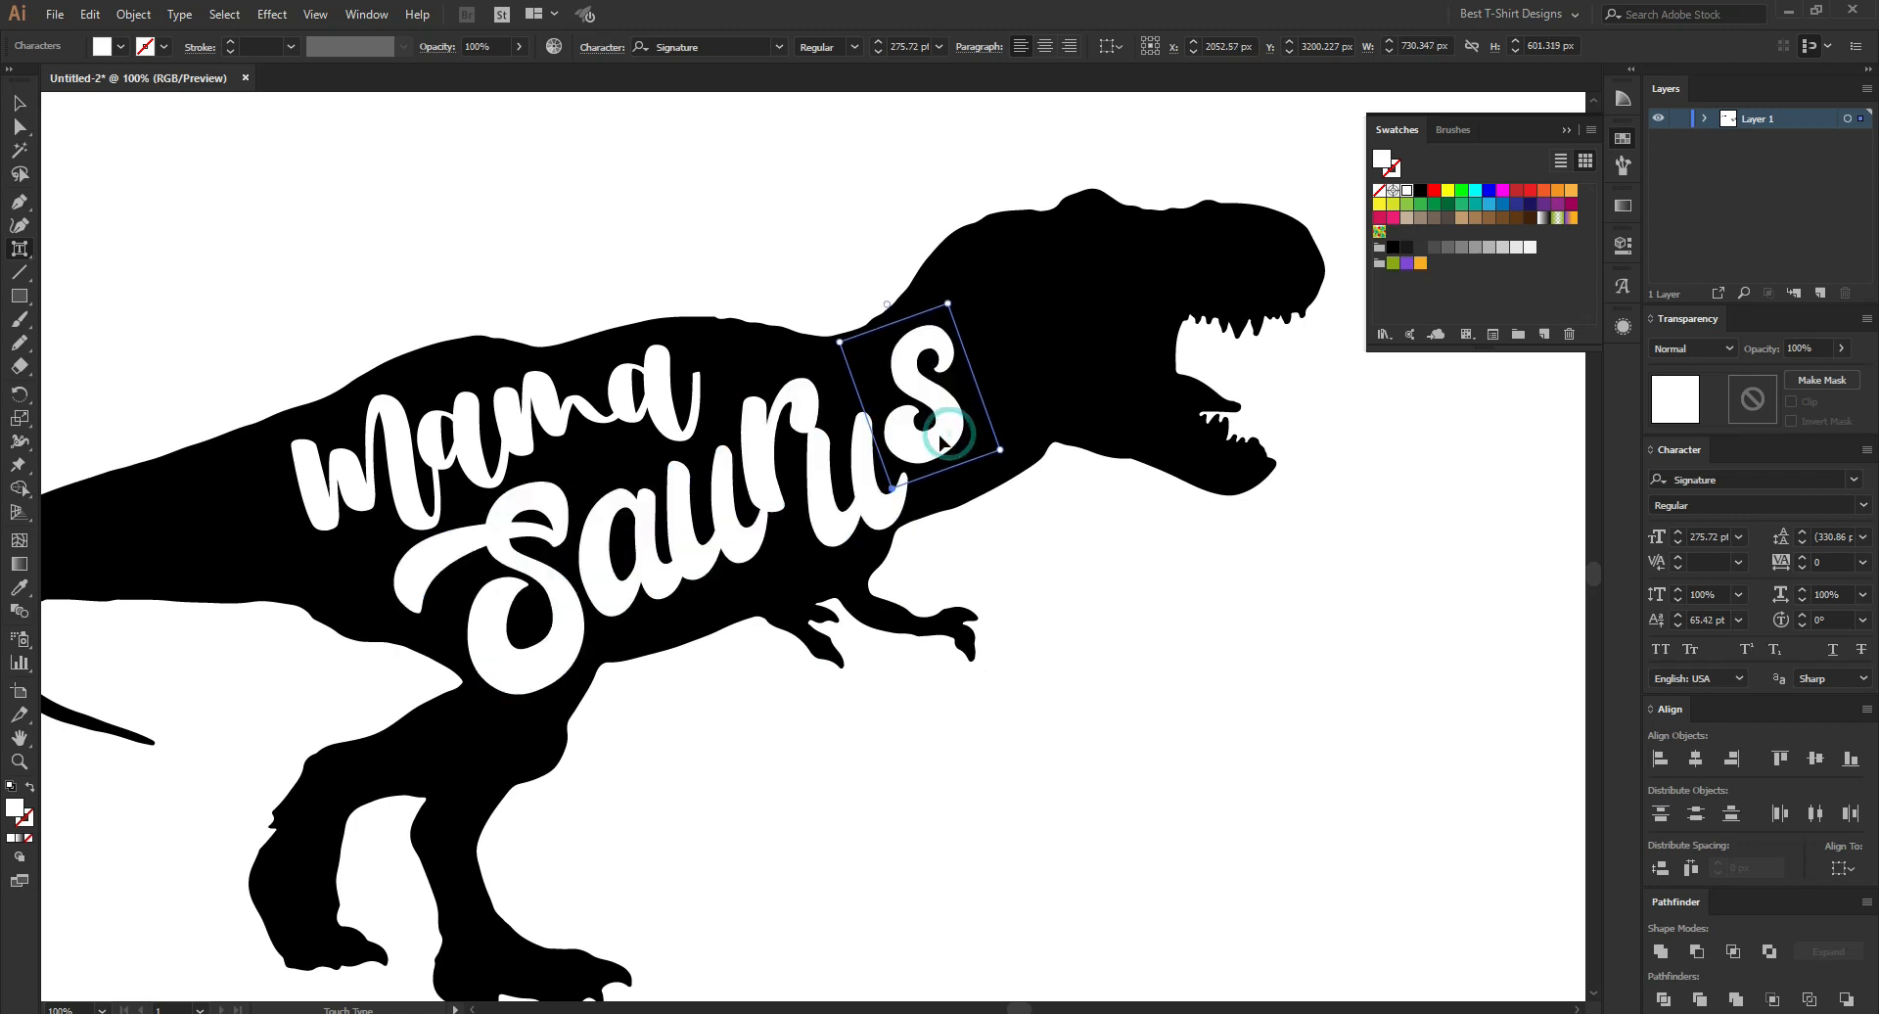
Try the long-tailed swash alternate on the second u of Saurus, and replace it with the plain short u glyph.
click(874, 471)
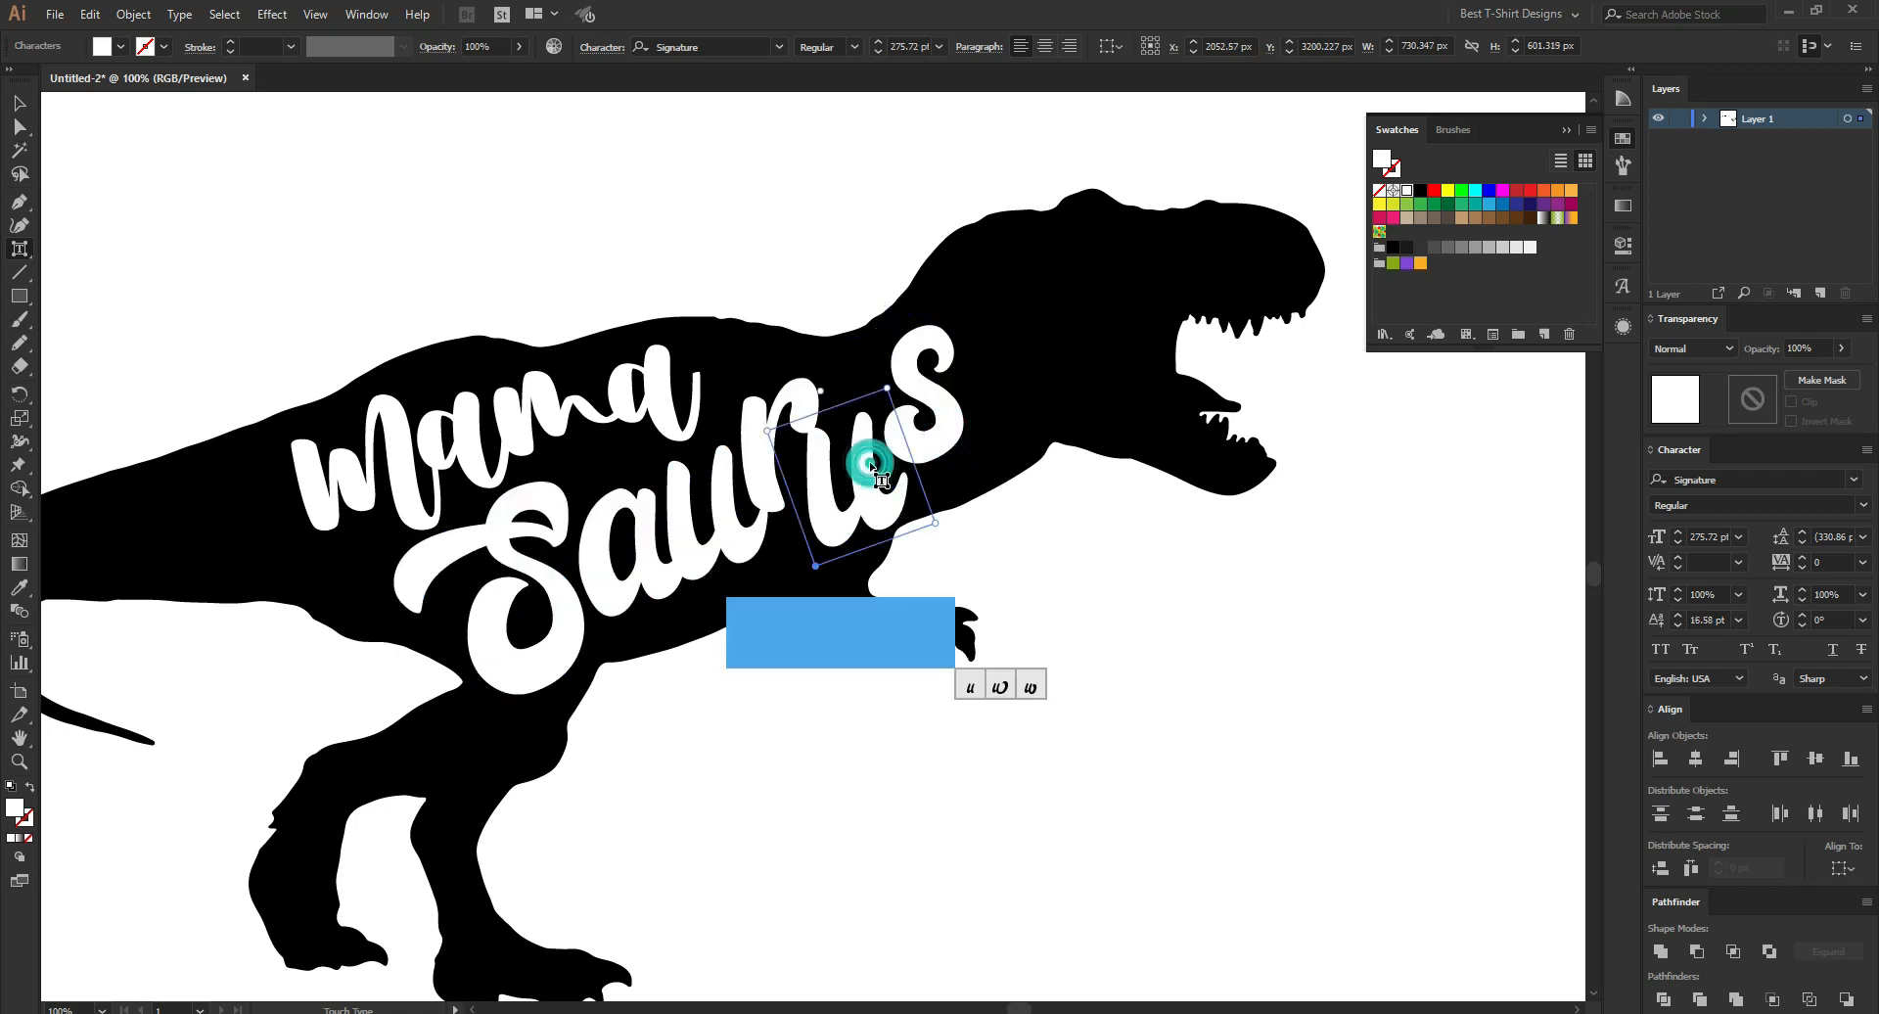
click(1001, 689)
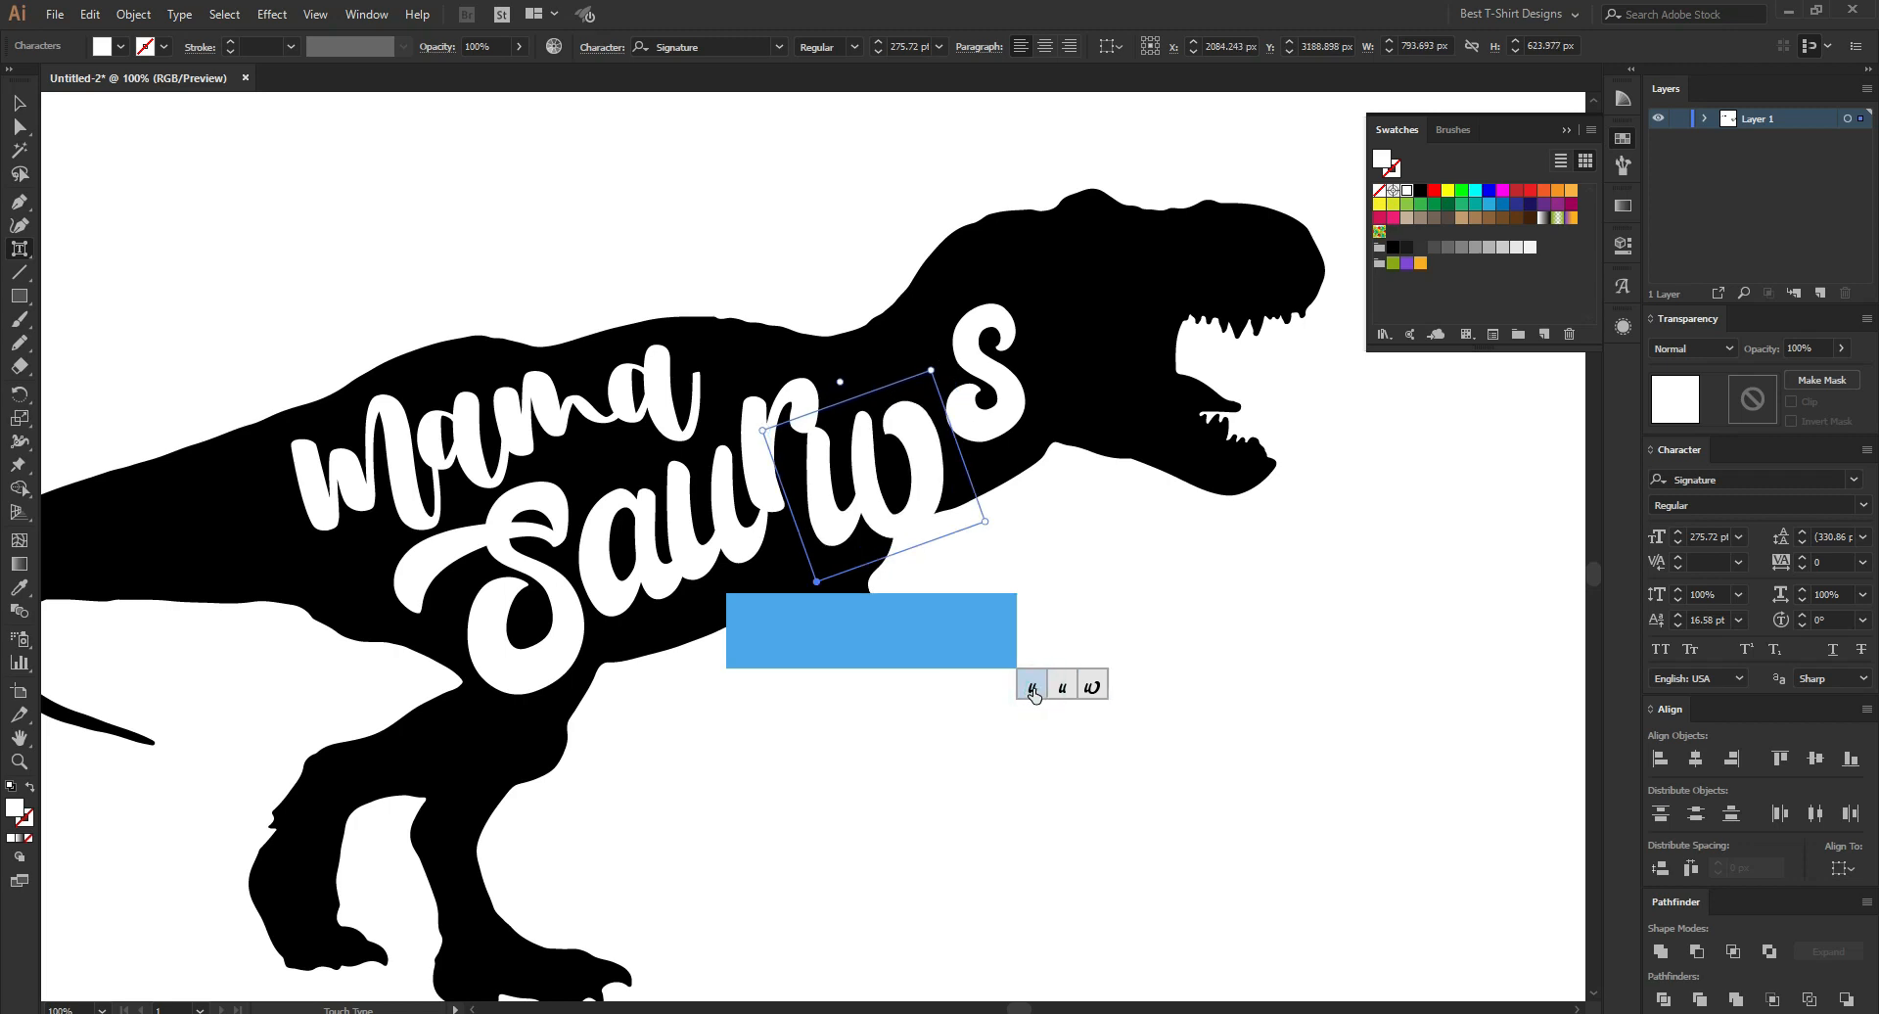
click(1063, 682)
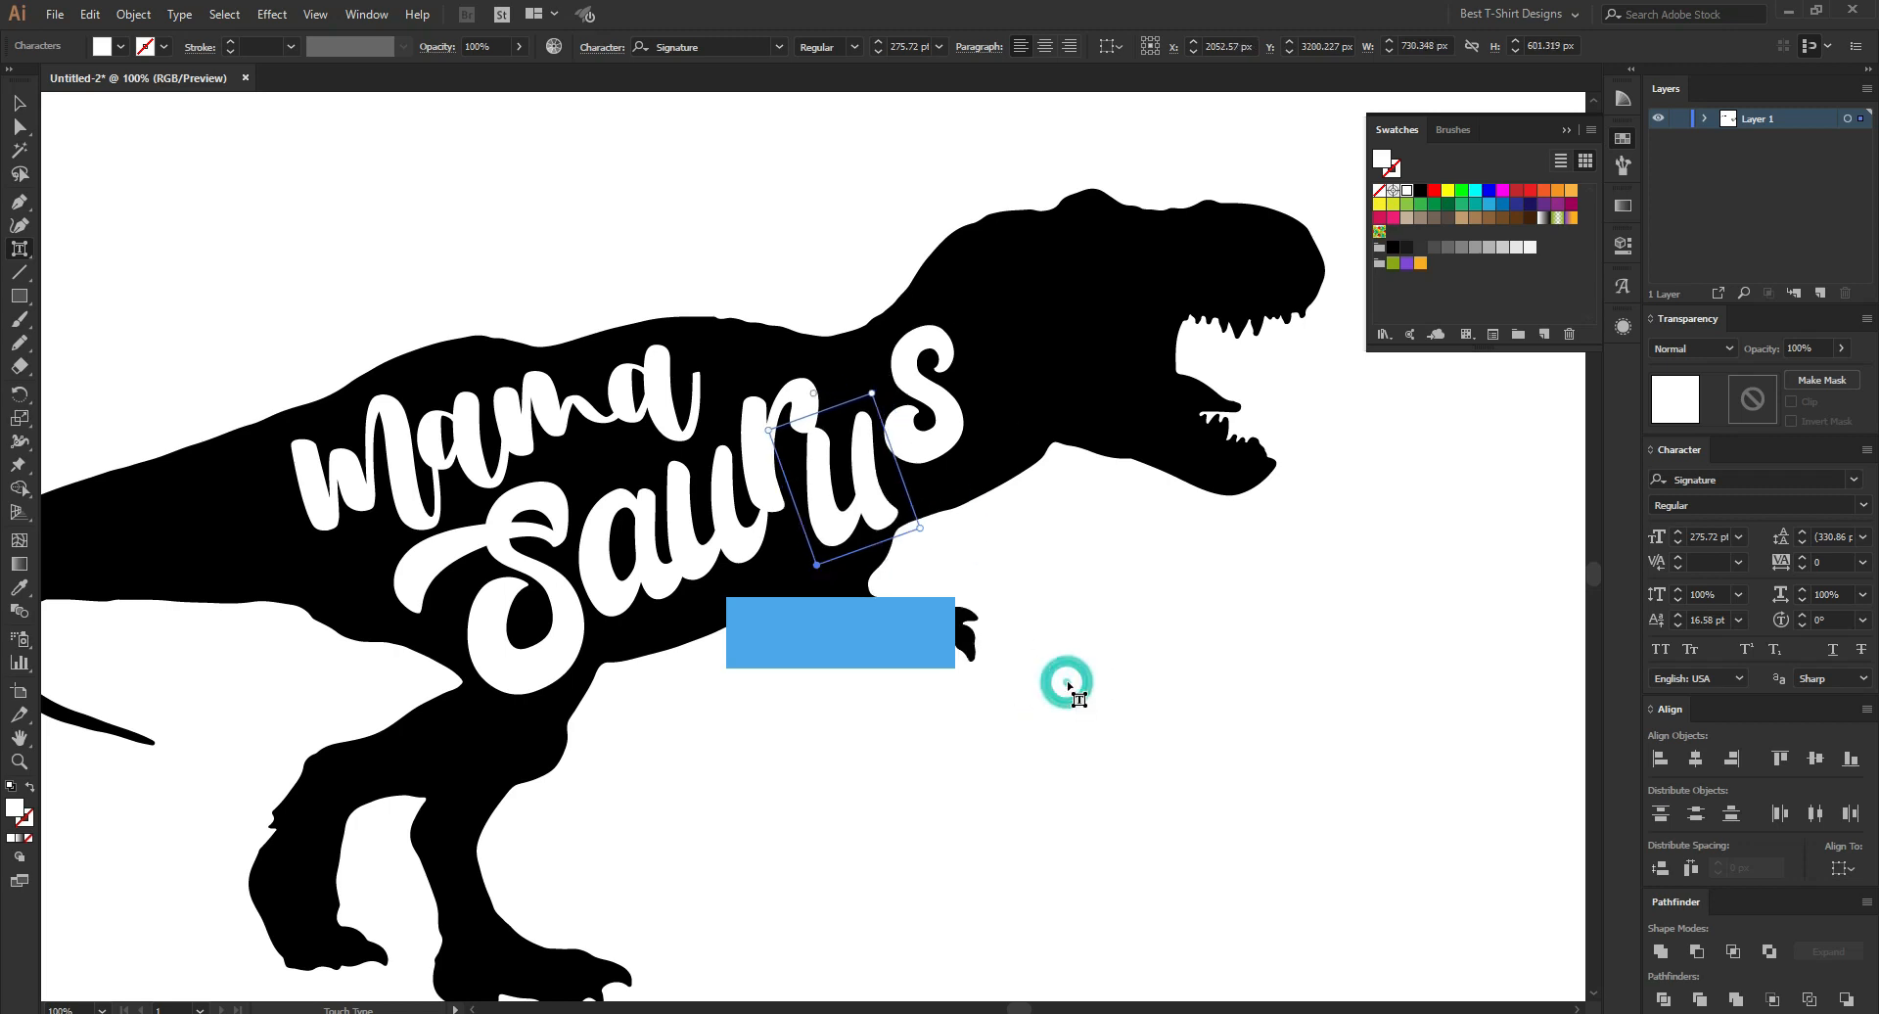
Shift the second u of Saurus away from the r with the Touch Type tool, and check the other letters of both words.
mouse_move(866, 476)
mouse_down()
mouse_move(885, 459)
mouse_move(892, 474)
mouse_up()
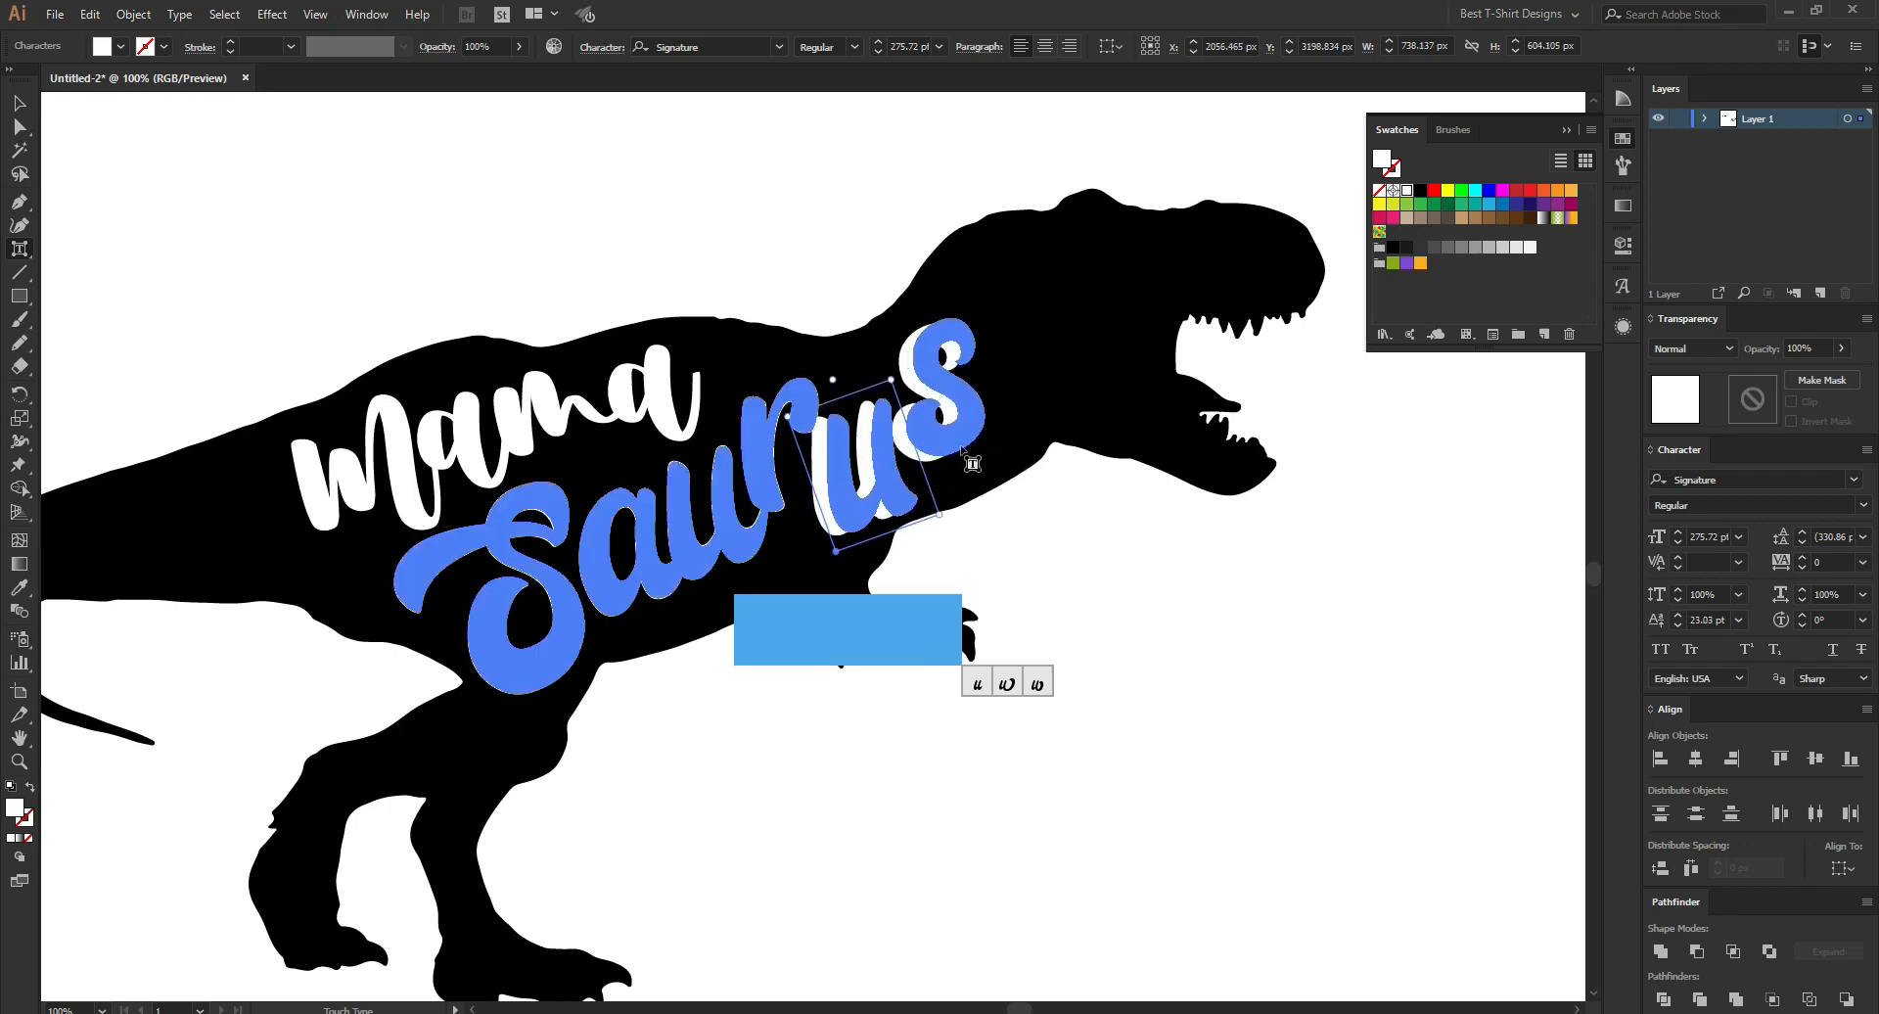
click(574, 428)
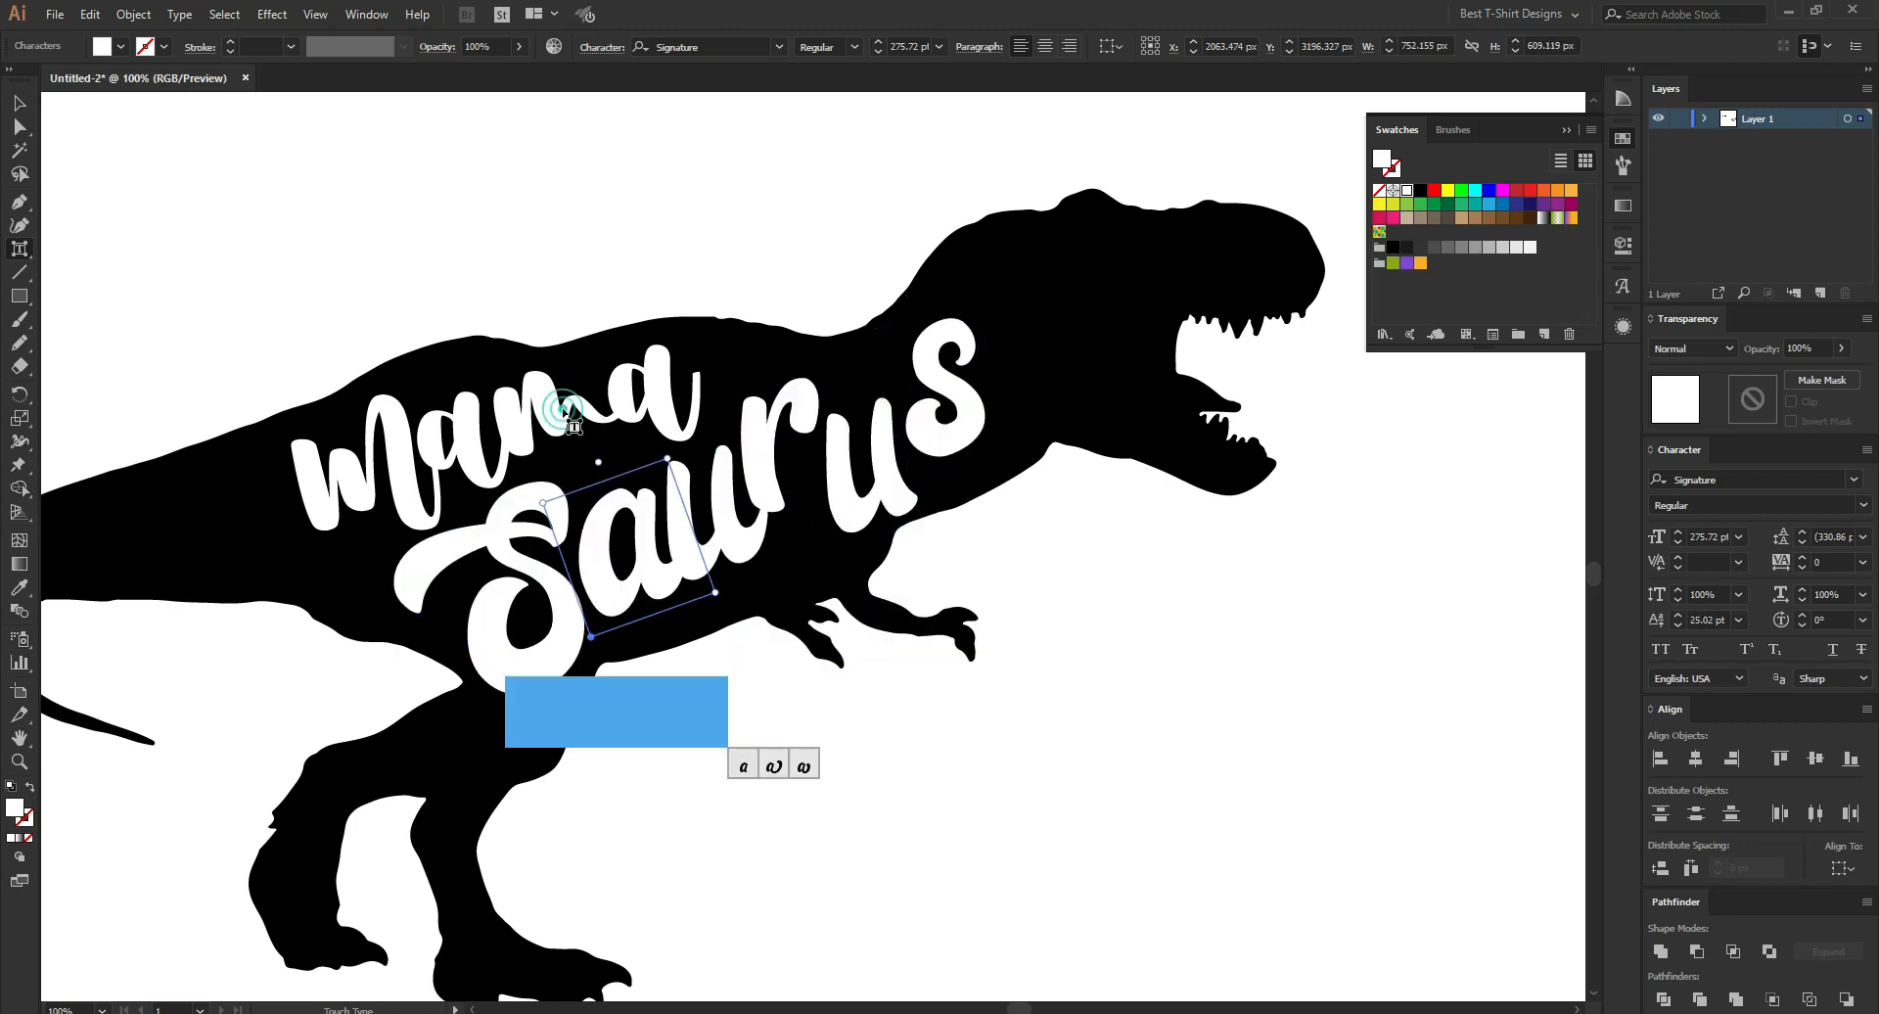
click(500, 385)
click(397, 421)
click(464, 415)
click(634, 380)
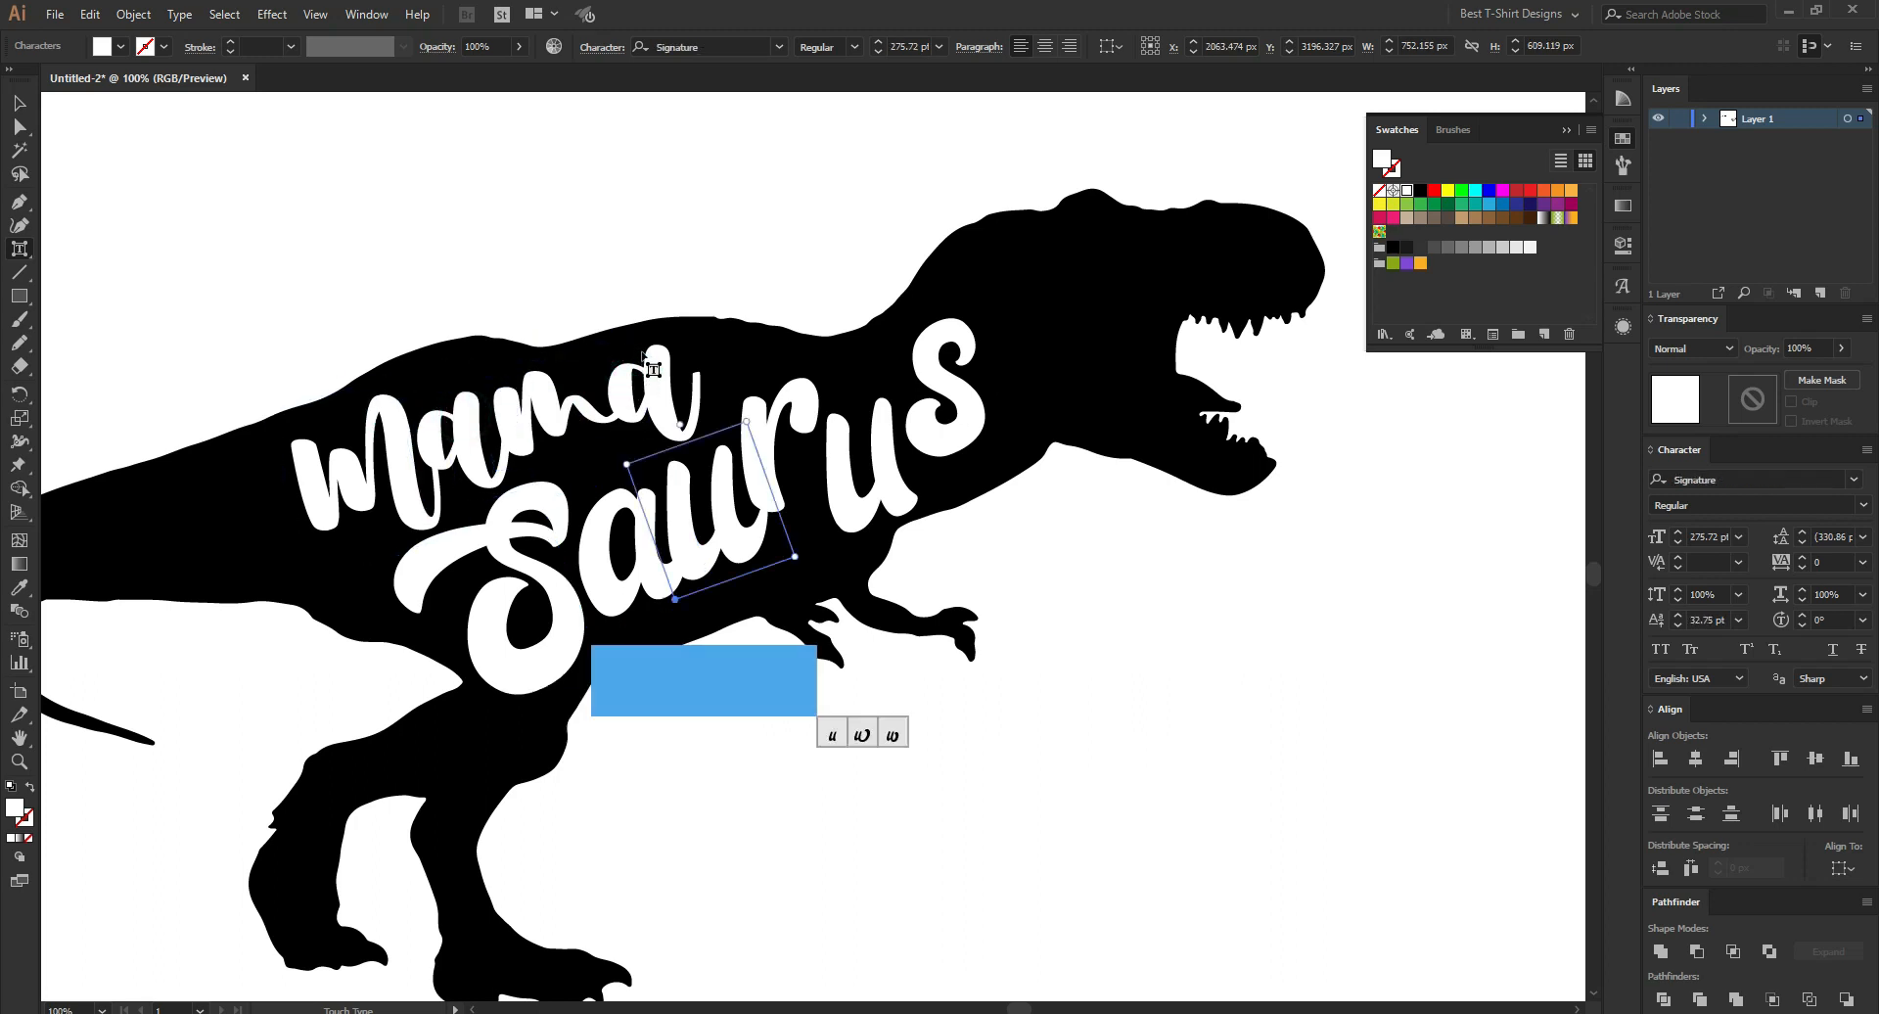
click(637, 362)
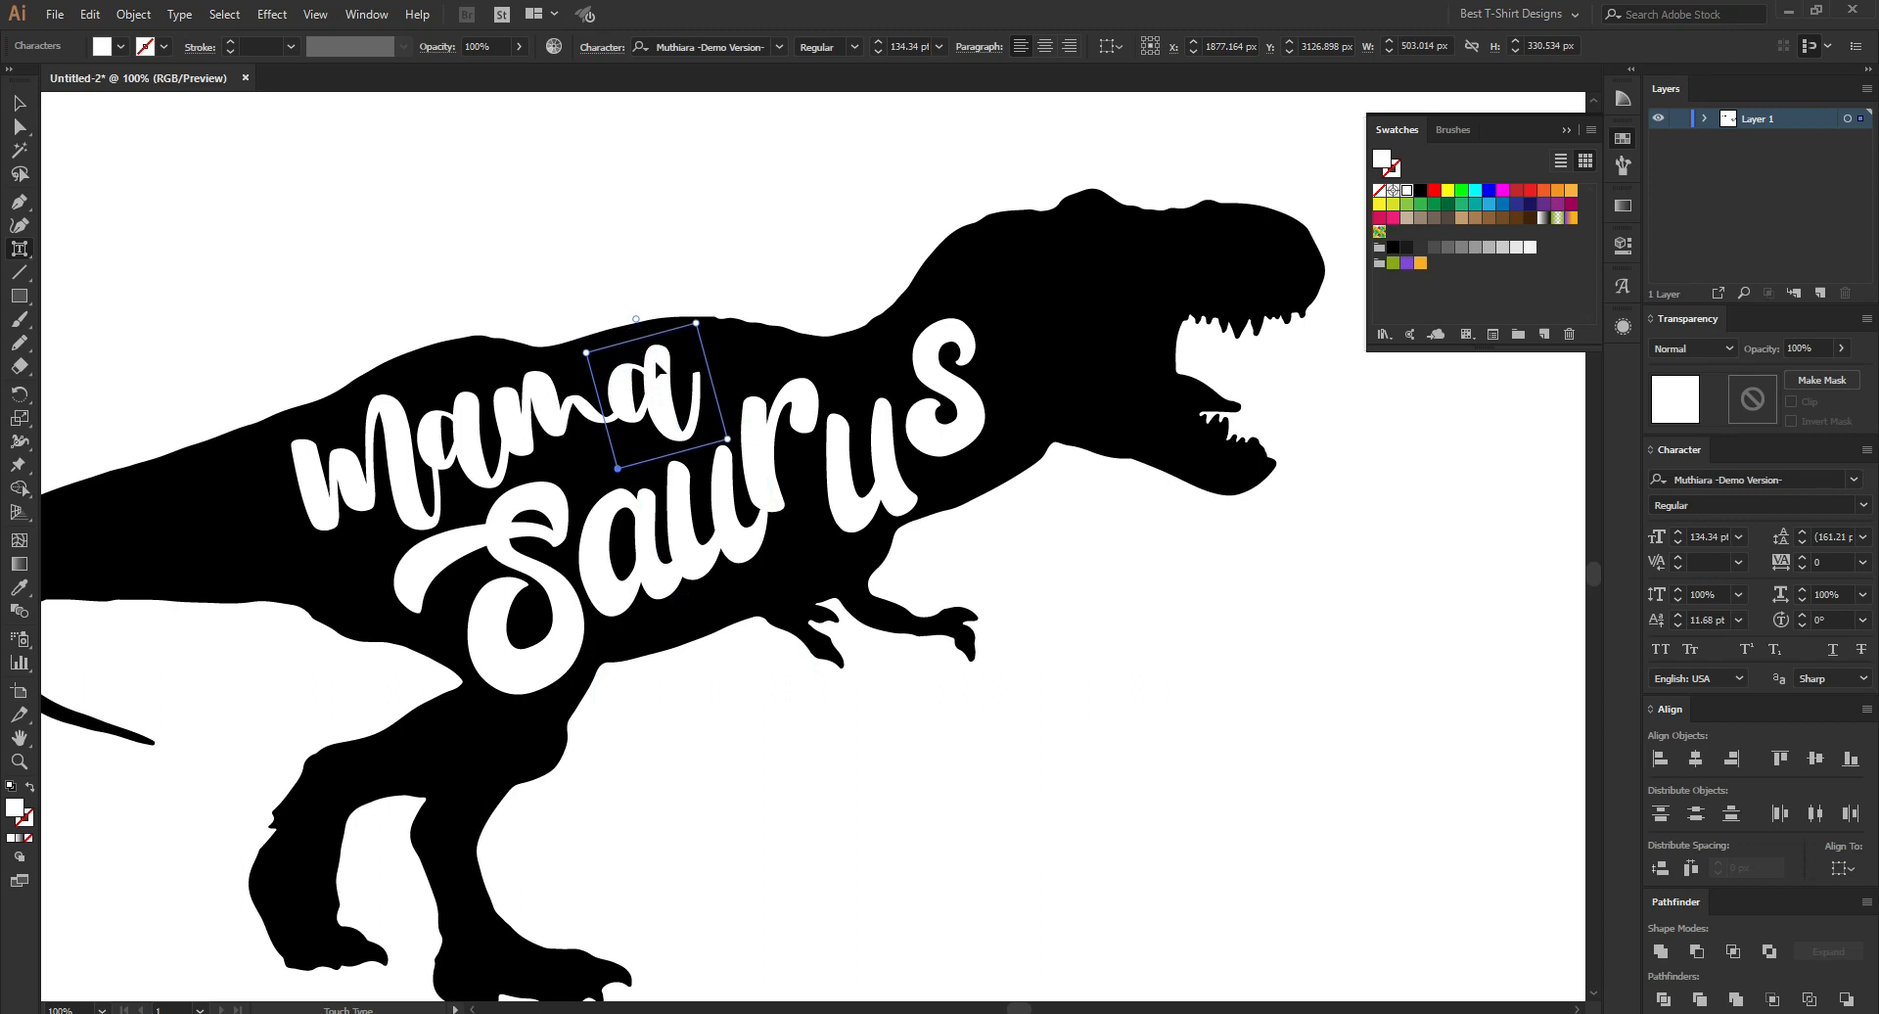
Close up the r, second u and s of Saurus, with baseline shifts of about 38.2 pt for the u and 61.2 pt for the s, rotated about 12°.
click(769, 460)
mouse_move(769, 460)
mouse_down()
mouse_move(822, 466)
mouse_move(773, 457)
mouse_move(774, 479)
mouse_up()
click(888, 438)
drag(888, 438, 896, 420)
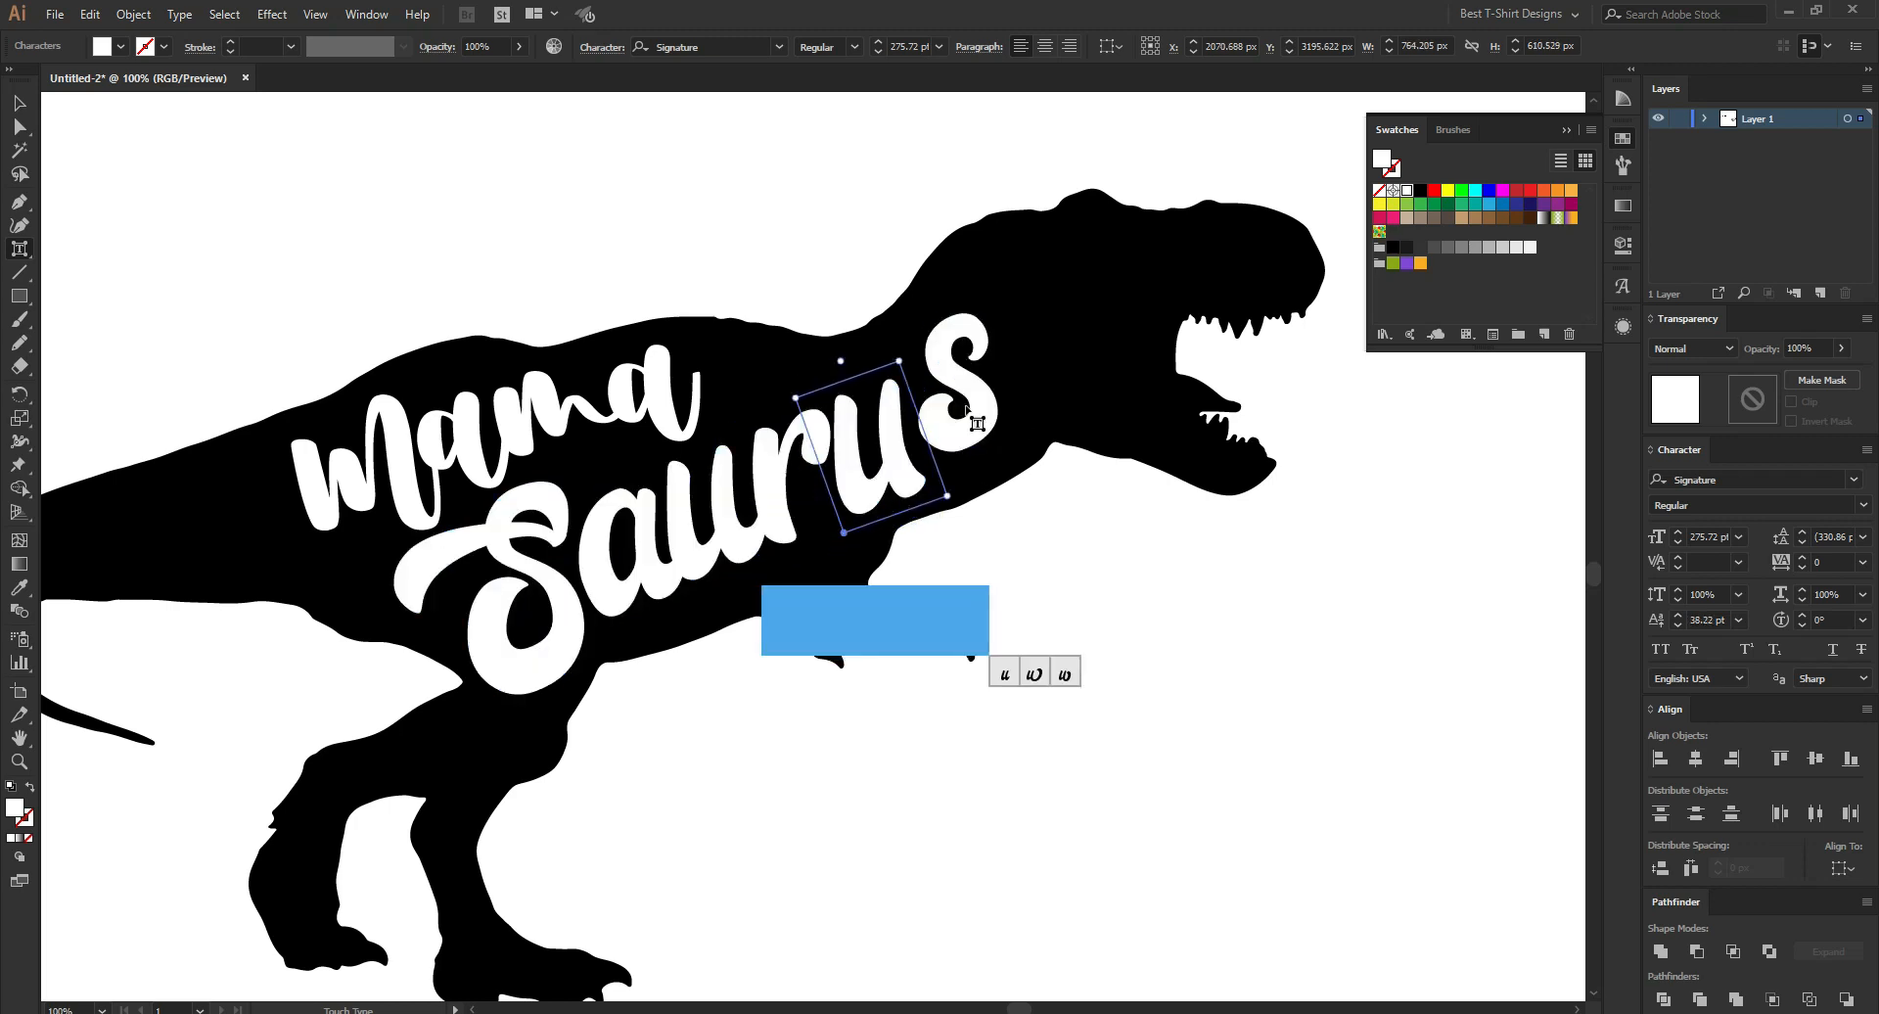
click(965, 410)
drag(921, 289, 975, 309)
drag(969, 401, 960, 390)
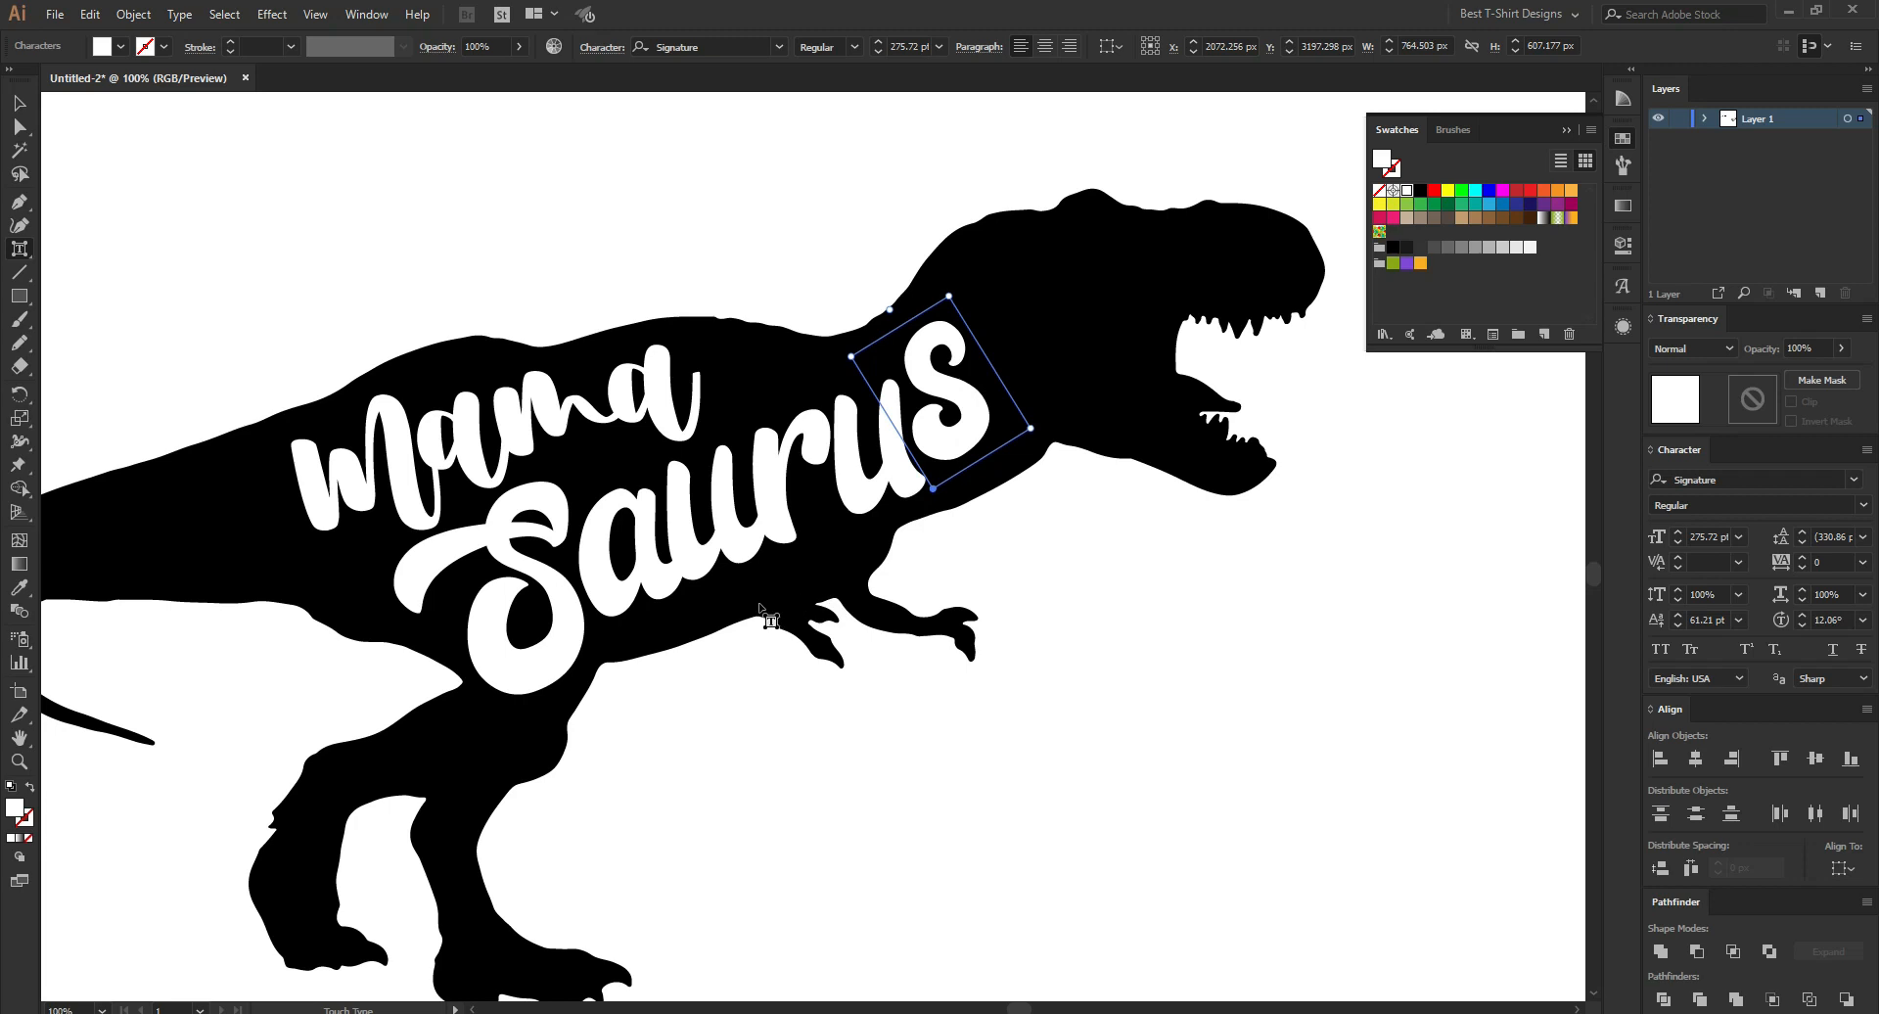
Change the font of Mama to Signature and enlarge the word to about 203 pt above Saurus.
key(Escape)
right_click(437, 407)
mouse_move(528, 491)
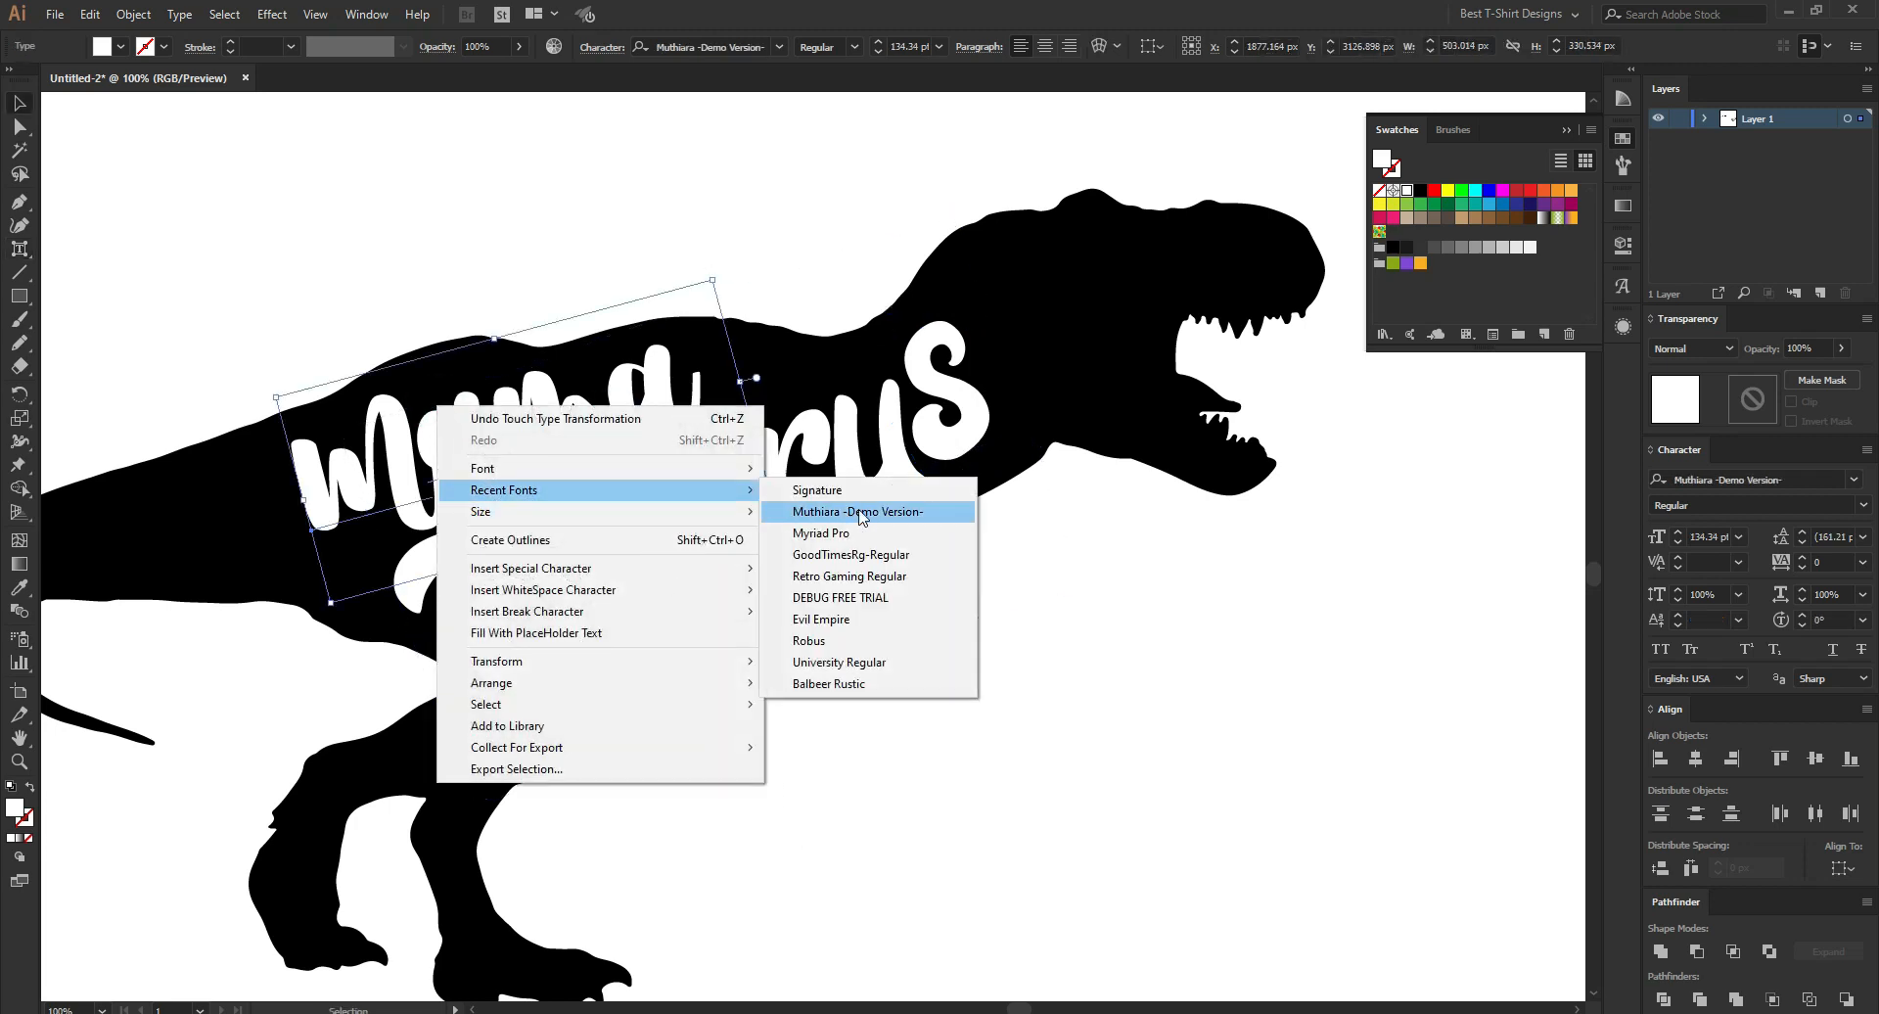
click(875, 496)
drag(631, 403, 793, 359)
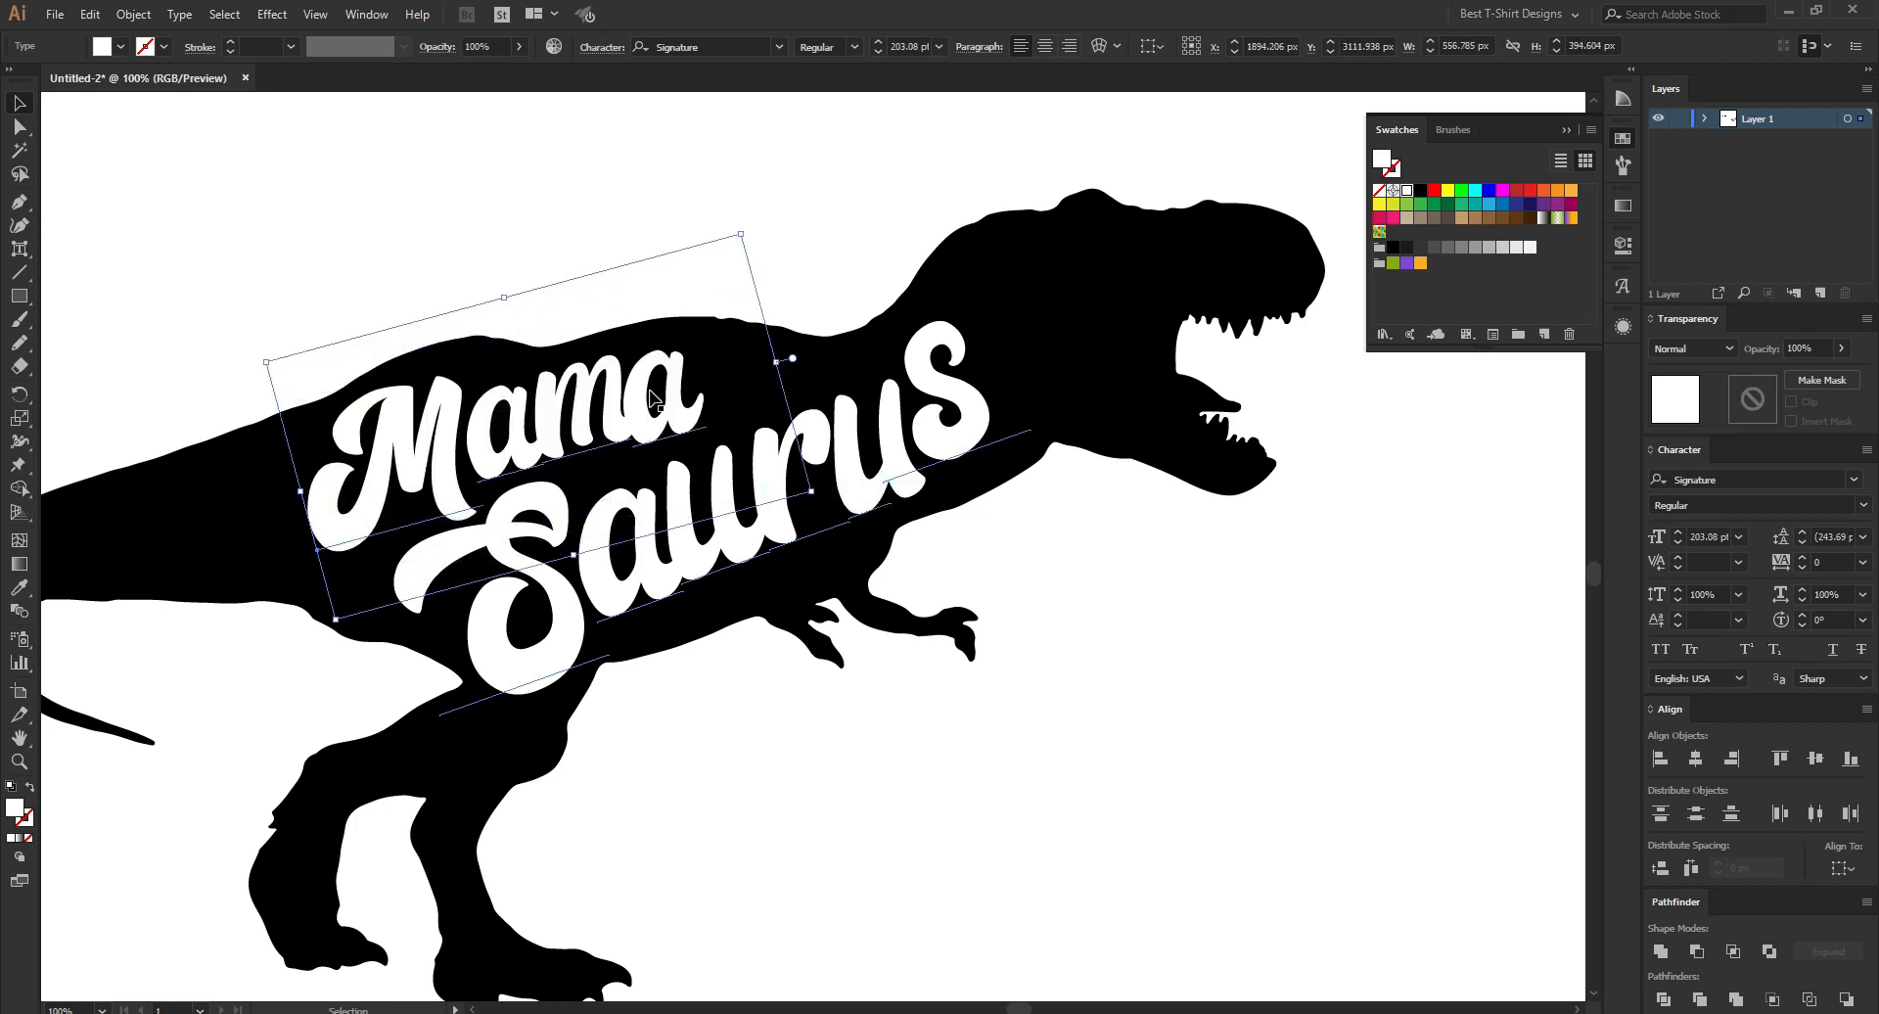
Nudge Mama about 11 px right and 6 px up to sit closer above Saurus, and deselect it.
click(729, 399)
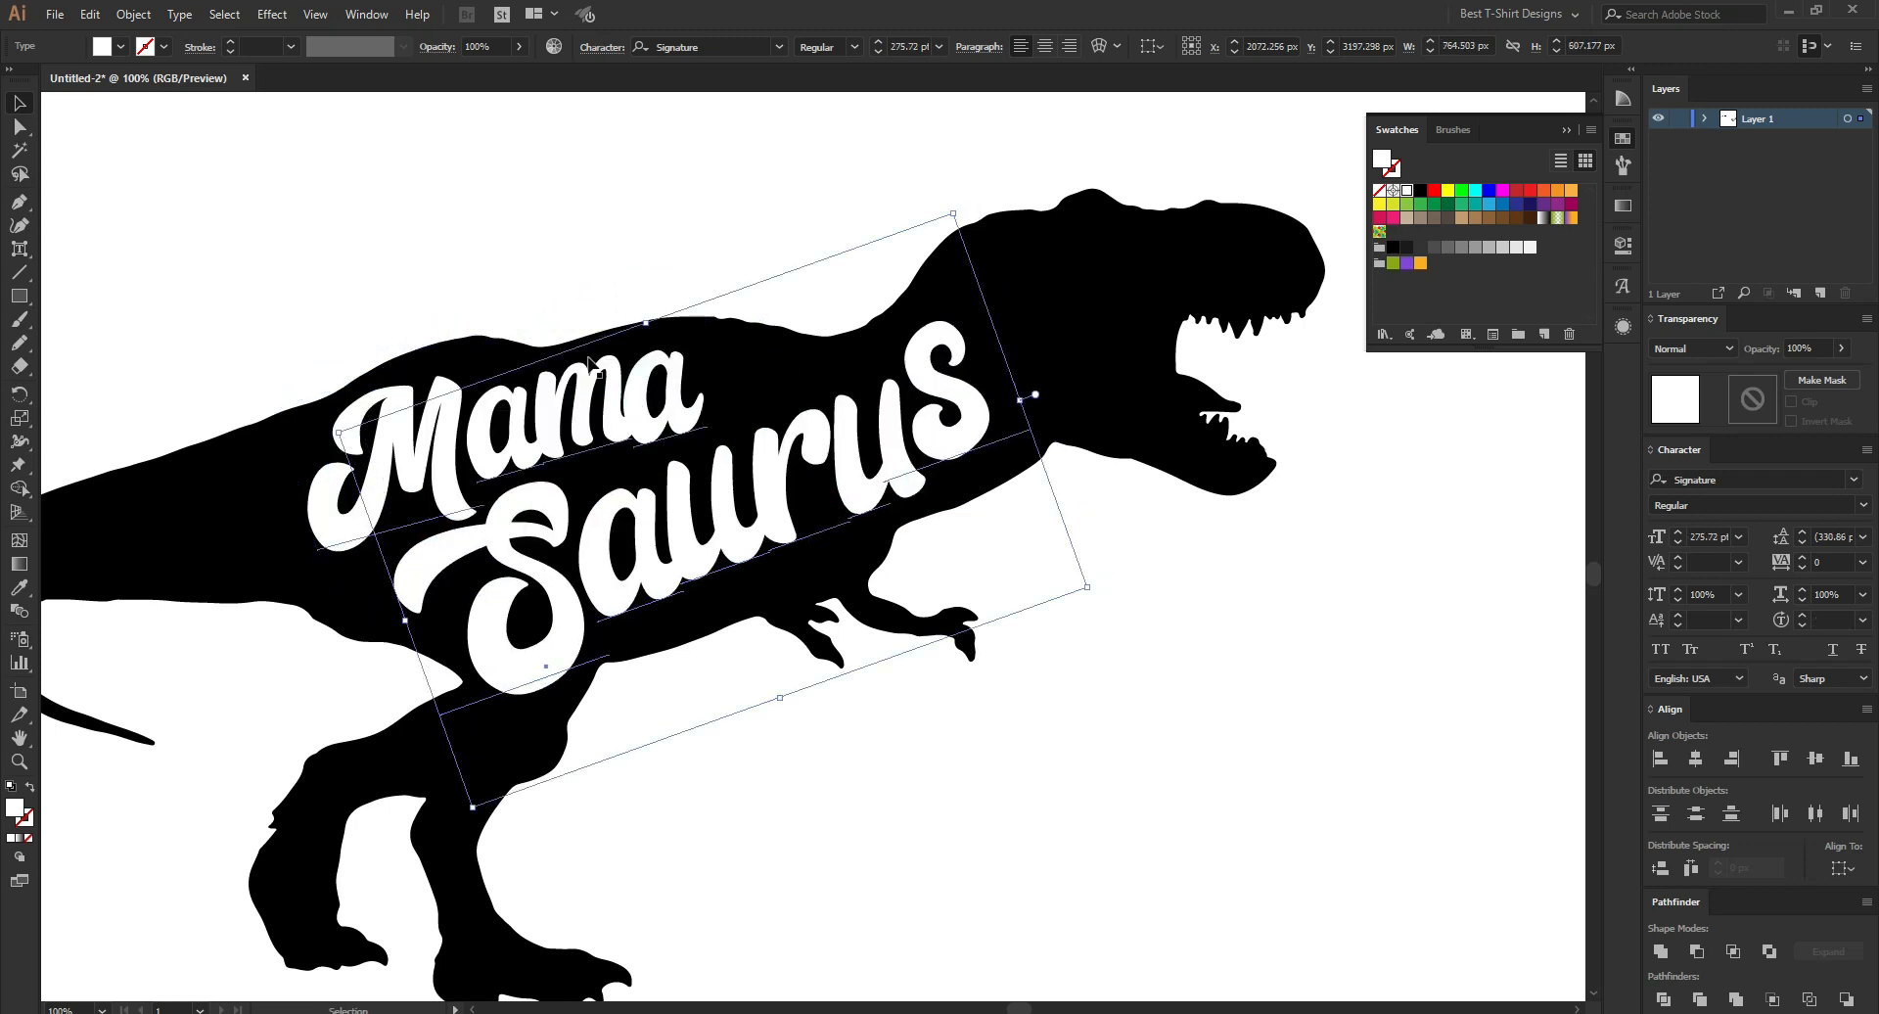
click(442, 370)
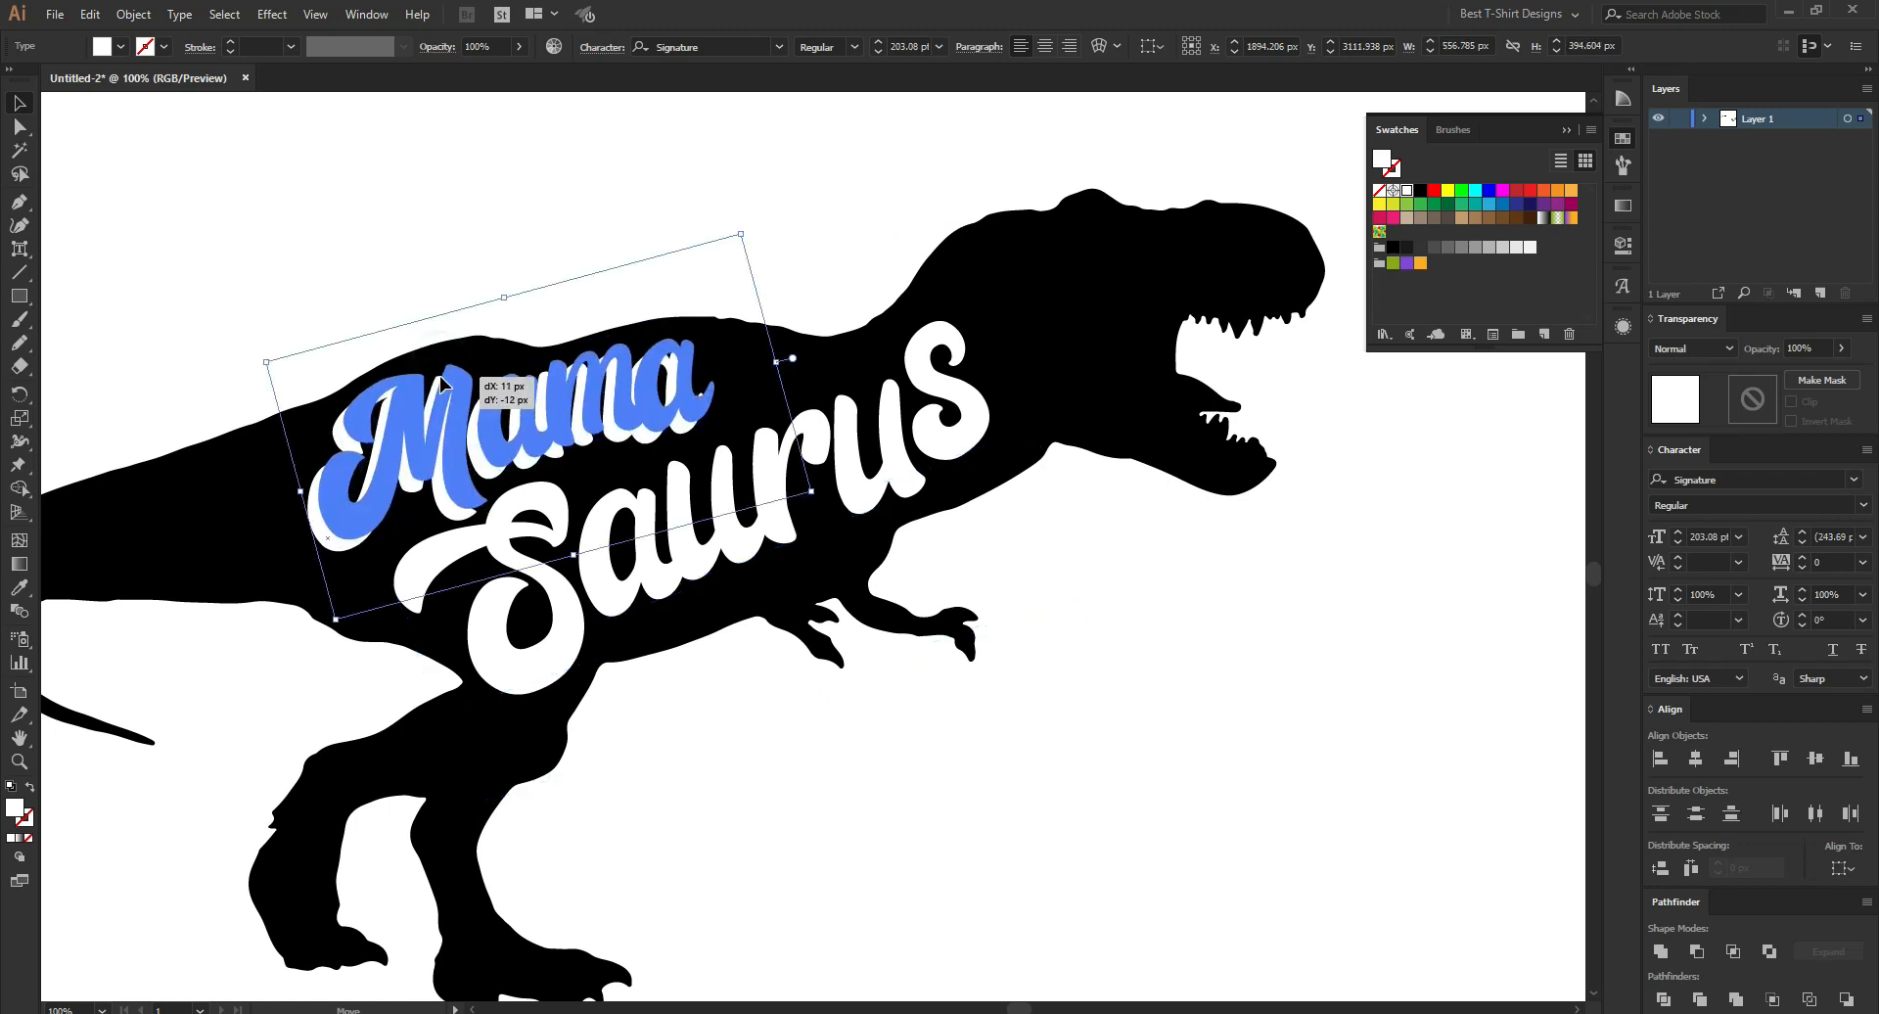
drag(441, 383, 441, 389)
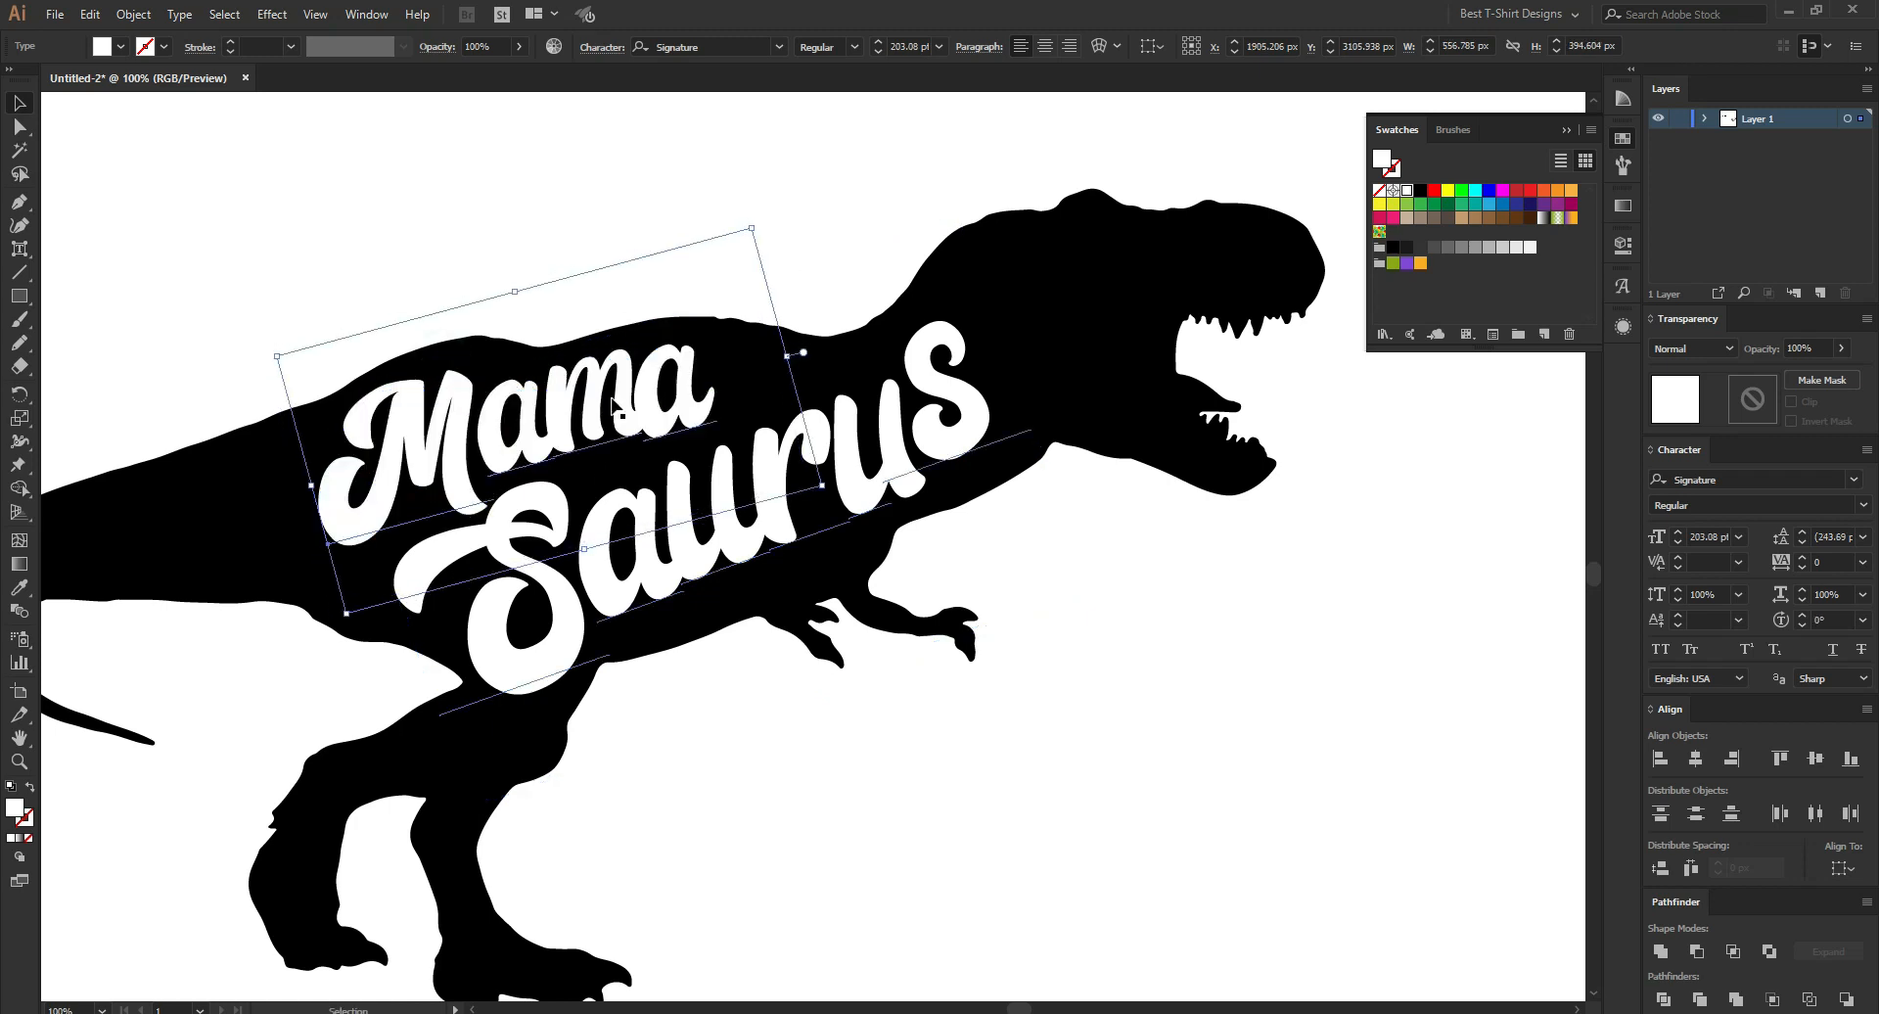
key(ctrl+minus)
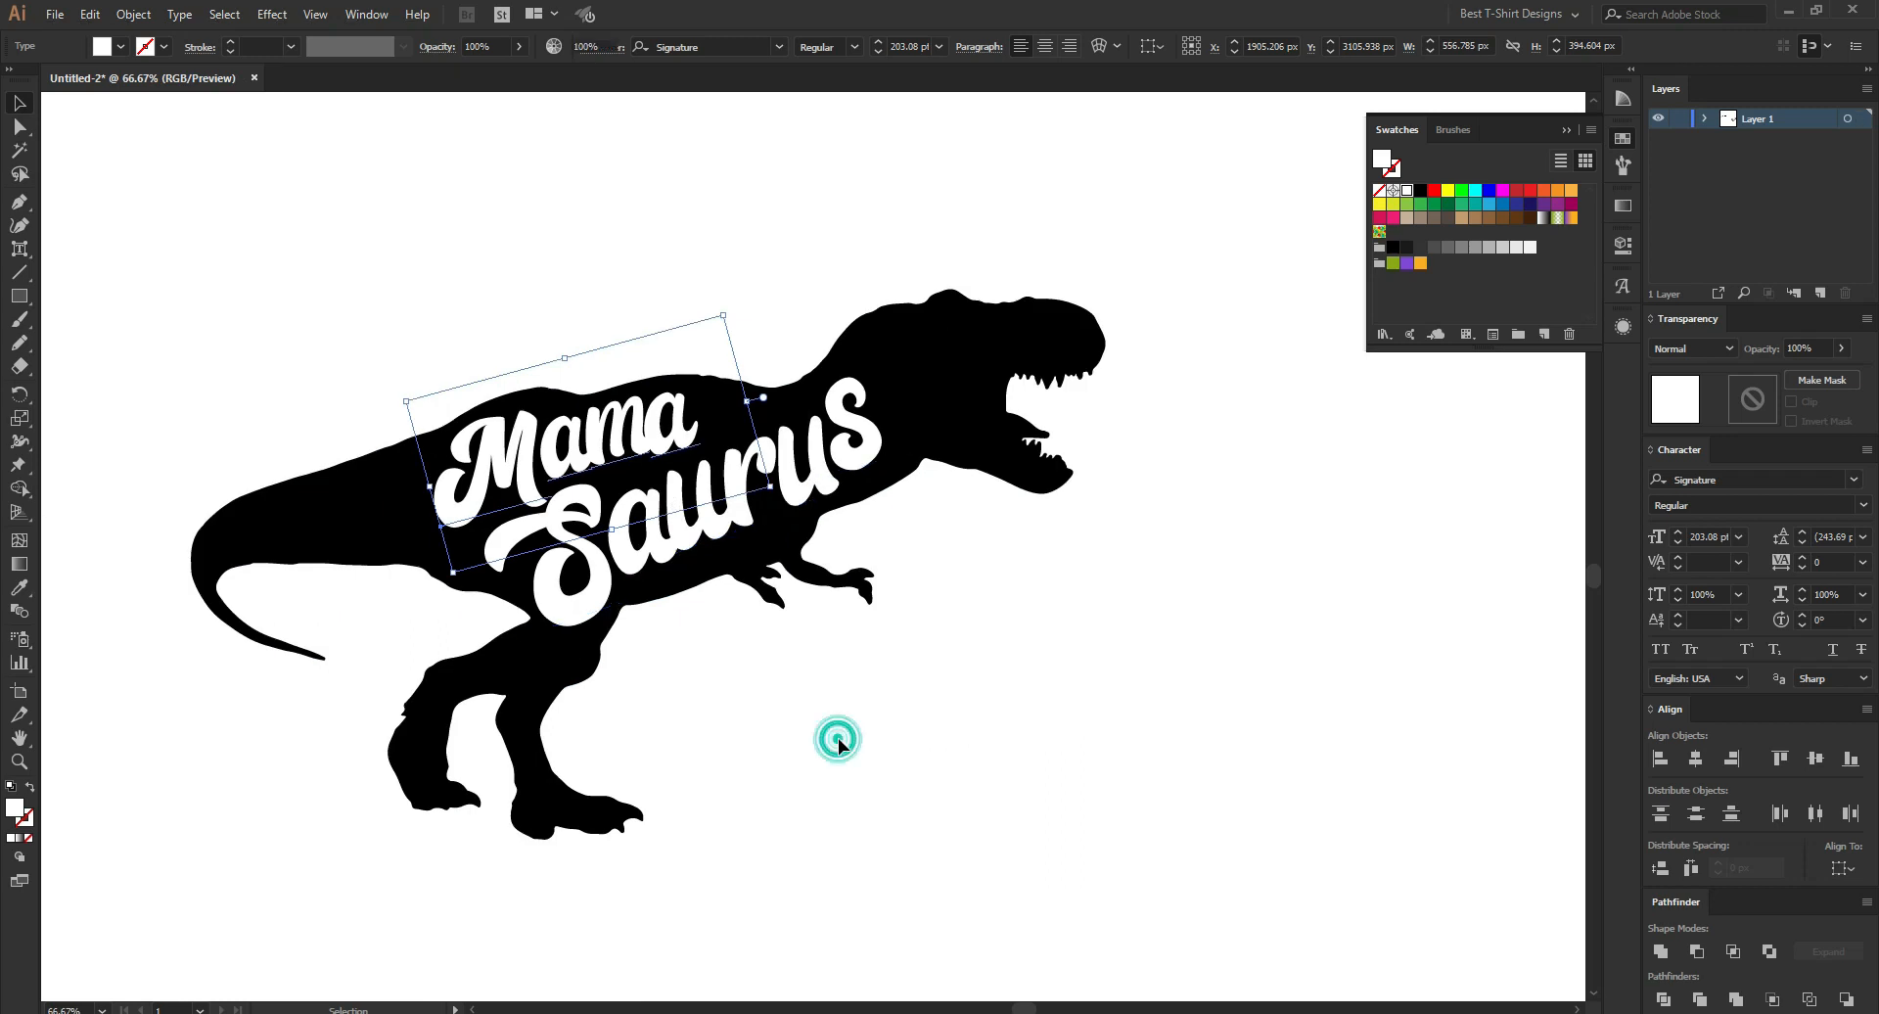
click(839, 744)
scroll(624, 343, up, 1)
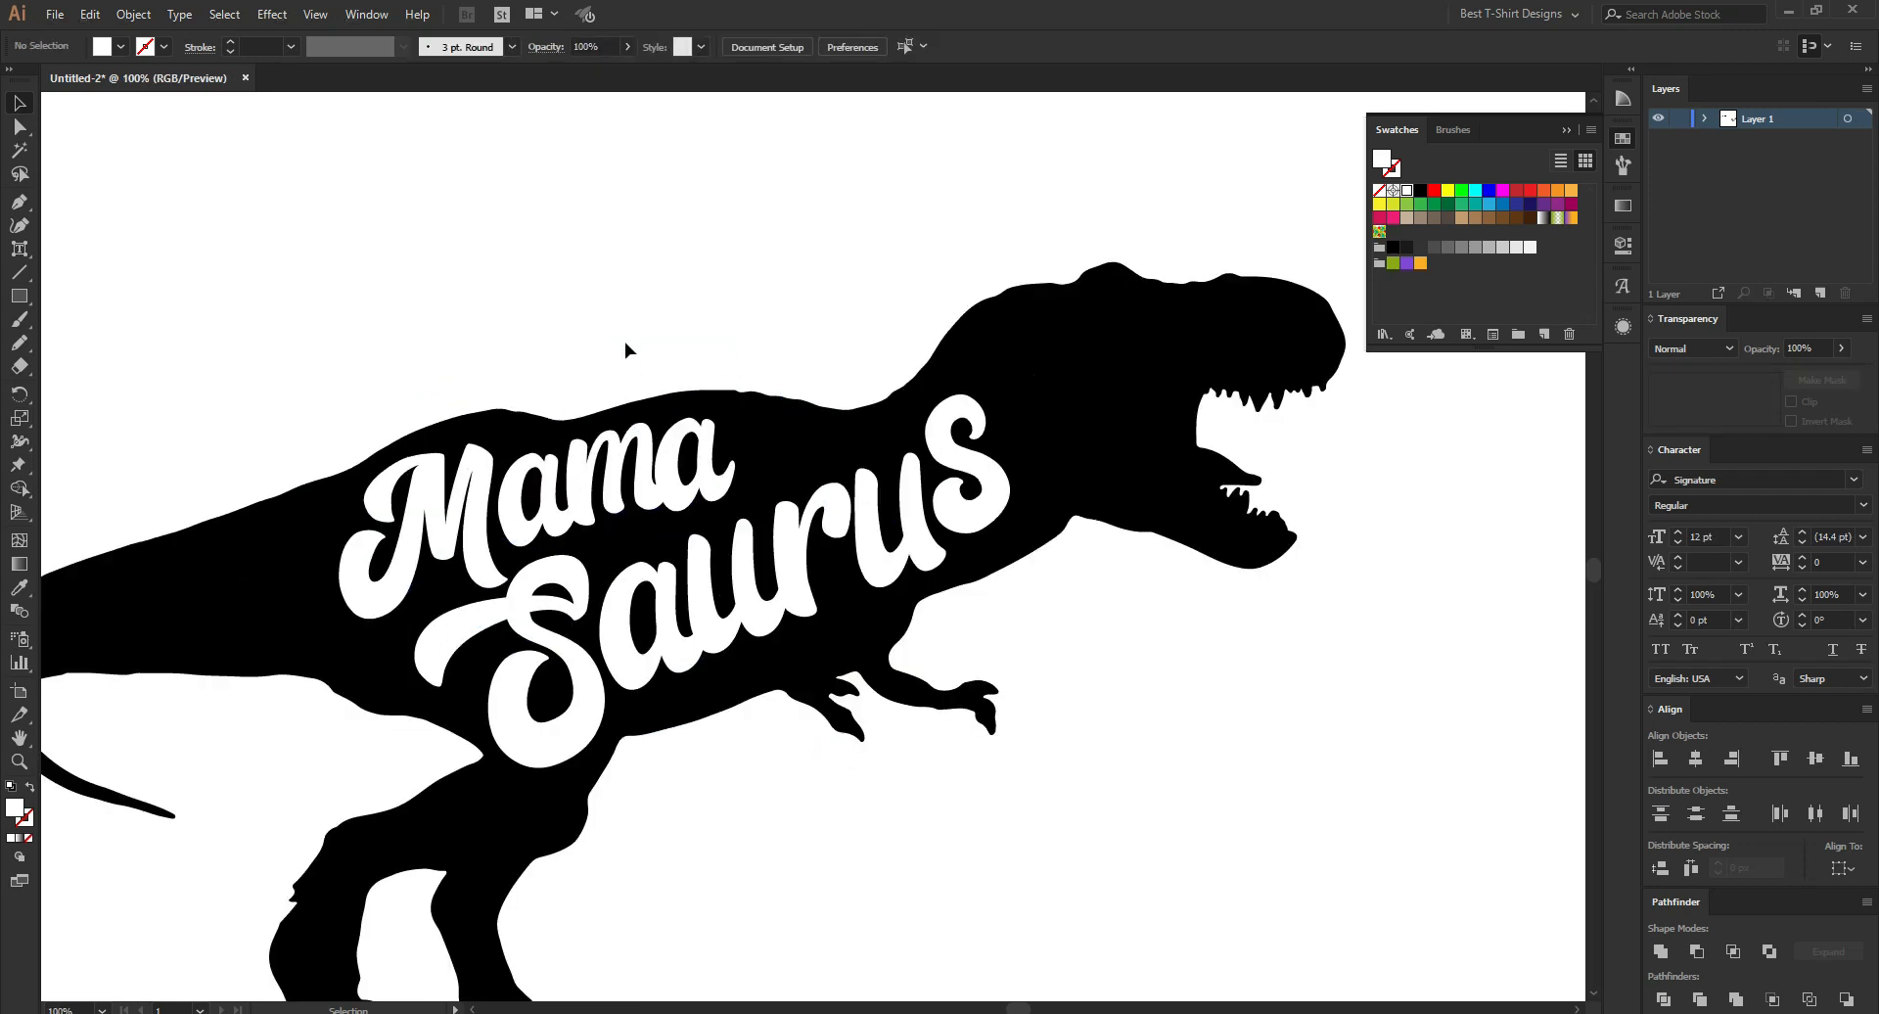
Draw a flat white ellipse about 93 by 15 px above the dinosaur's back and save it as a new art brush.
drag(19, 295, 92, 346)
drag(385, 294, 451, 307)
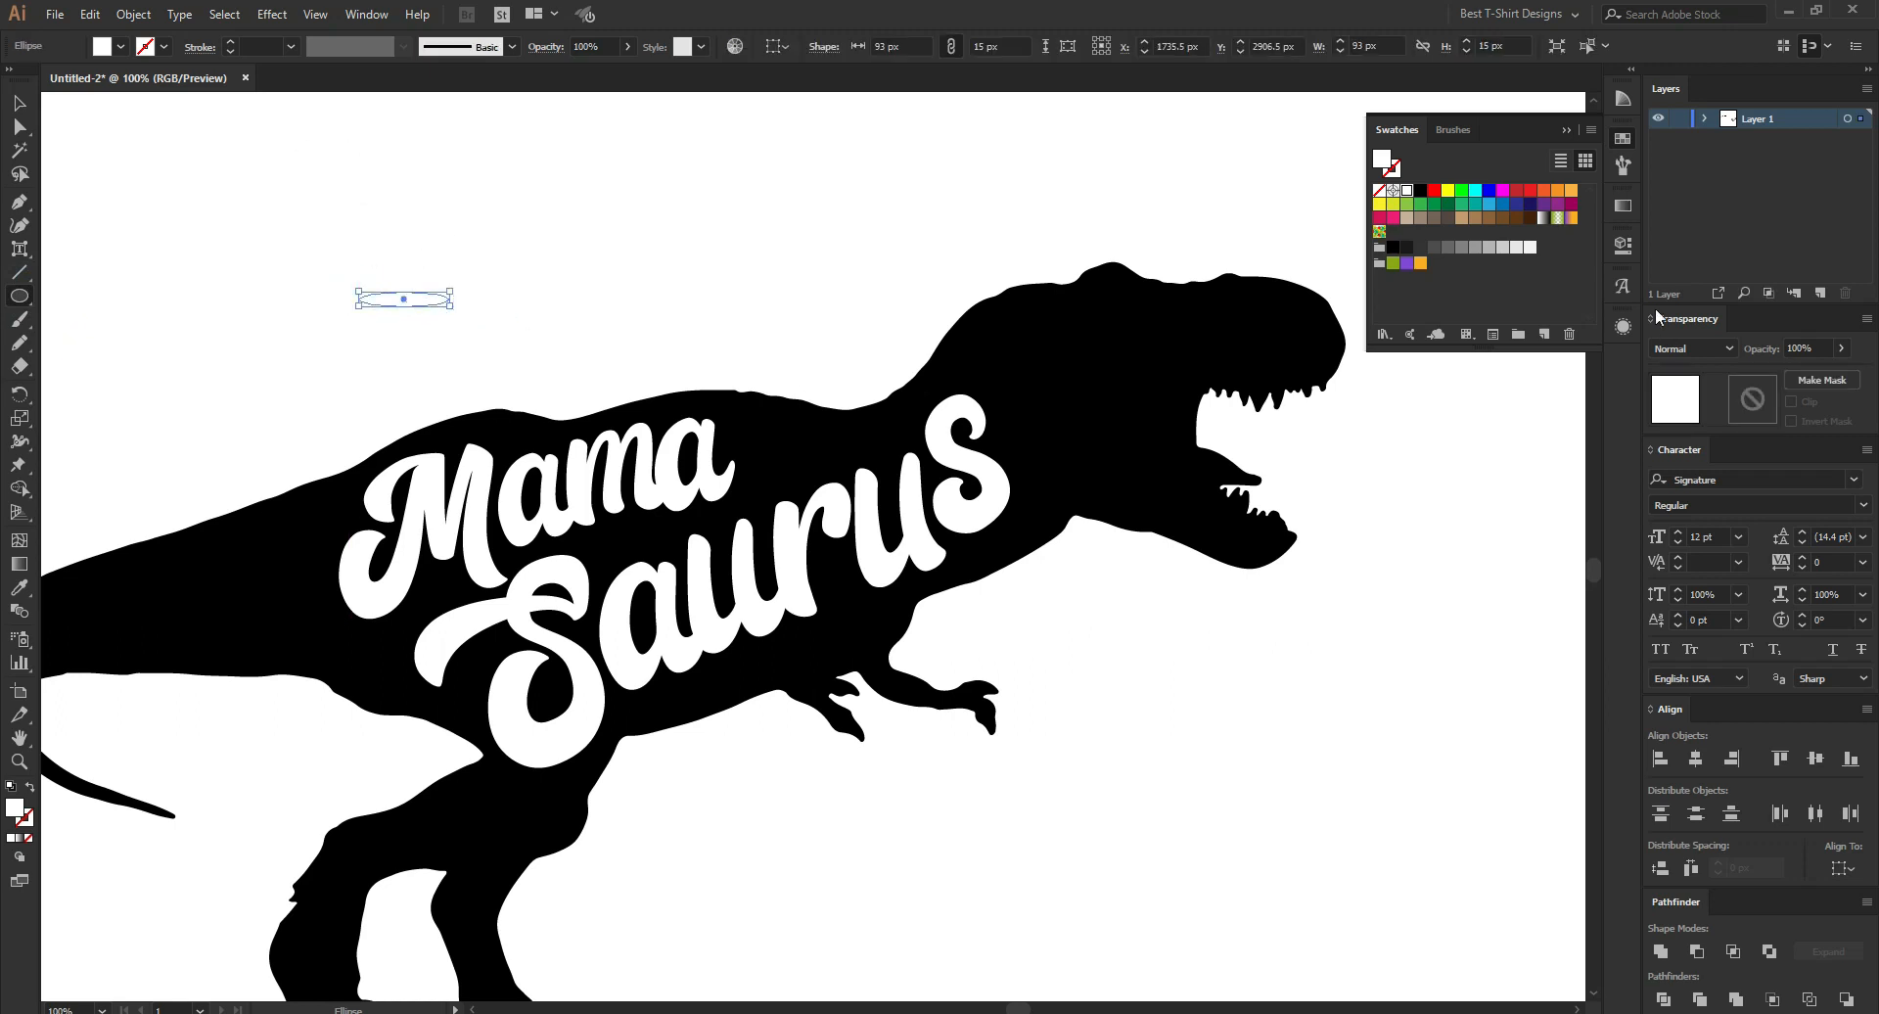
click(1624, 168)
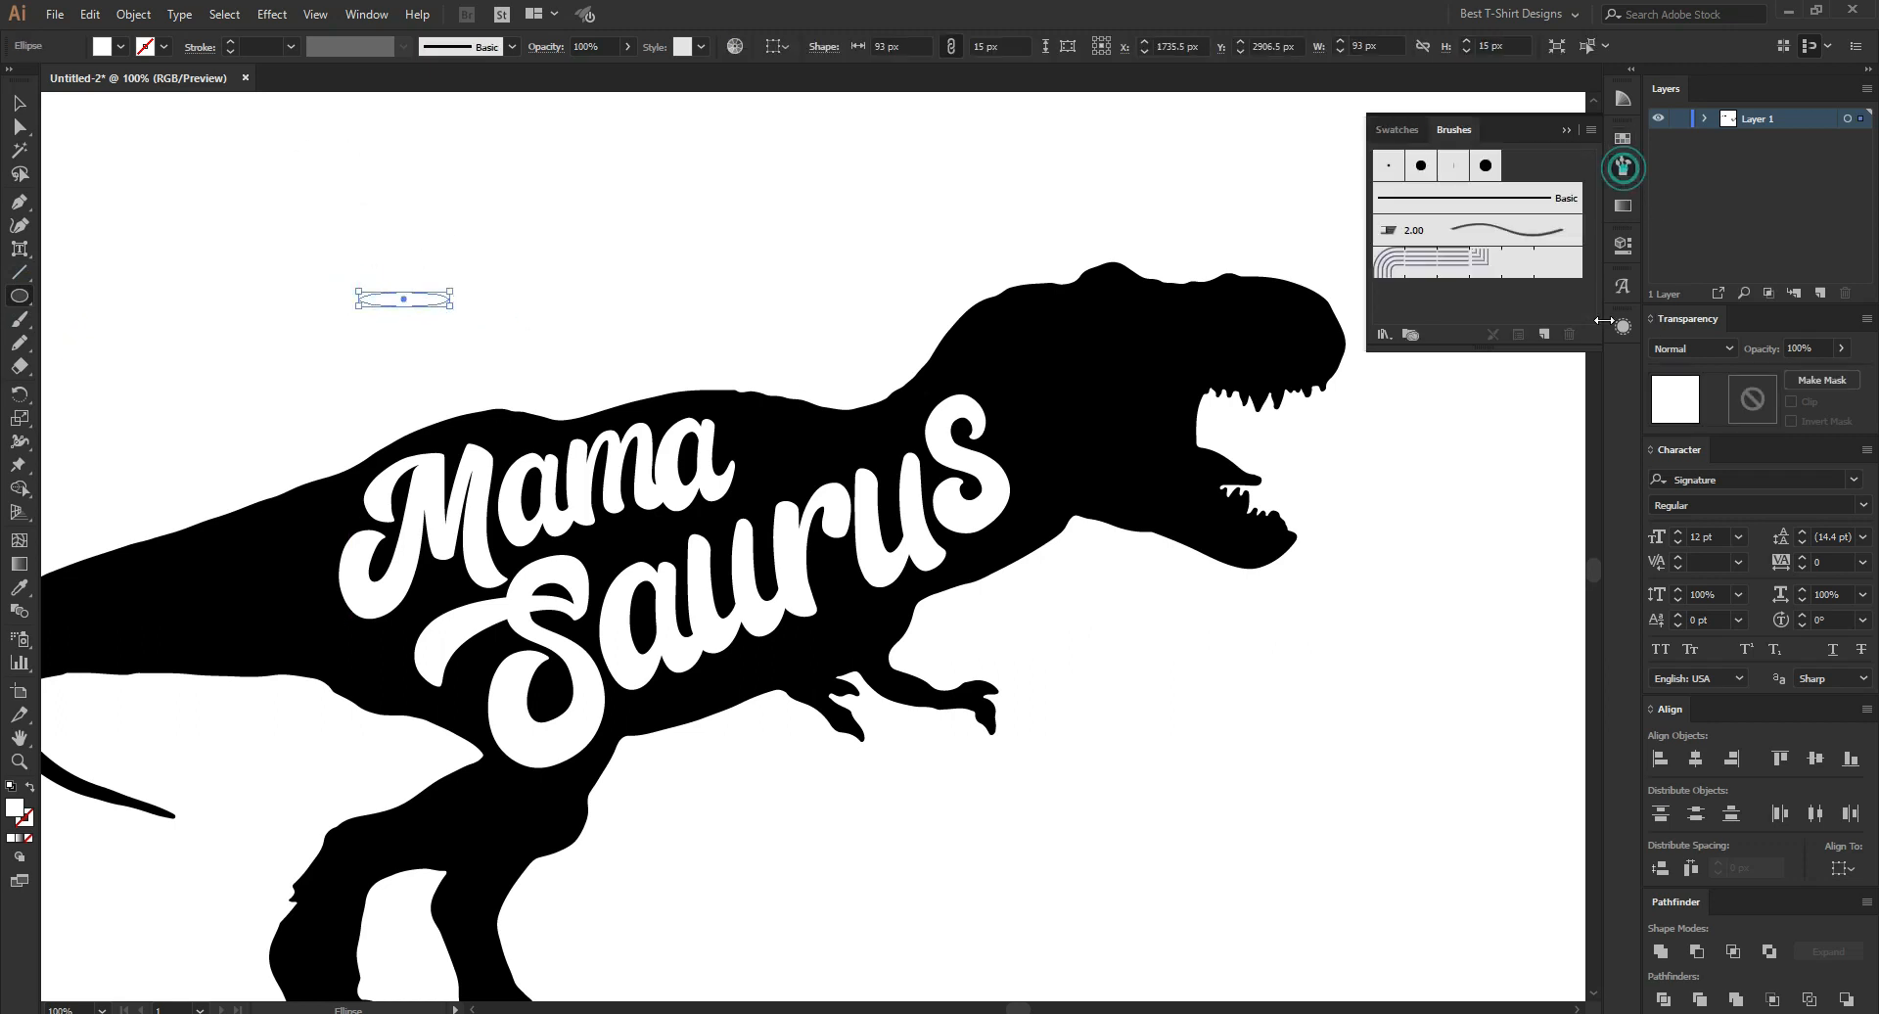
click(1545, 336)
click(889, 568)
click(892, 657)
click(1461, 690)
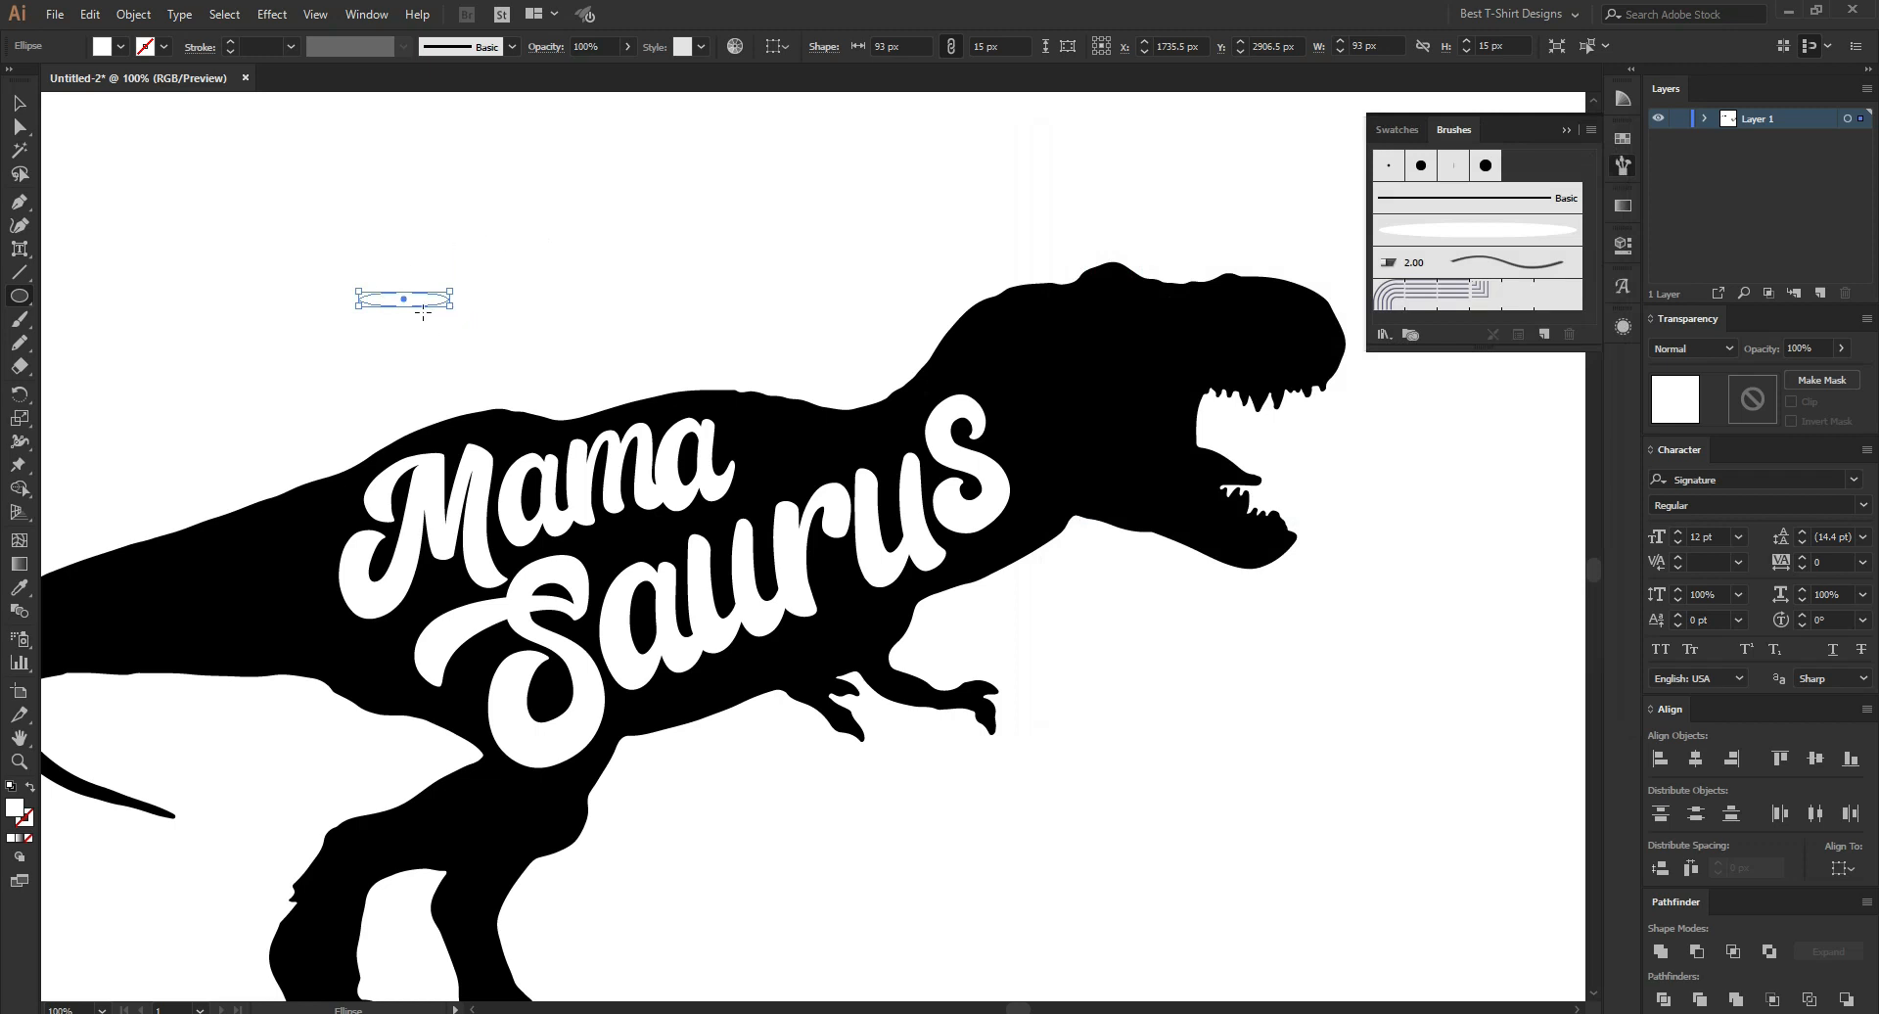
Delete the source ellipse and paint a curved white accent stroke between Mama and the end of Saurus with the new ellipse brush.
key(Delete)
key(b)
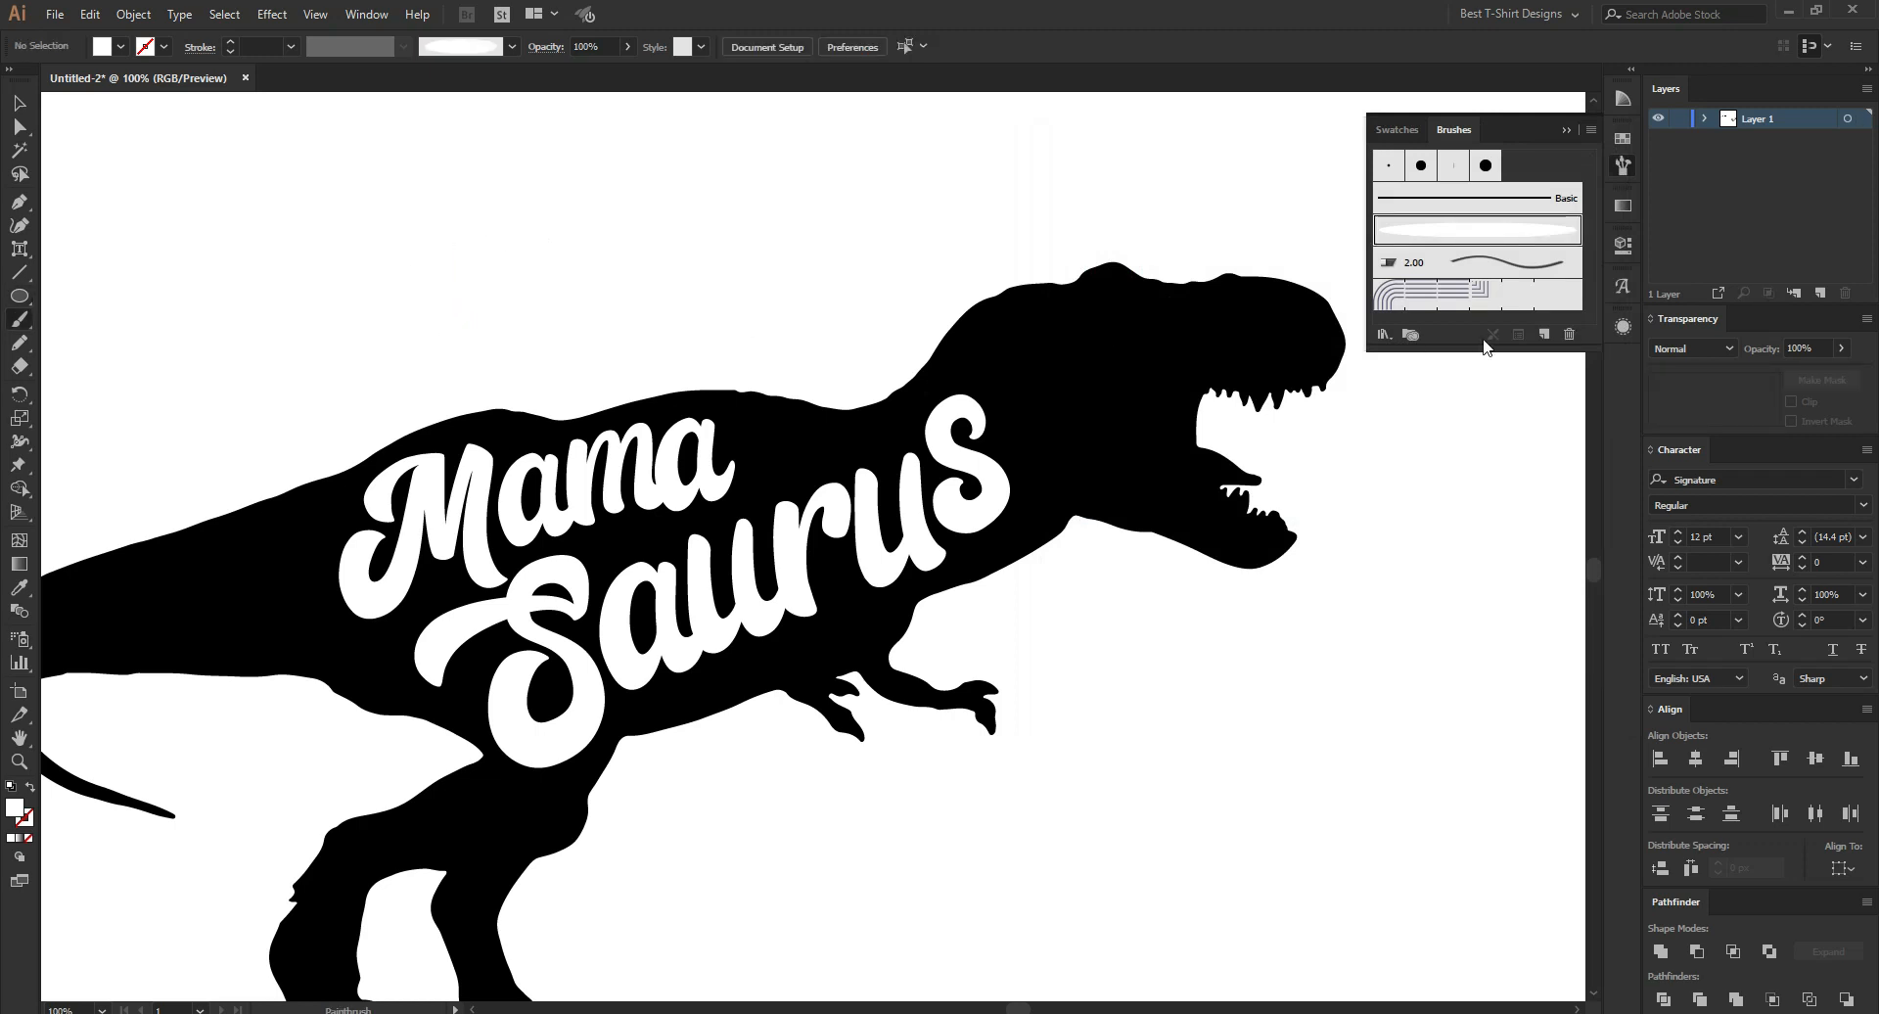
click(1455, 236)
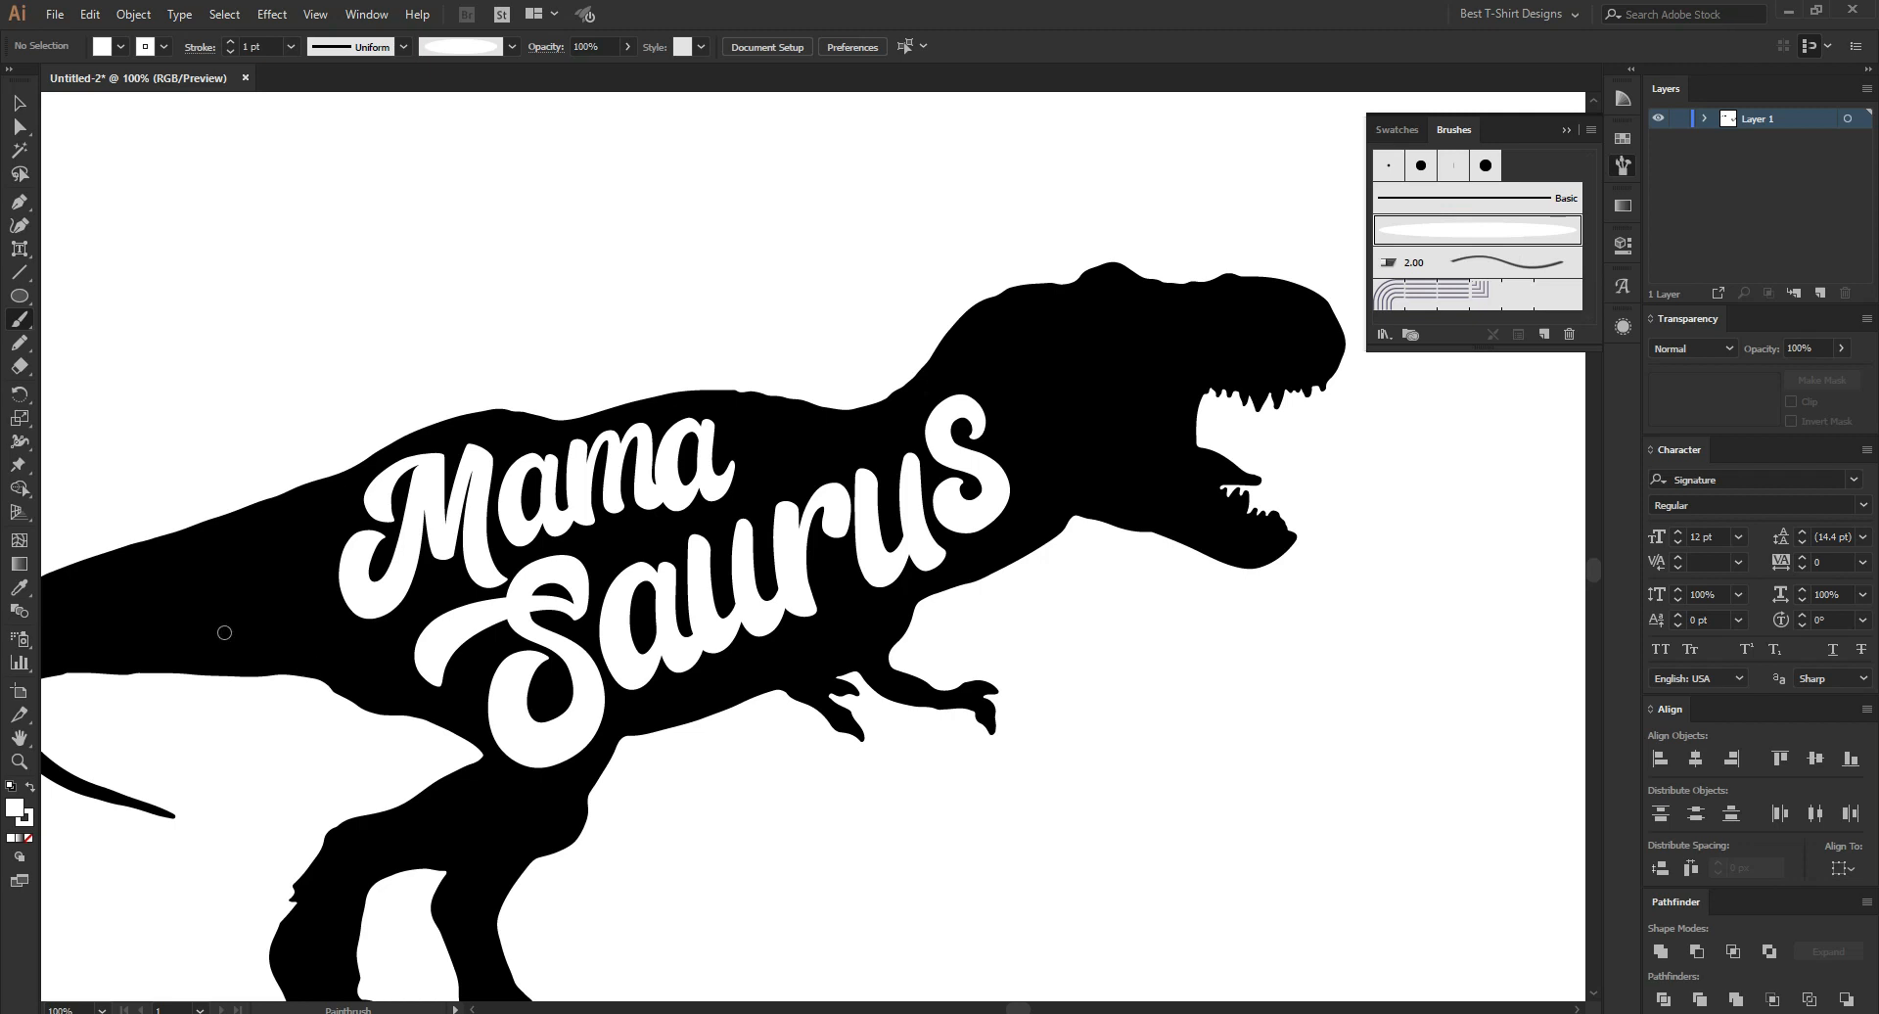
scroll(224, 632, up, 1)
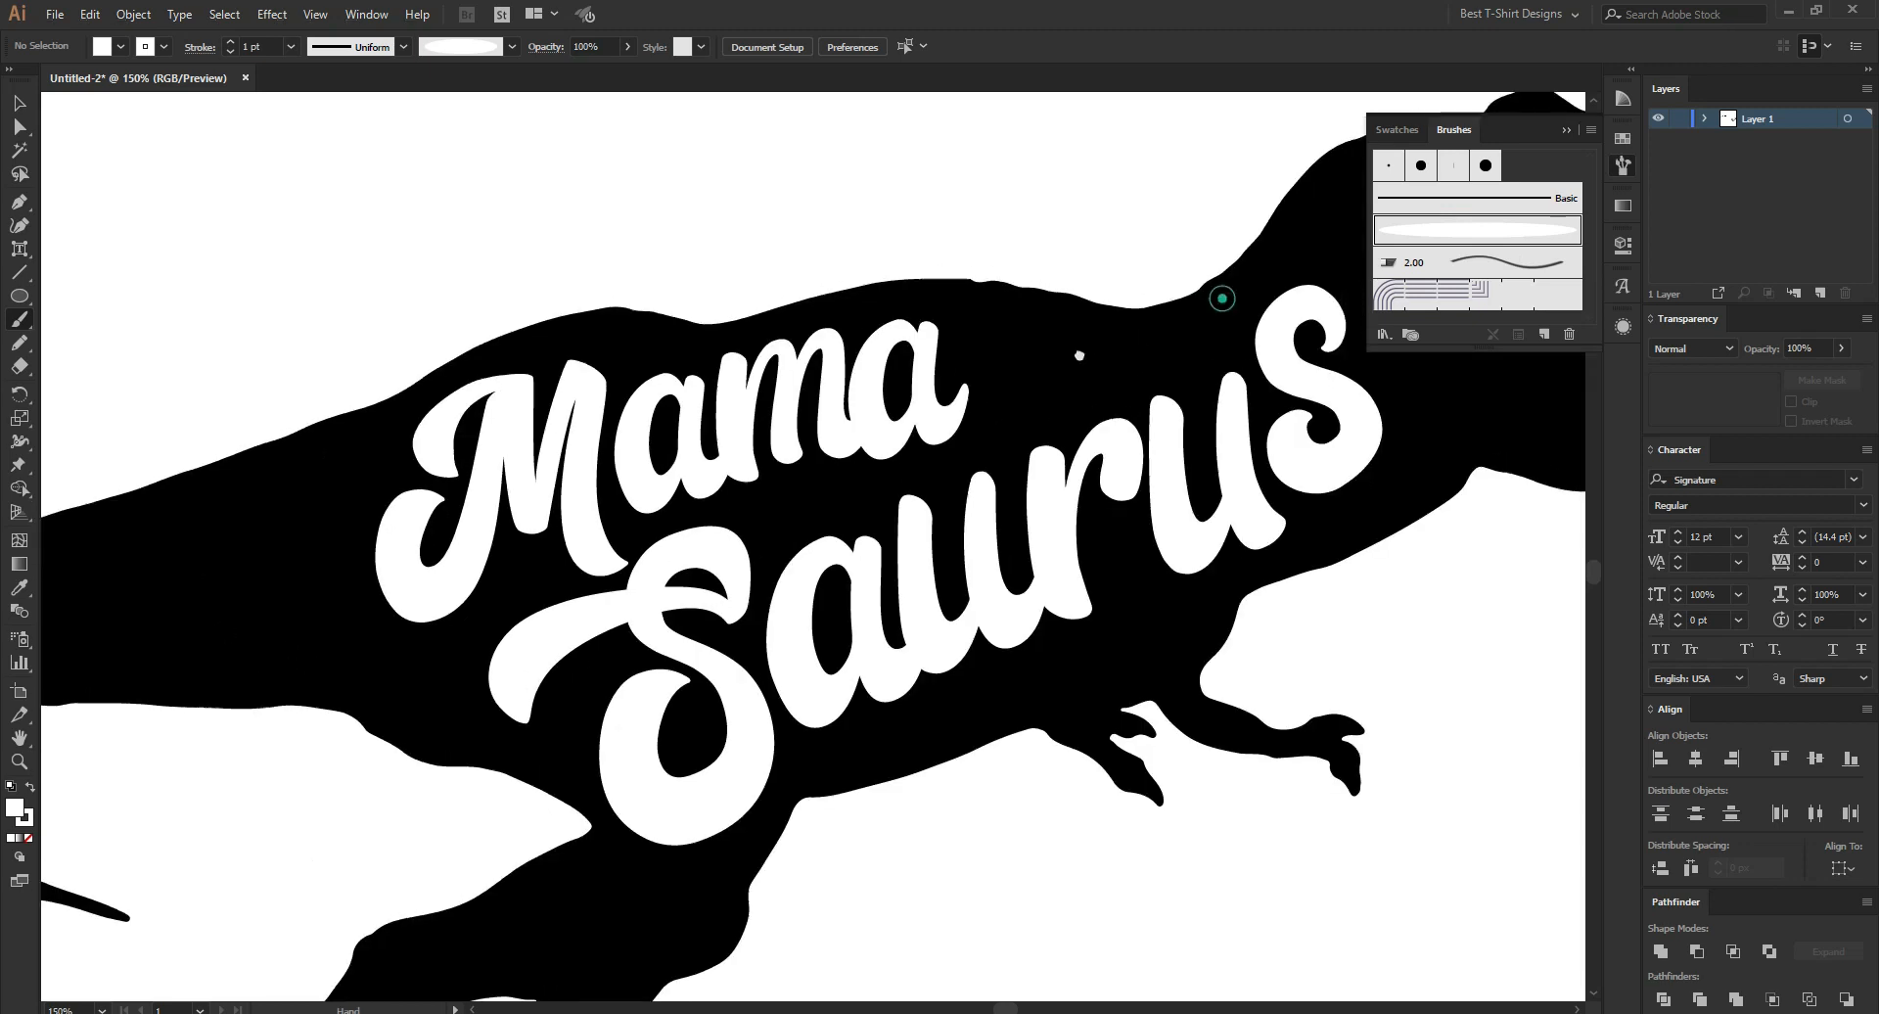
scroll(1222, 297, down, 1)
scroll(509, 454, up, 2)
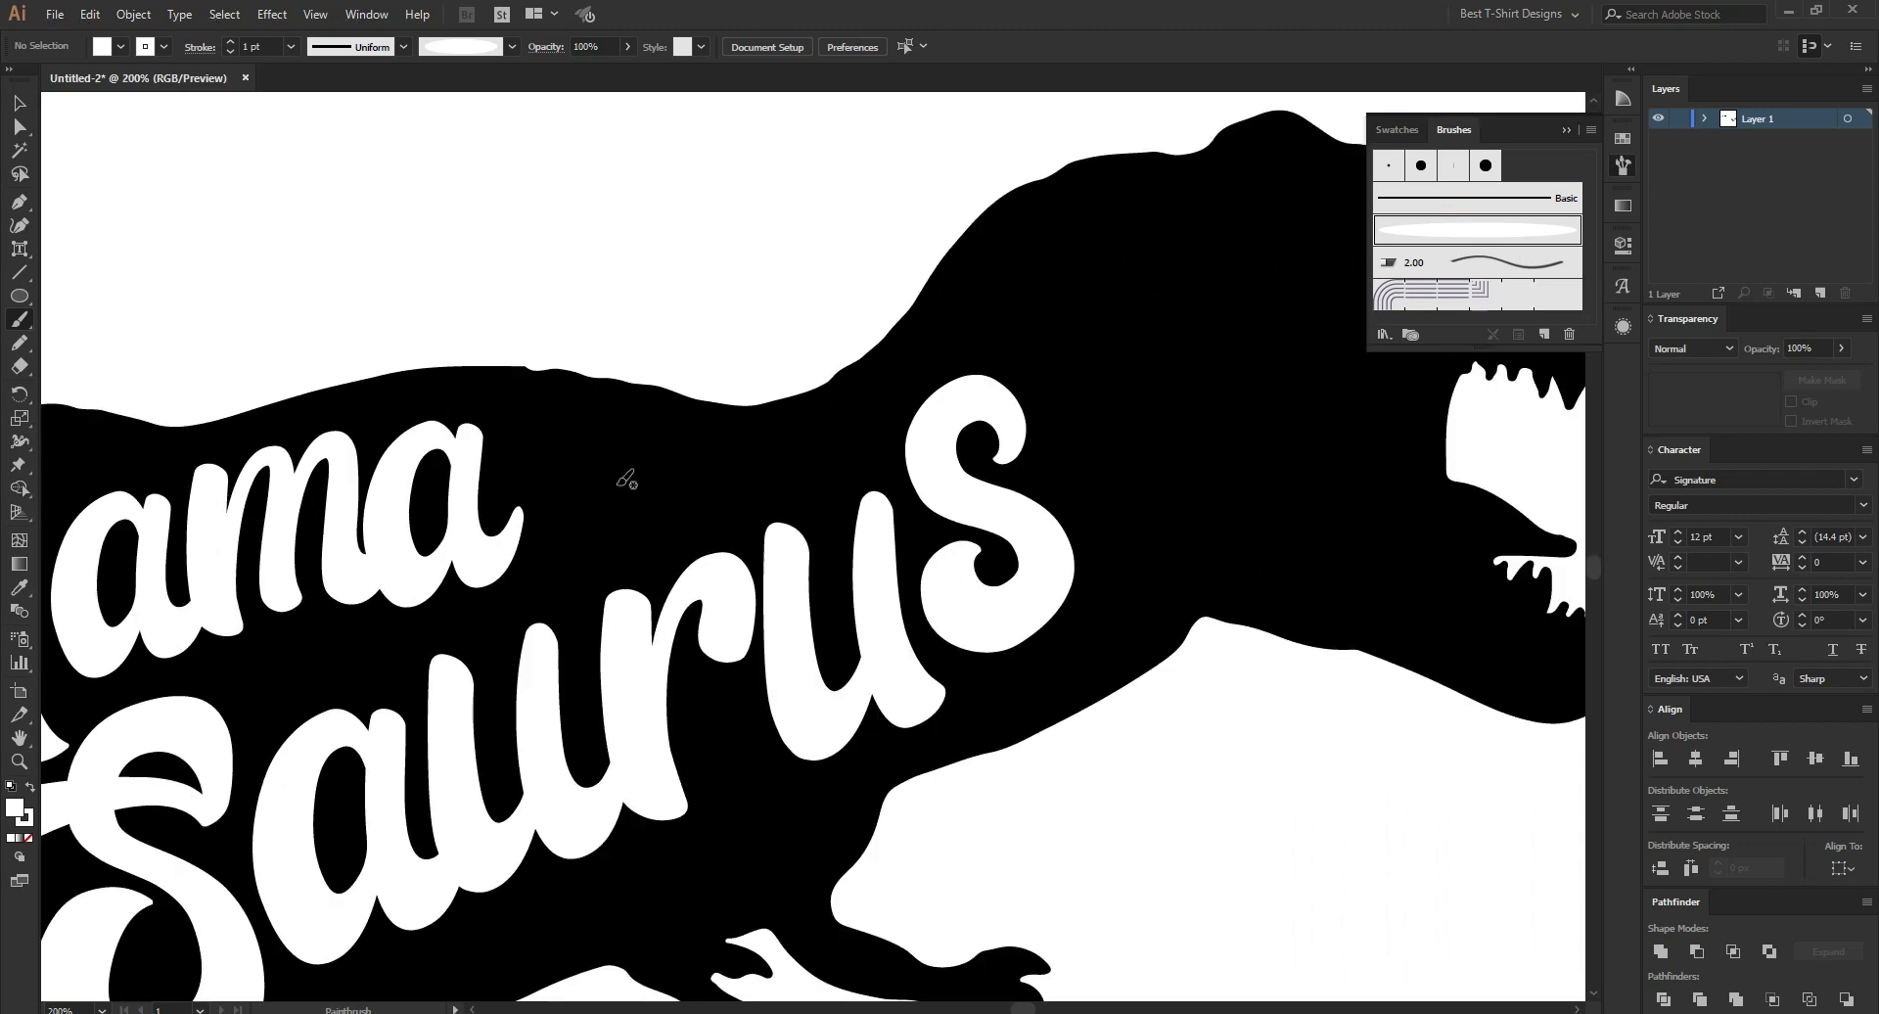
mouse_move(546, 423)
mouse_down()
mouse_move(600, 470)
mouse_move(726, 489)
mouse_move(840, 449)
mouse_up()
drag(635, 481, 746, 445)
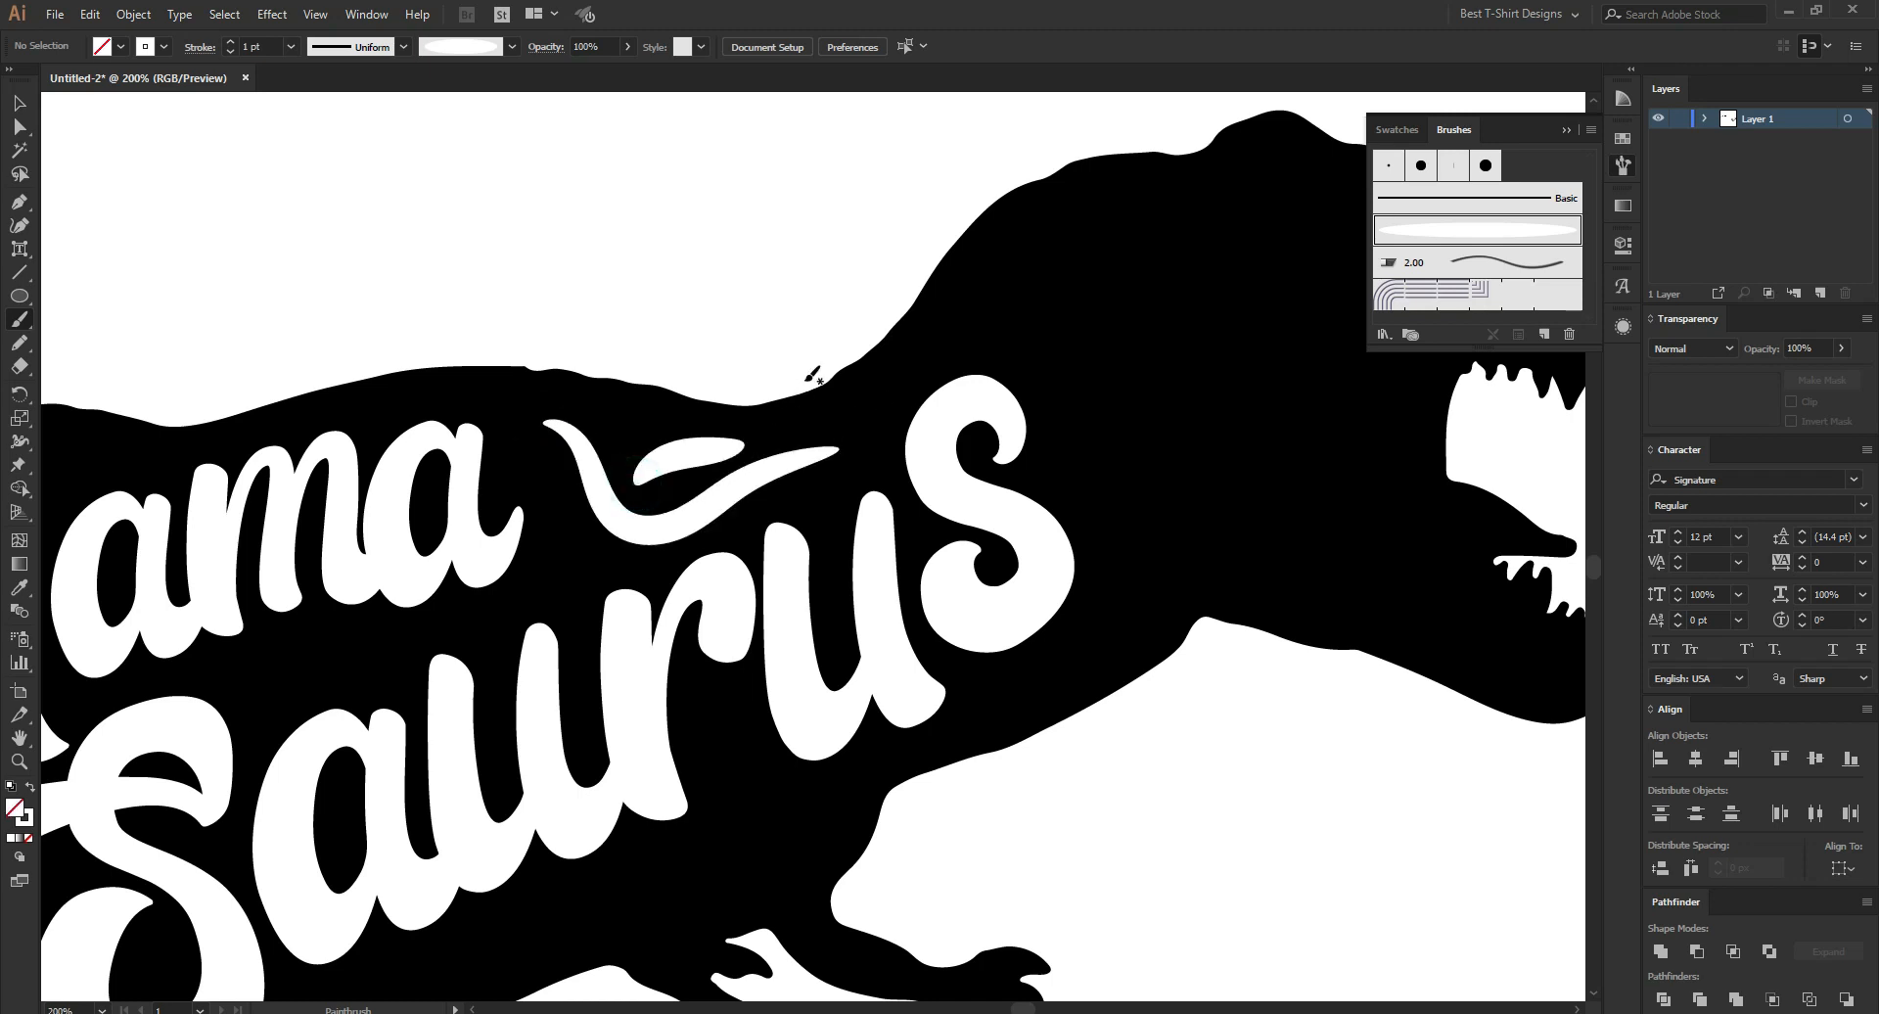
key(ctrl+z)
drag(657, 494, 582, 384)
key(ctrl+z)
Paint a curved white accent stroke around the outer side of the final s of Saurus.
scroll(1027, 483, down, 4)
scroll(1043, 480, up, 4)
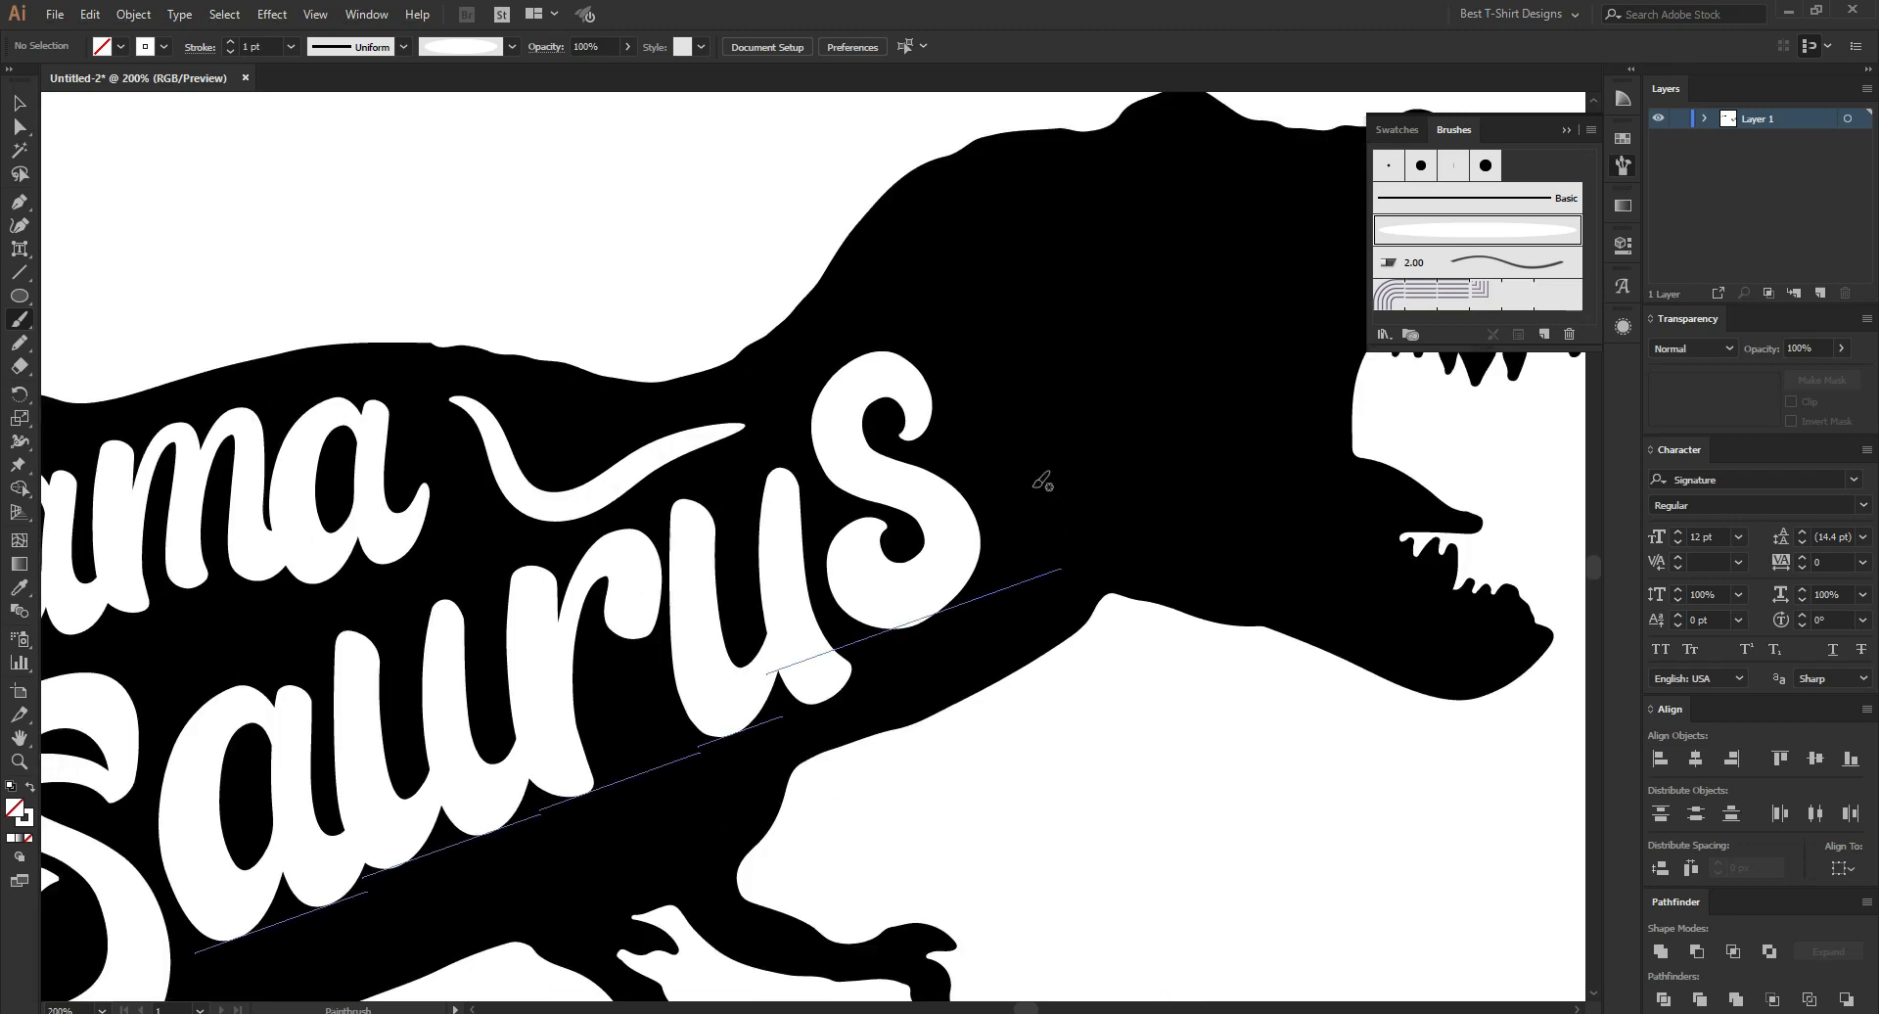
mouse_move(977, 454)
mouse_down()
mouse_move(1015, 491)
mouse_move(1031, 561)
mouse_move(922, 668)
mouse_up()
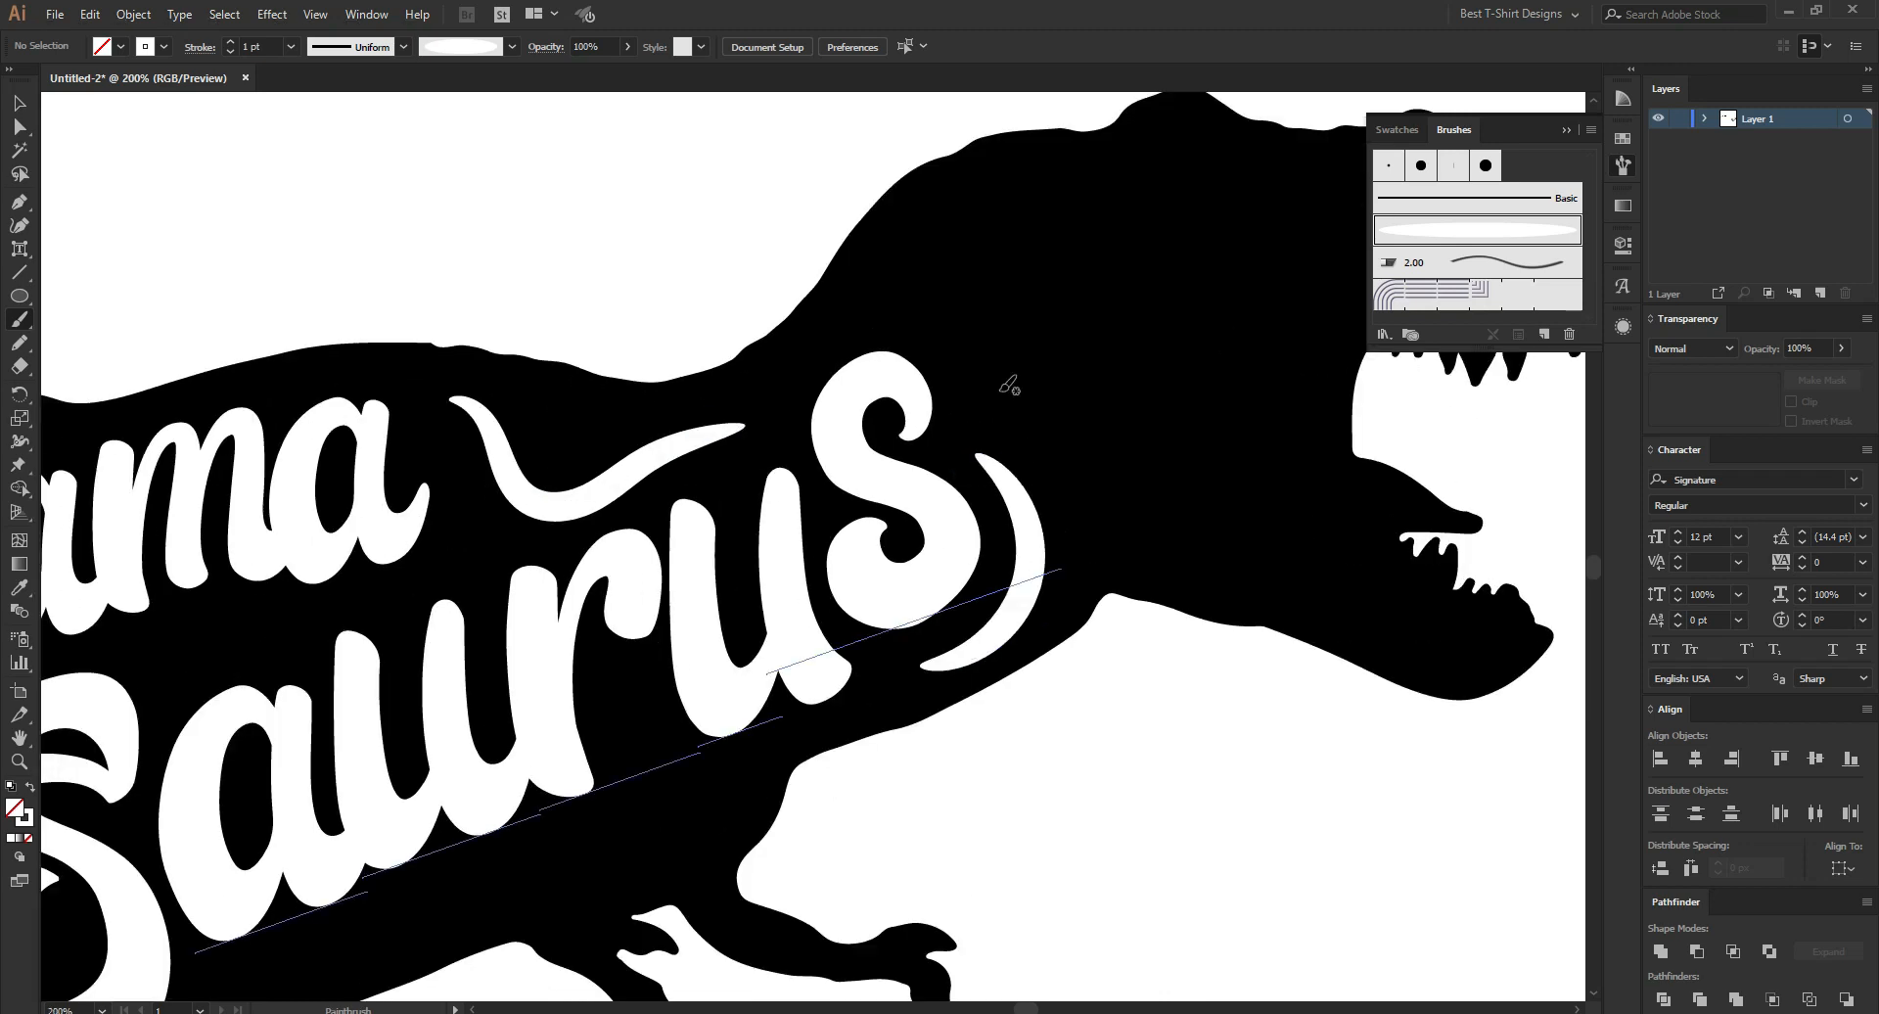
drag(861, 377, 1169, 196)
key(ctrl+z)
Paint two joined accent strokes beside the swash of the capital S, and a short wavy stroke above the a of Saurus.
scroll(1081, 336, down, 2)
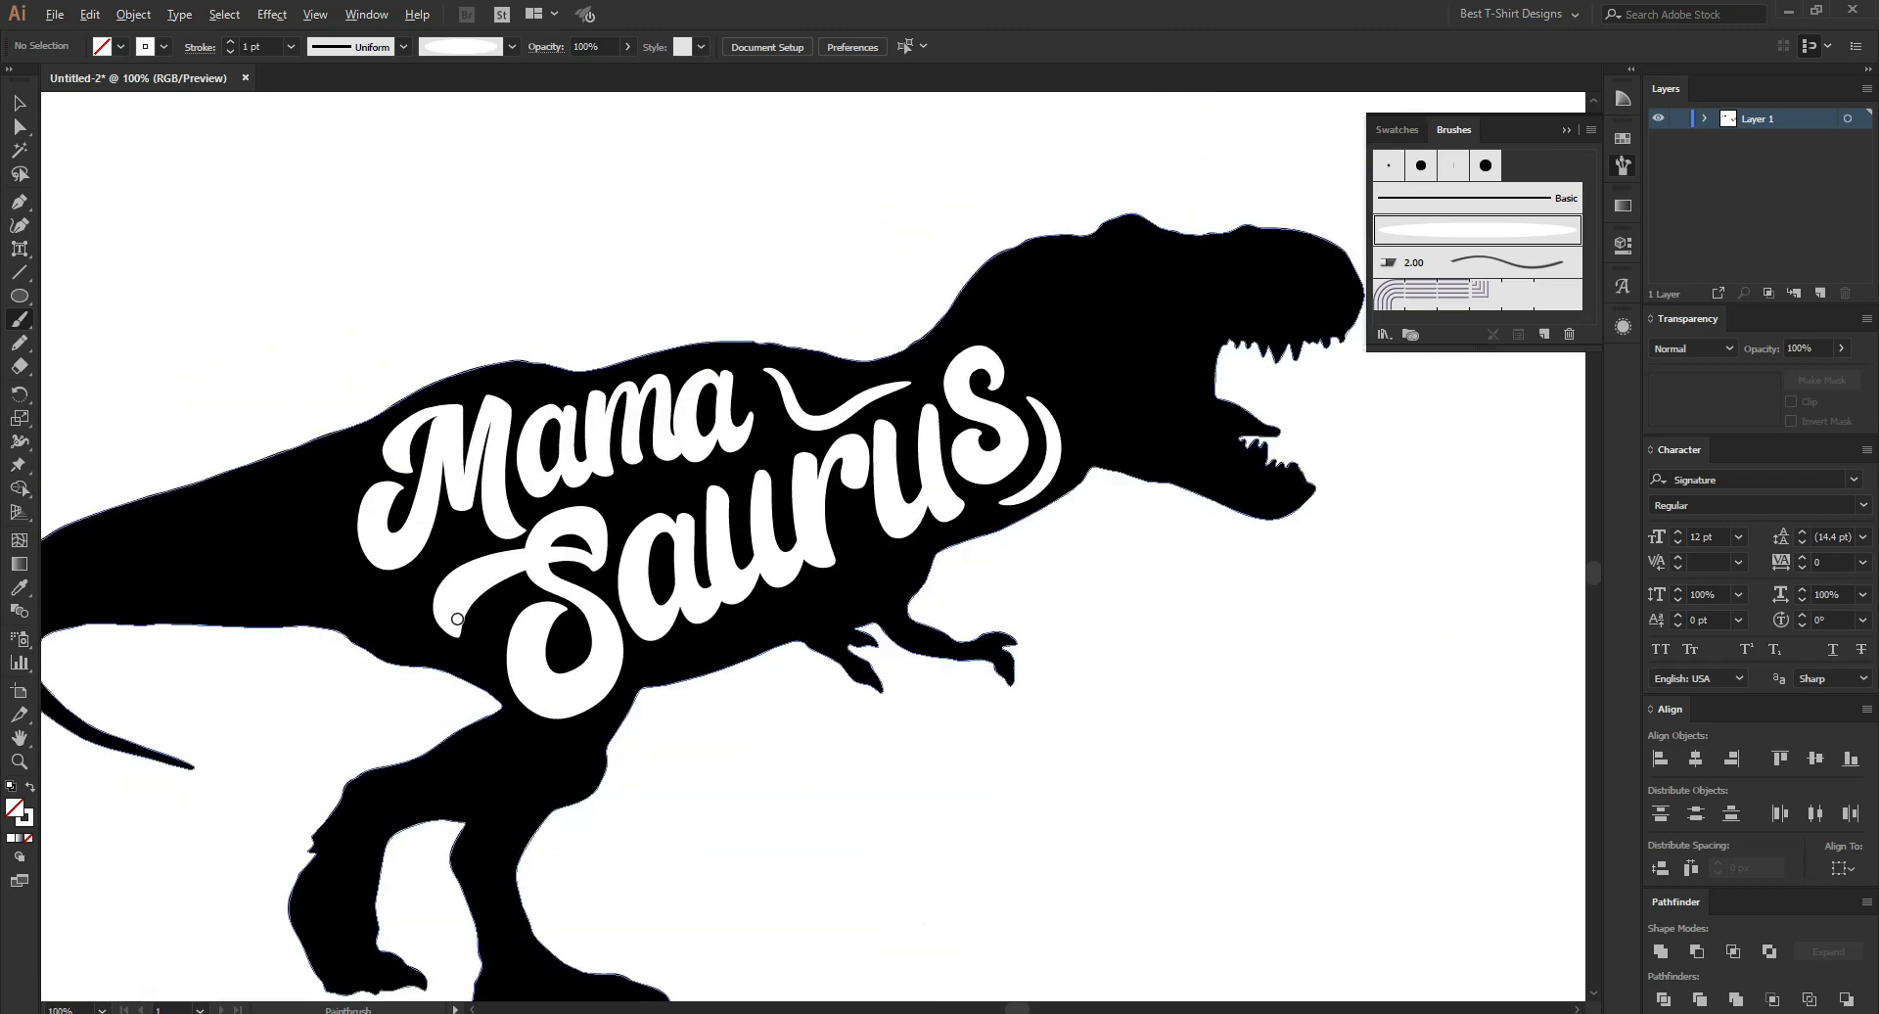
scroll(409, 609, up, 2)
mouse_move(258, 521)
mouse_down()
mouse_move(386, 563)
mouse_move(442, 685)
mouse_up()
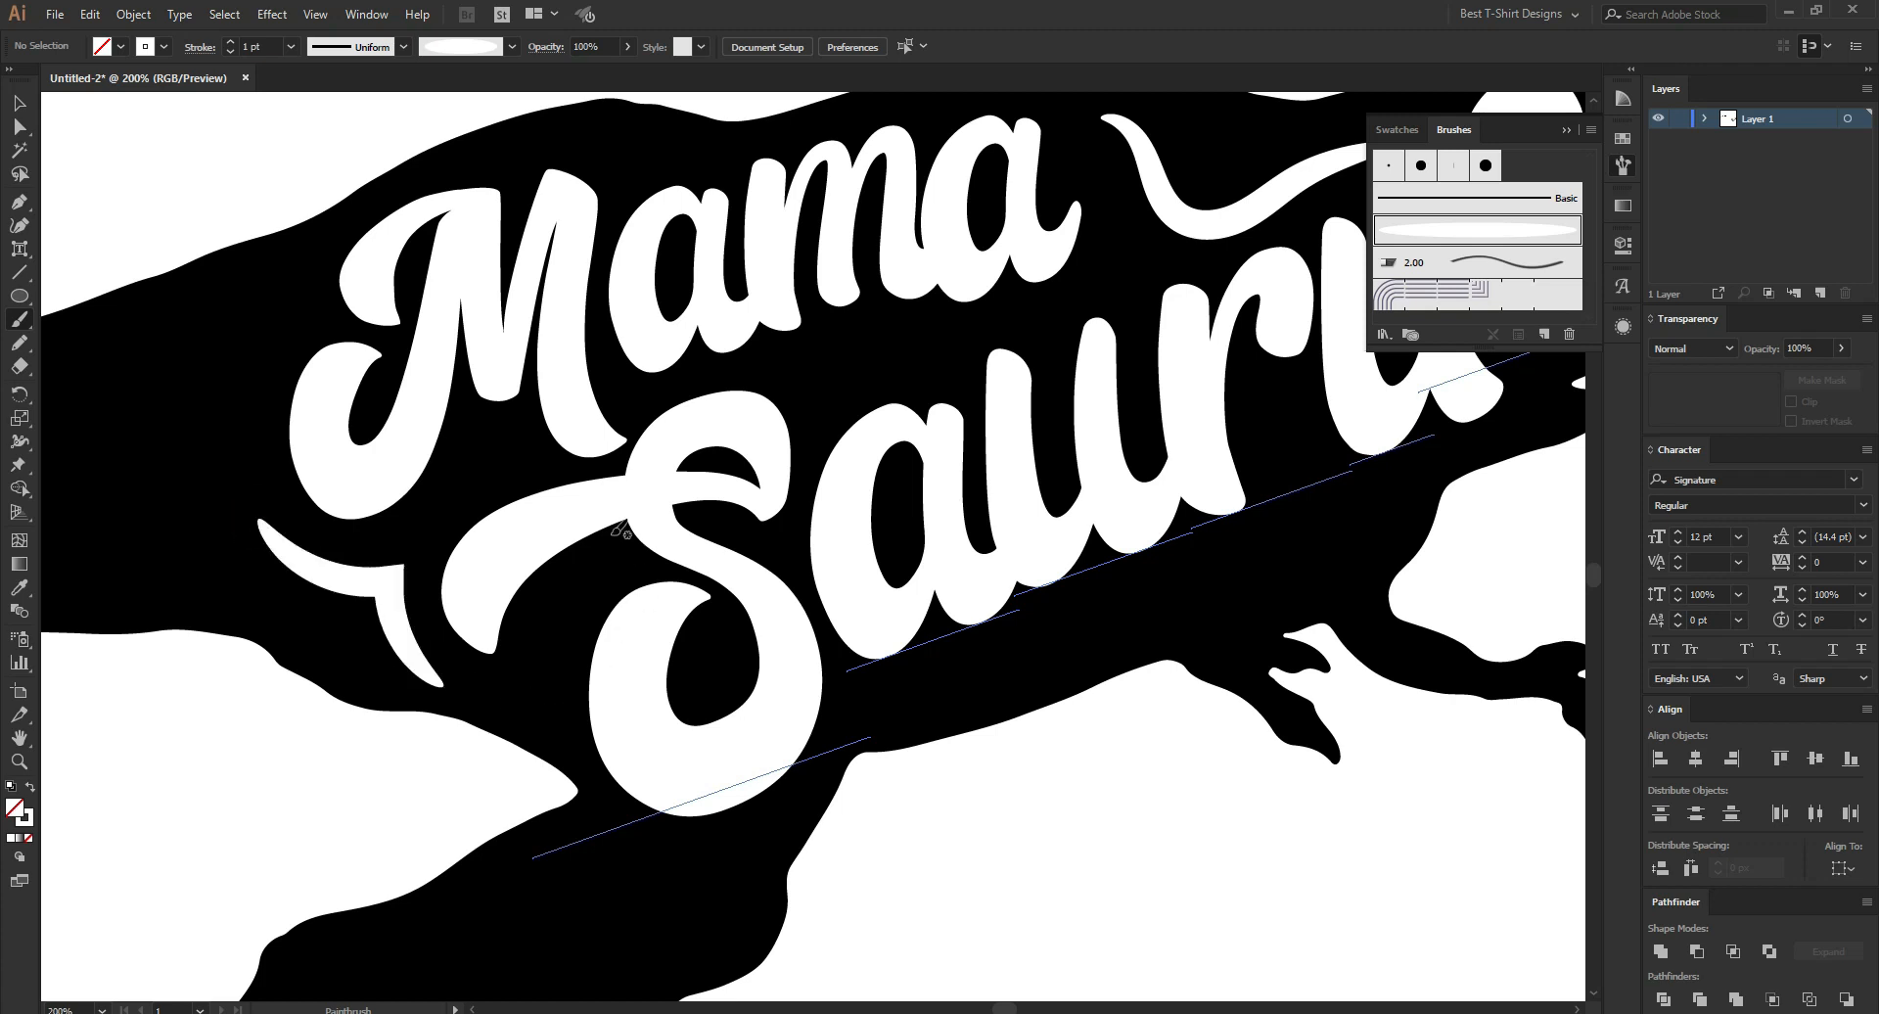
scroll(621, 530, down, 2)
scroll(880, 362, up, 2)
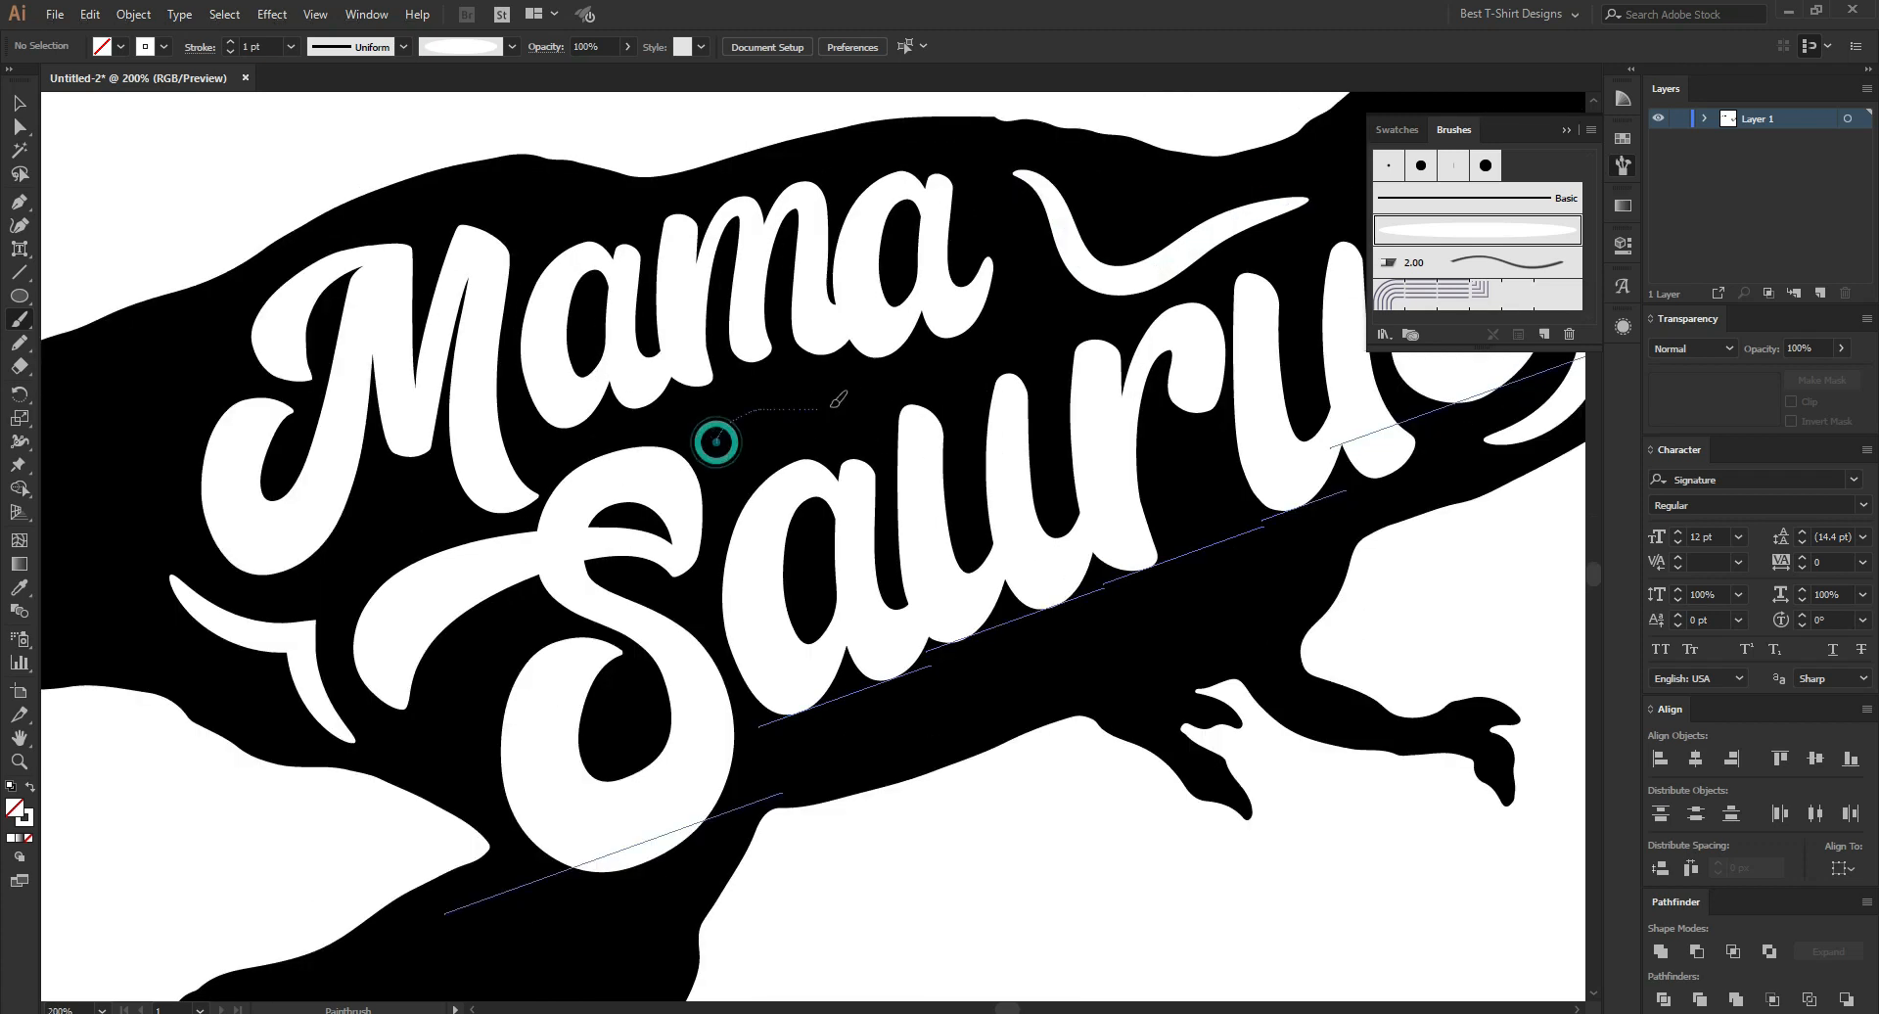
scroll(876, 491, down, 2)
scroll(395, 464, up, 2)
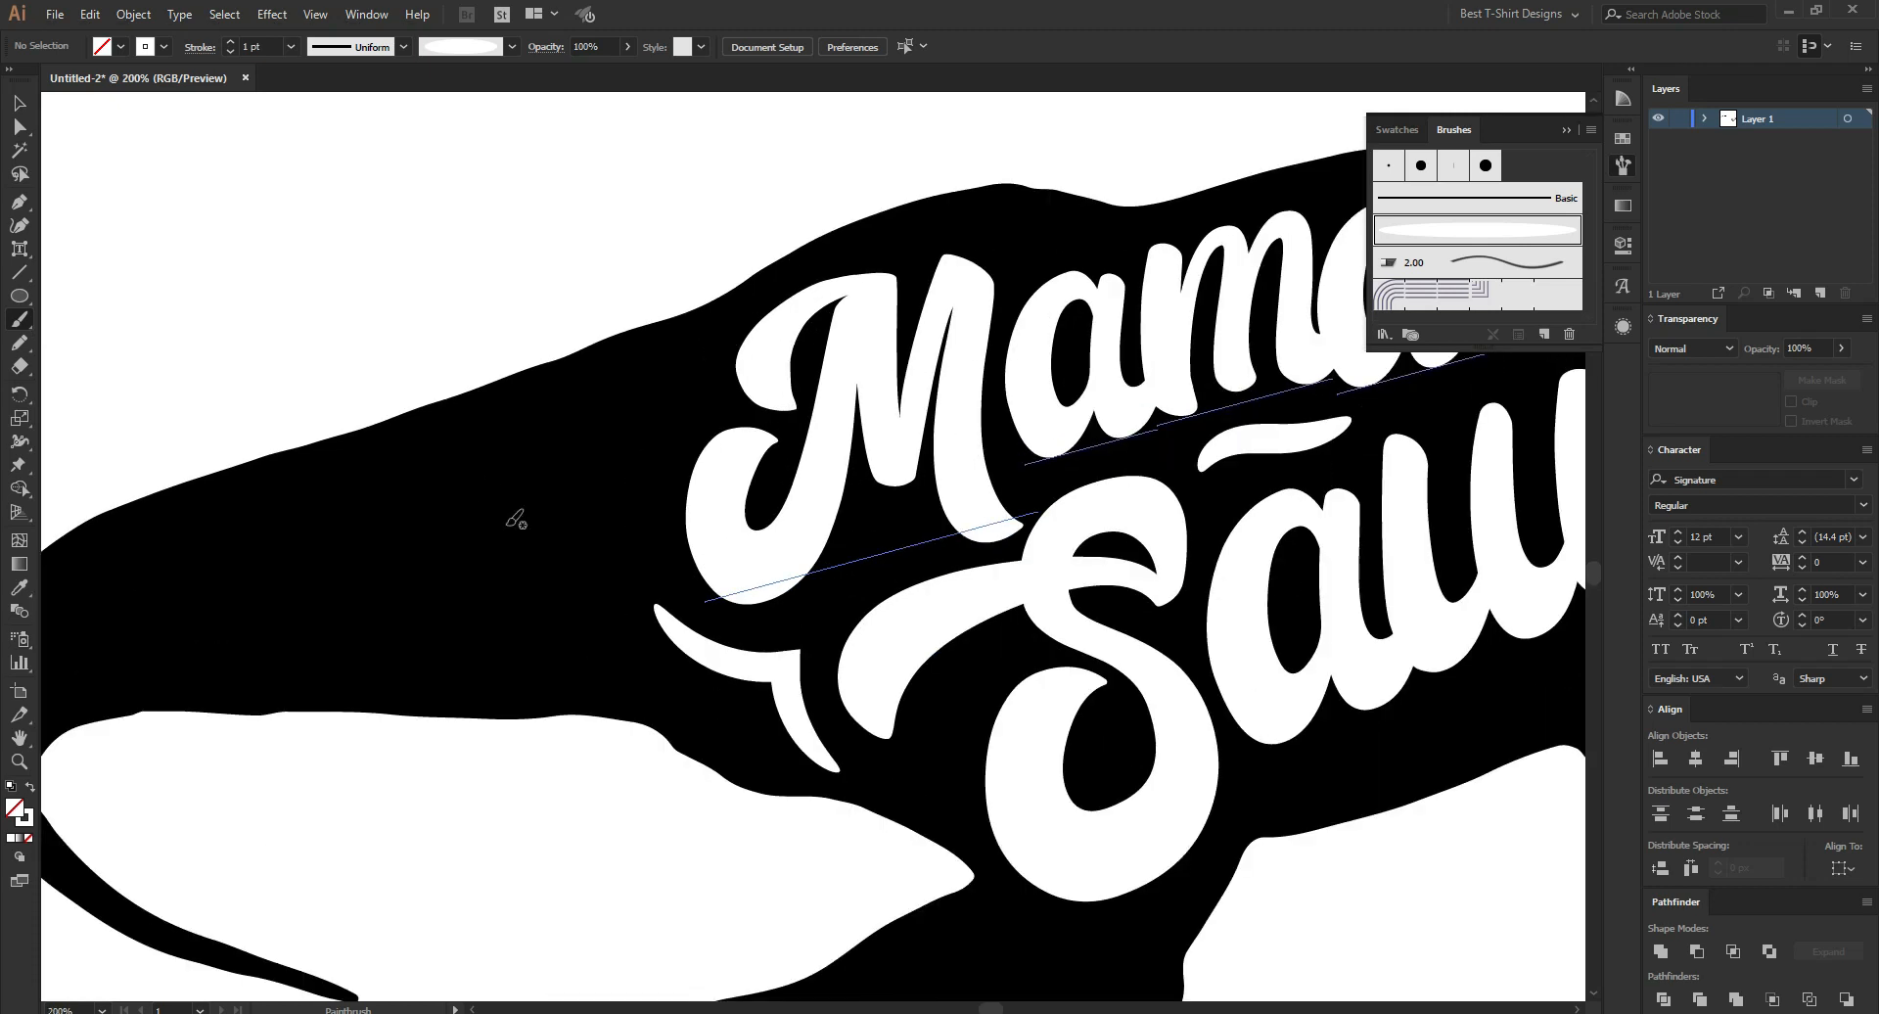
Paint pointed white accent strokes along the upper and lower edges of the tail, ending in short curves near the lettering.
mouse_move(154, 570)
mouse_down()
mouse_move(650, 380)
mouse_move(616, 539)
mouse_up()
scroll(926, 440, down, 1)
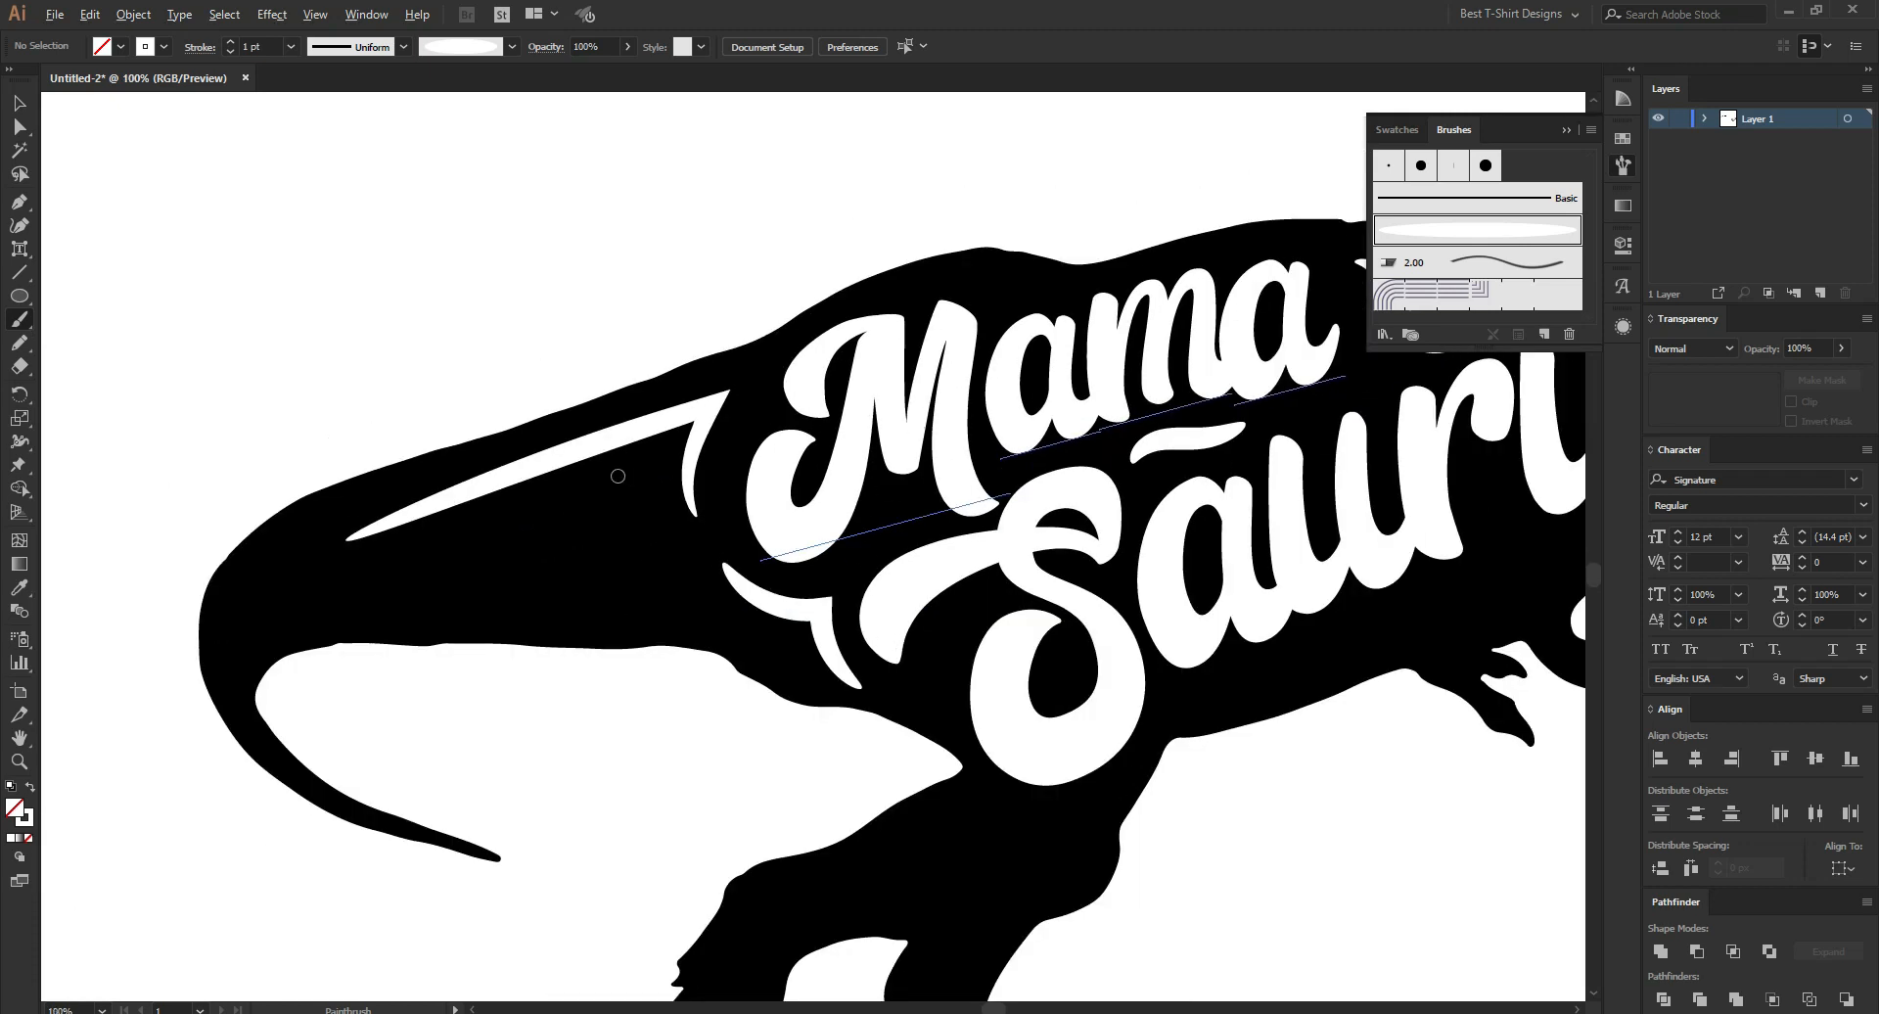
scroll(618, 476, down, 2)
scroll(596, 528, up, 4)
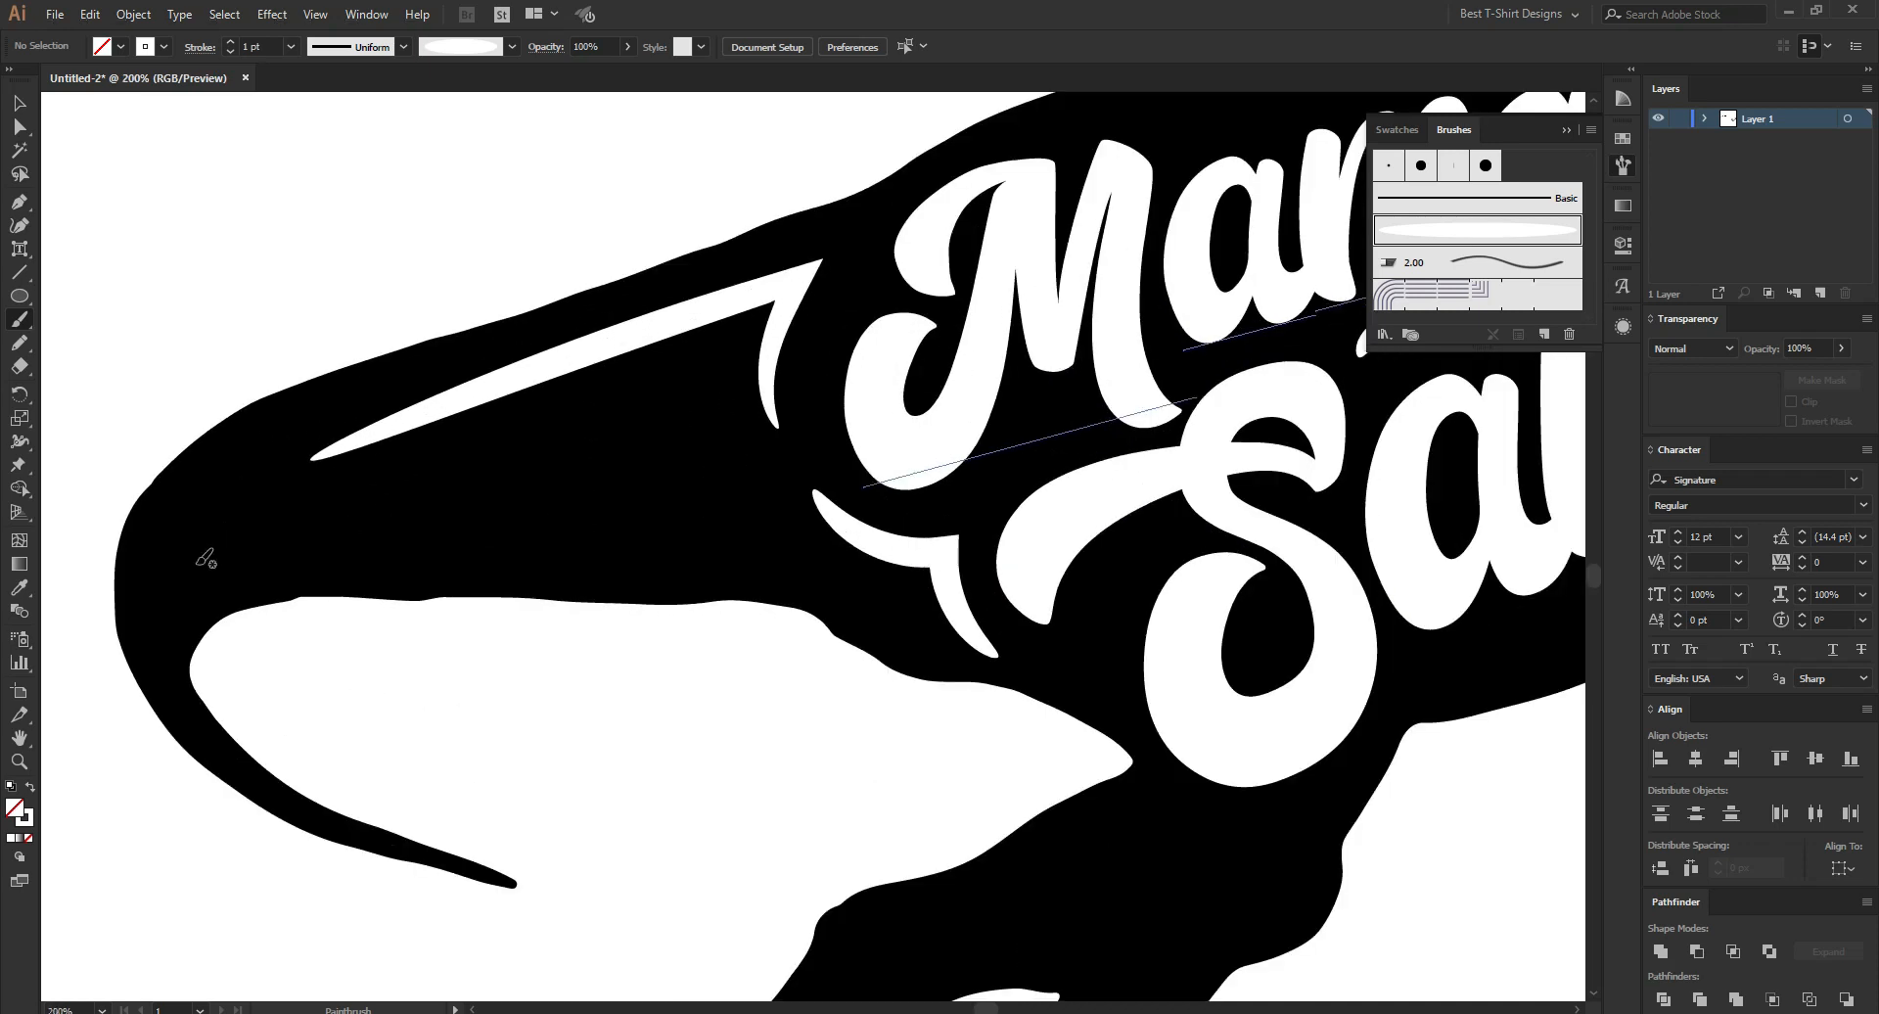
mouse_move(155, 638)
mouse_down()
mouse_move(173, 600)
mouse_move(334, 548)
mouse_move(766, 556)
mouse_move(711, 421)
mouse_up()
scroll(356, 399, down, 2)
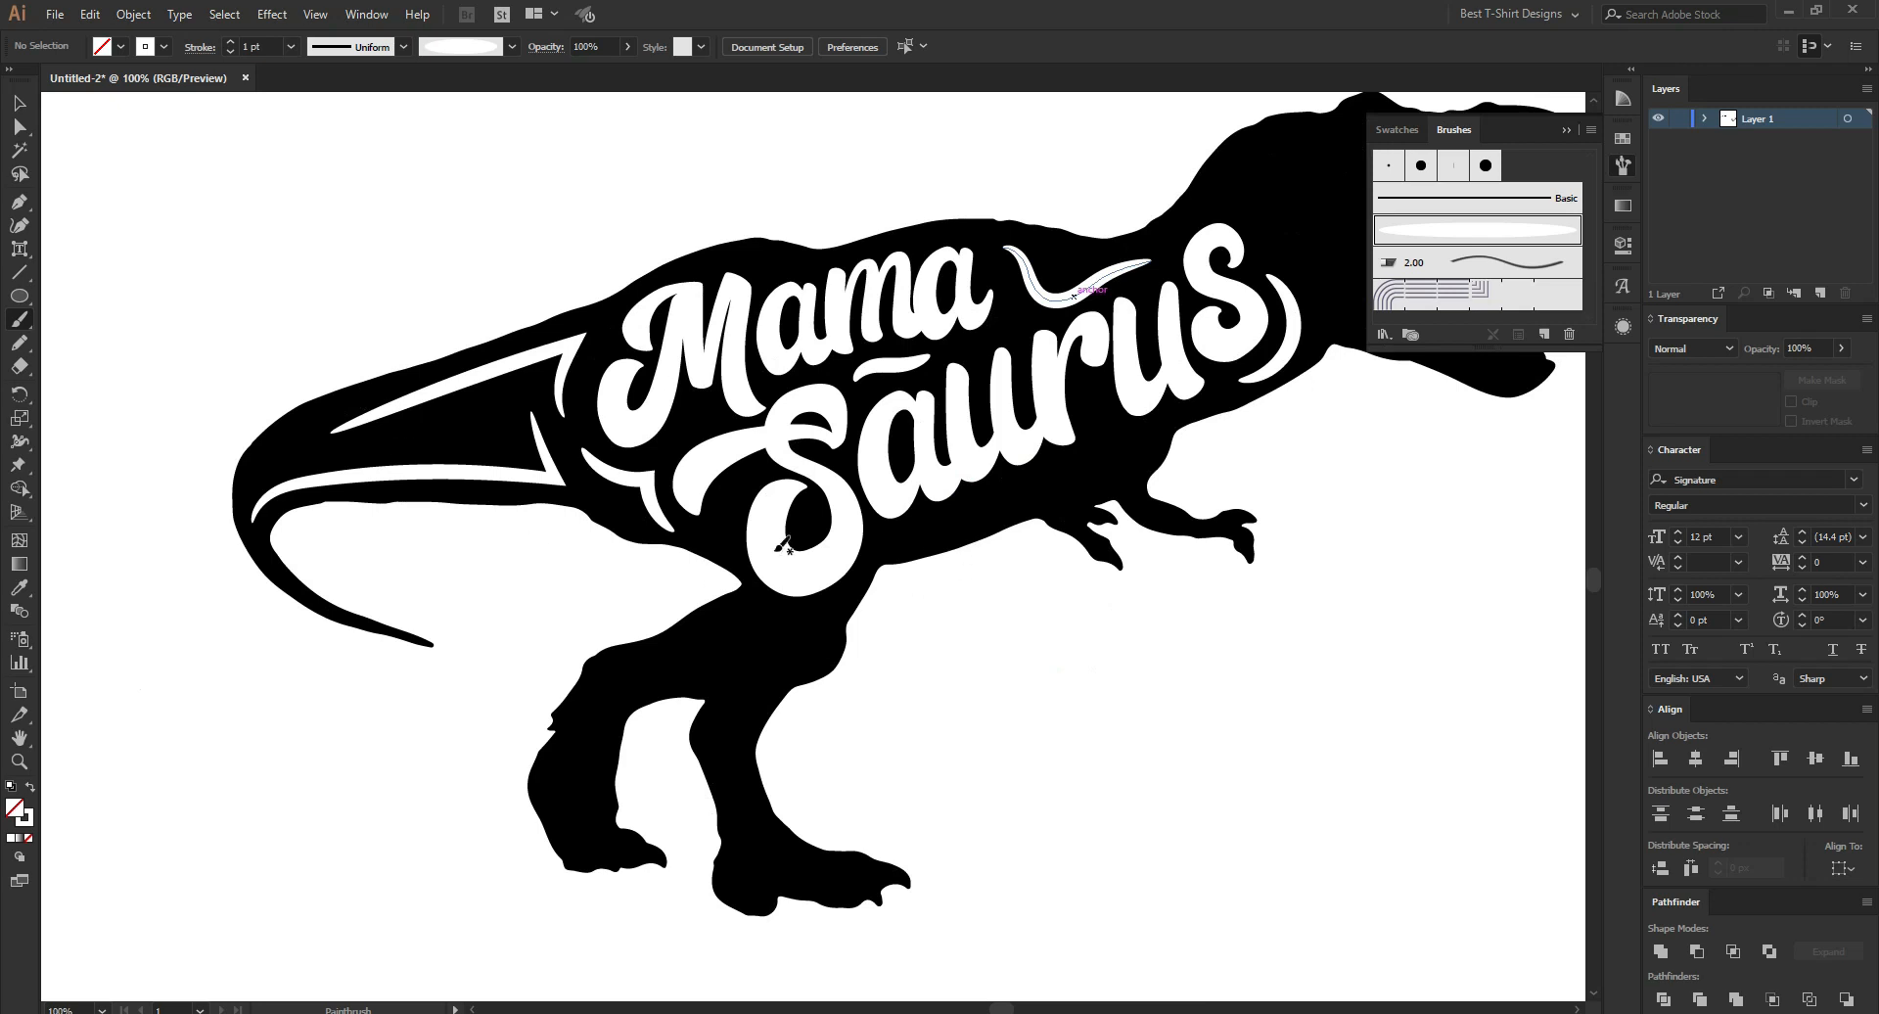
scroll(495, 591, down, 1)
scroll(1113, 357, up, 3)
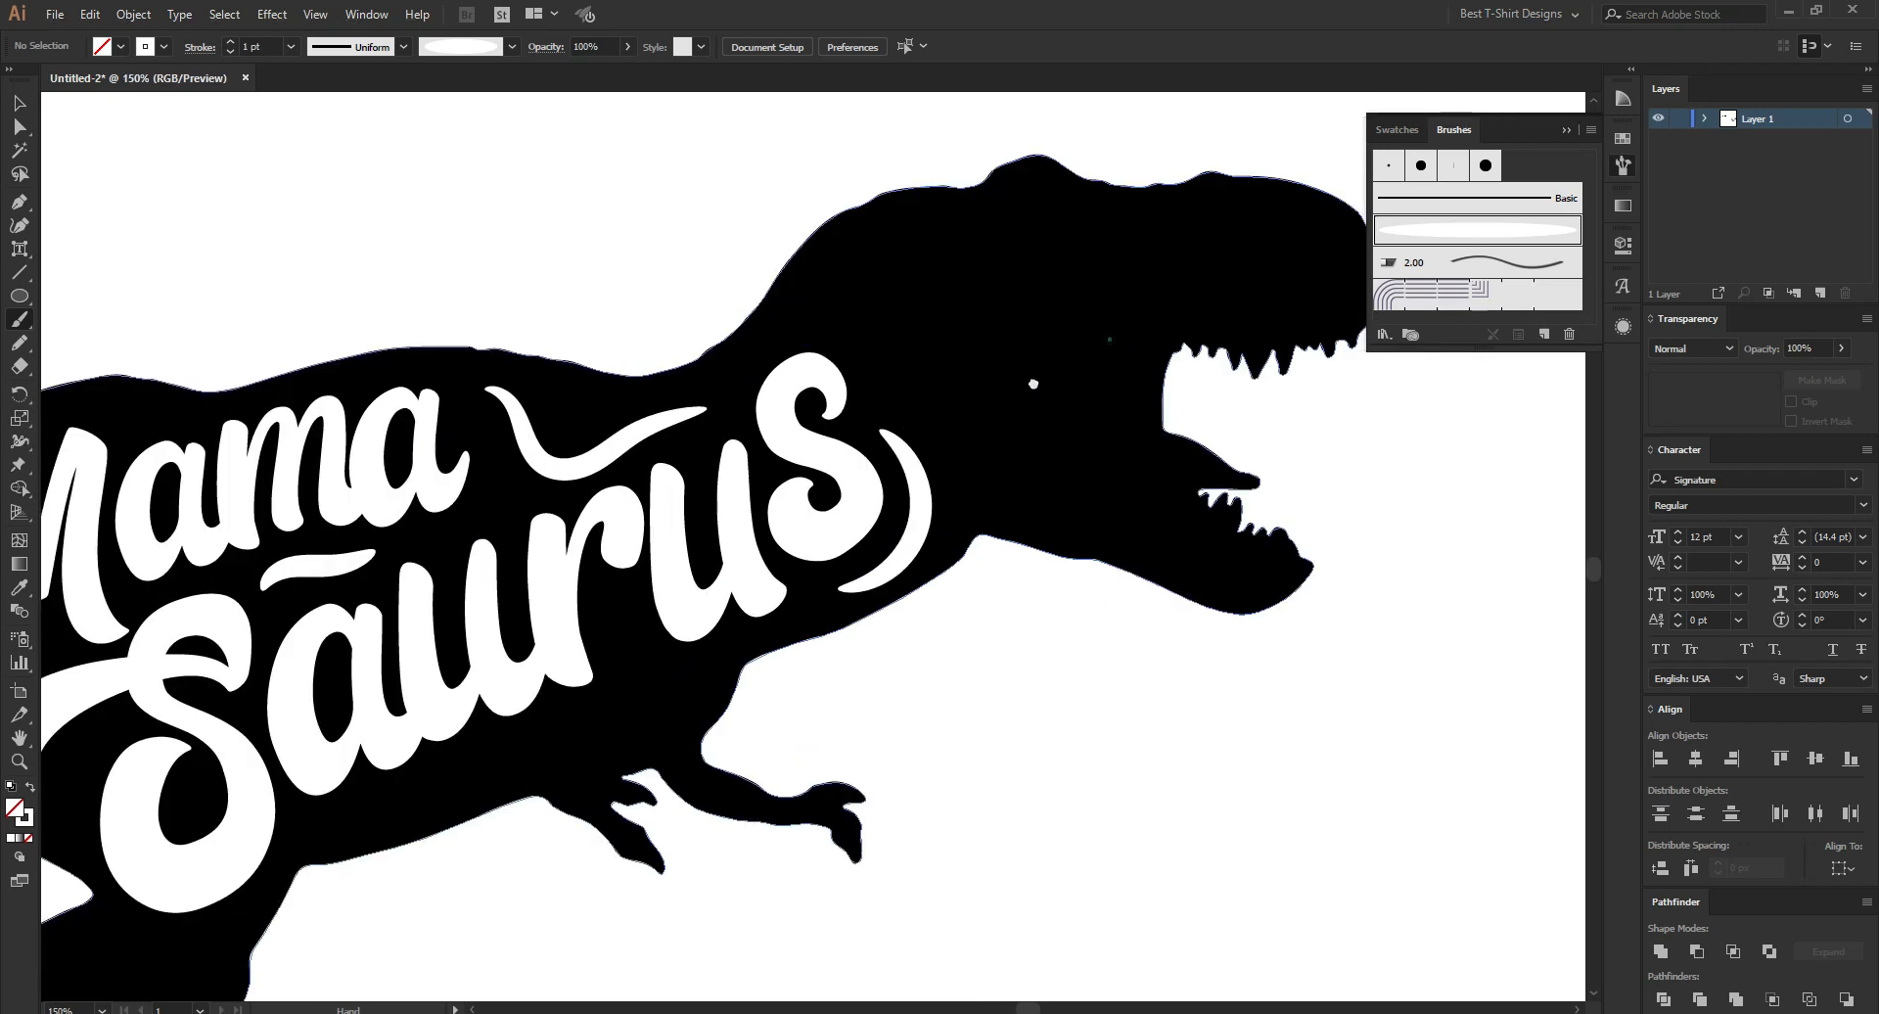
mouse_move(583, 534)
mouse_down()
mouse_move(536, 473)
mouse_move(486, 453)
mouse_up()
drag(861, 291, 1026, 320)
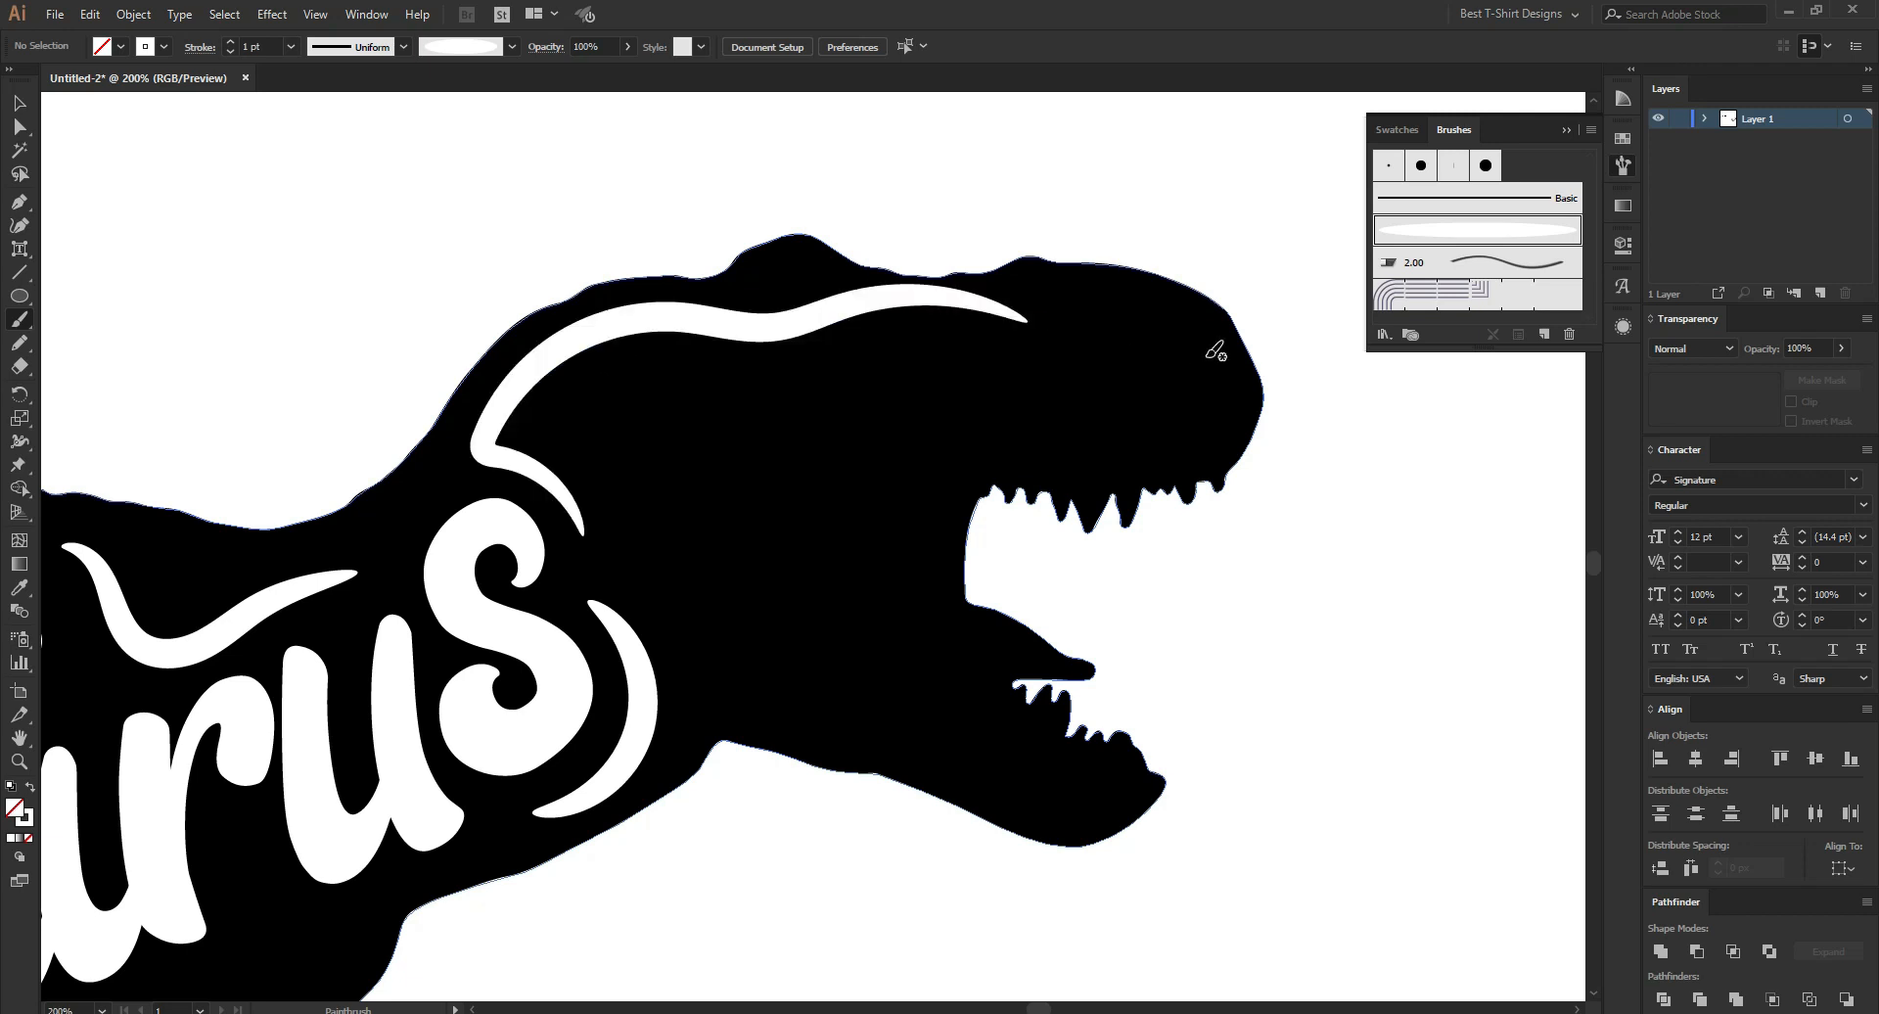
key(ctrl+z)
Paint a wavy accent stroke from the snout along the head, curling down near the s of Saurus, and three curved stripes behind the jaw.
mouse_move(1212, 415)
mouse_down()
mouse_move(1139, 322)
mouse_move(1029, 313)
mouse_move(875, 355)
mouse_up()
mouse_move(506, 399)
mouse_down()
mouse_move(563, 464)
mouse_move(580, 519)
mouse_up()
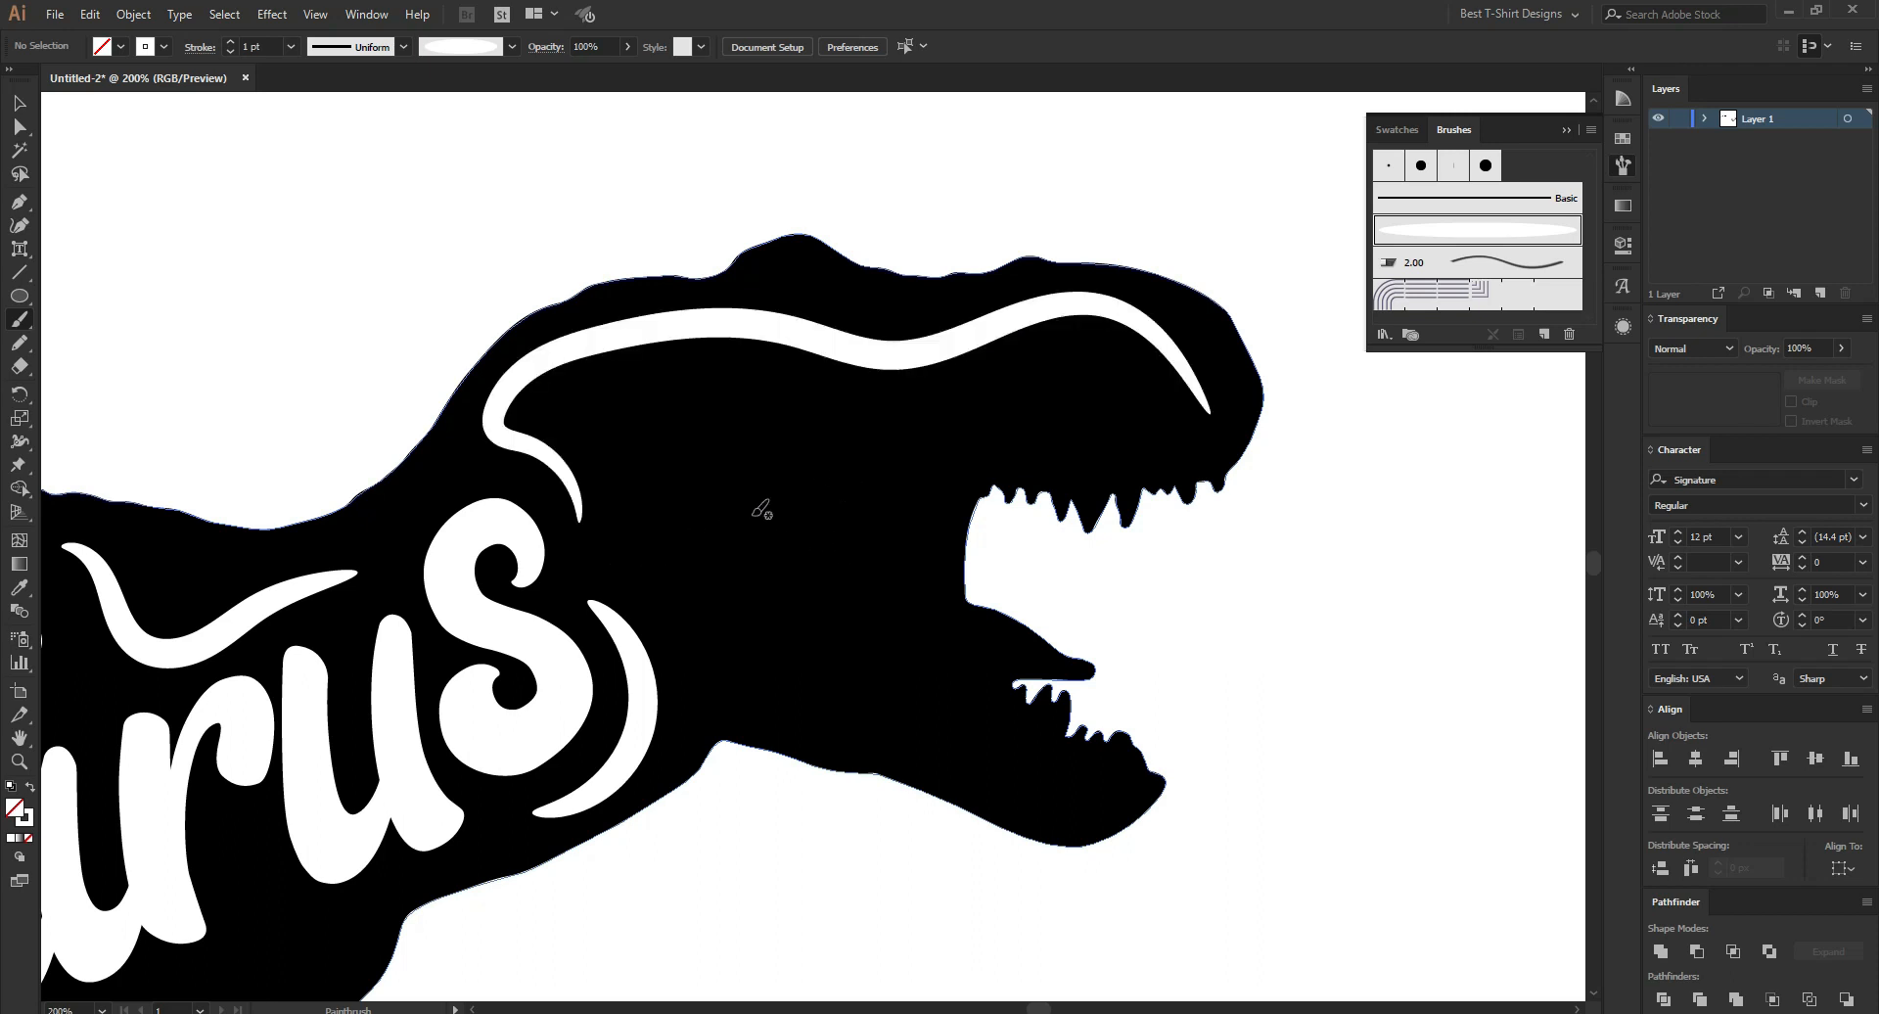
mouse_move(893, 448)
mouse_down()
mouse_move(875, 596)
mouse_move(915, 671)
mouse_up()
mouse_move(825, 425)
mouse_down()
mouse_move(808, 503)
mouse_move(830, 671)
mouse_up()
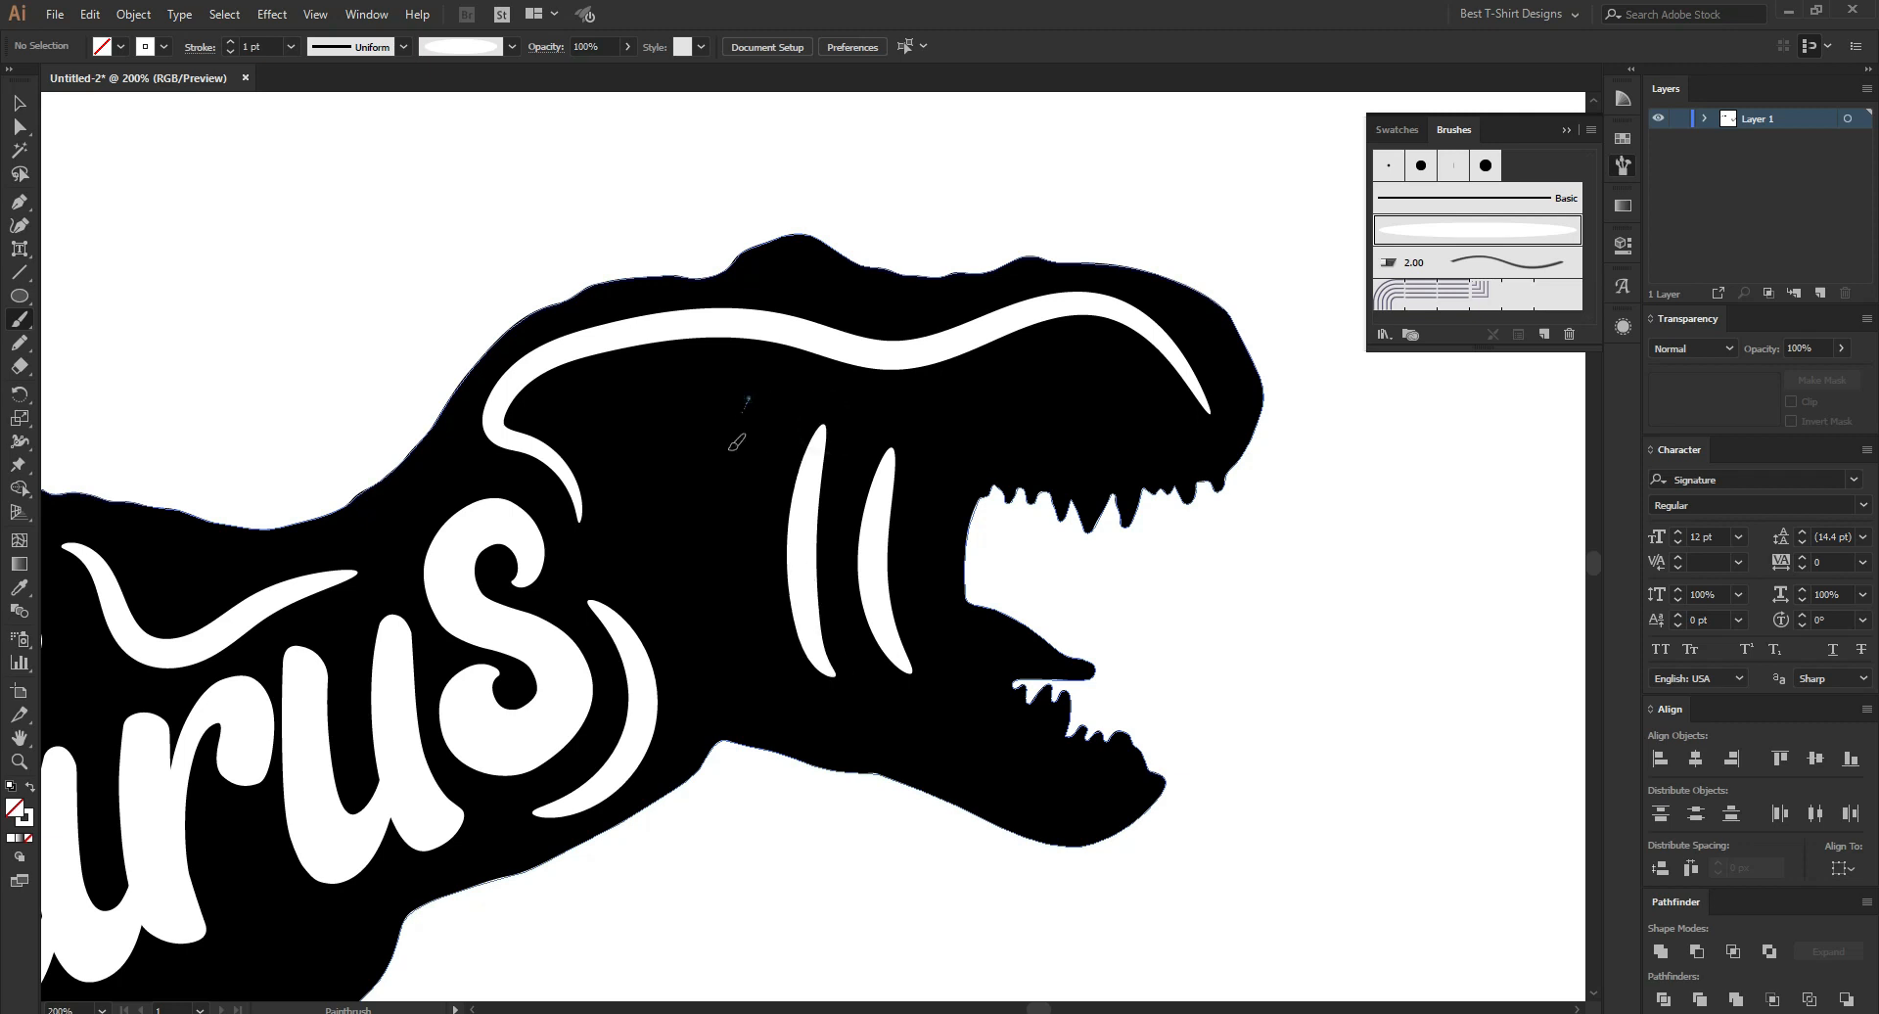
drag(759, 390, 752, 654)
scroll(1071, 442, down, 2)
scroll(1079, 437, down, 1)
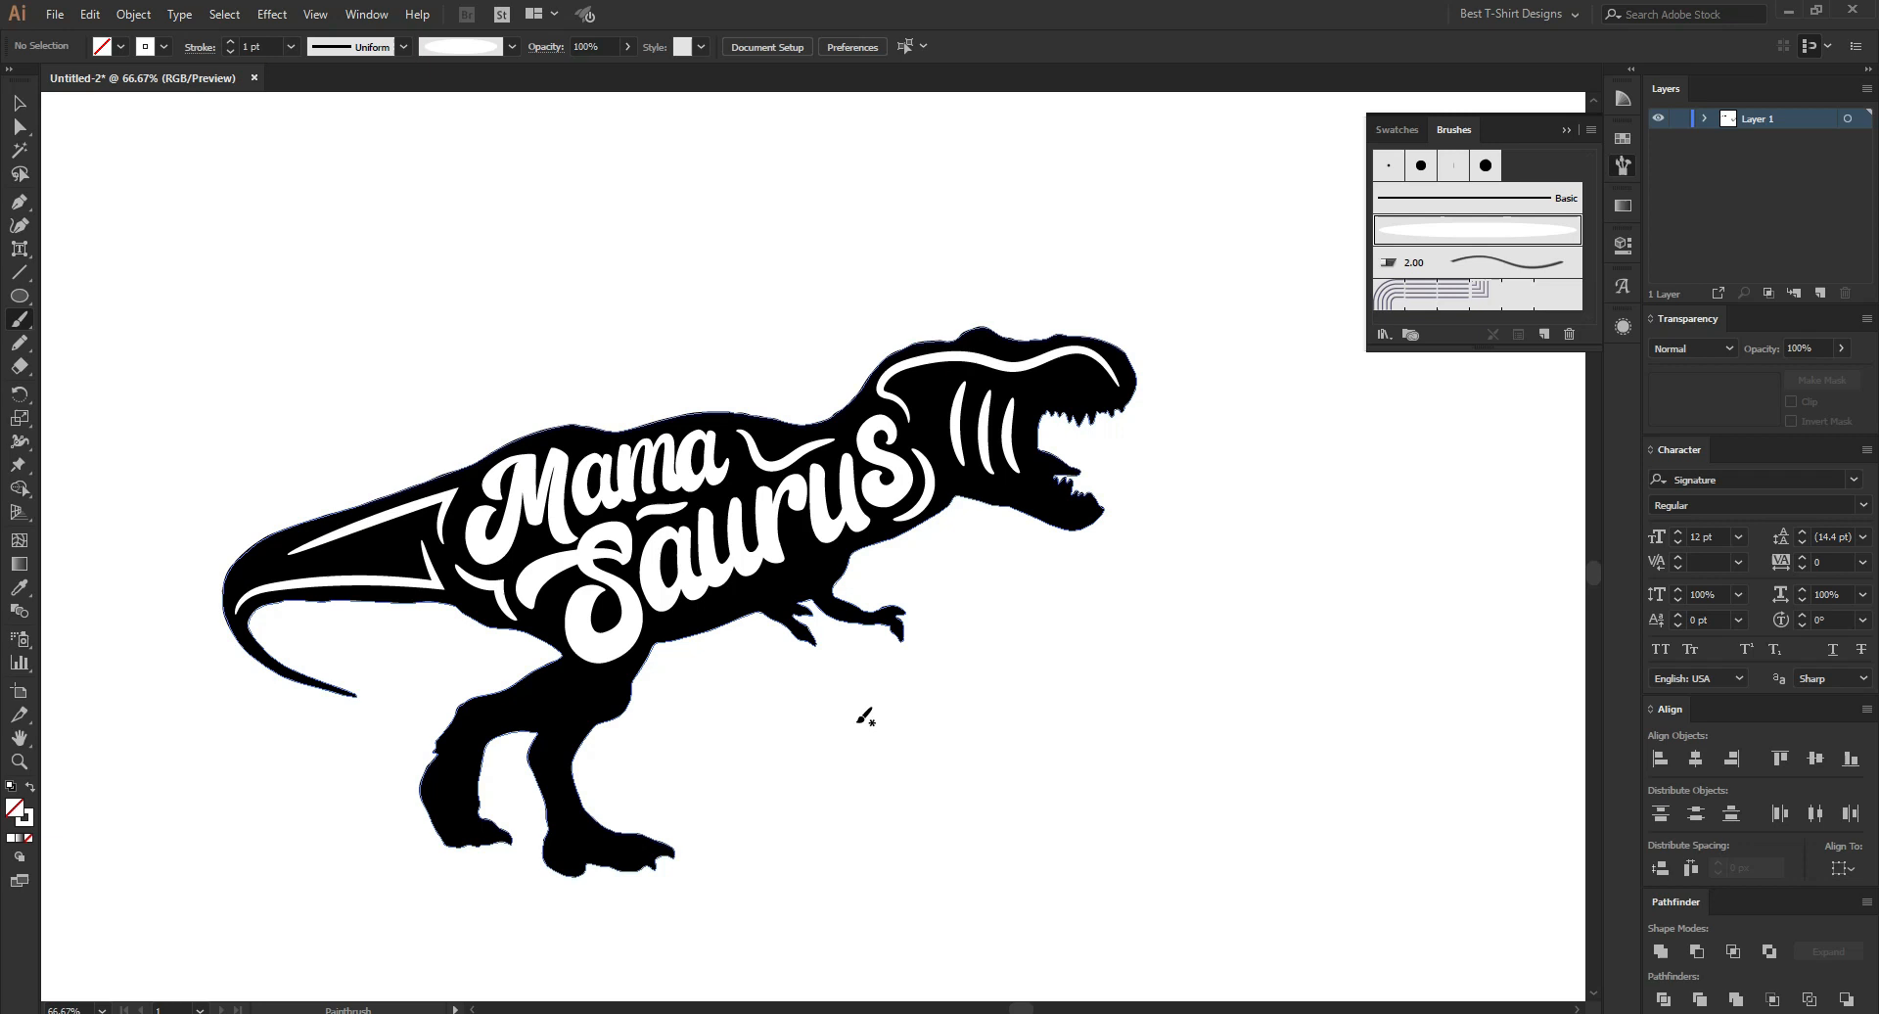
Paint a curved white accent stroke from the thigh along the rear leg, and another down the front leg toward the foot.
scroll(517, 769, up, 2)
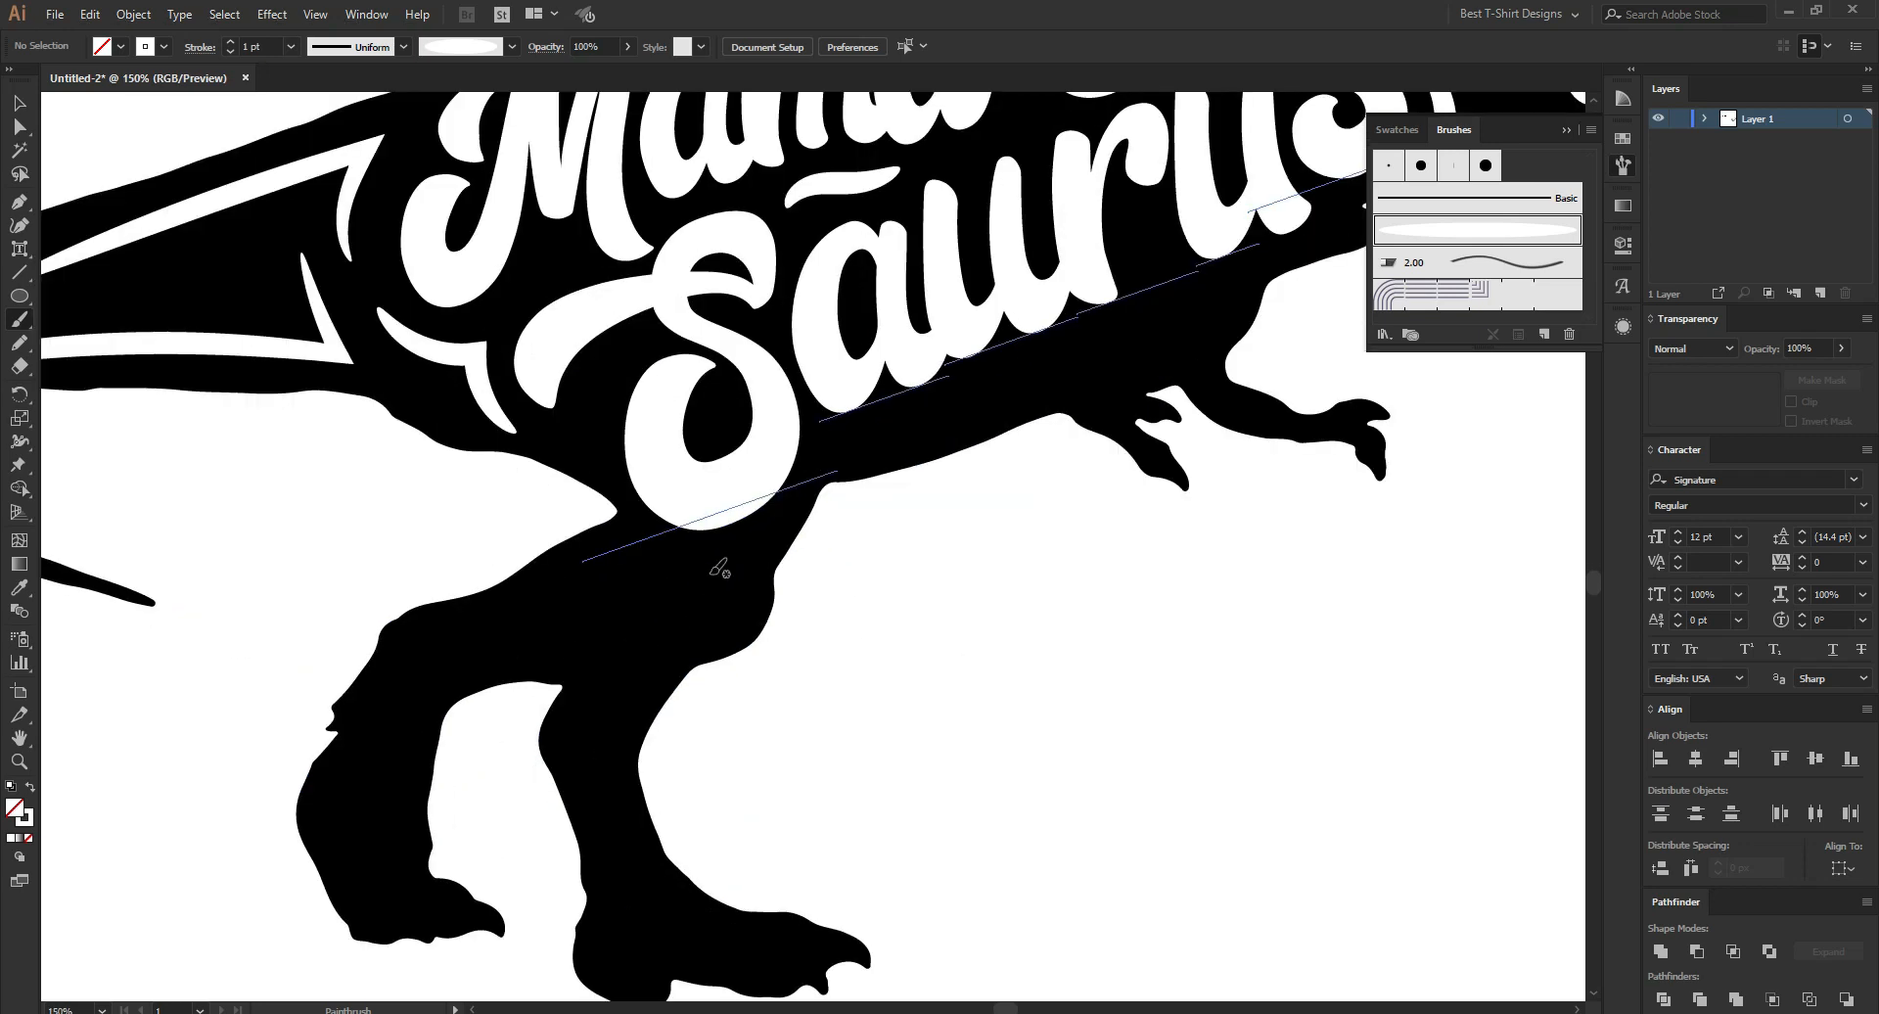
mouse_move(721, 563)
mouse_down()
mouse_move(685, 631)
mouse_move(450, 651)
mouse_move(355, 795)
mouse_up()
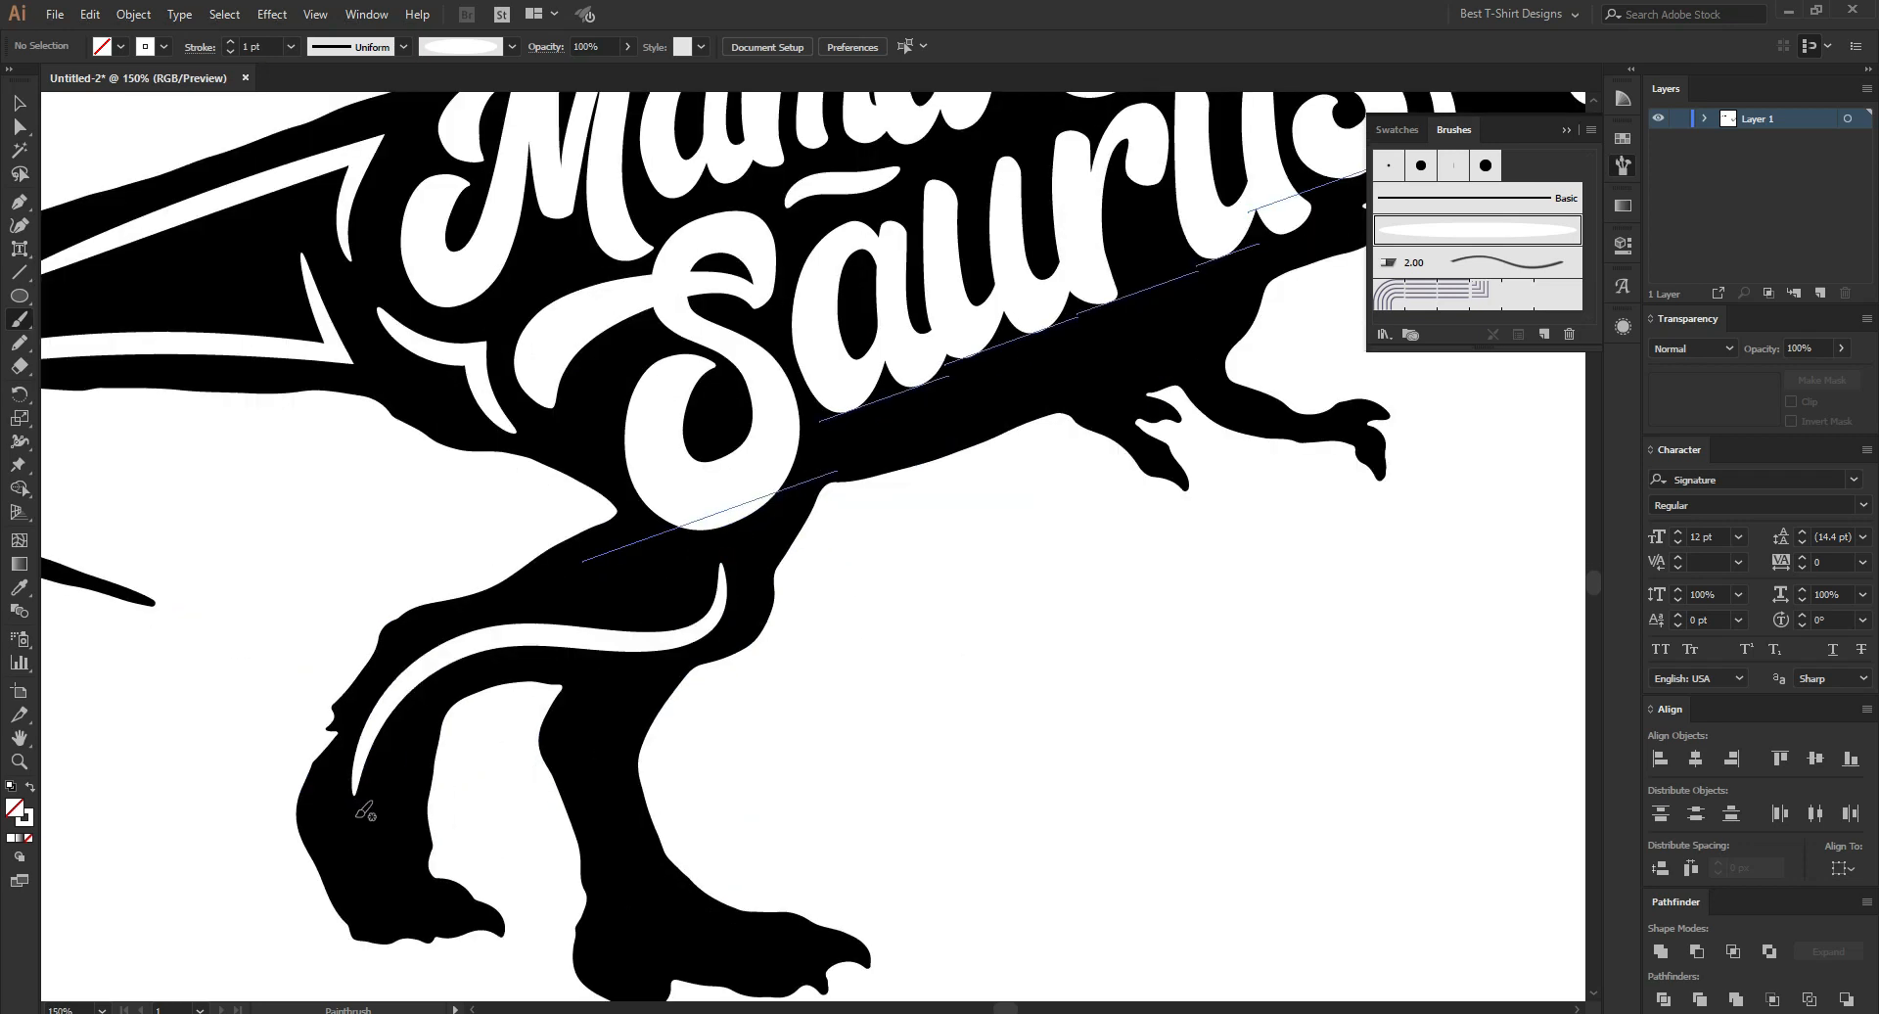
drag(586, 685, 621, 958)
scroll(801, 585, down, 2)
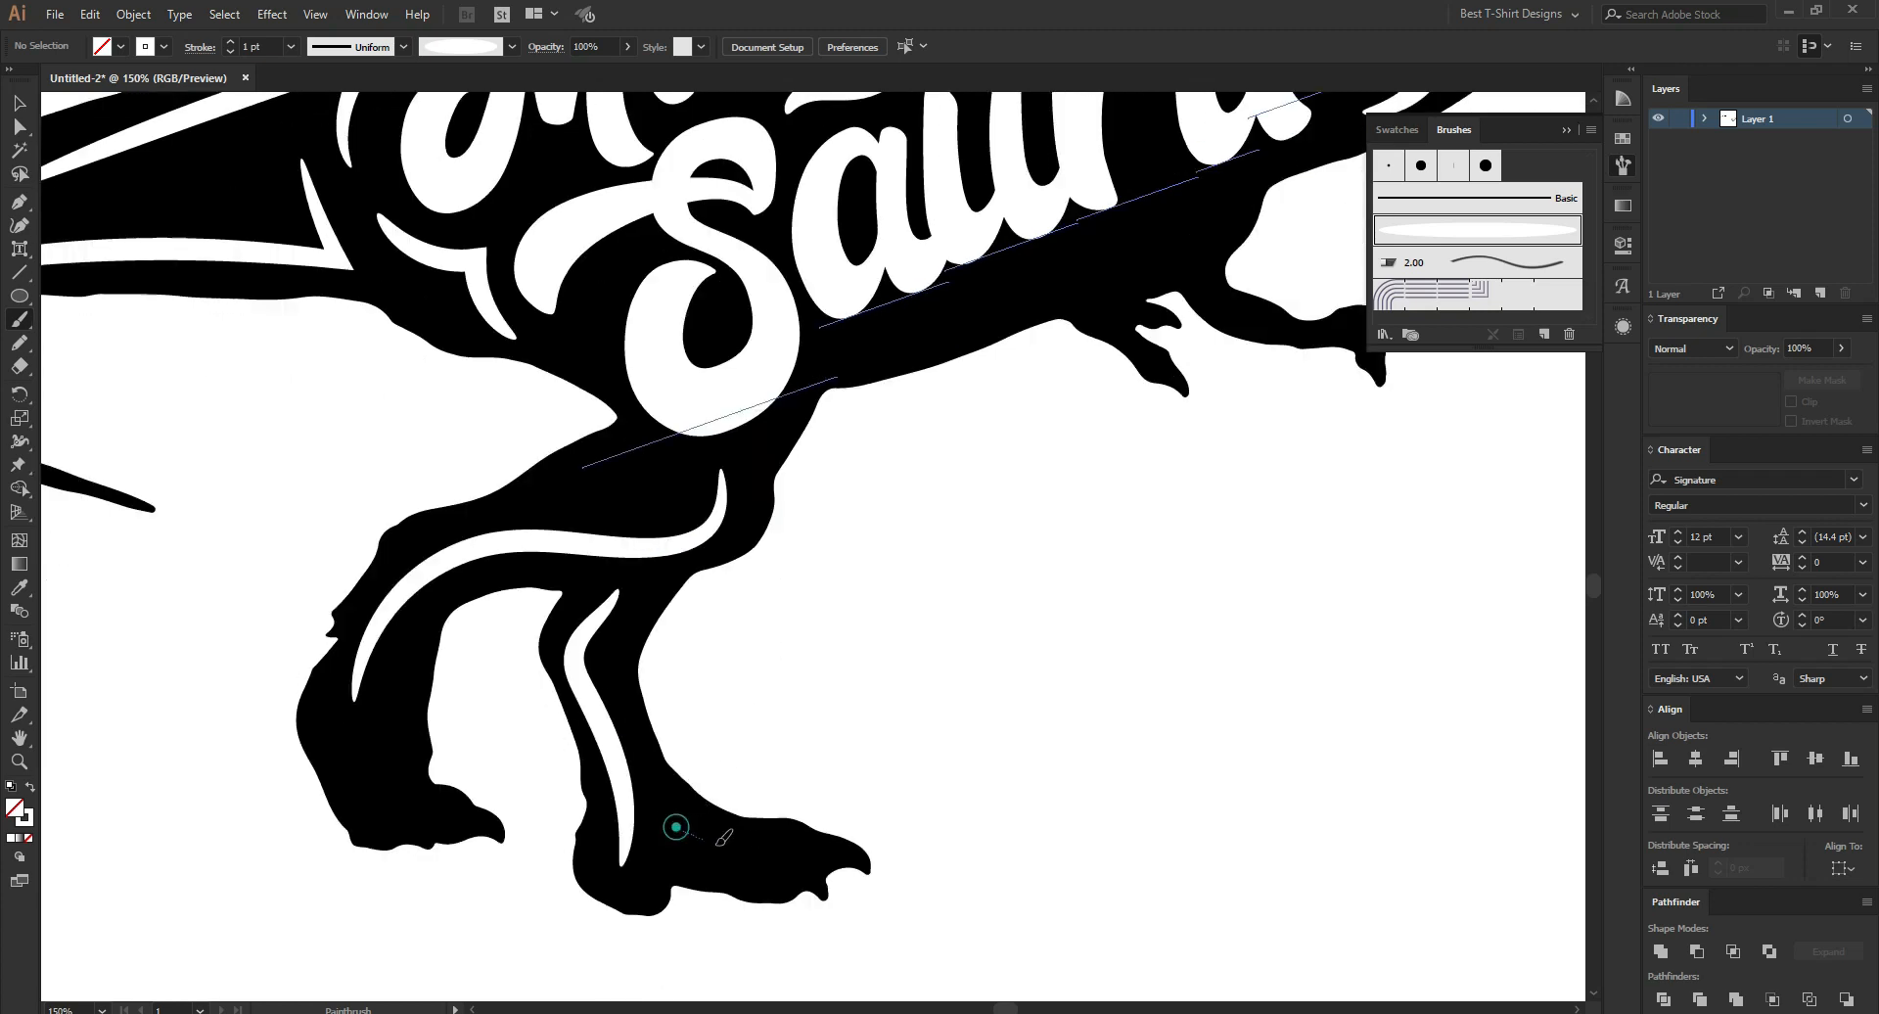
drag(674, 830, 788, 843)
scroll(898, 806, down, 2)
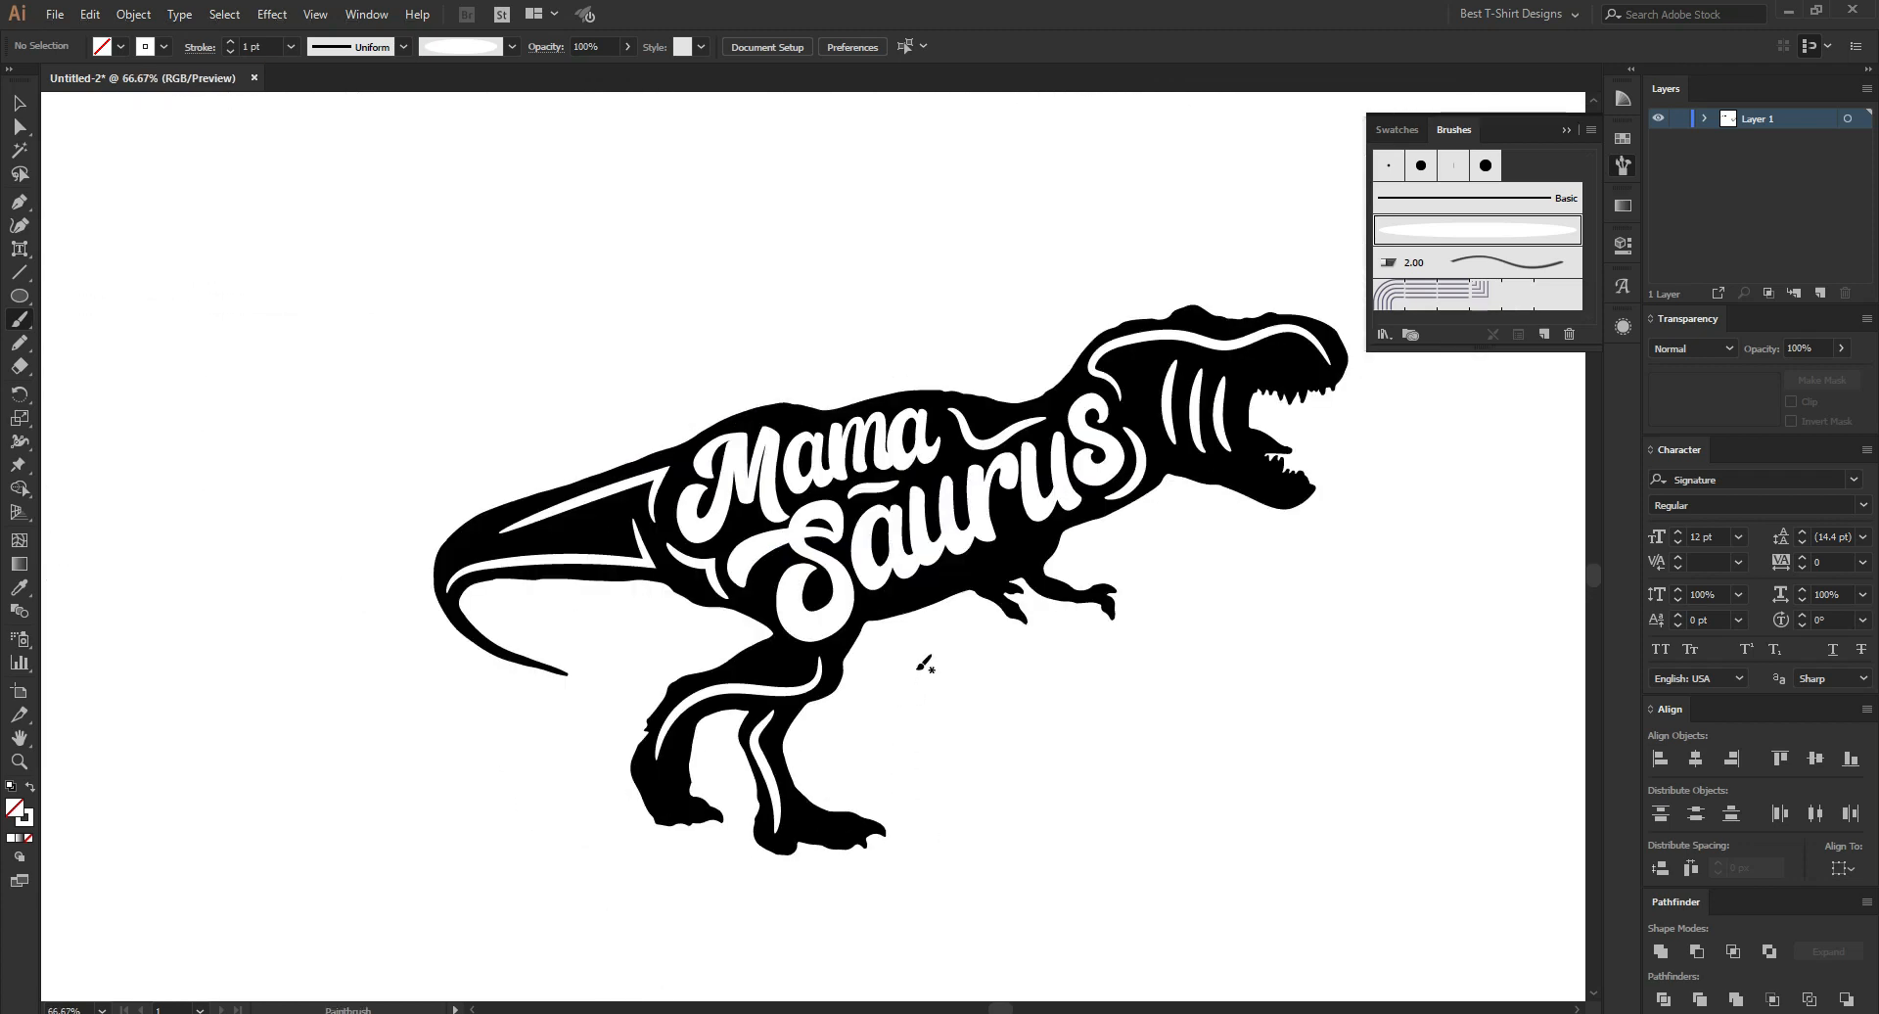
Paint a curved white accent stroke along the front arm and set its stroke weight to 0.5 pt.
scroll(923, 766, up, 3)
drag(914, 560, 993, 690)
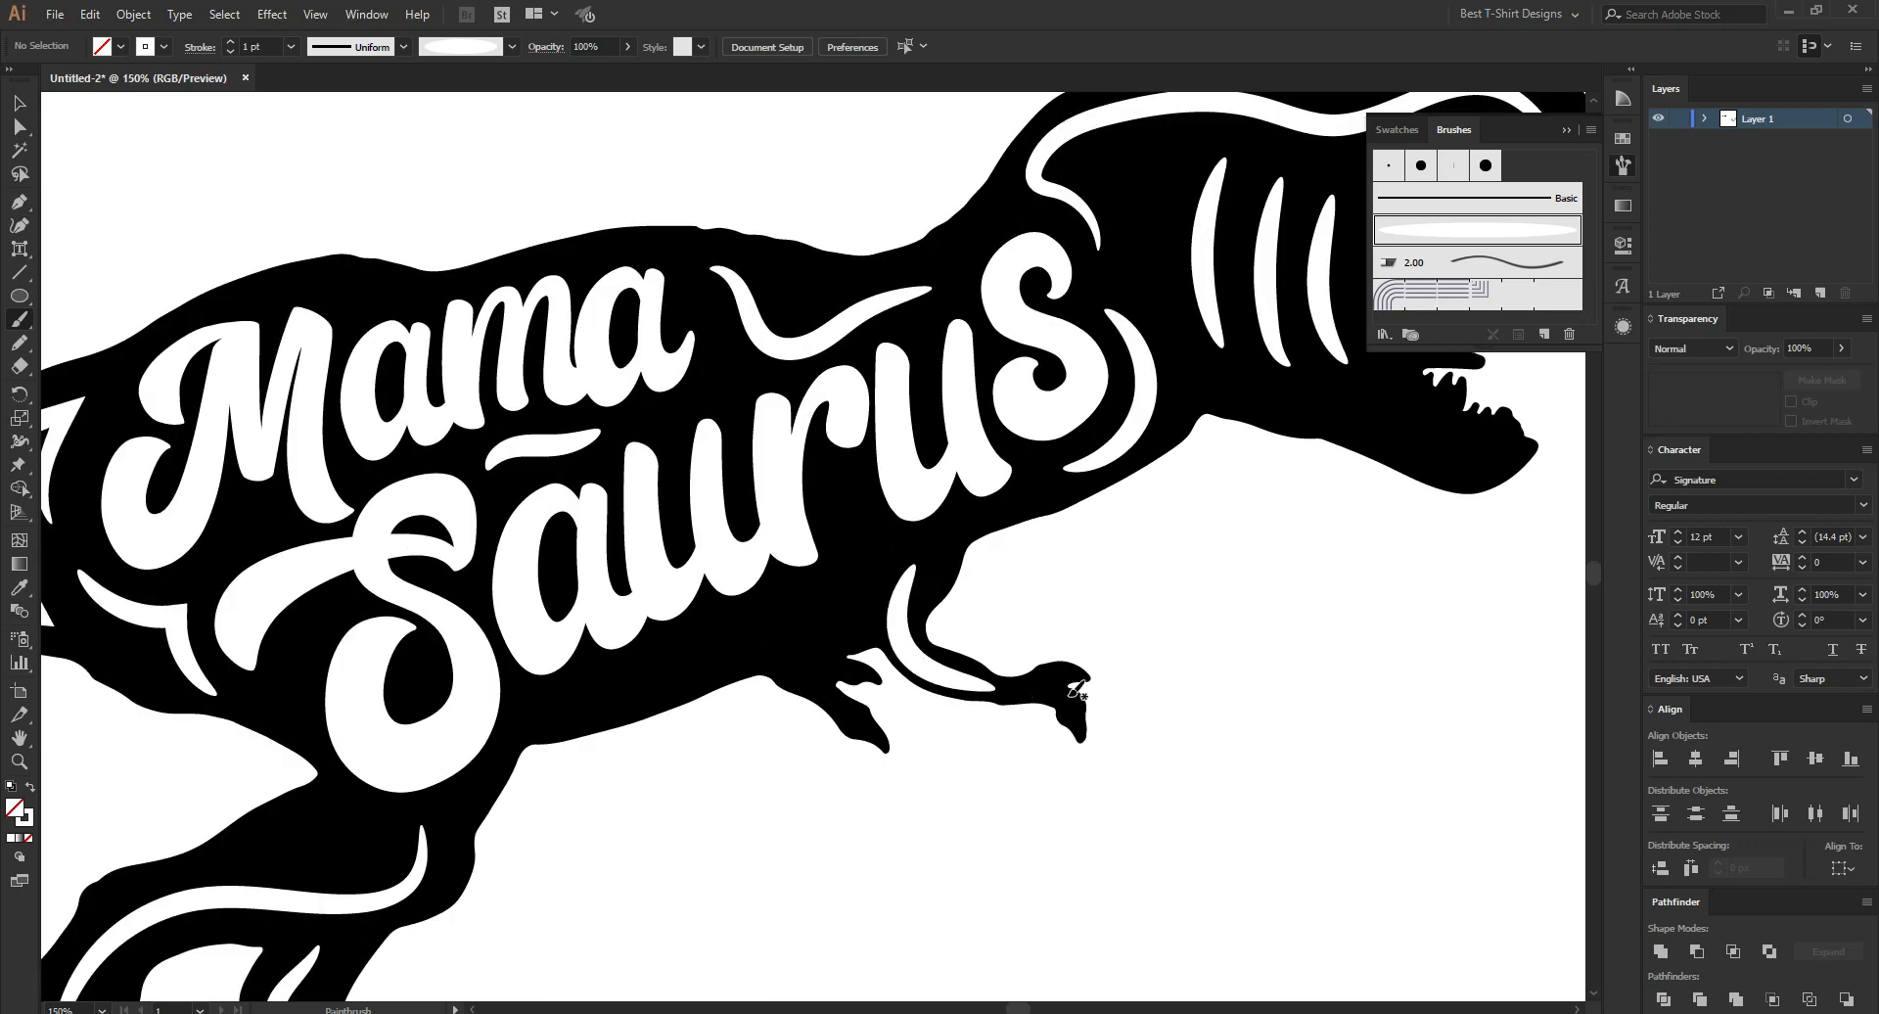
key(v)
click(911, 651)
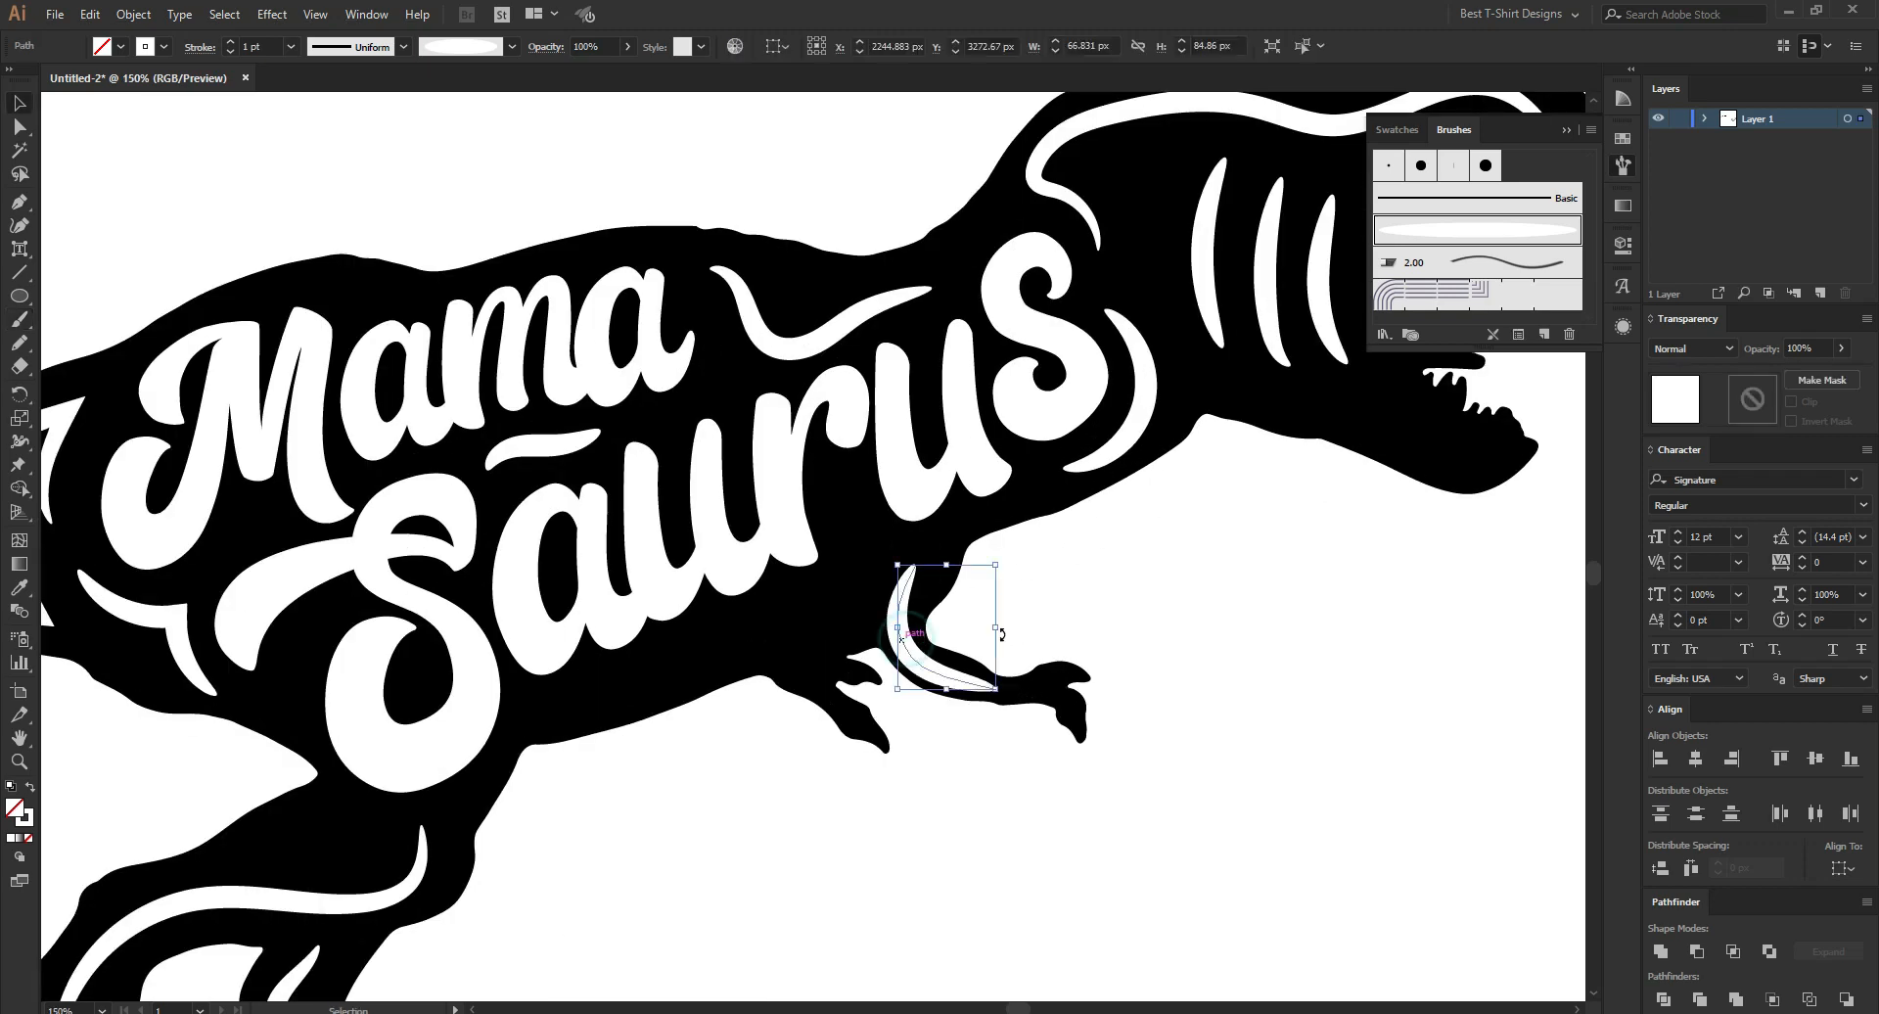
scroll(248, 46, down, 2)
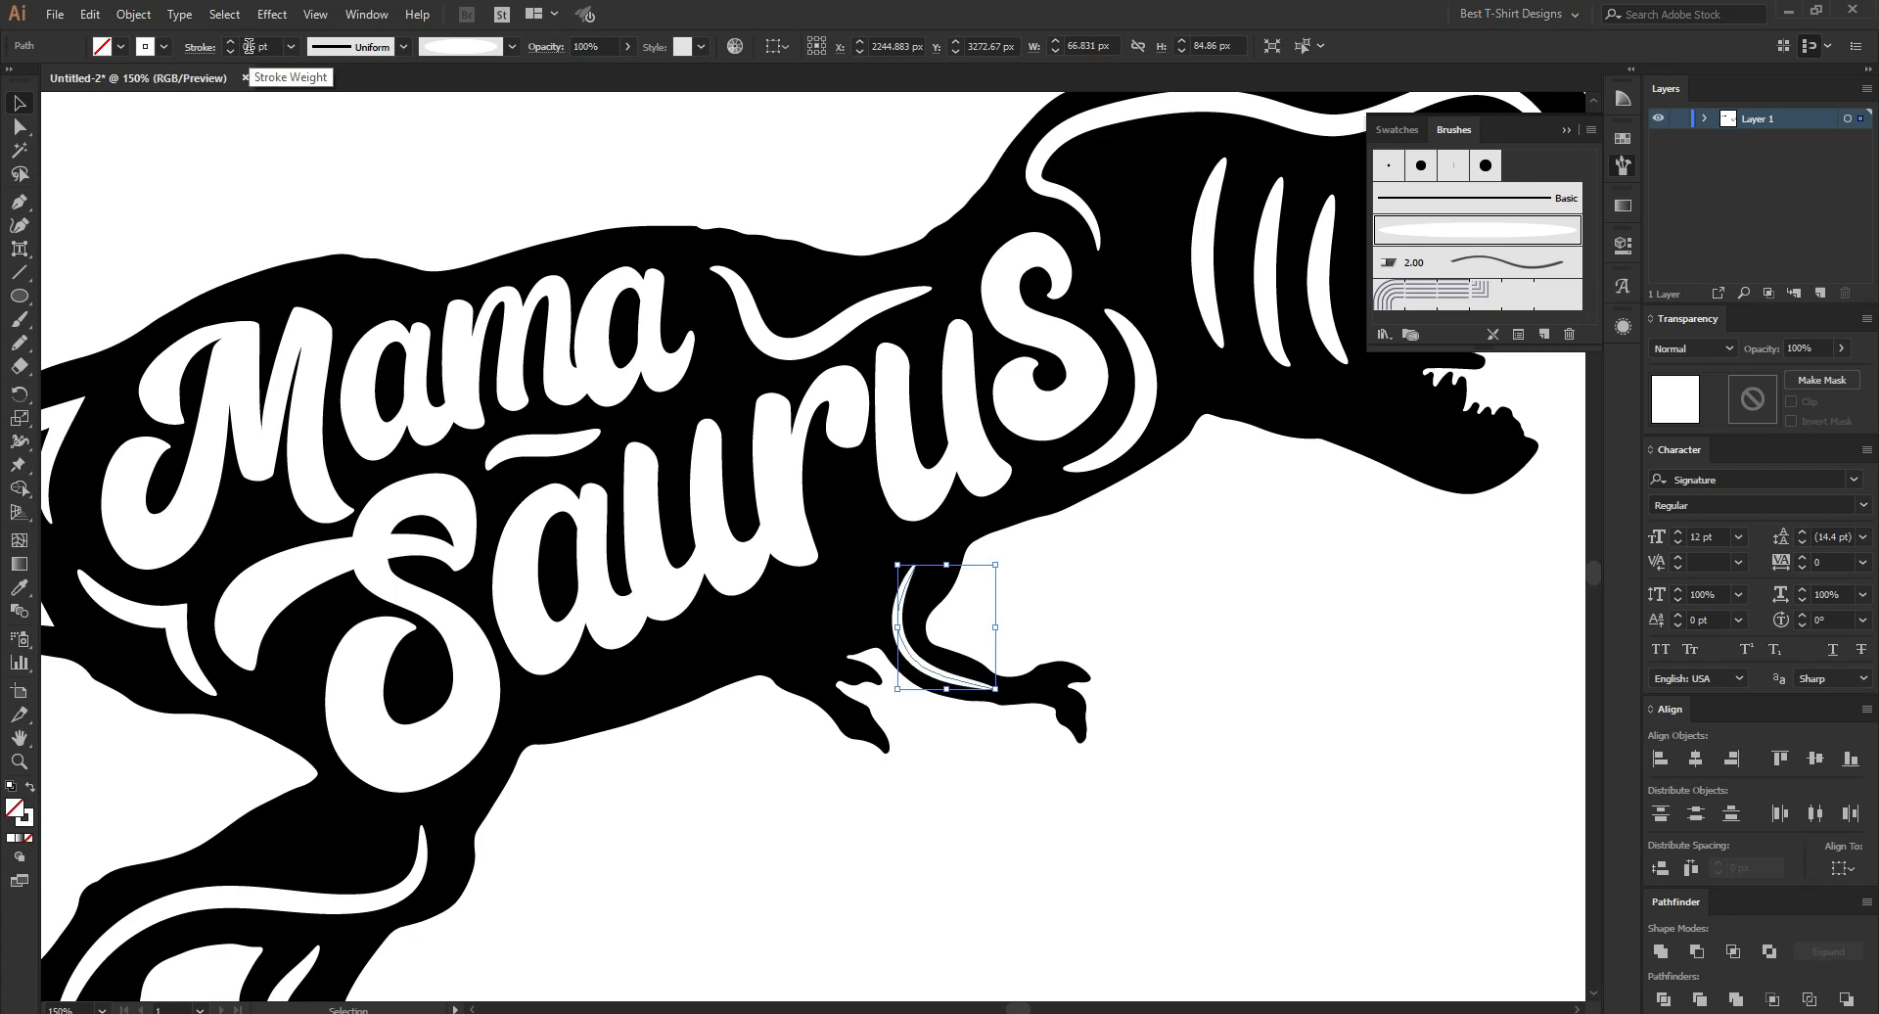
Paint accent strokes along the belly into the other arm and up beside the r of Saurus, setting the latter's weight to 0.75 pt.
key(b)
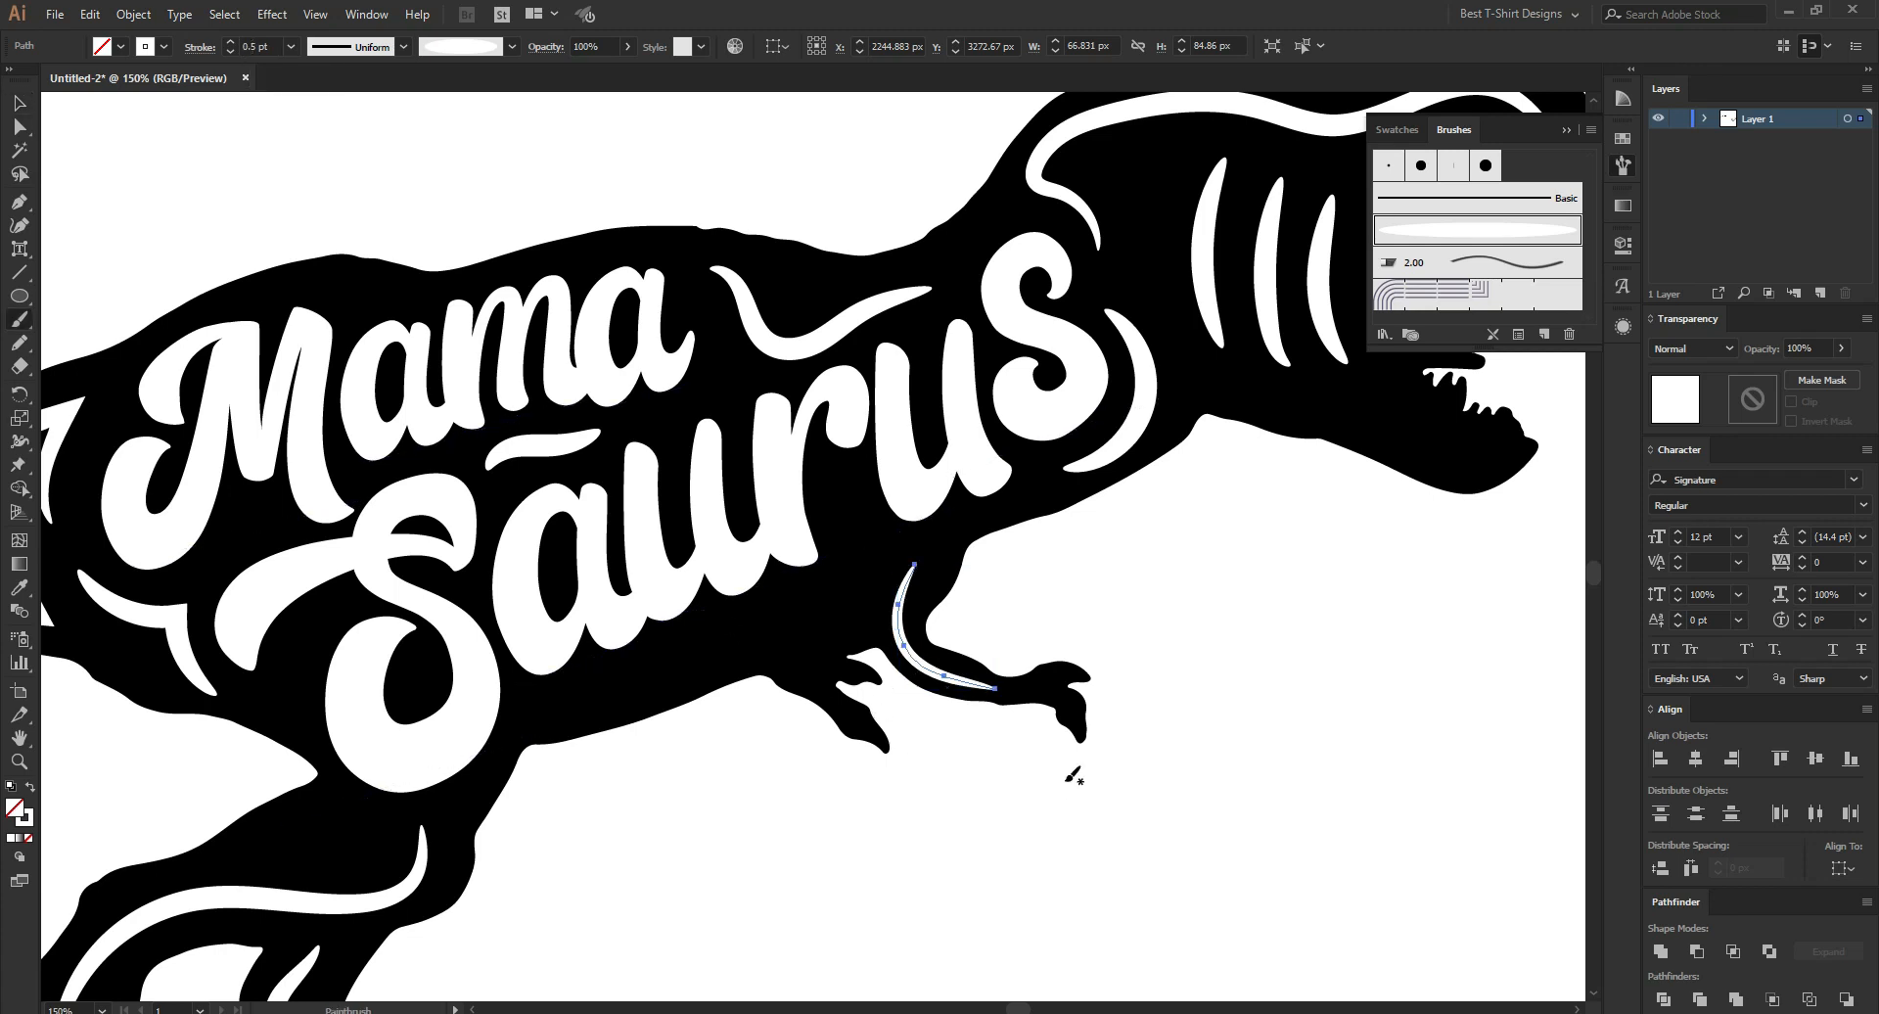
scroll(914, 784, up, 2)
mouse_move(450, 689)
mouse_down()
mouse_move(708, 590)
mouse_move(818, 657)
mouse_up()
mouse_move(773, 586)
mouse_down()
mouse_move(819, 510)
mouse_move(838, 402)
mouse_up()
key(v)
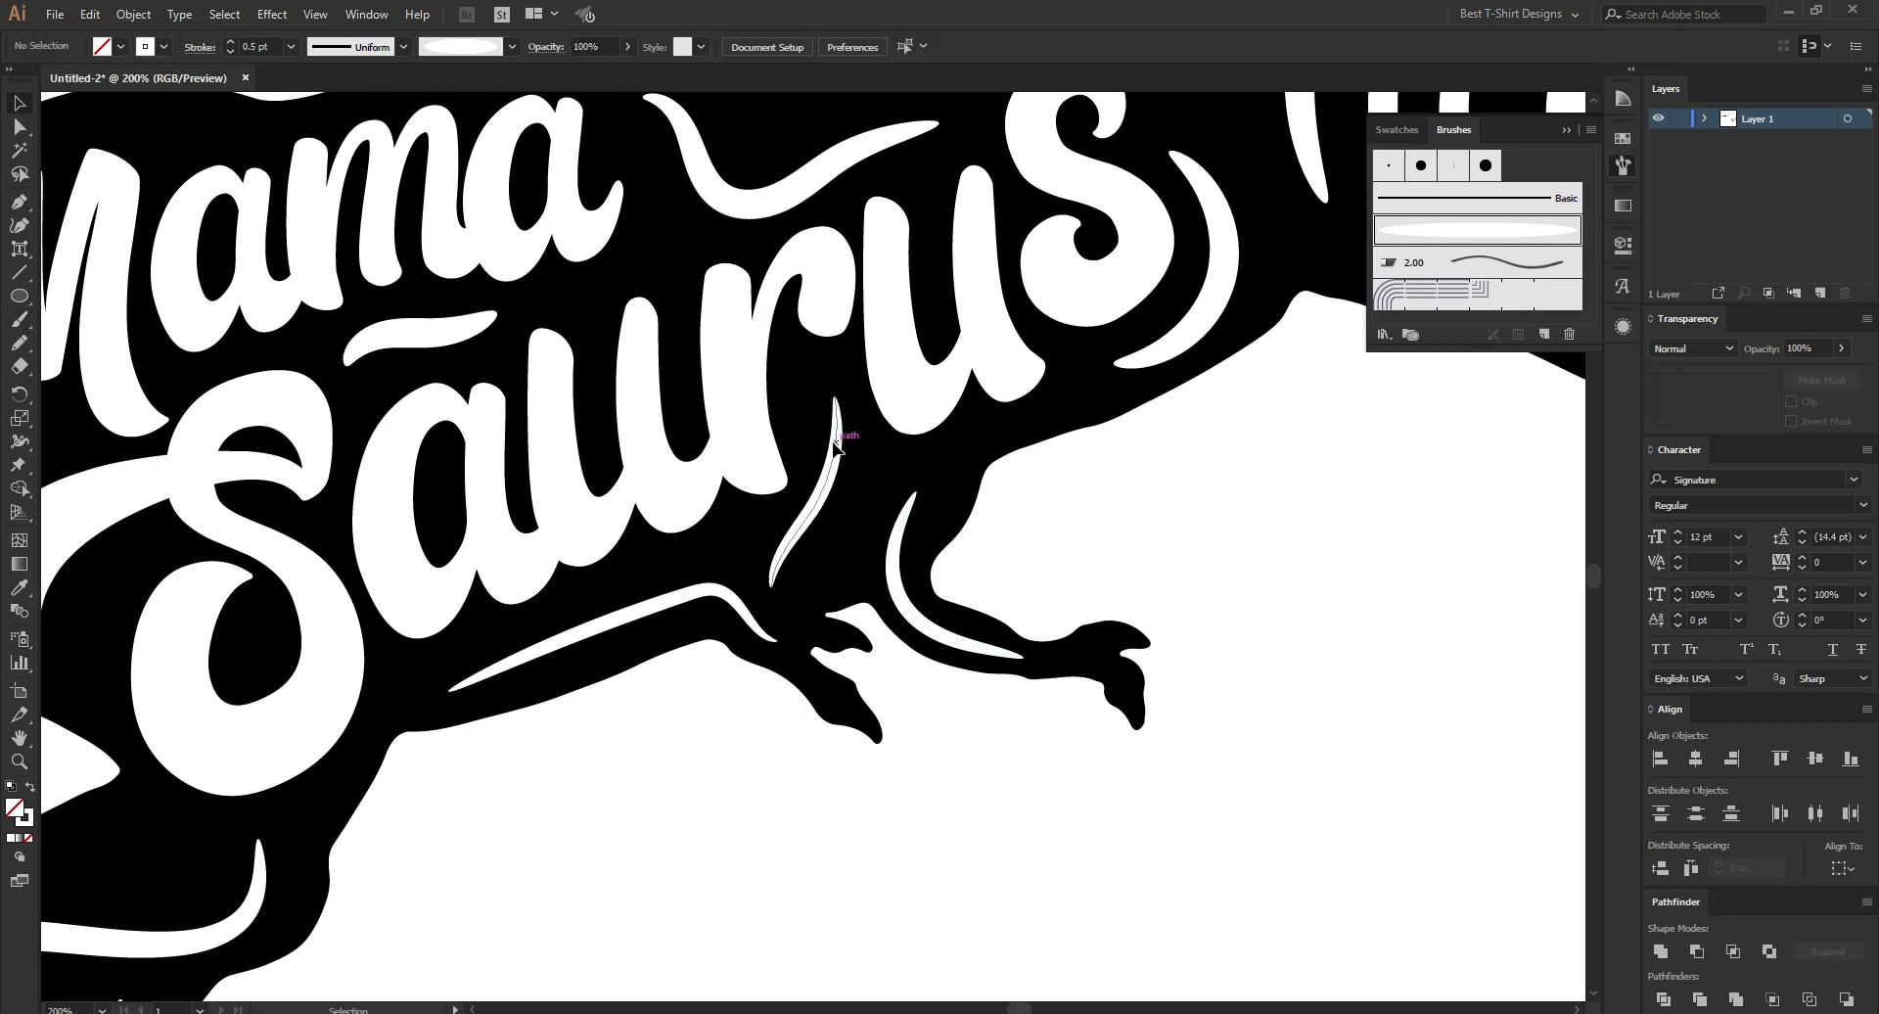
click(833, 446)
scroll(264, 41, up, 1)
Paint three slanted white stripes between the upper and lower accent strokes of the tail.
key(ctrl+minus)
key(ctrl+minus)
key(ctrl+minus)
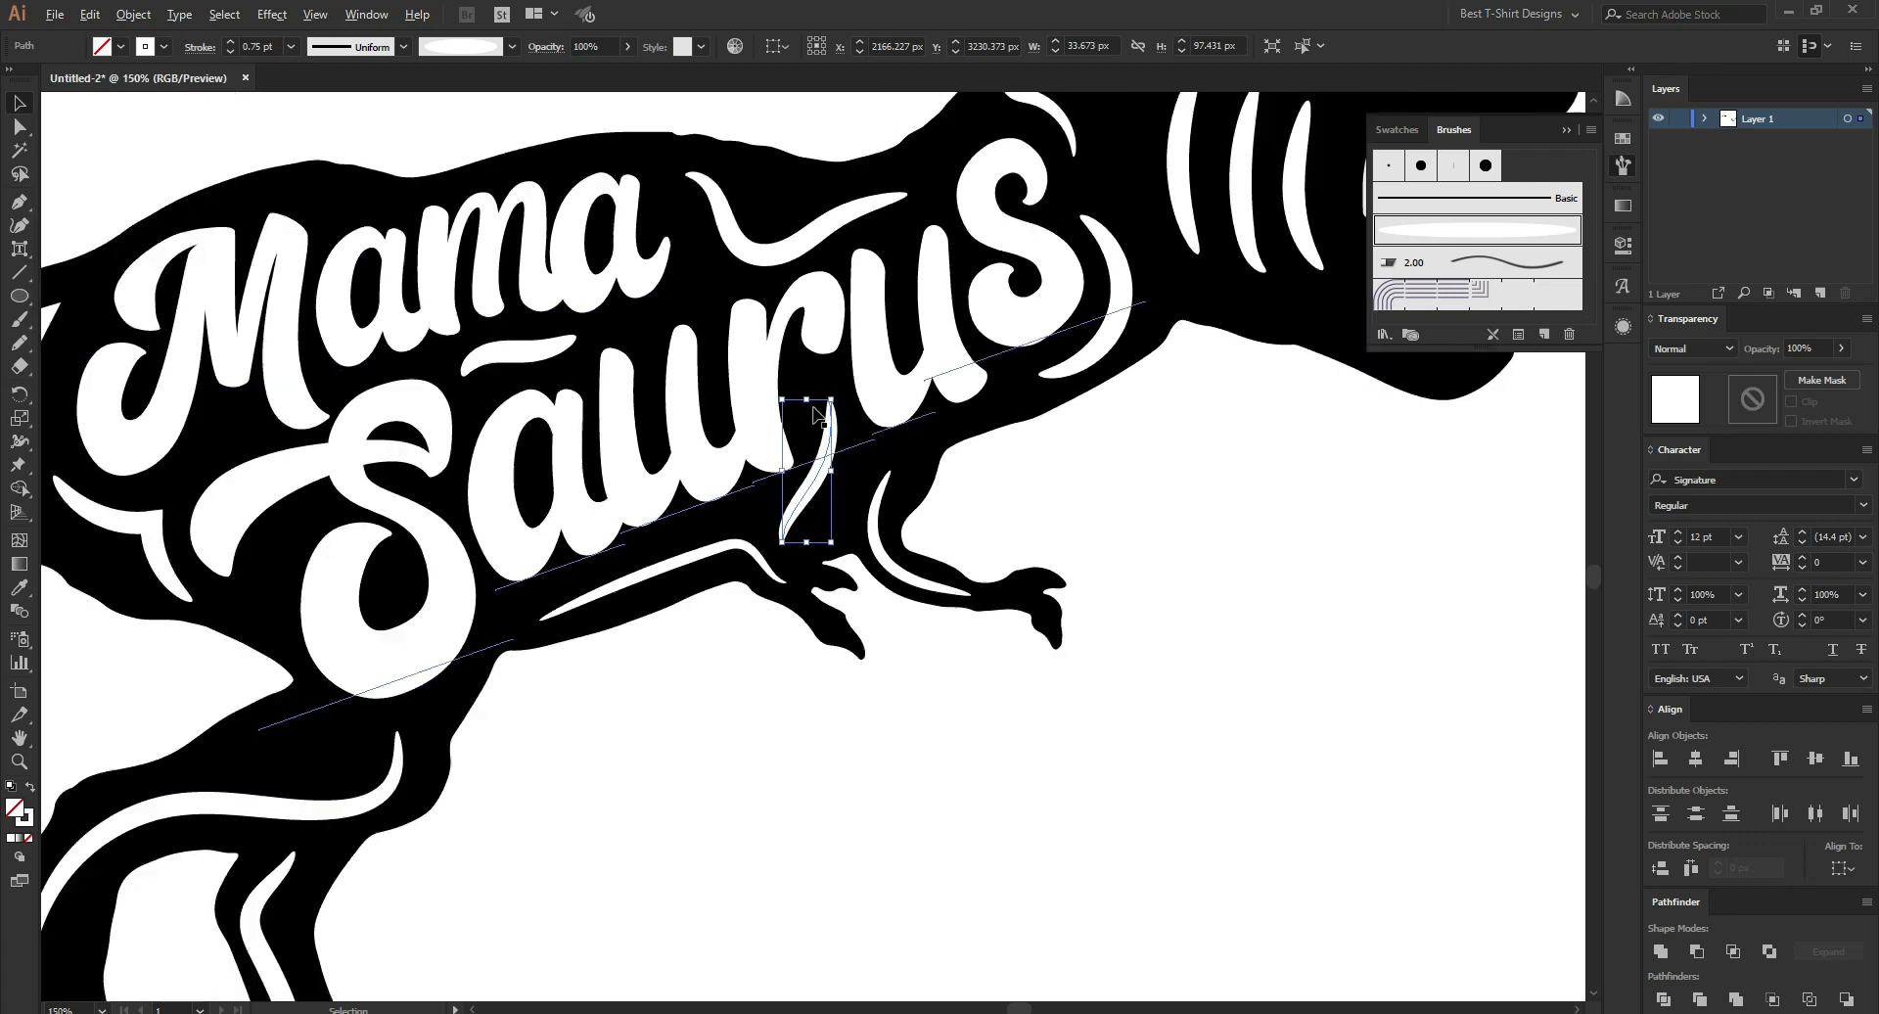
scroll(822, 613, down, 1)
scroll(188, 526, up, 4)
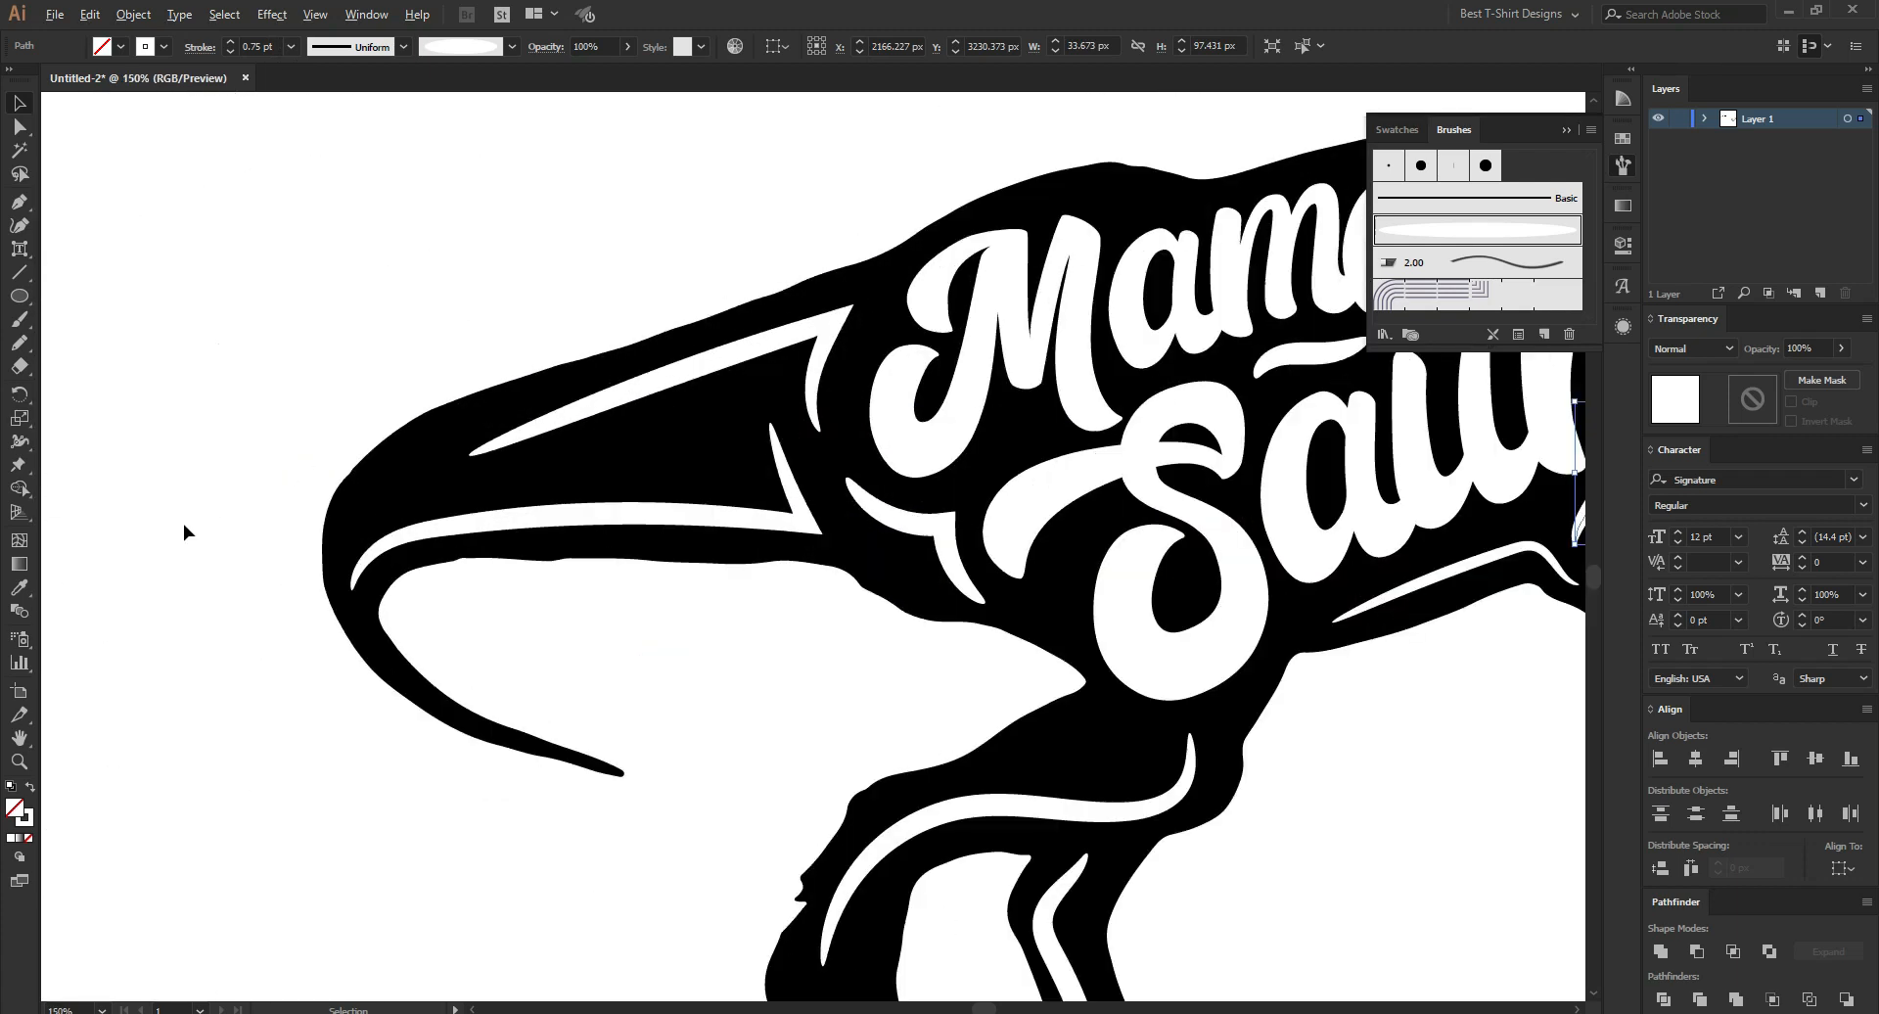
key(b)
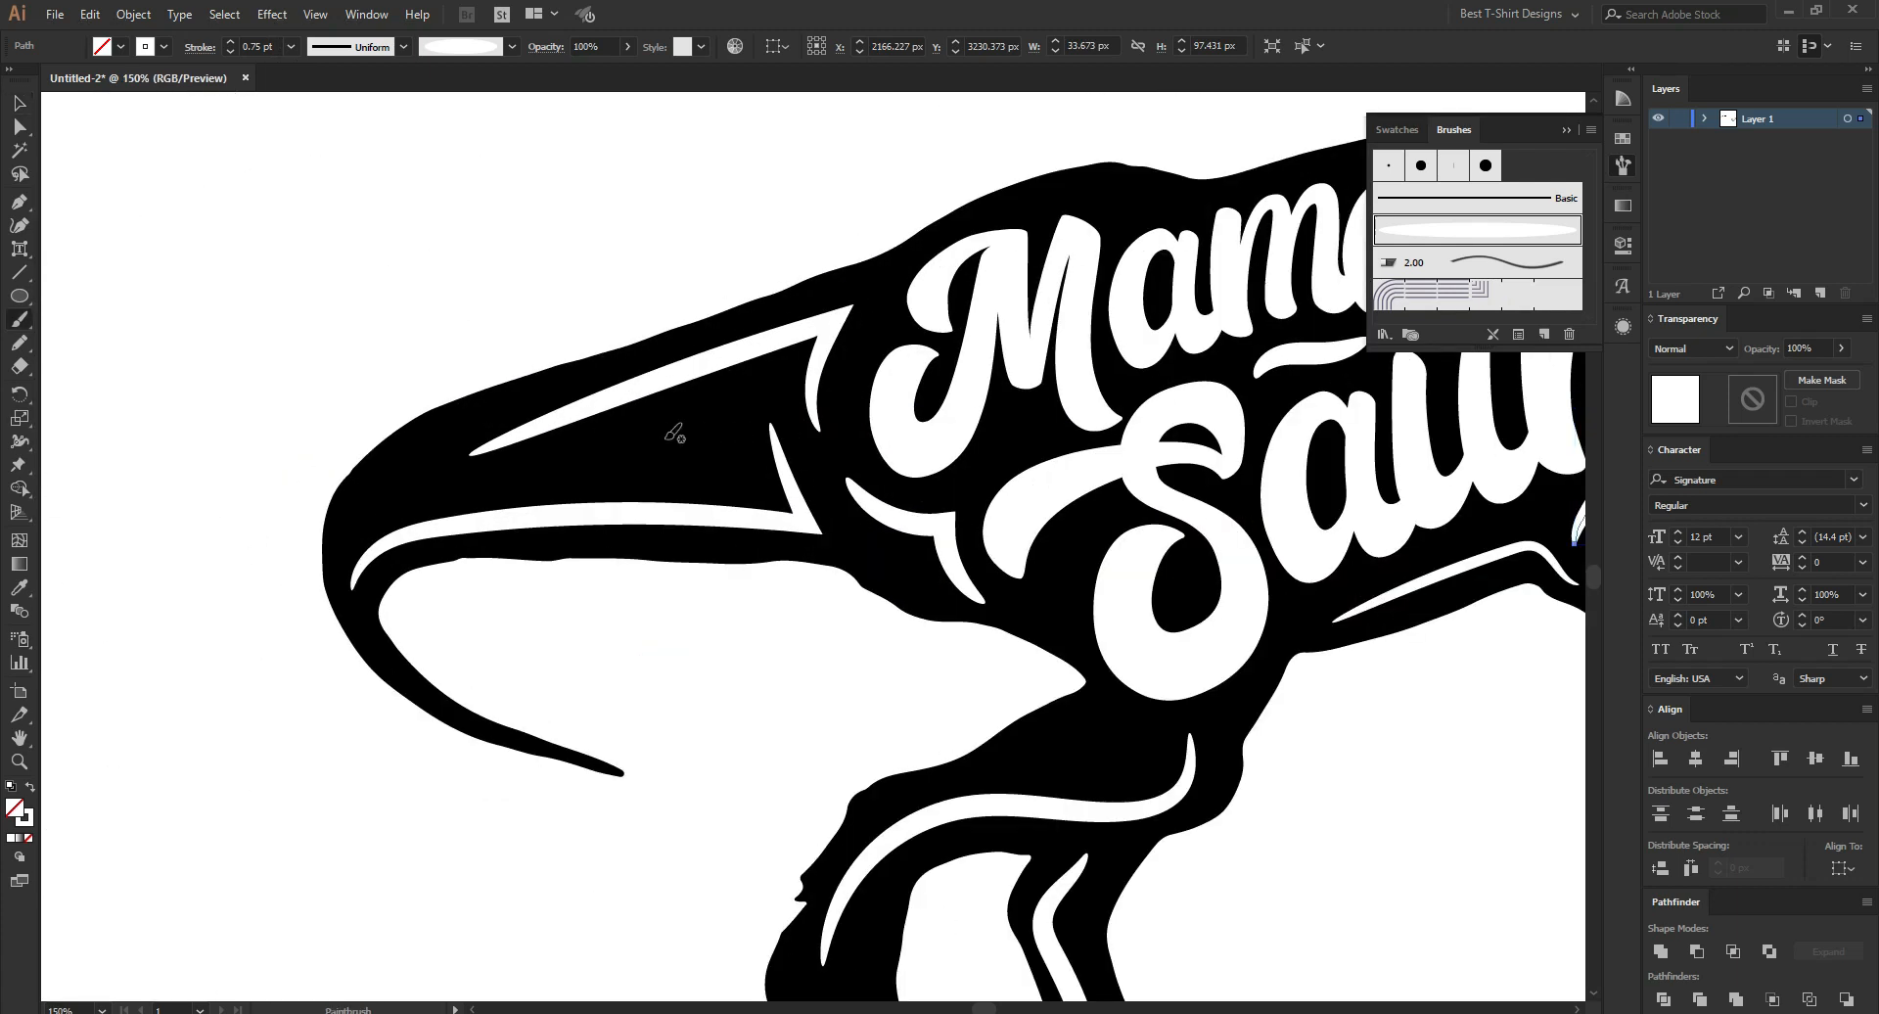
drag(584, 484, 666, 412)
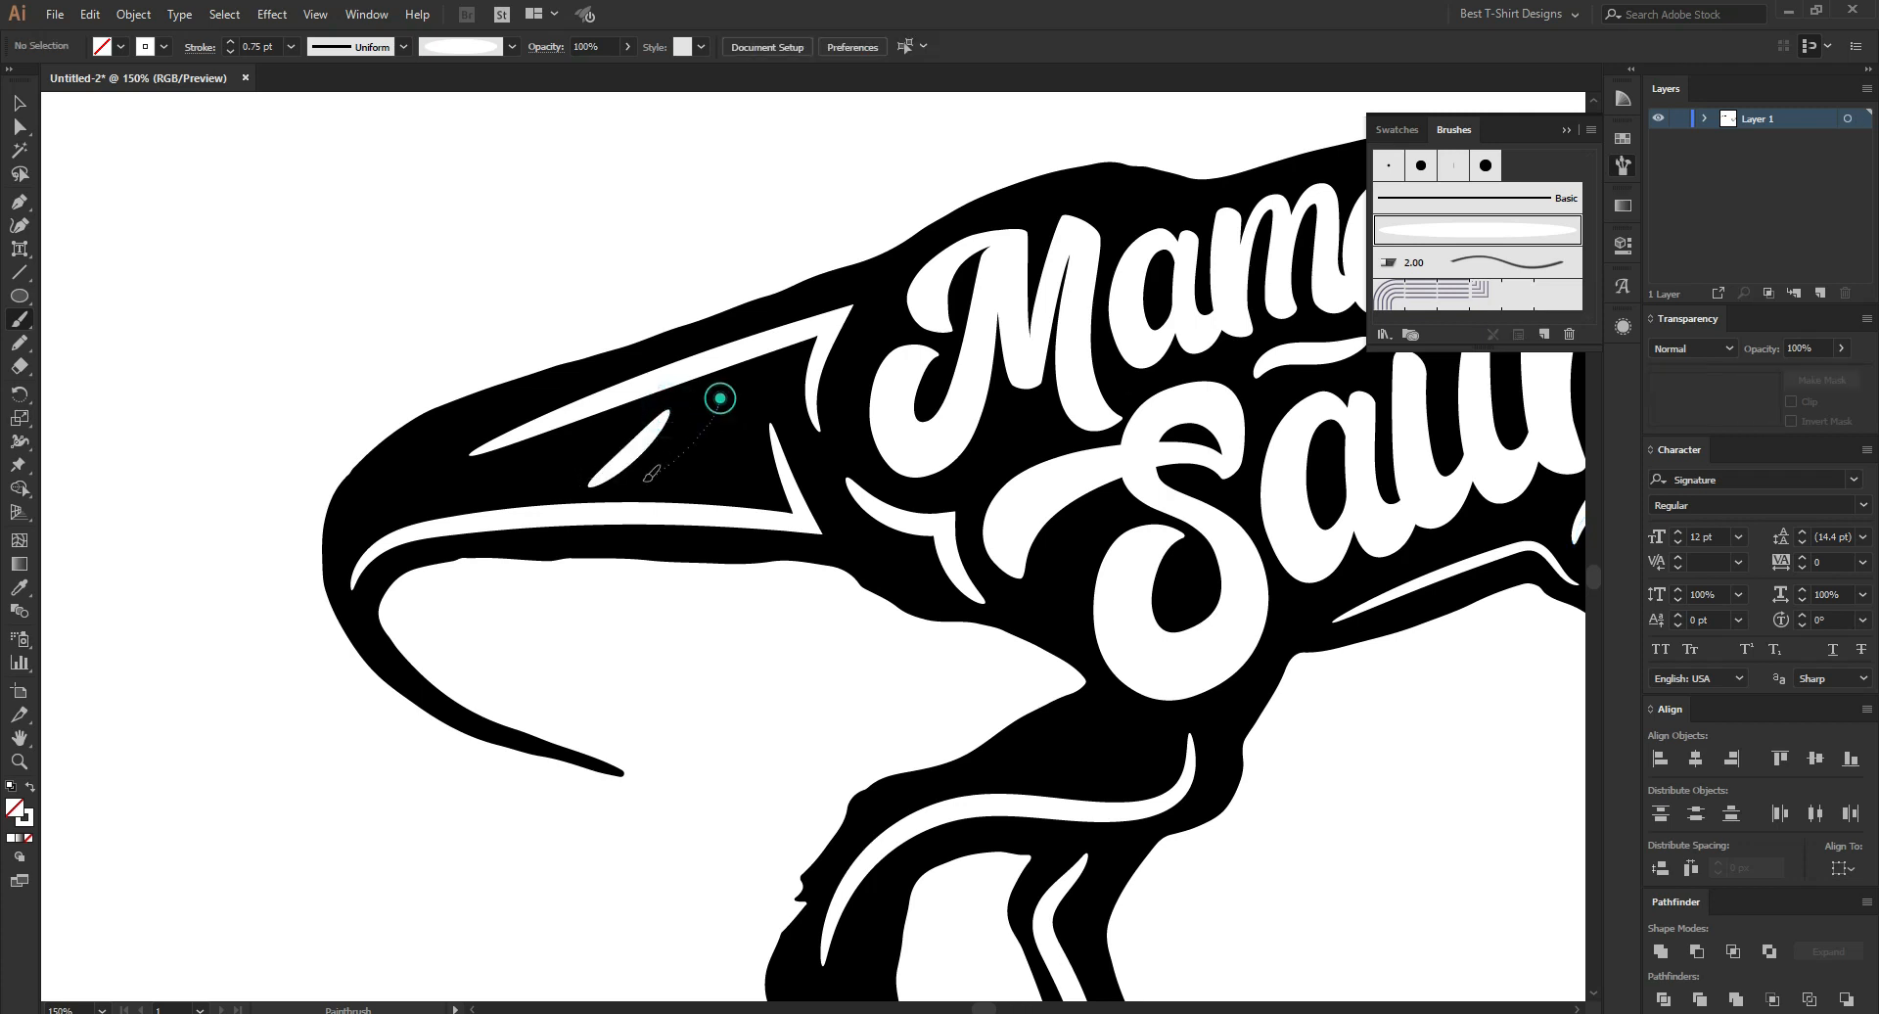
drag(654, 474, 710, 403)
drag(676, 506, 643, 506)
key(v)
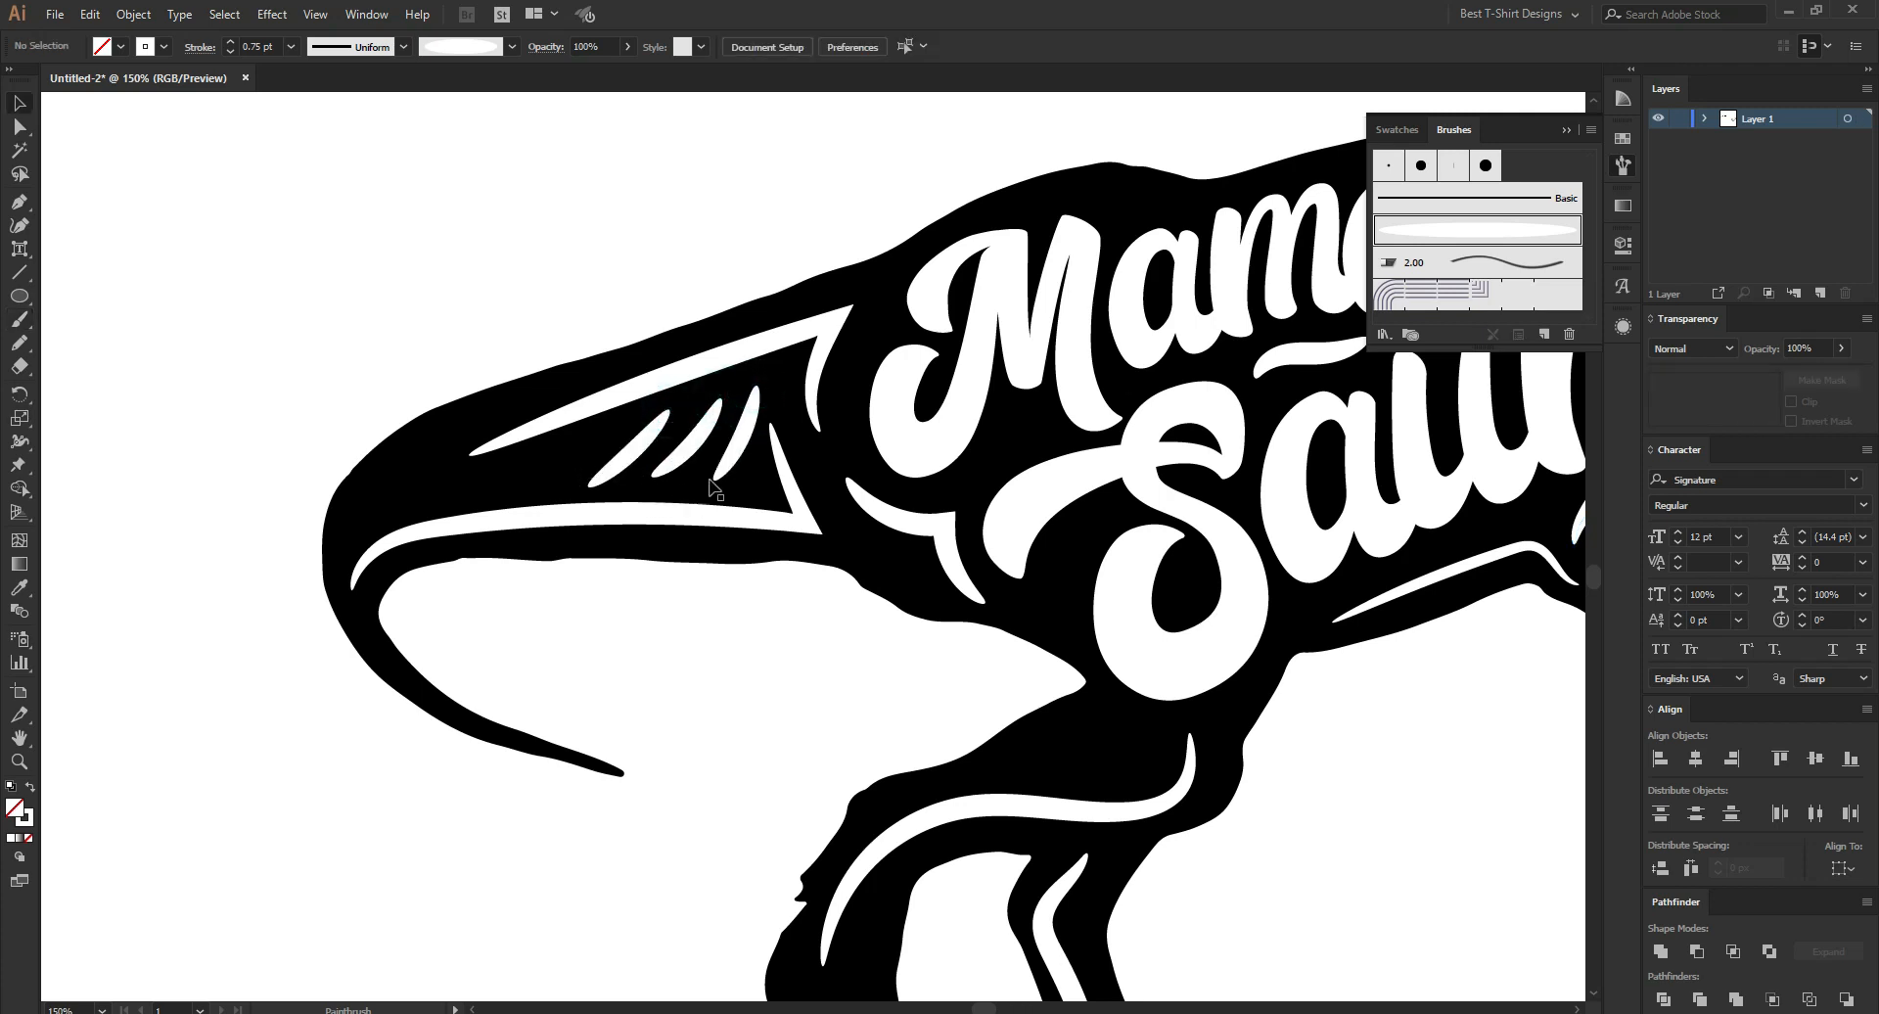
click(741, 445)
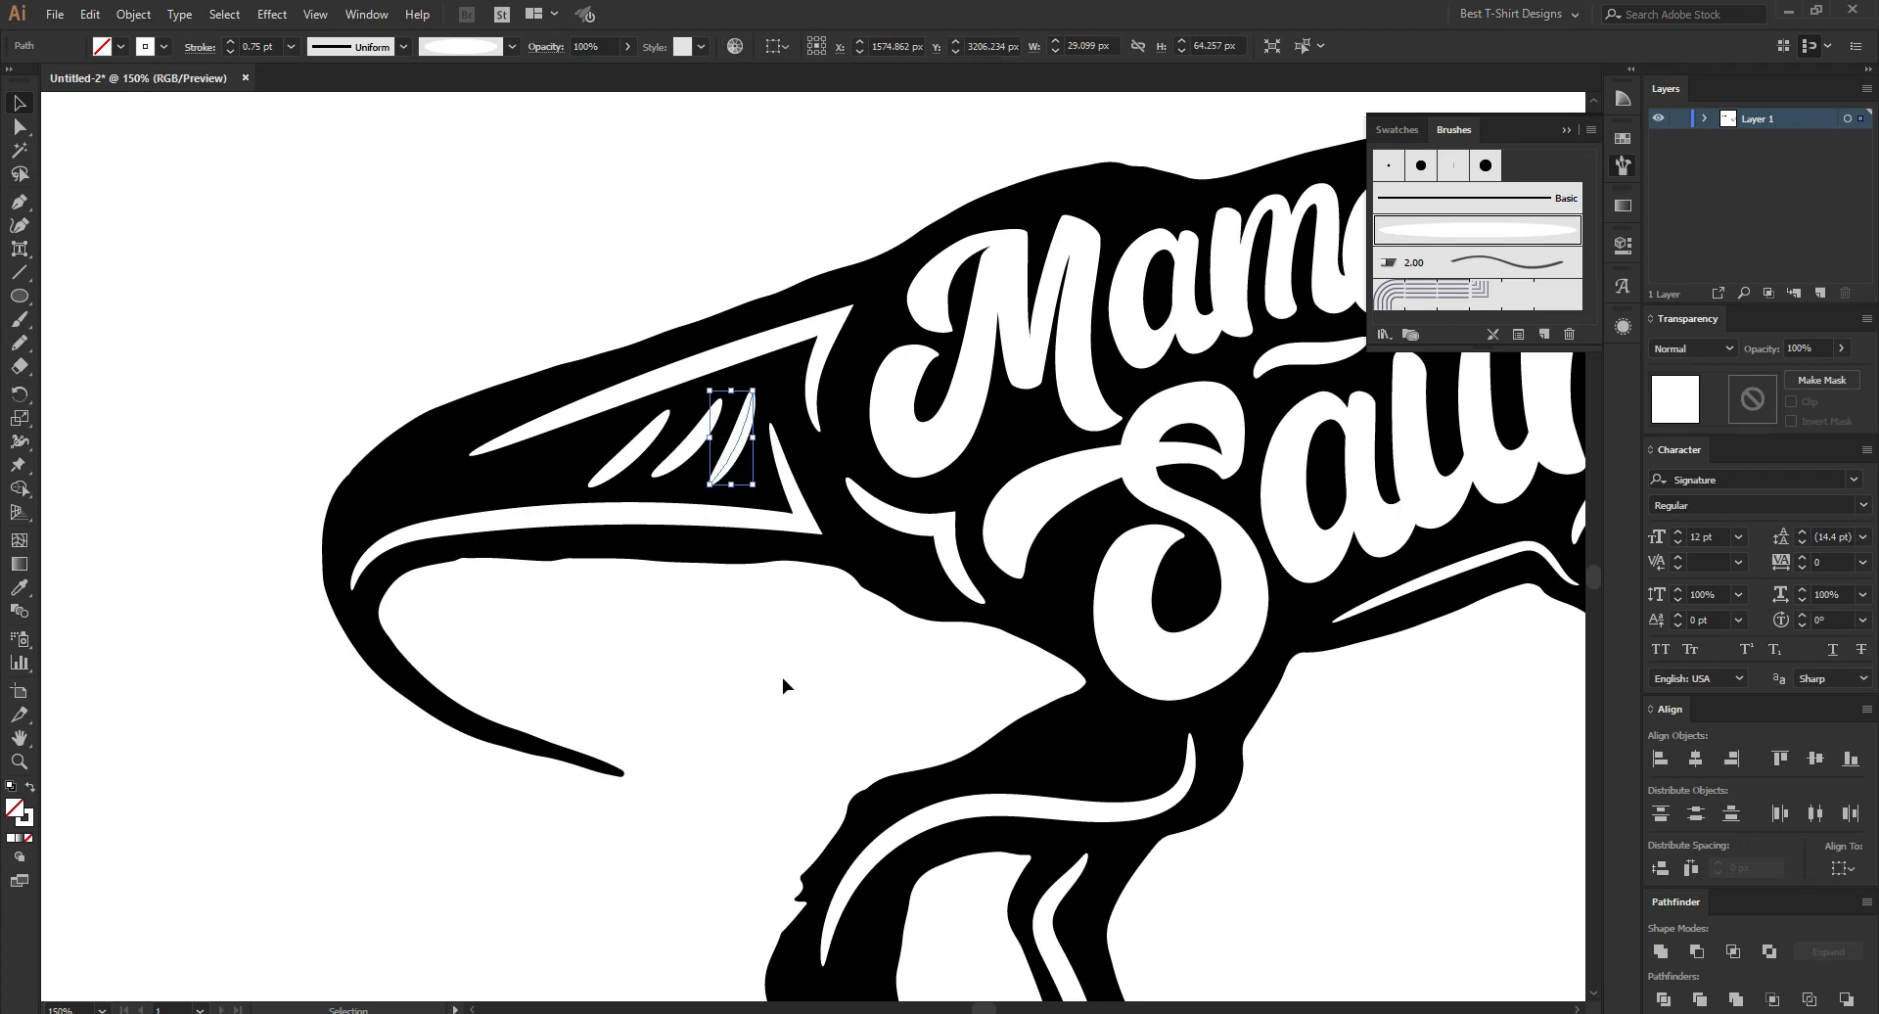
Paint a curved 0.75 pt accent stroke along the upper edge of the tail where it bends.
key(b)
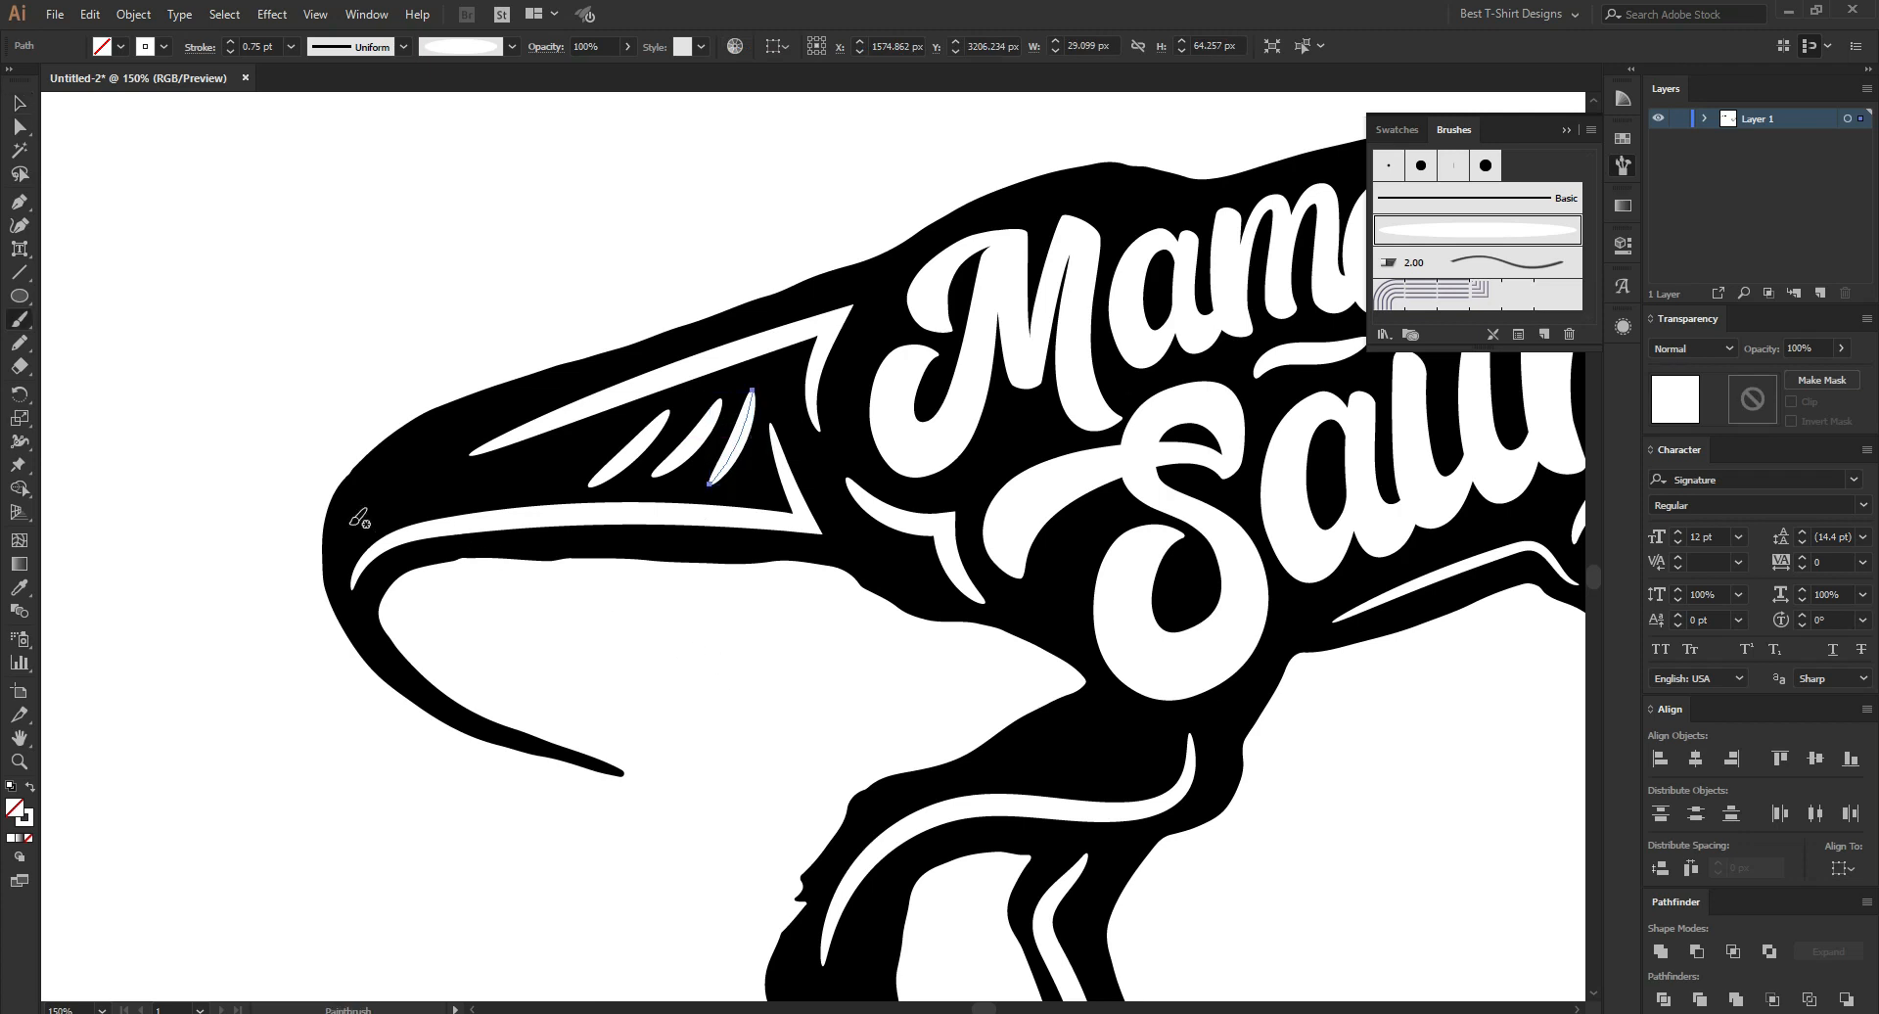
mouse_move(333, 533)
mouse_down()
mouse_move(504, 399)
mouse_move(448, 440)
mouse_up()
key(v)
key(ctrl+1)
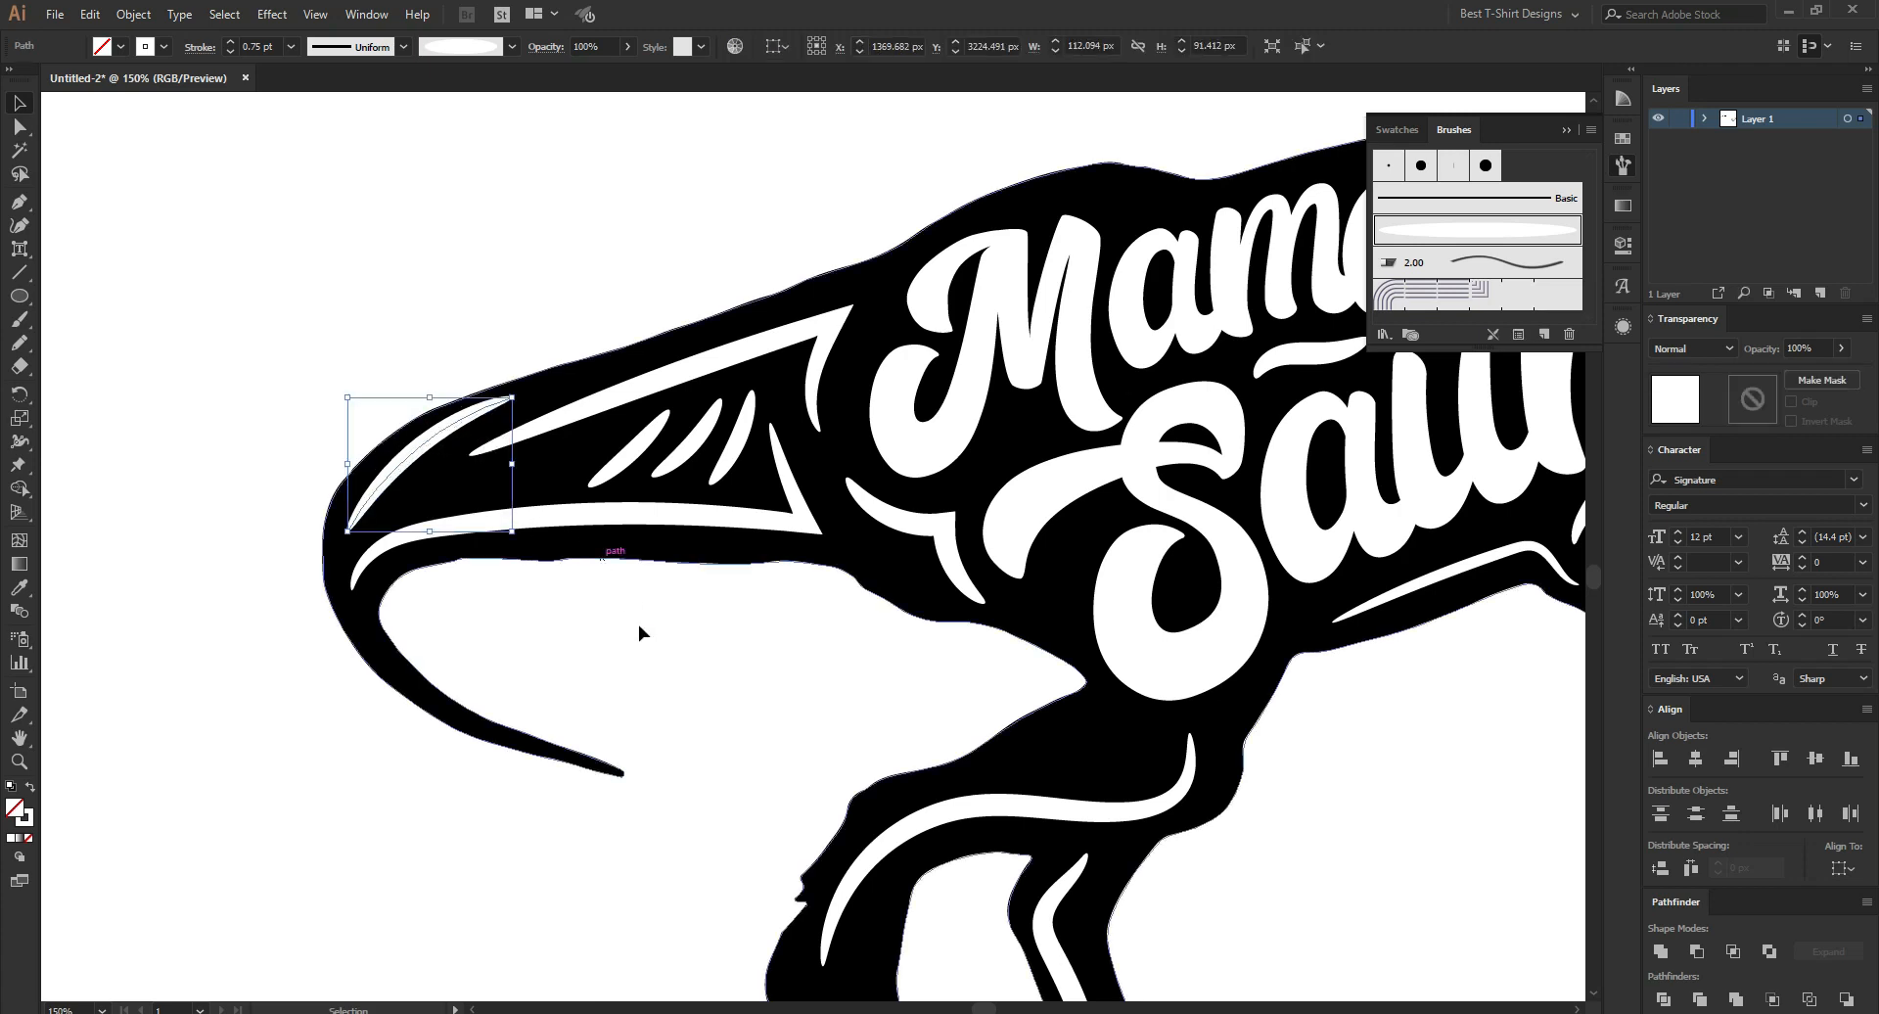
key(ctrl+minus)
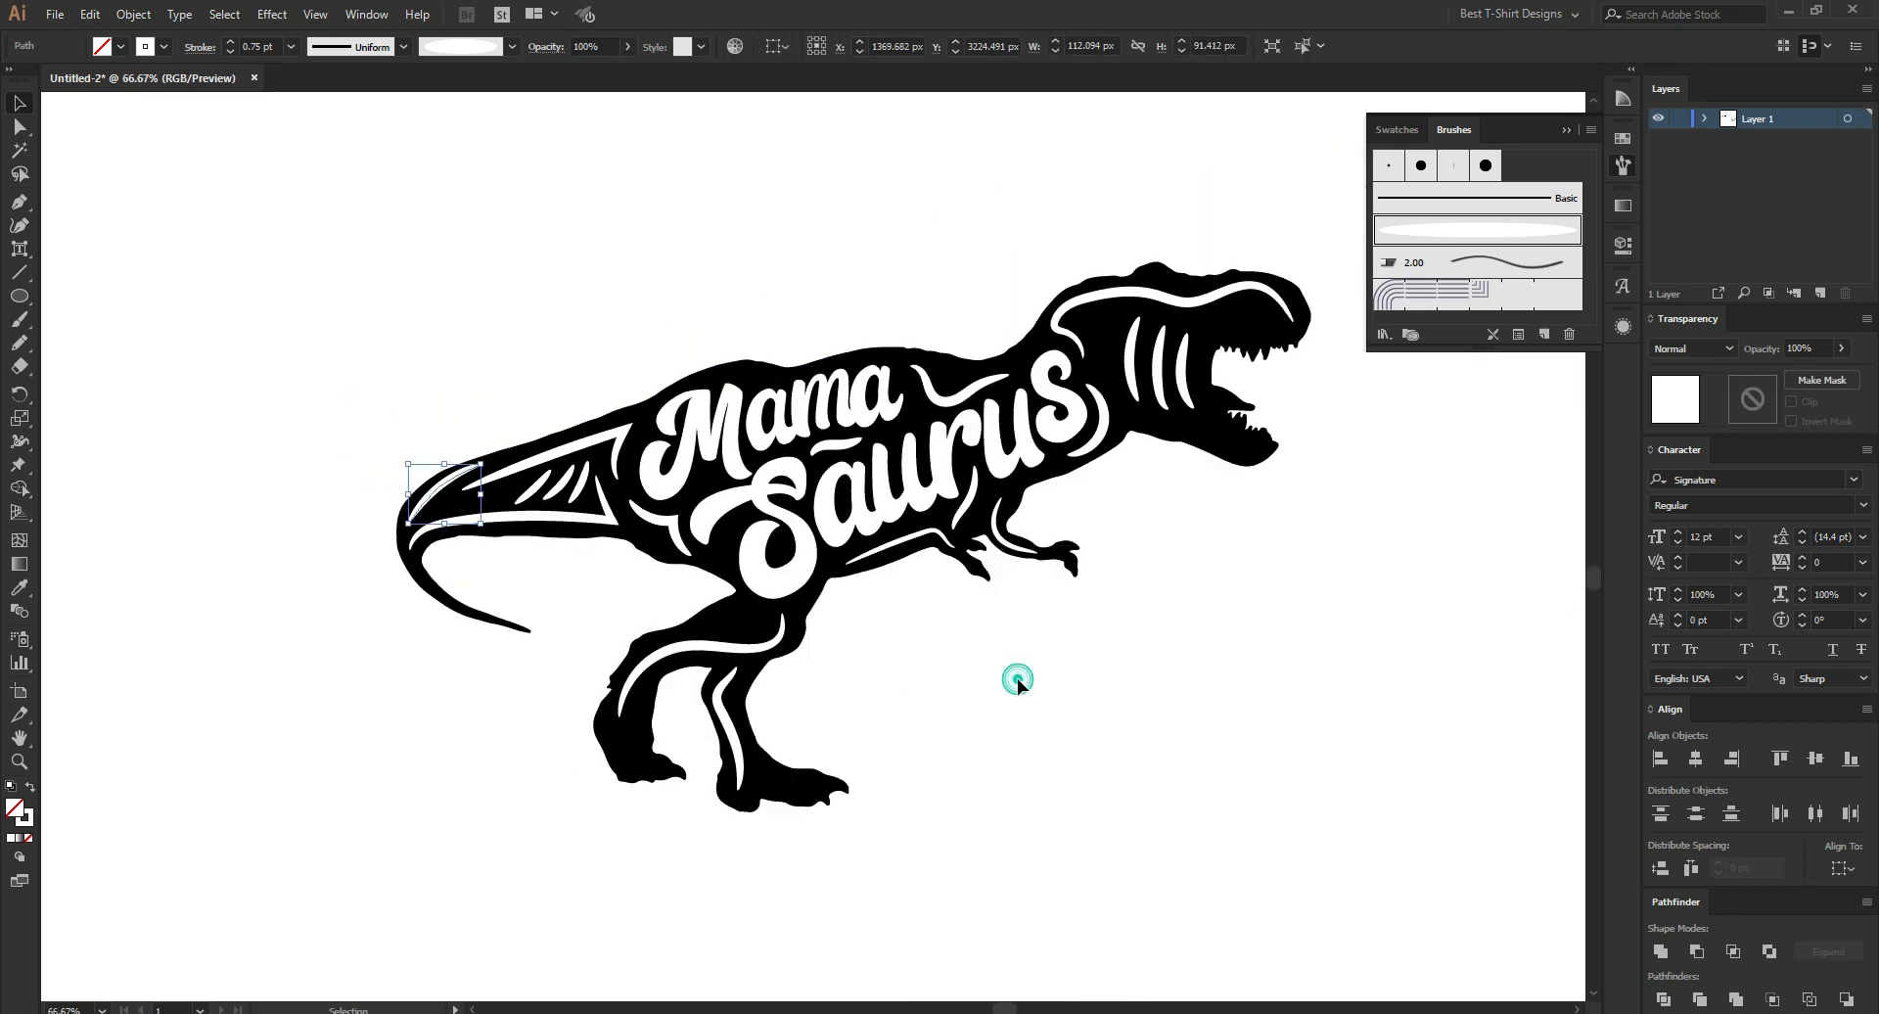
click(1015, 679)
Convert the Mama and Saurus text objects to outlines.
scroll(984, 695, right, 3)
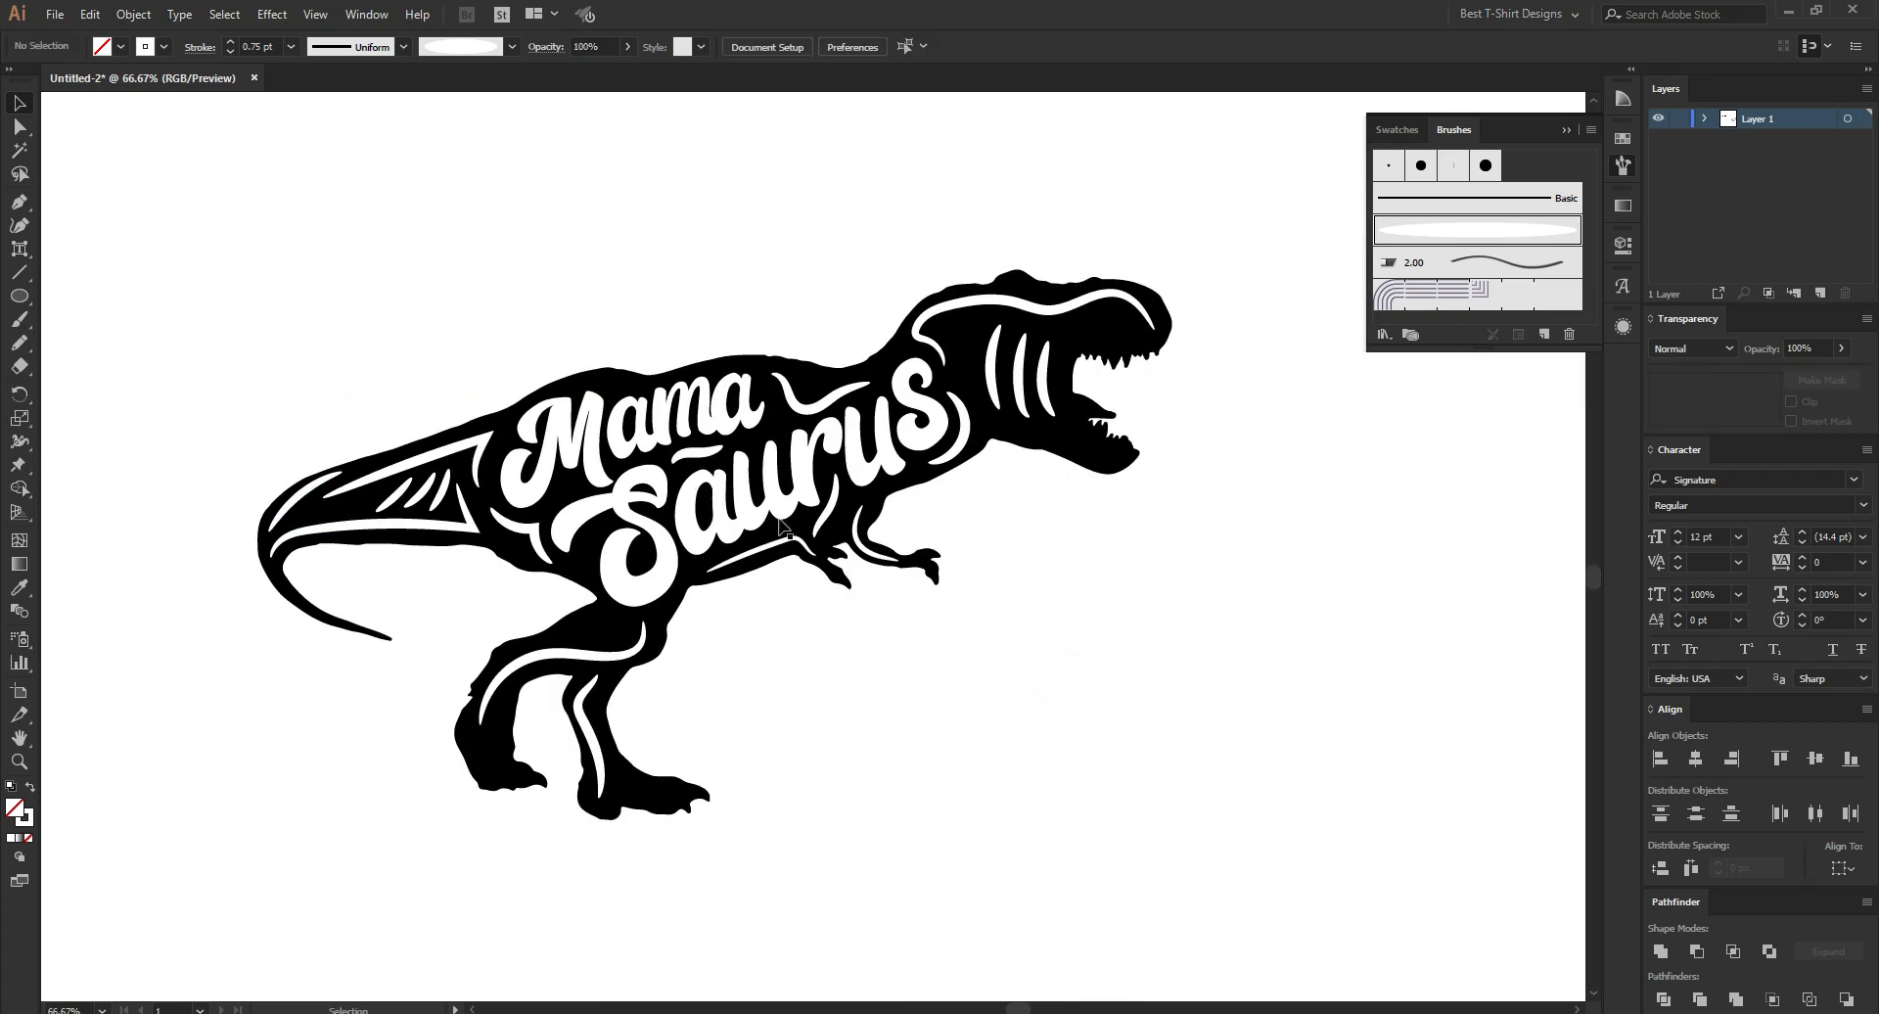
click(736, 507)
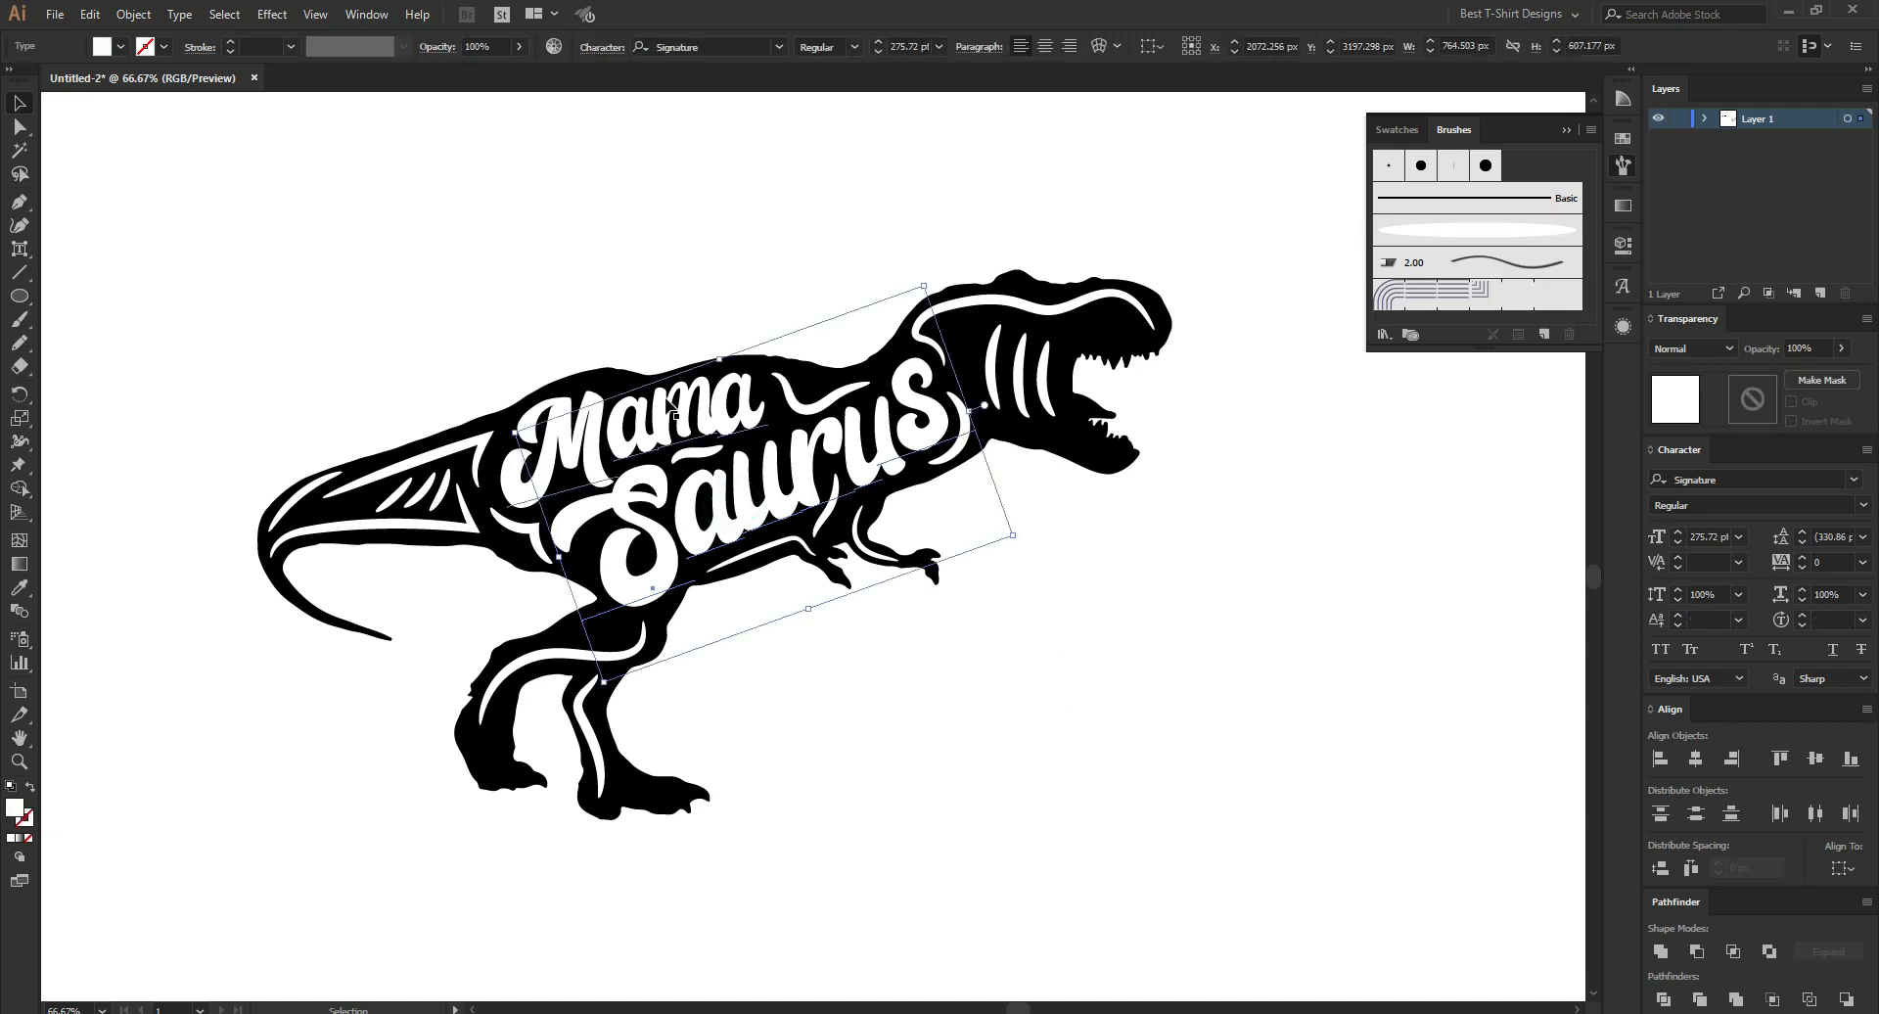
shift+click(569, 407)
right_click(565, 405)
click(638, 538)
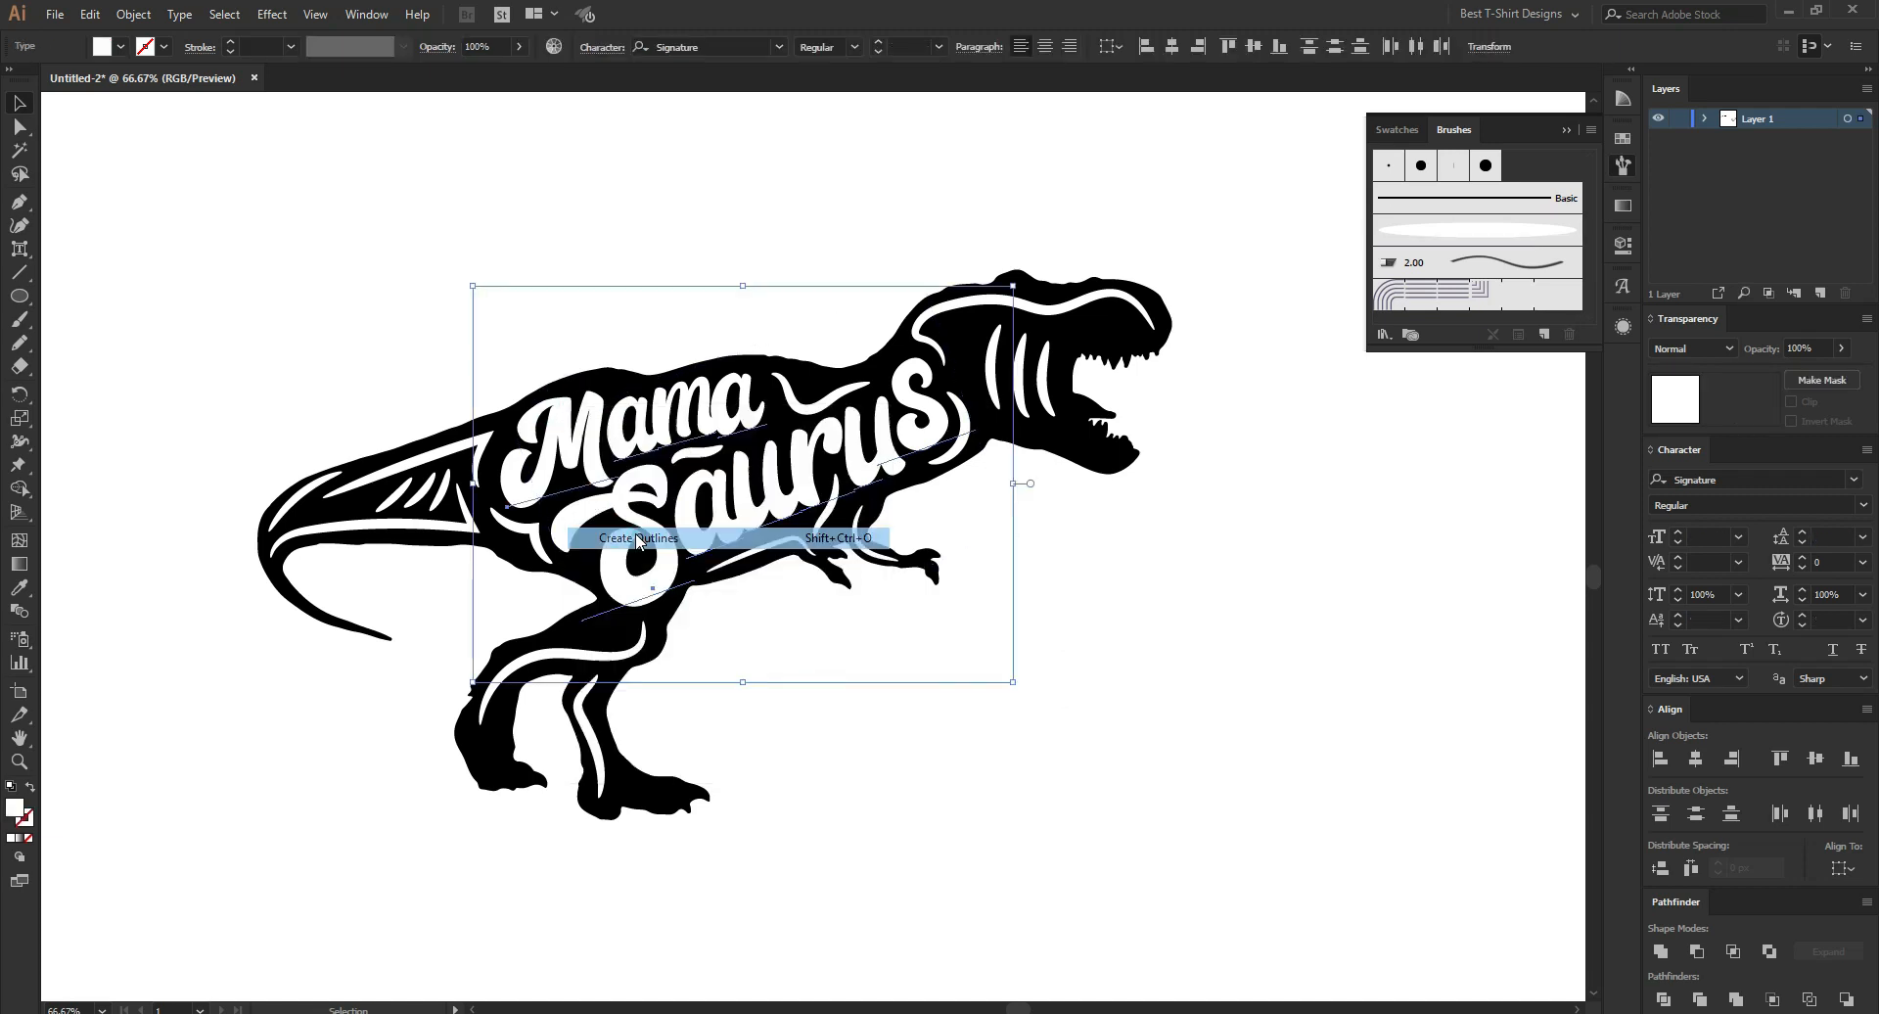
click(1099, 631)
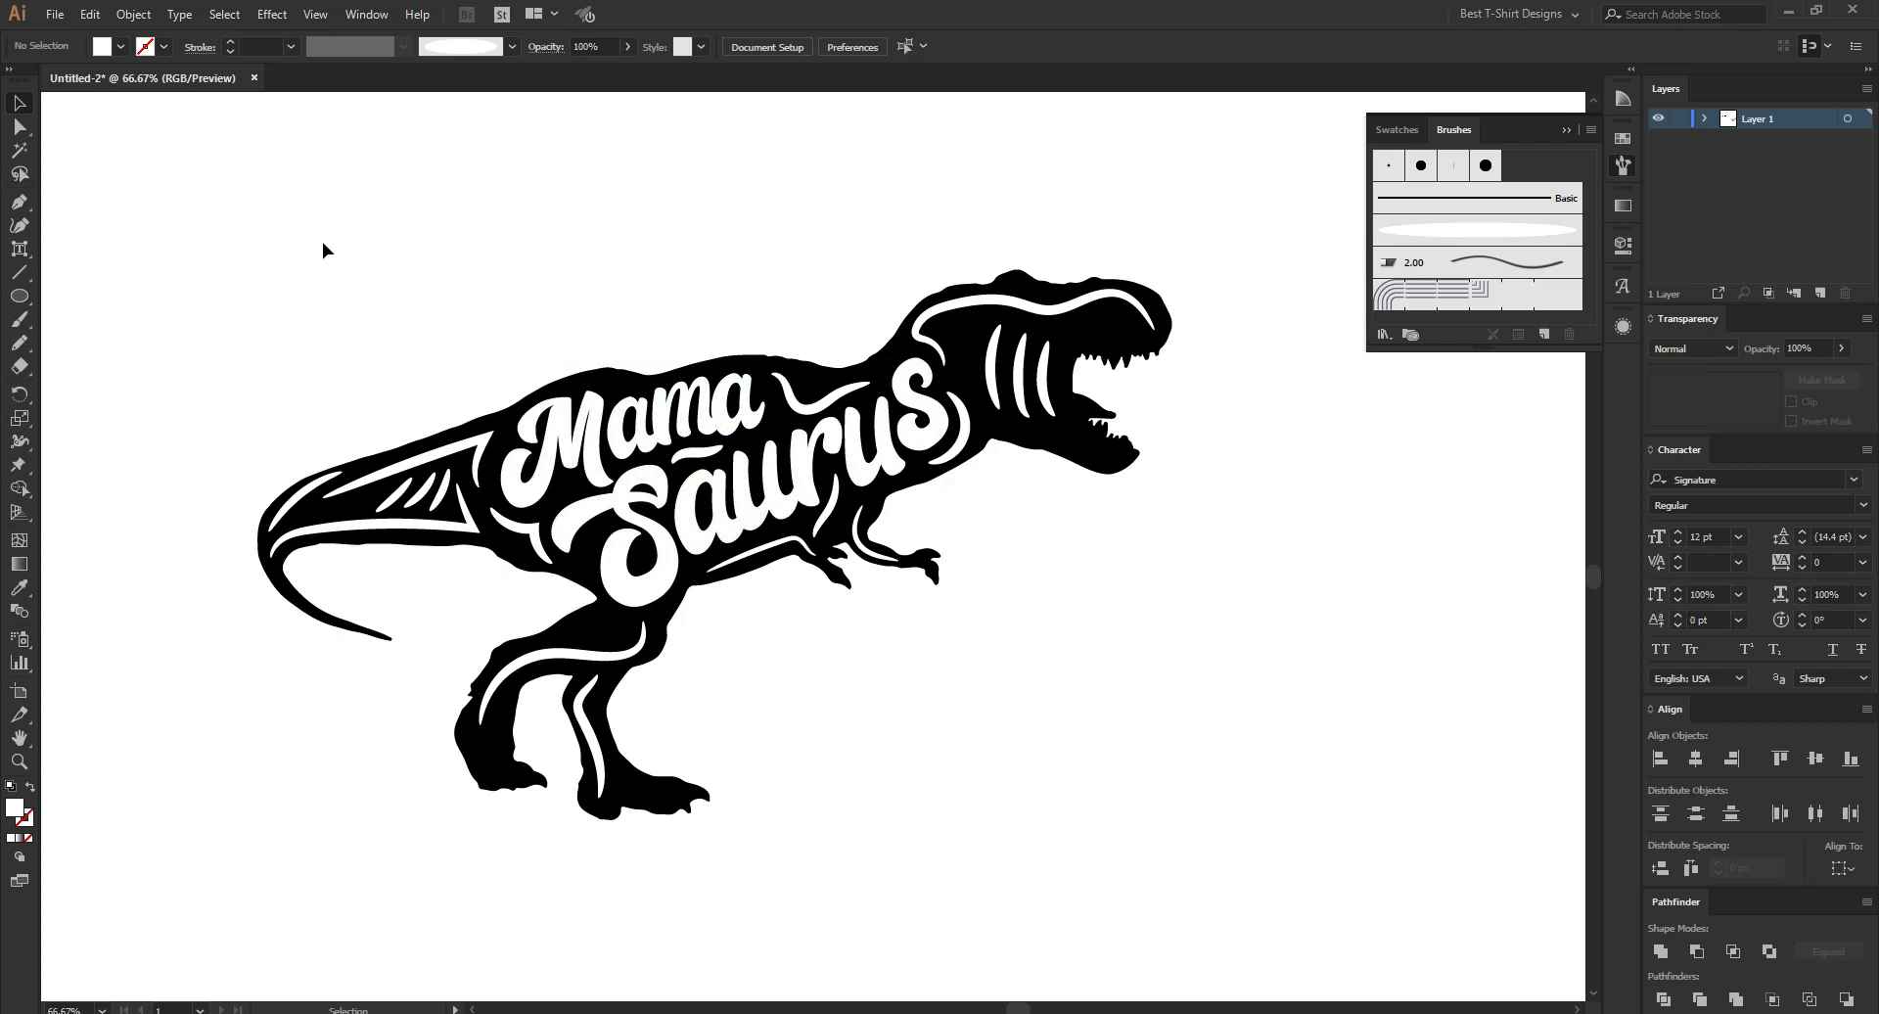
Expand the appearance of the lettering and all white accent strokes into filled shapes, leaving out the black silhouette.
drag(304, 267, 1195, 926)
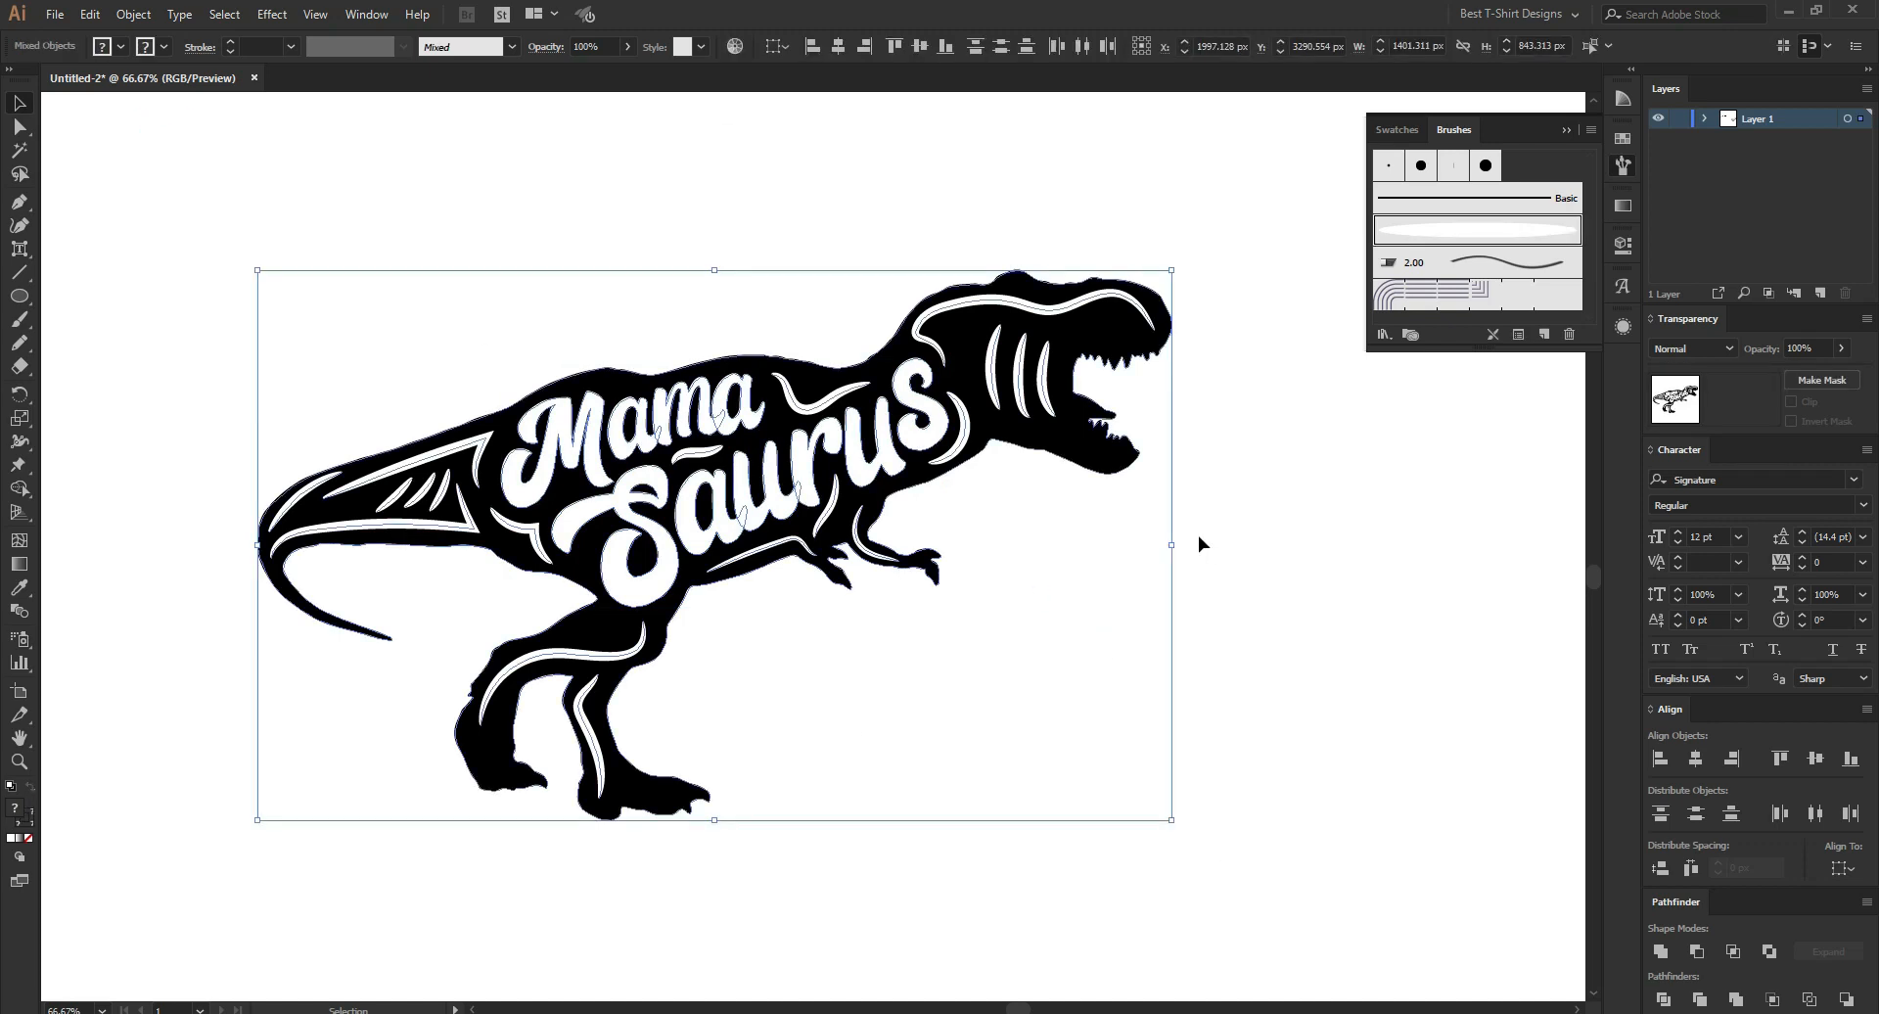
shift+click(1095, 467)
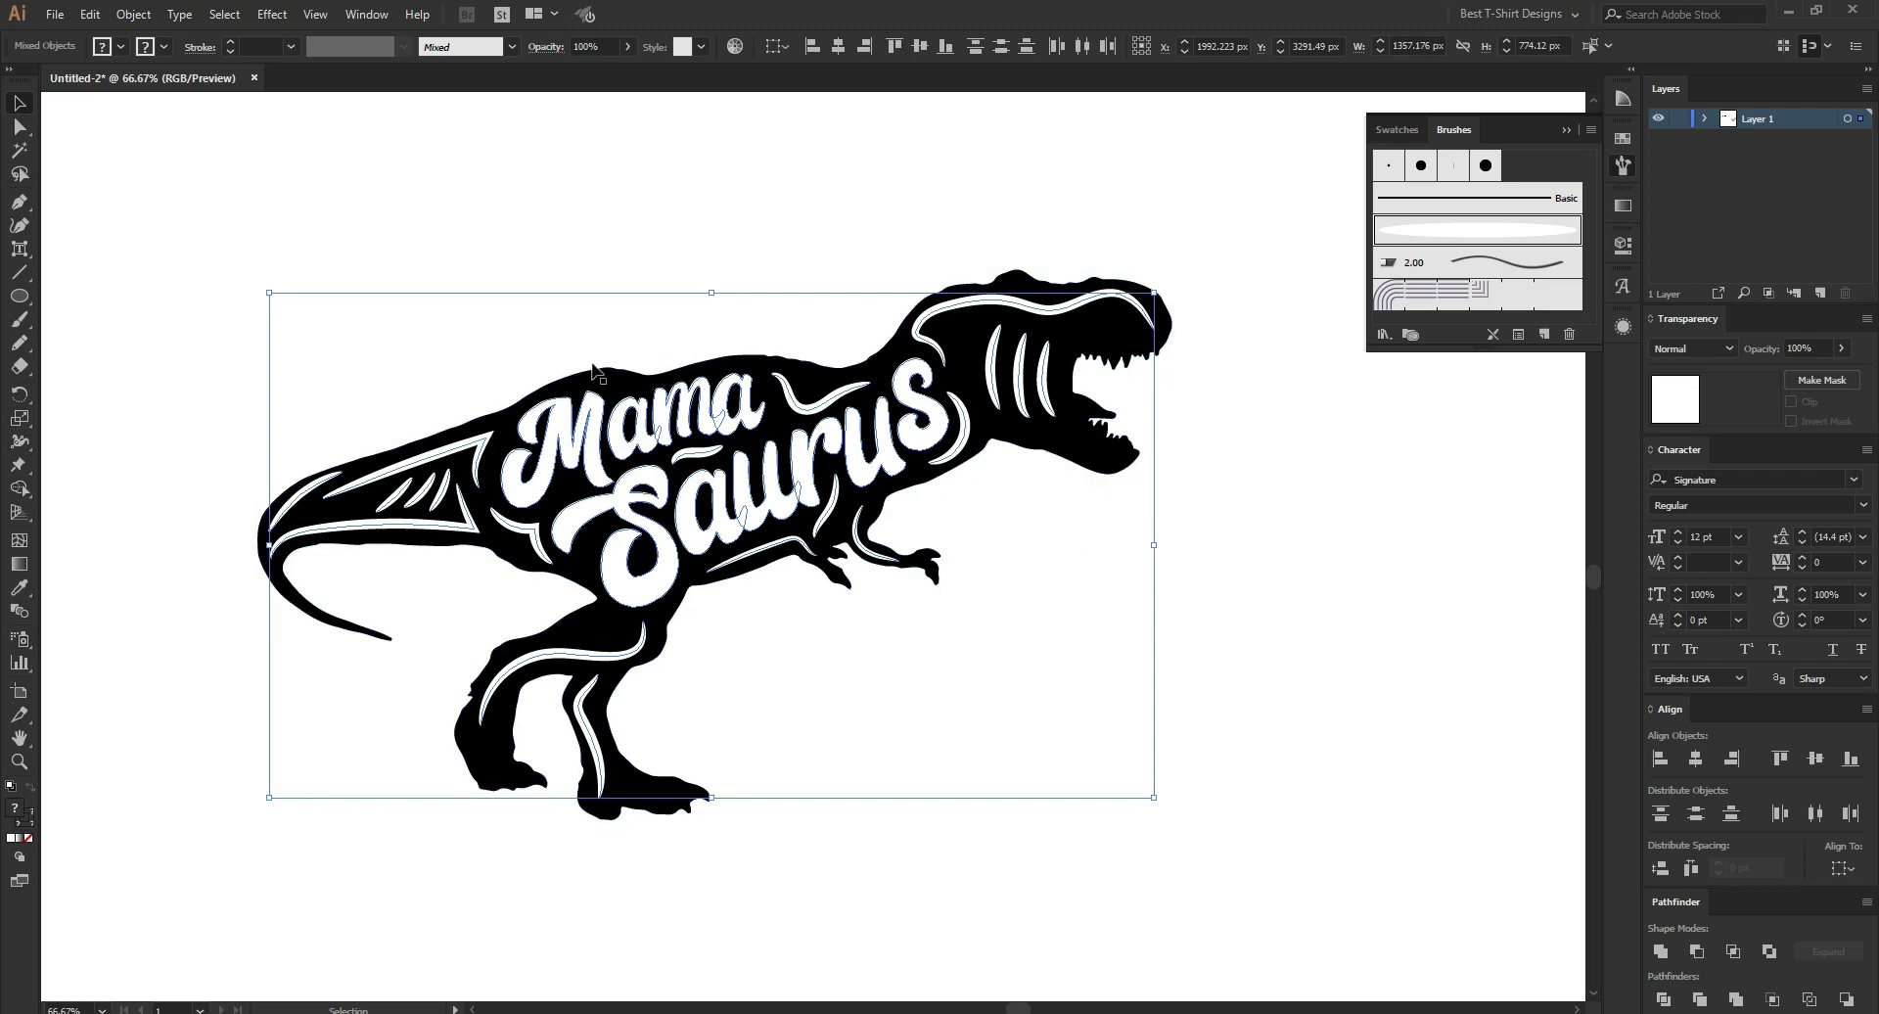
click(120, 16)
click(179, 240)
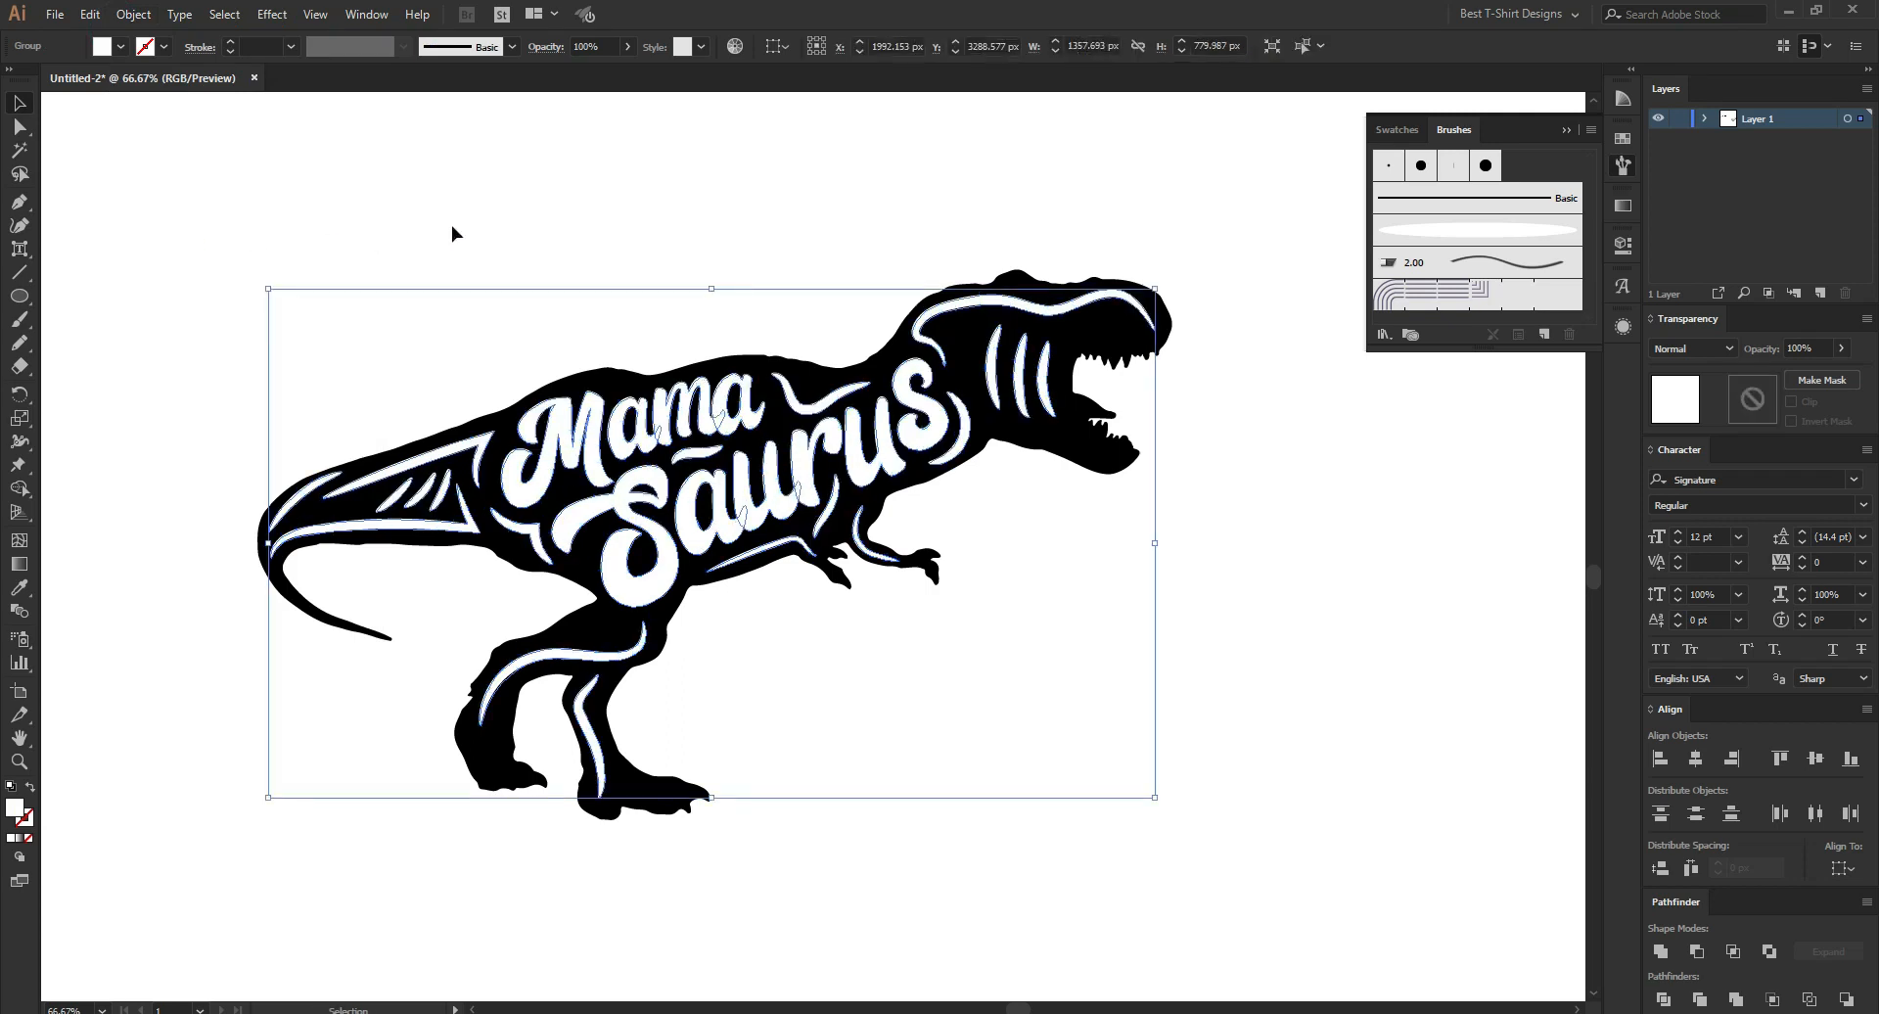
click(1043, 539)
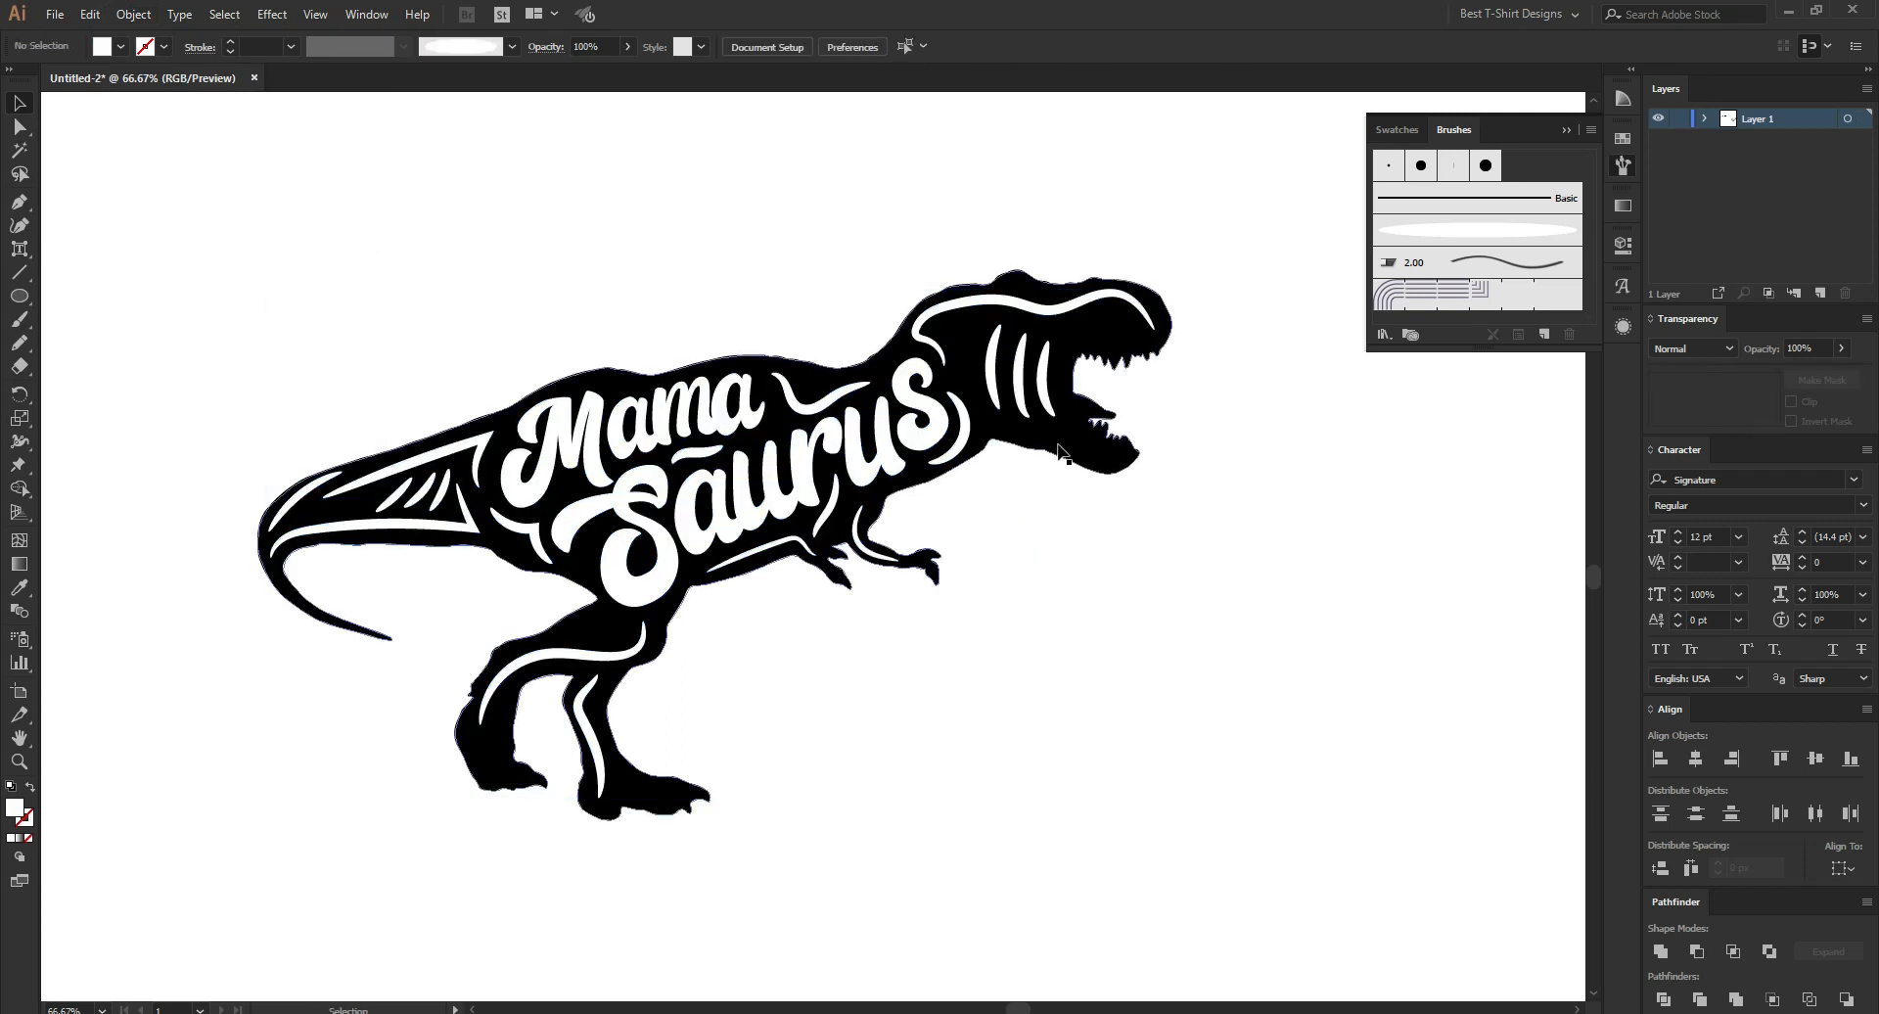
drag(1064, 444, 1159, 619)
key(ctrl+z)
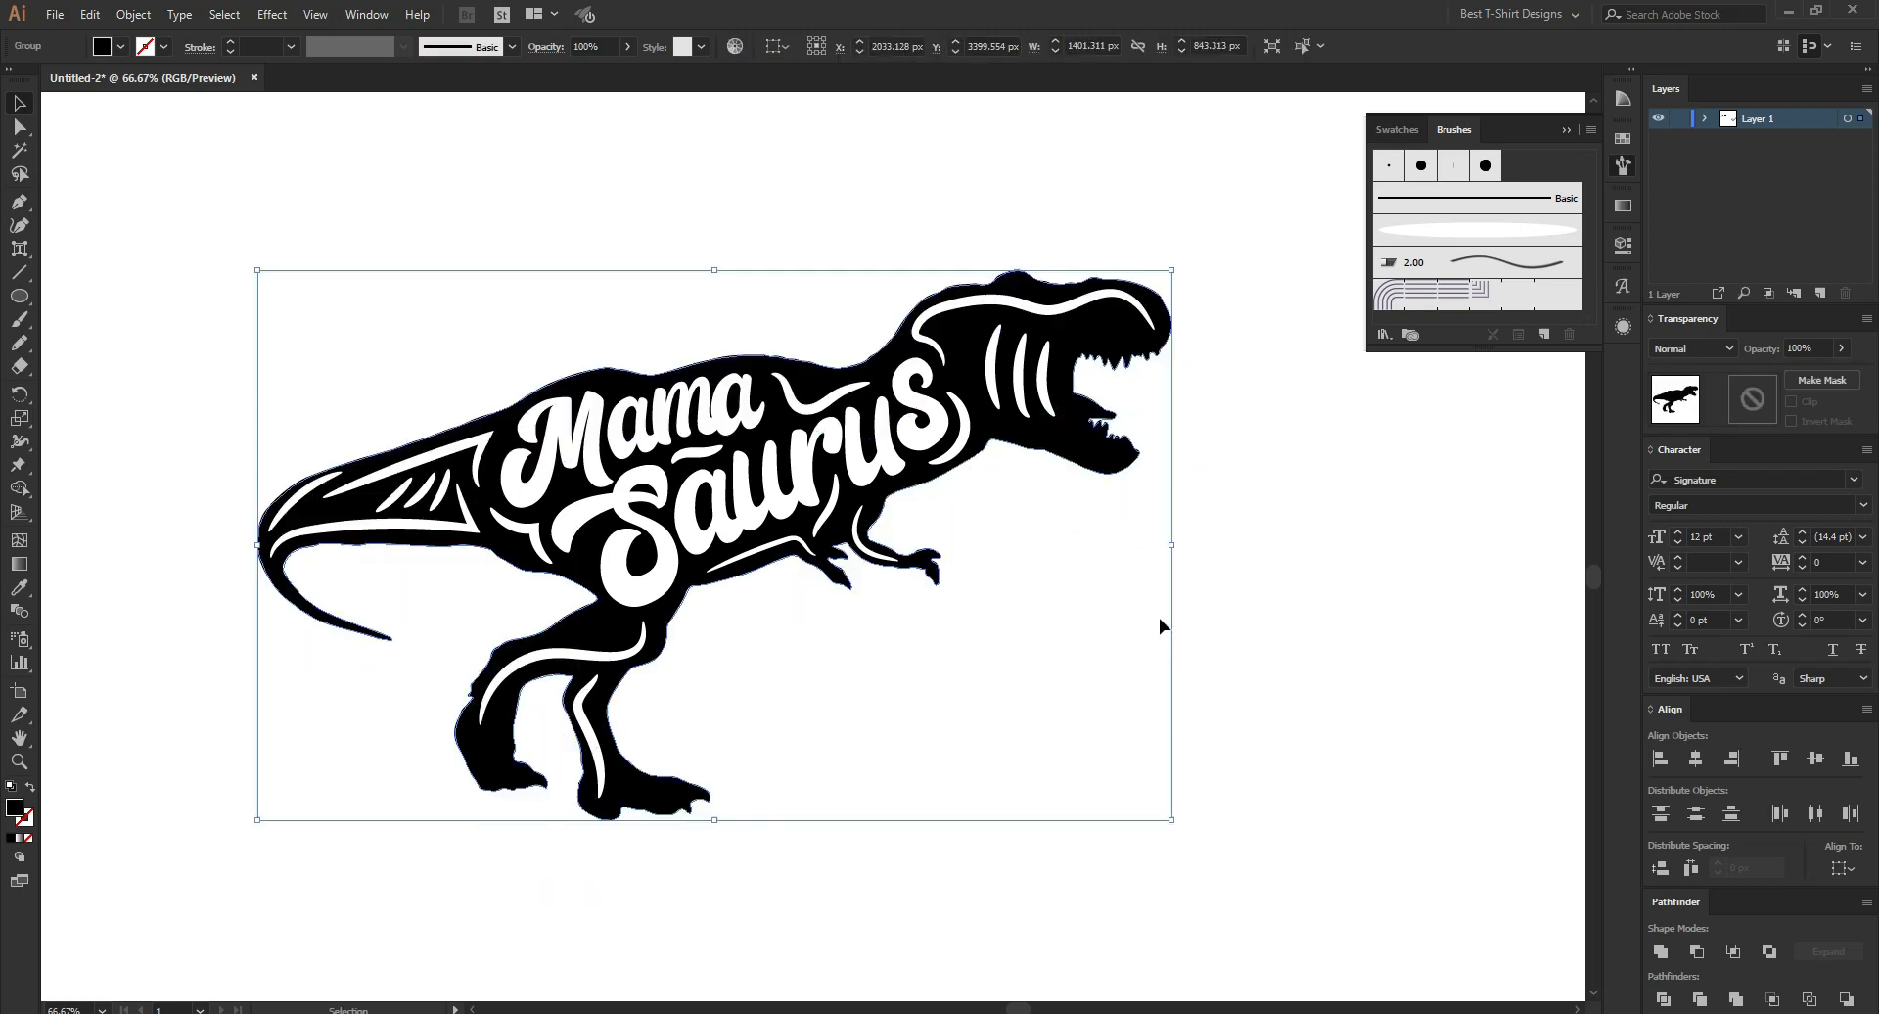
click(1116, 616)
Draw a rectangle of about 1764 × 1105 px covering the whole artwork and fill it with dark red.
click(20, 296)
click(108, 296)
drag(155, 170, 1307, 891)
click(1623, 138)
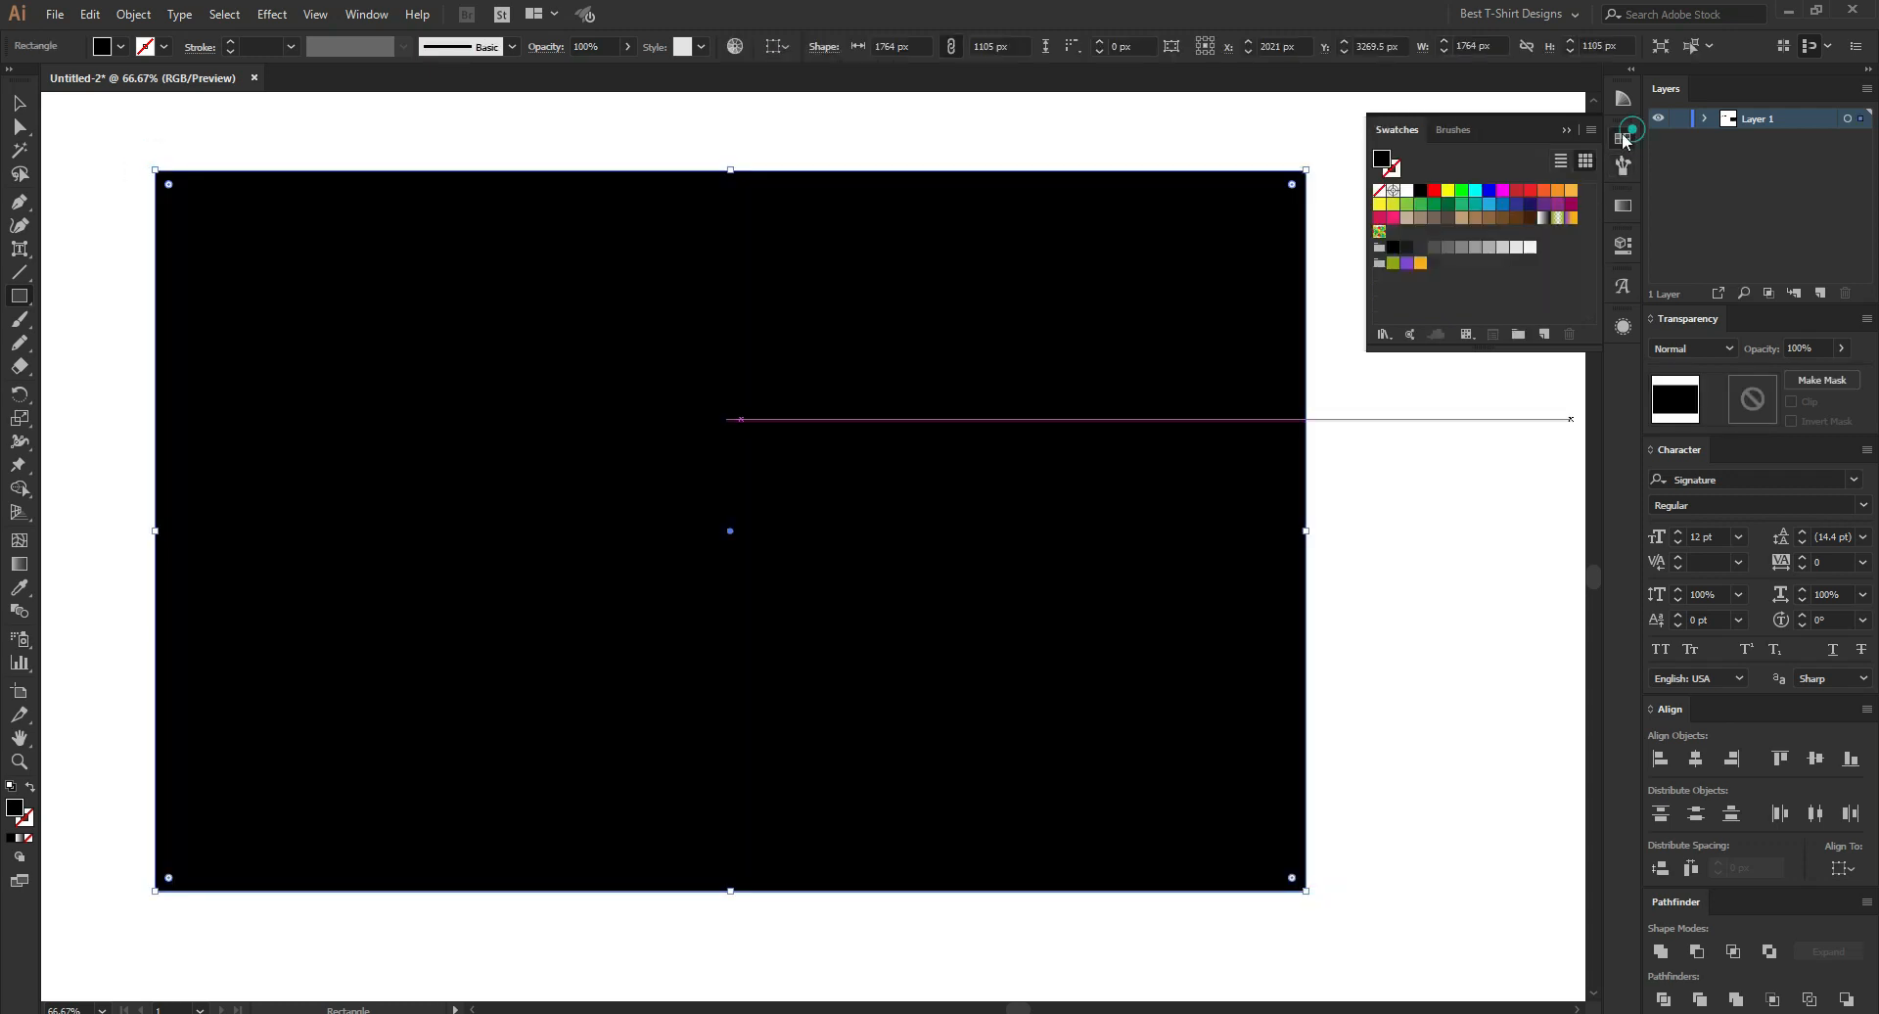
click(1513, 191)
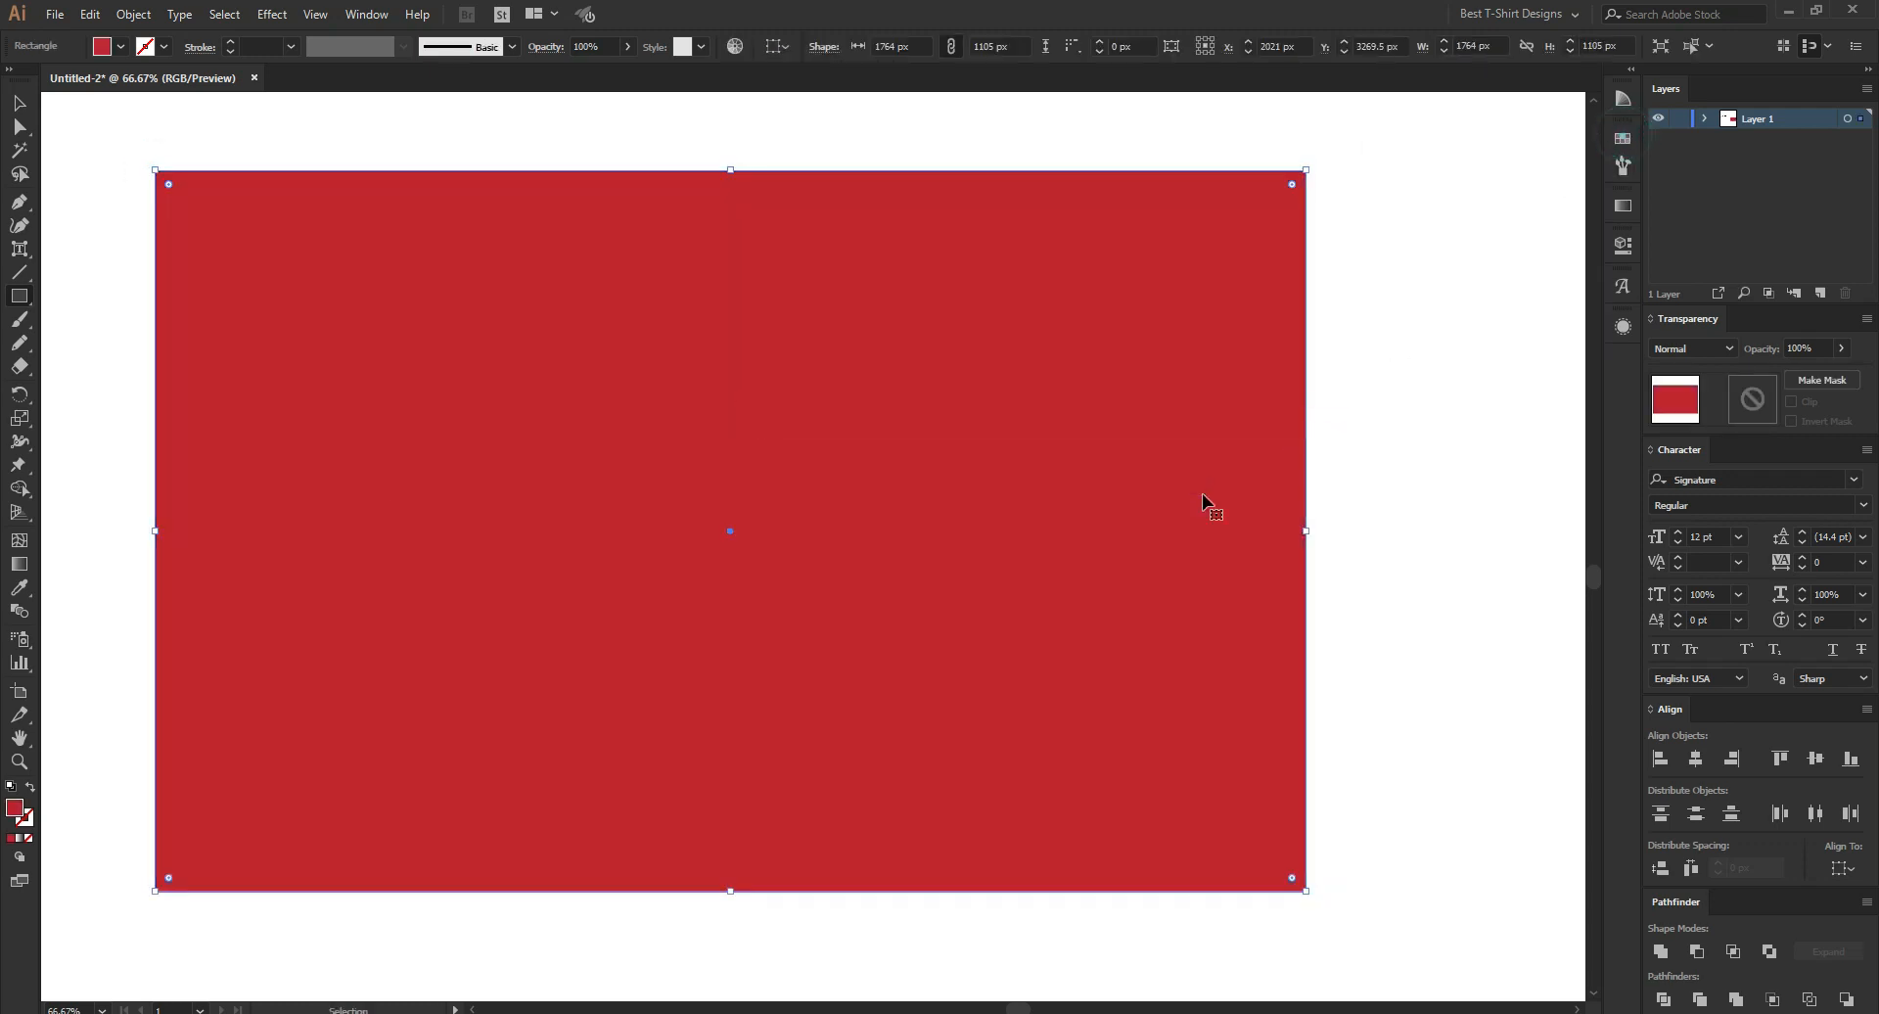
Send the red rectangle behind the T-rex silhouette and lettering as a background.
key(Delete)
key(ctrl+z)
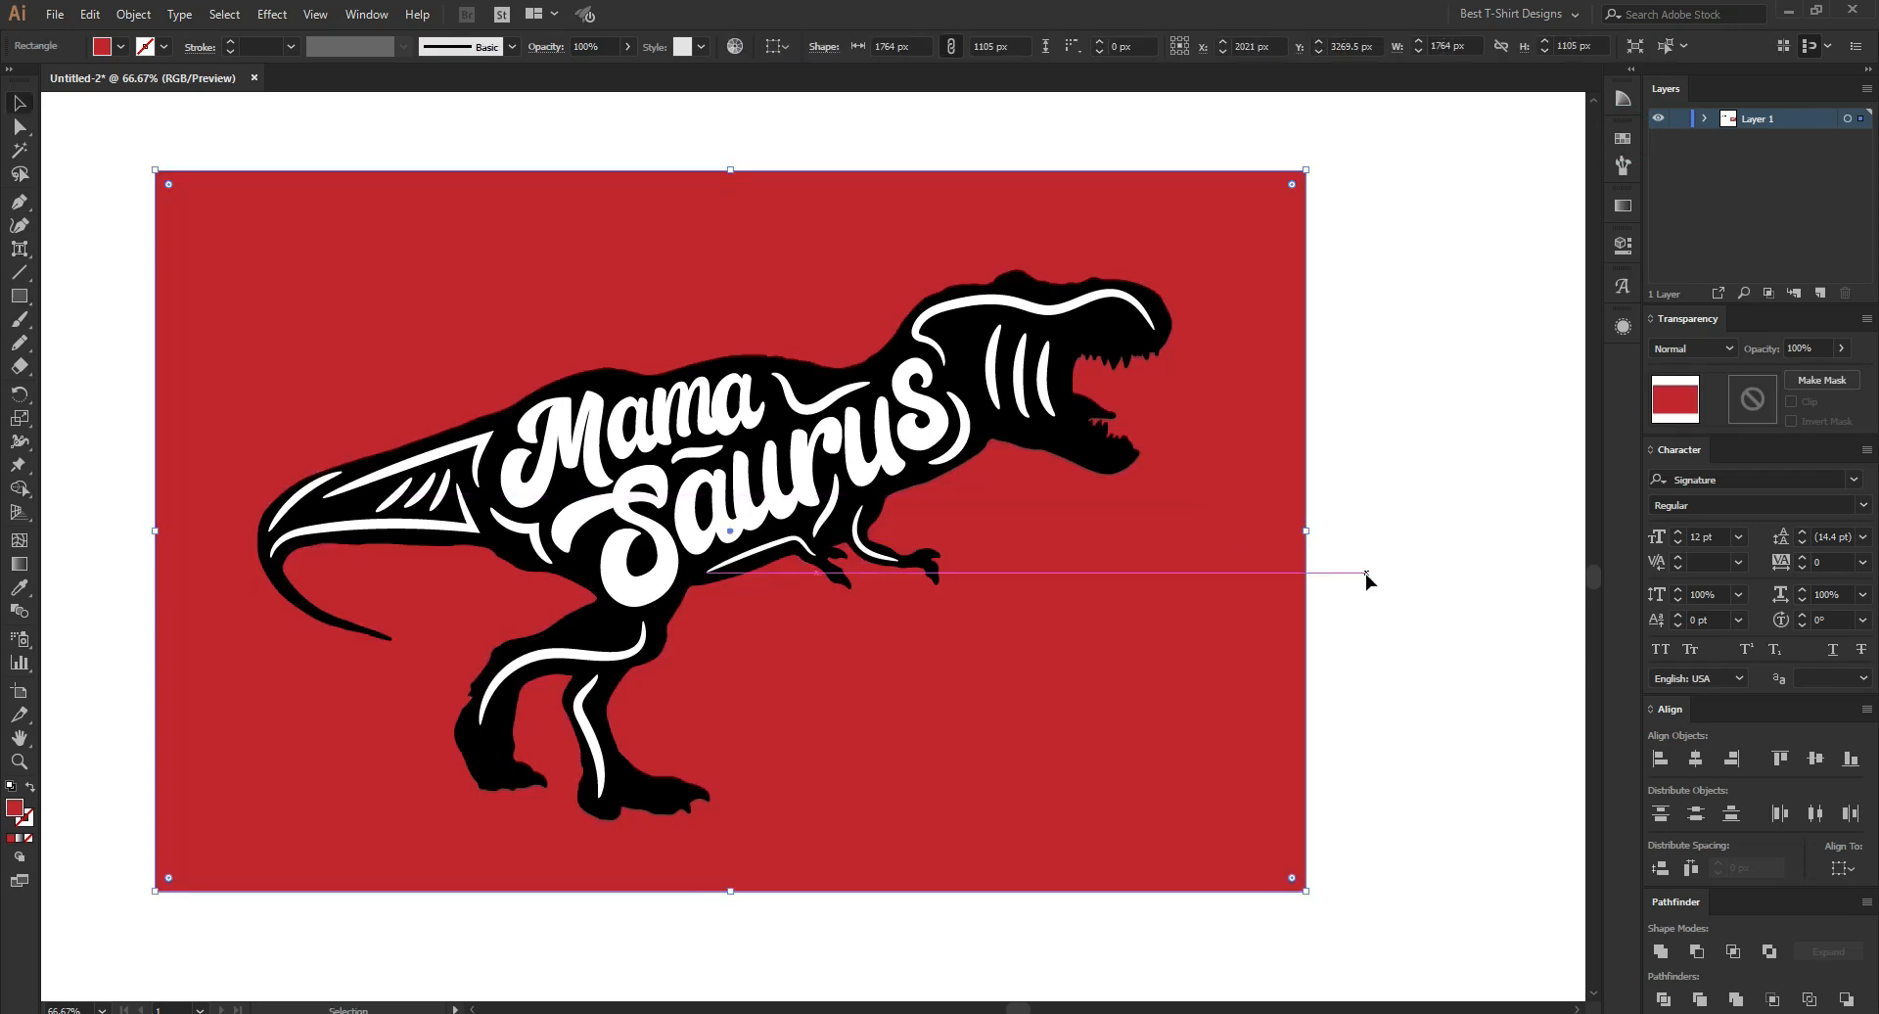
click(1365, 573)
click(1370, 600)
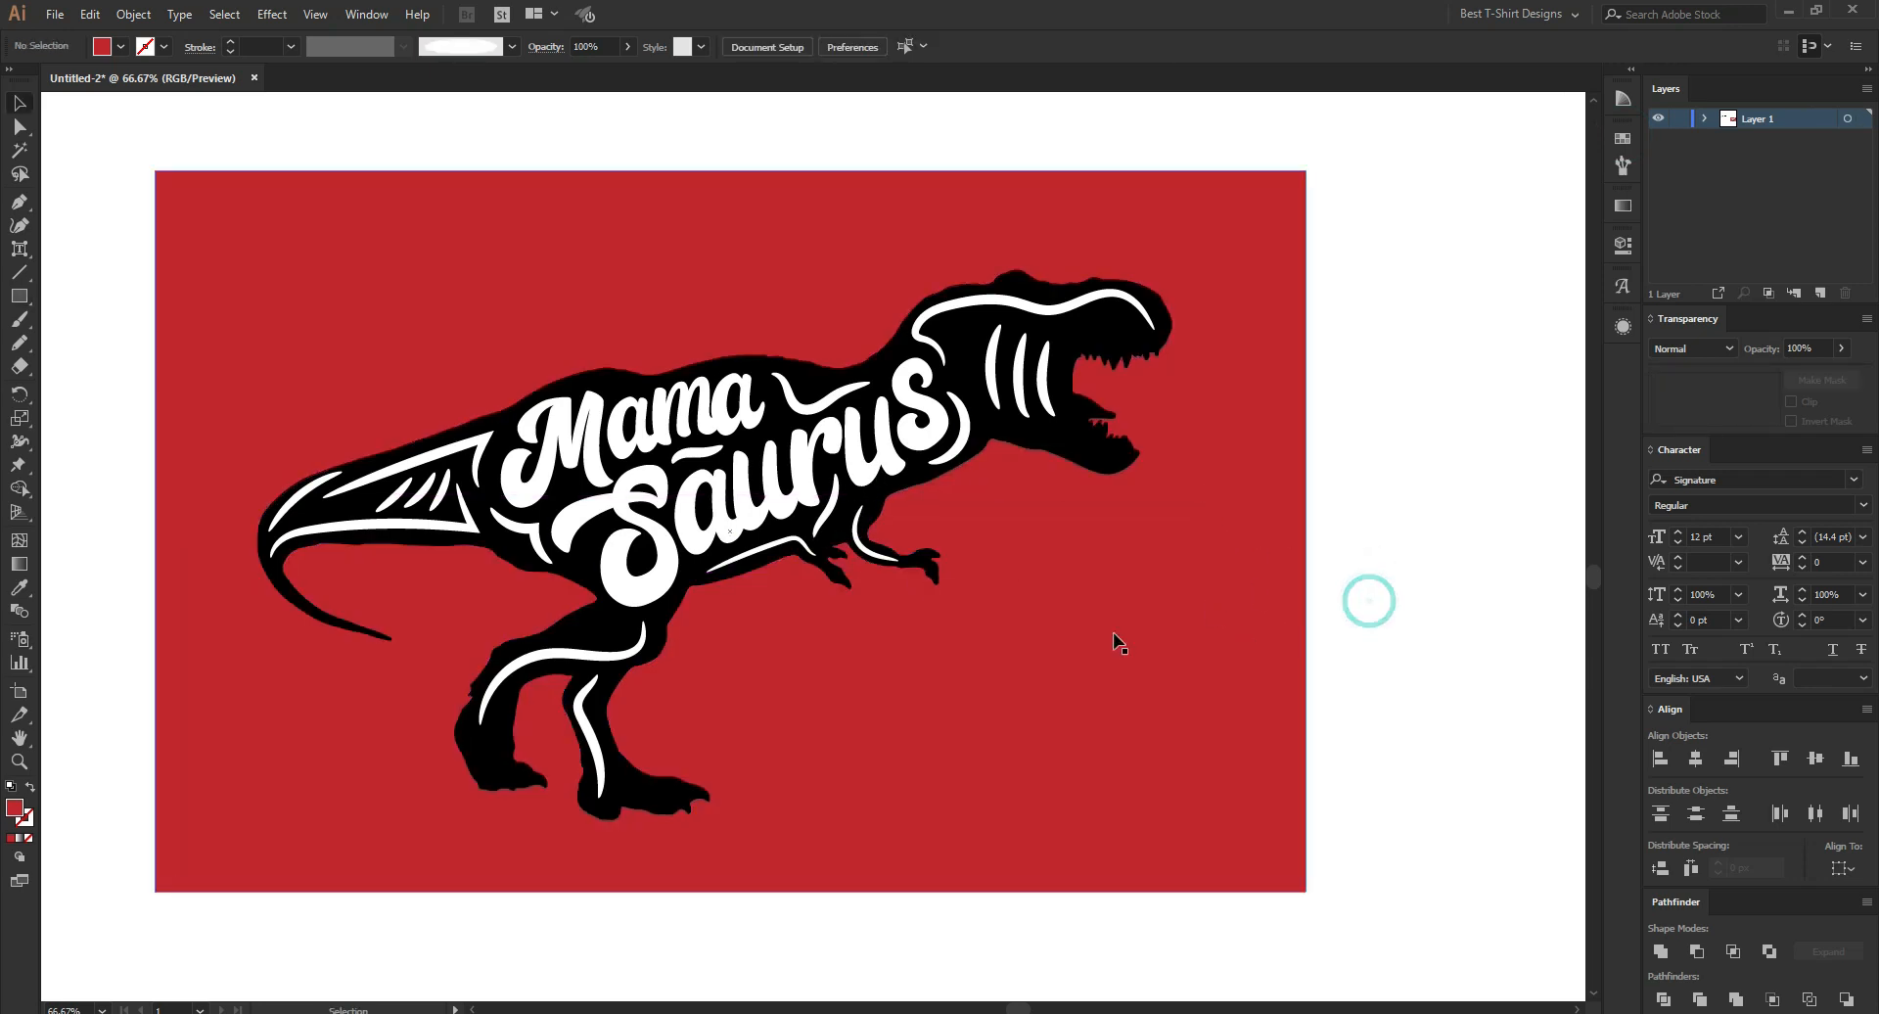
Cut the grouped white Mama Saurus lettering and accent shapes from the T-rex silhouette.
click(668, 546)
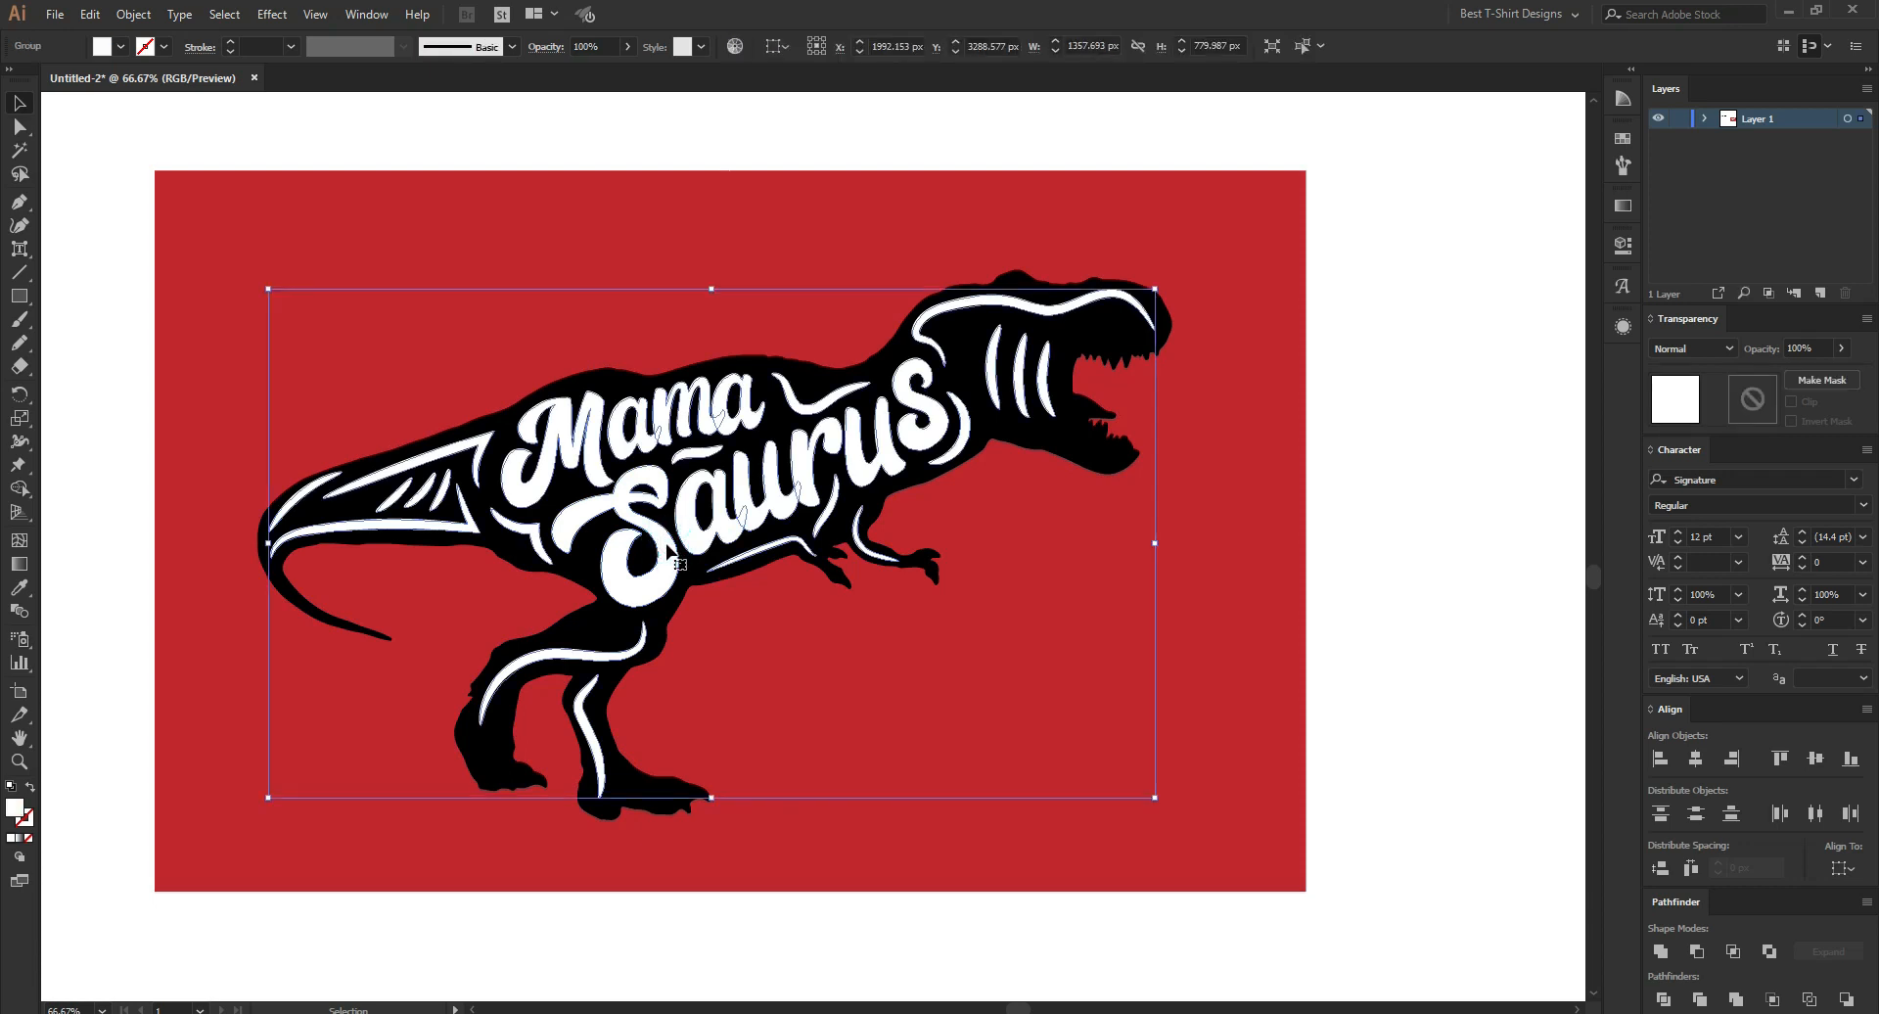
key(a)
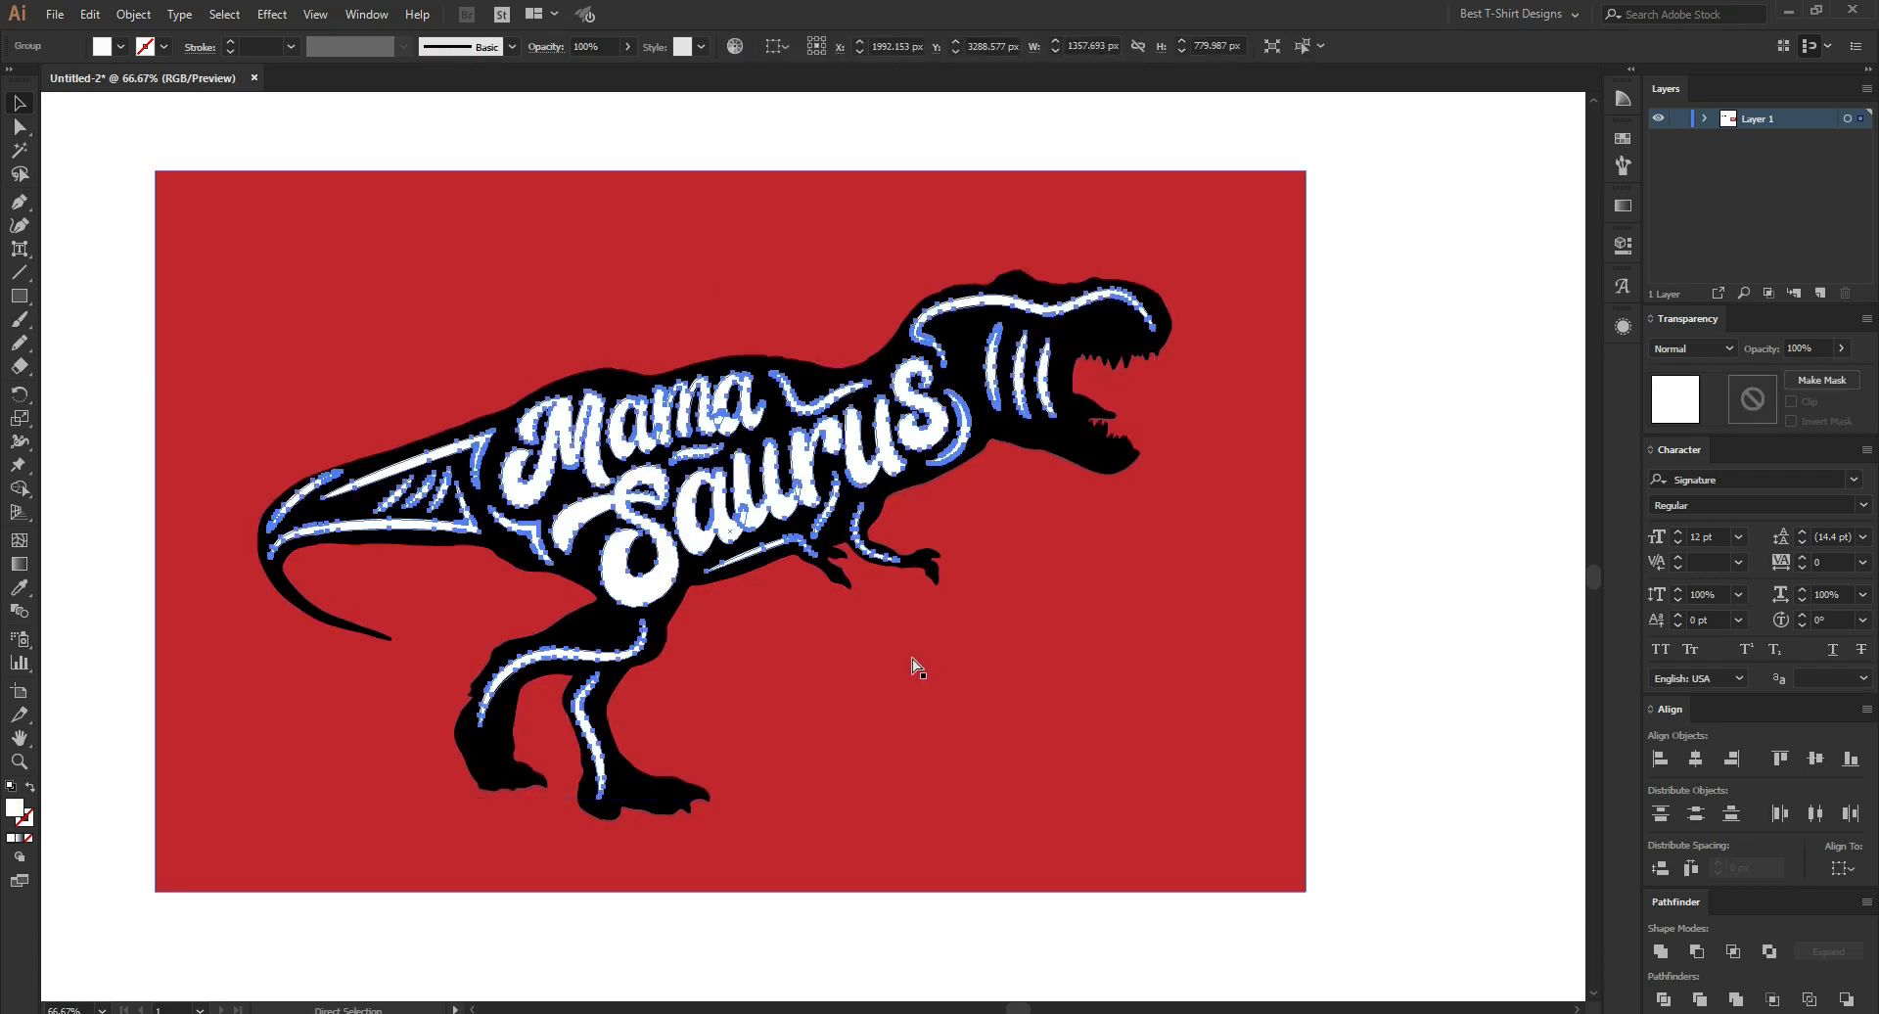
key(Delete)
key(v)
Give the black T-rex silhouette an opacity mask with Clip off and paste the cut lettering group in place inside it.
click(713, 418)
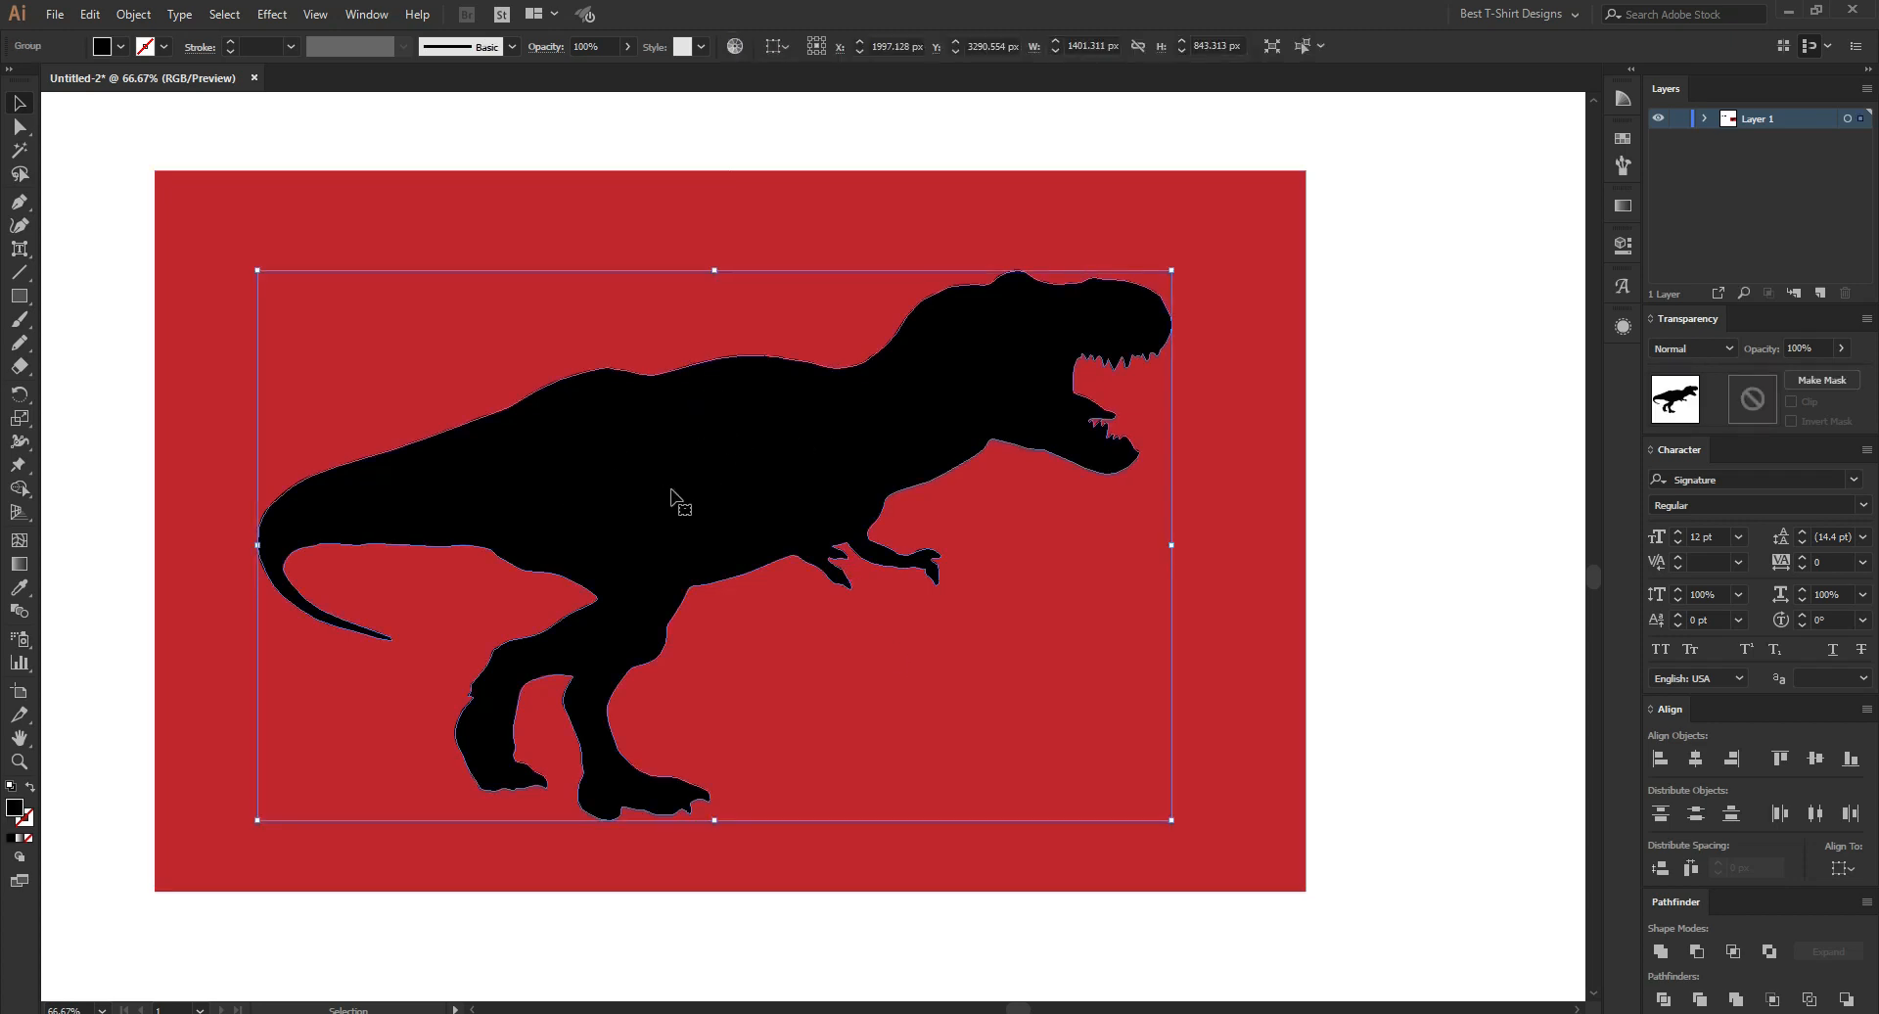
click(1754, 399)
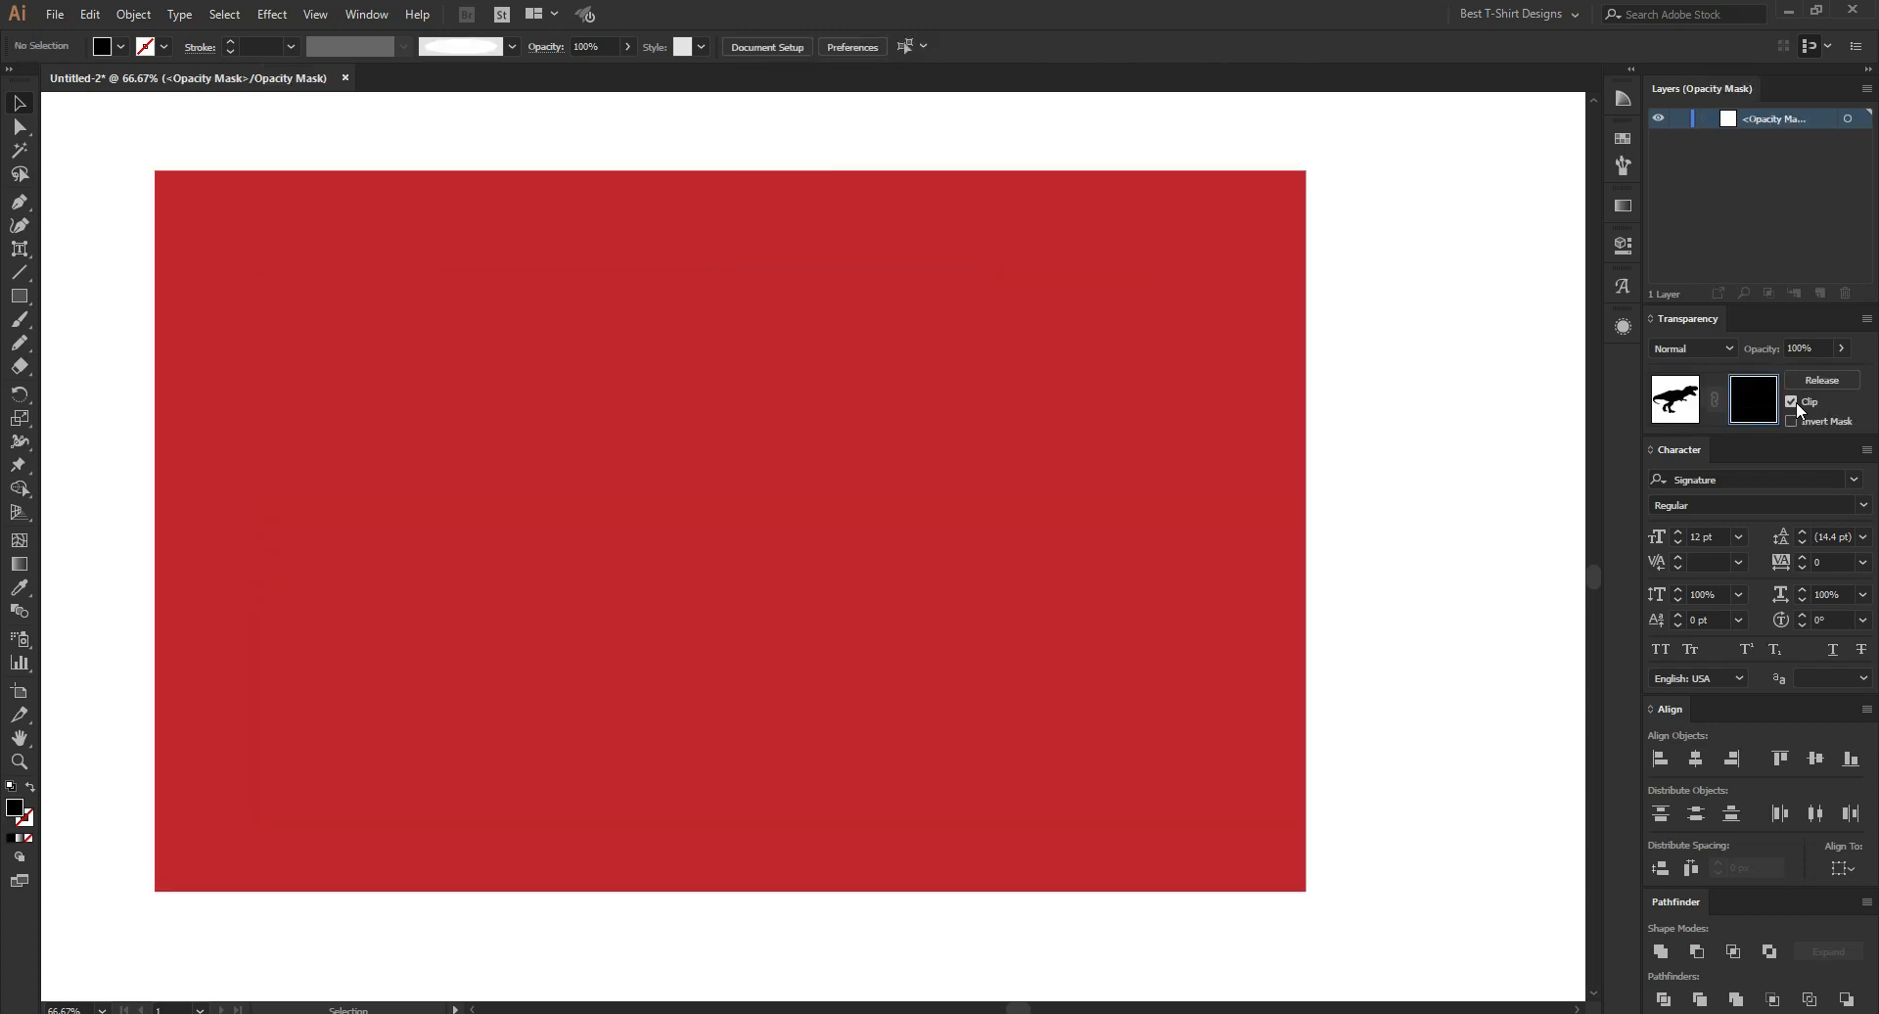
key(ctrl+f)
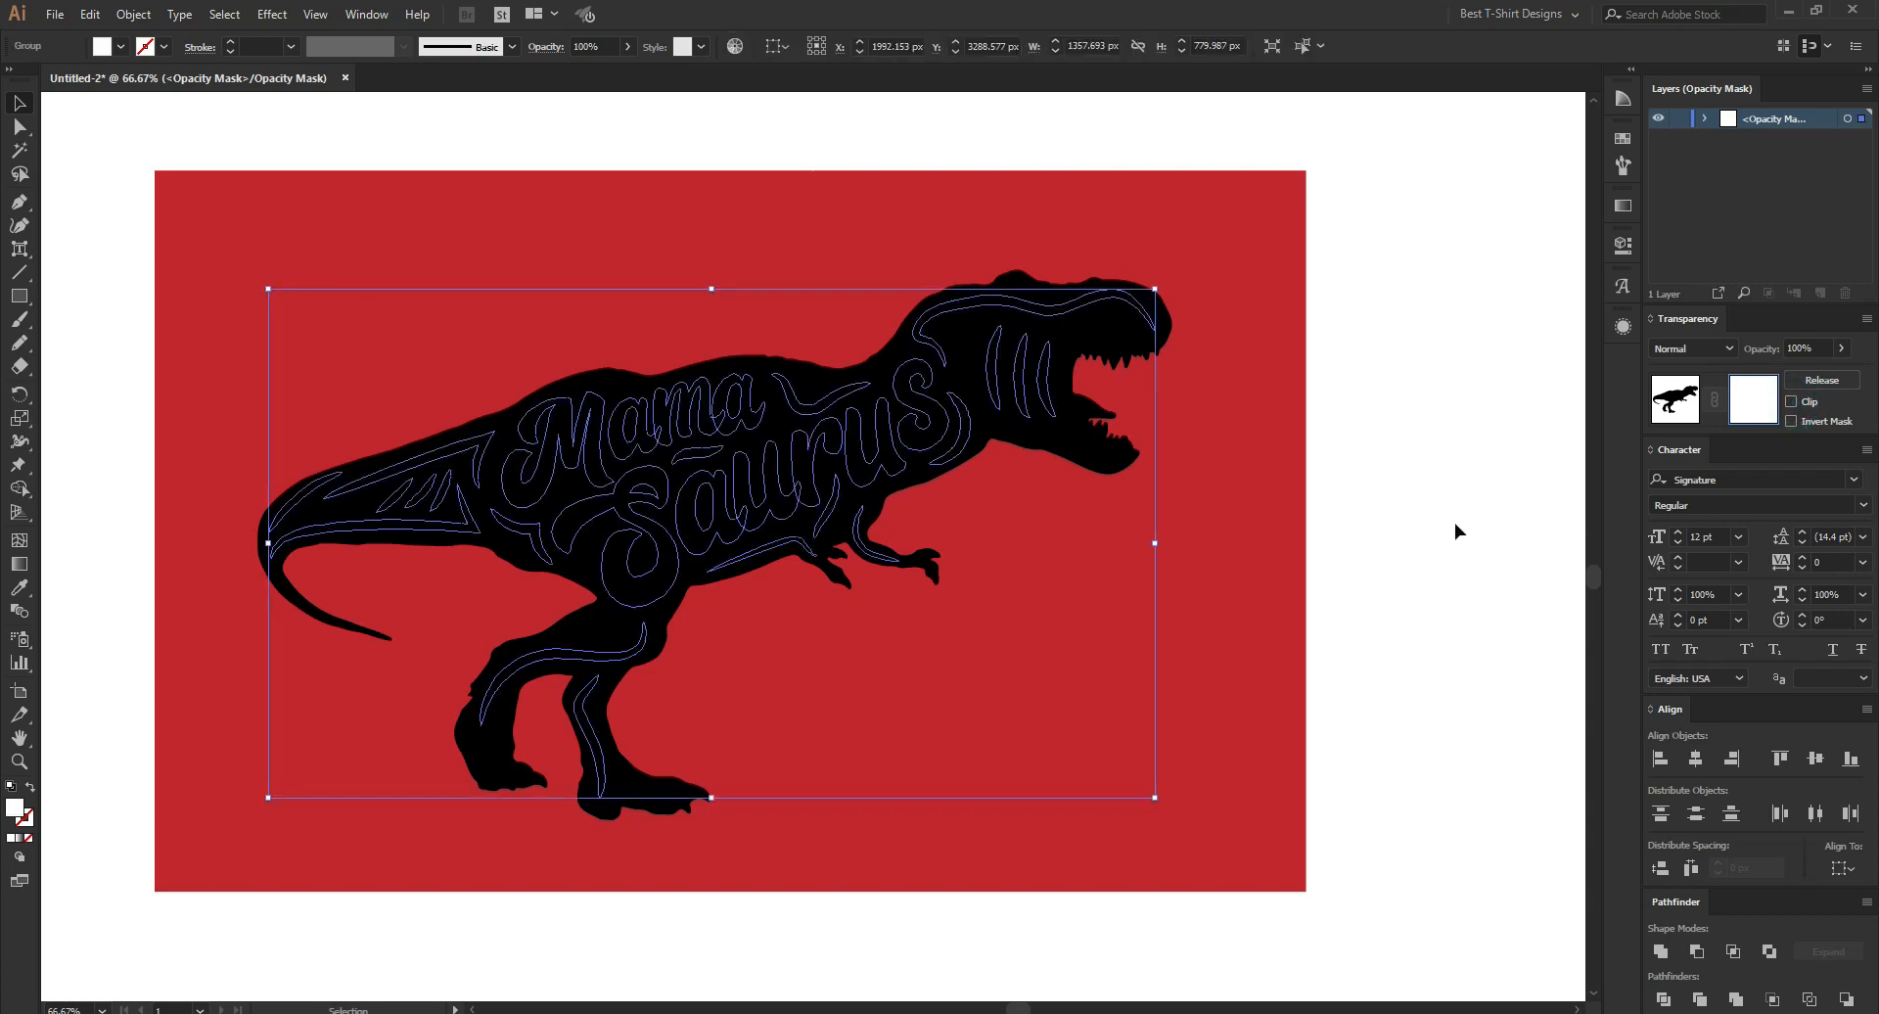
Fill the lettering and accents inside the opacity mask with black and return to editing the normal artwork.
click(1622, 140)
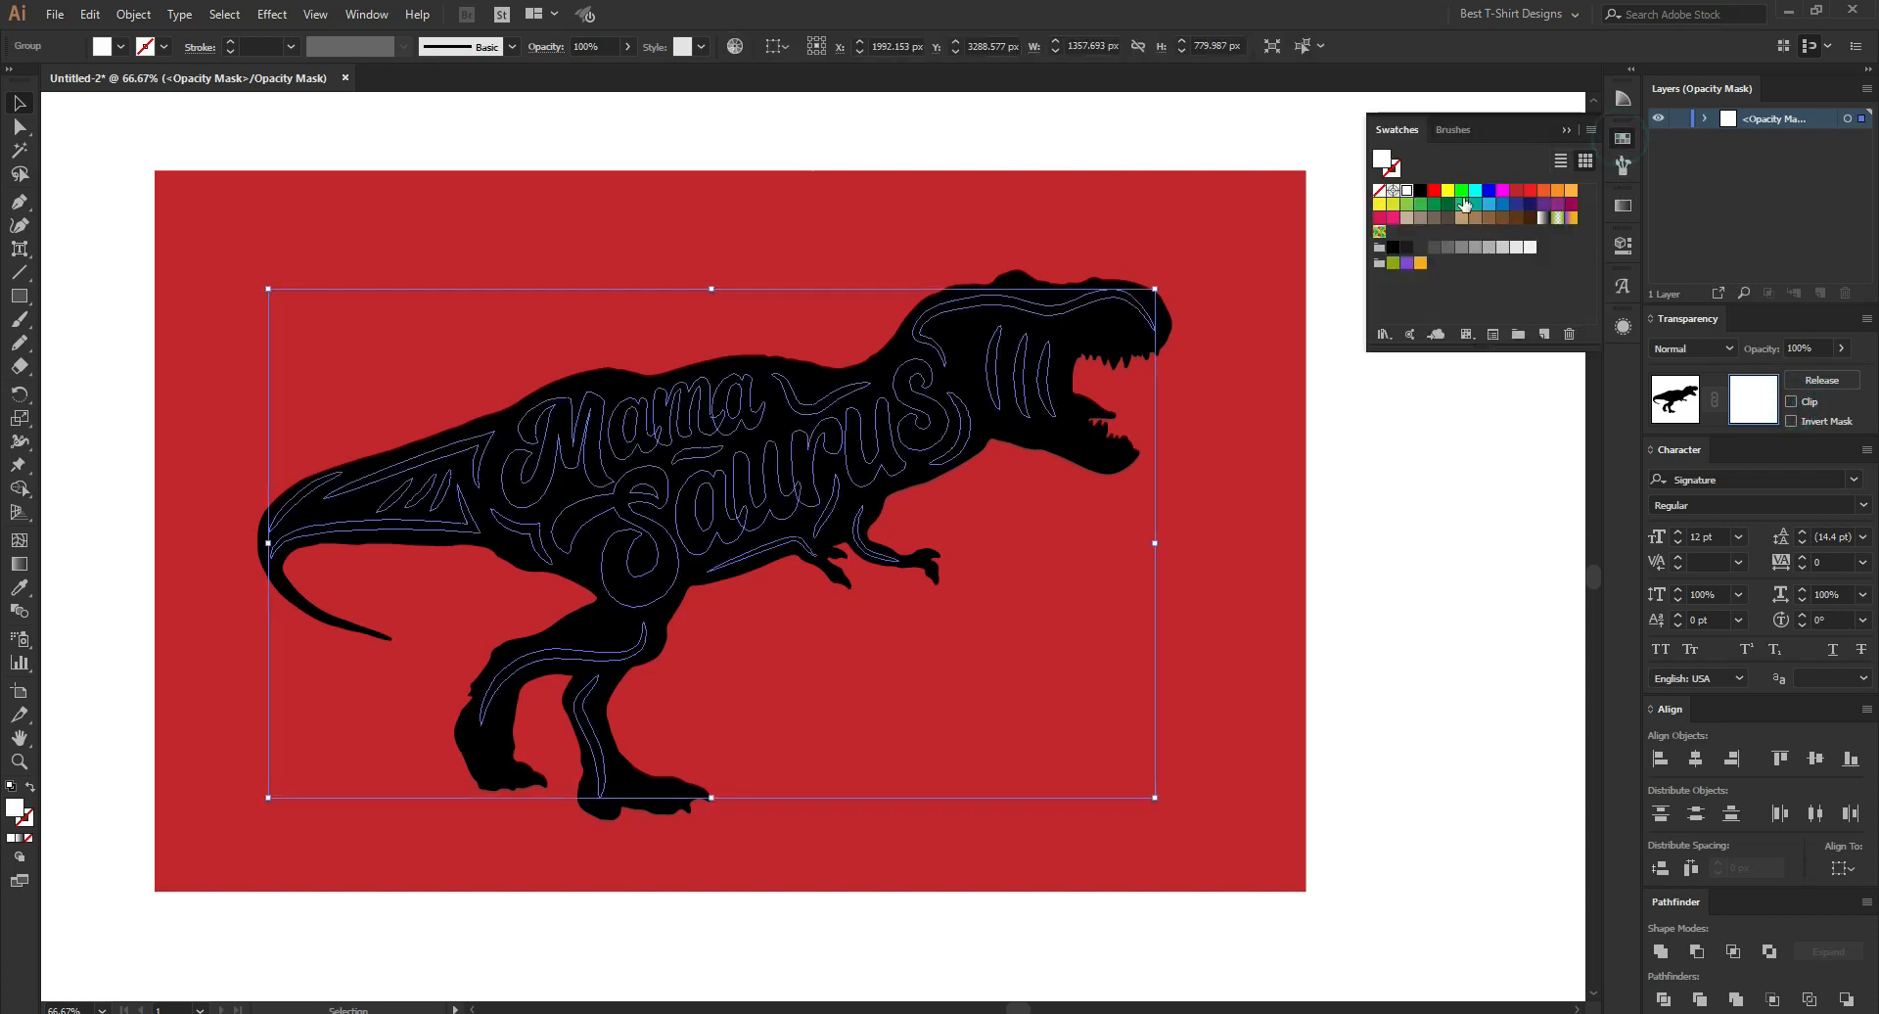
click(1420, 190)
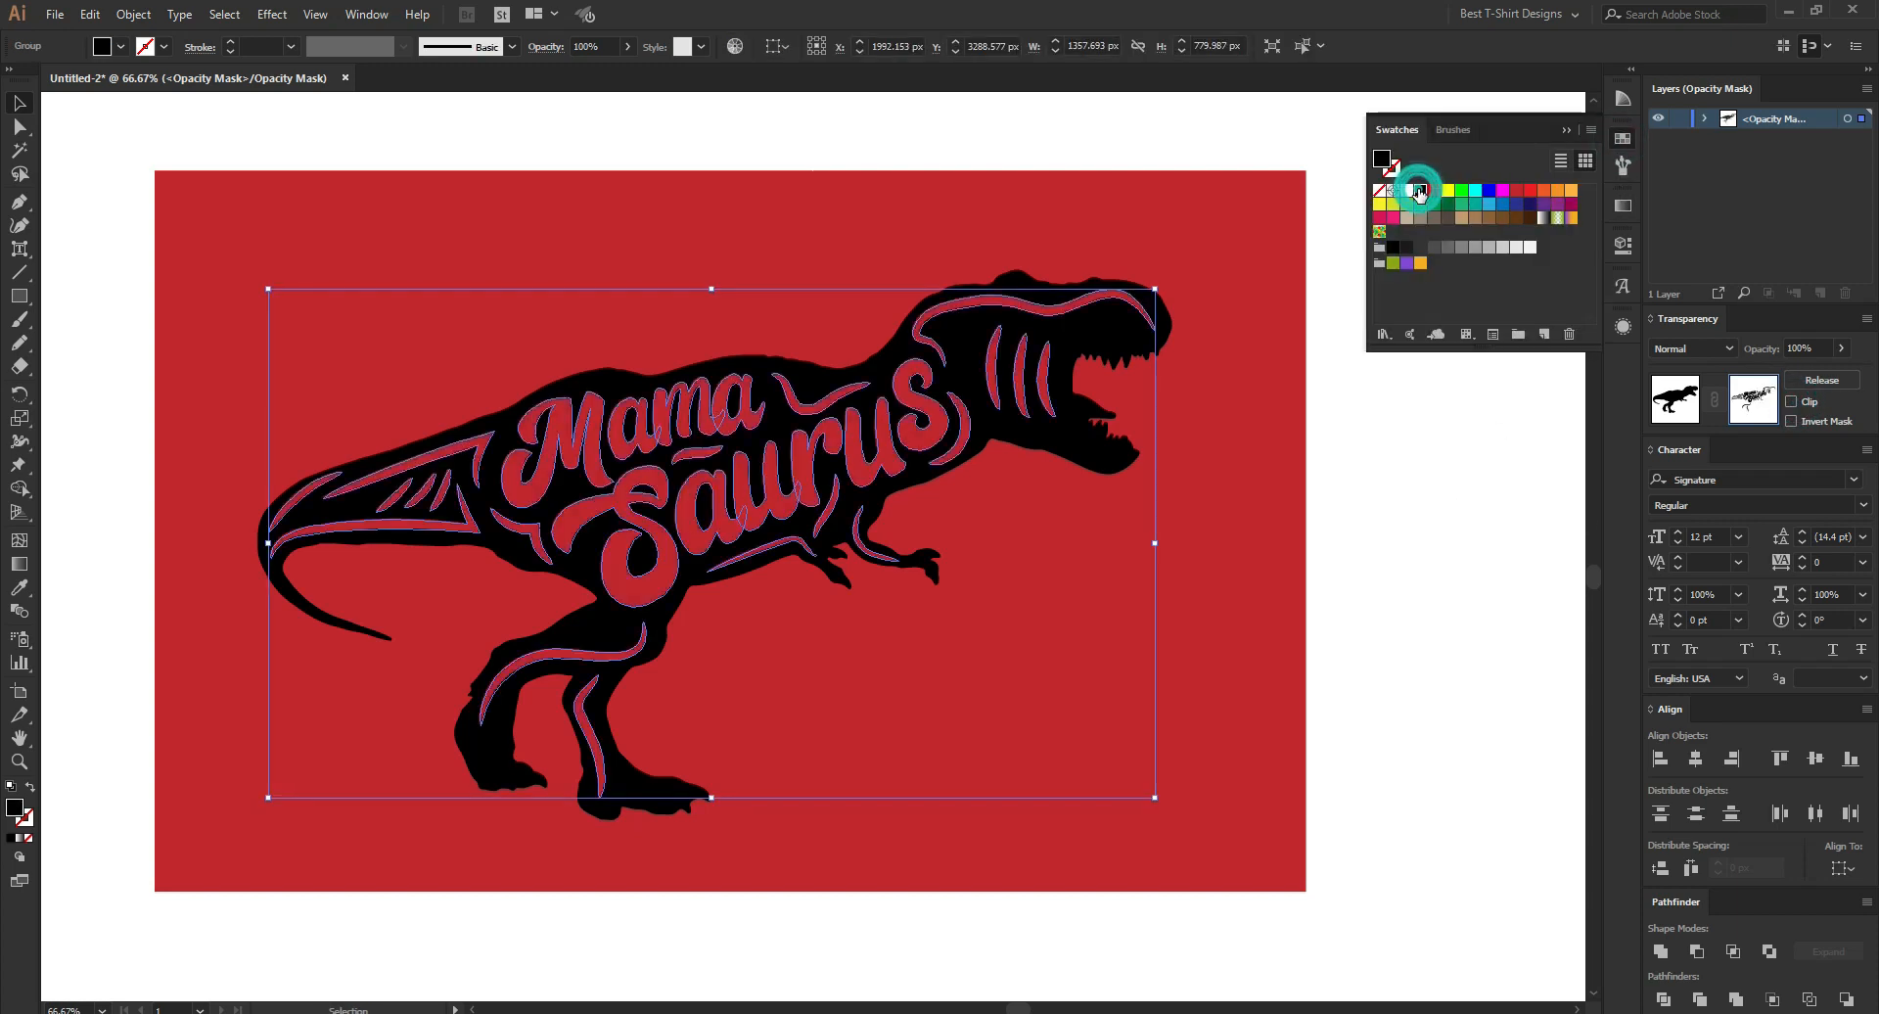
click(1360, 533)
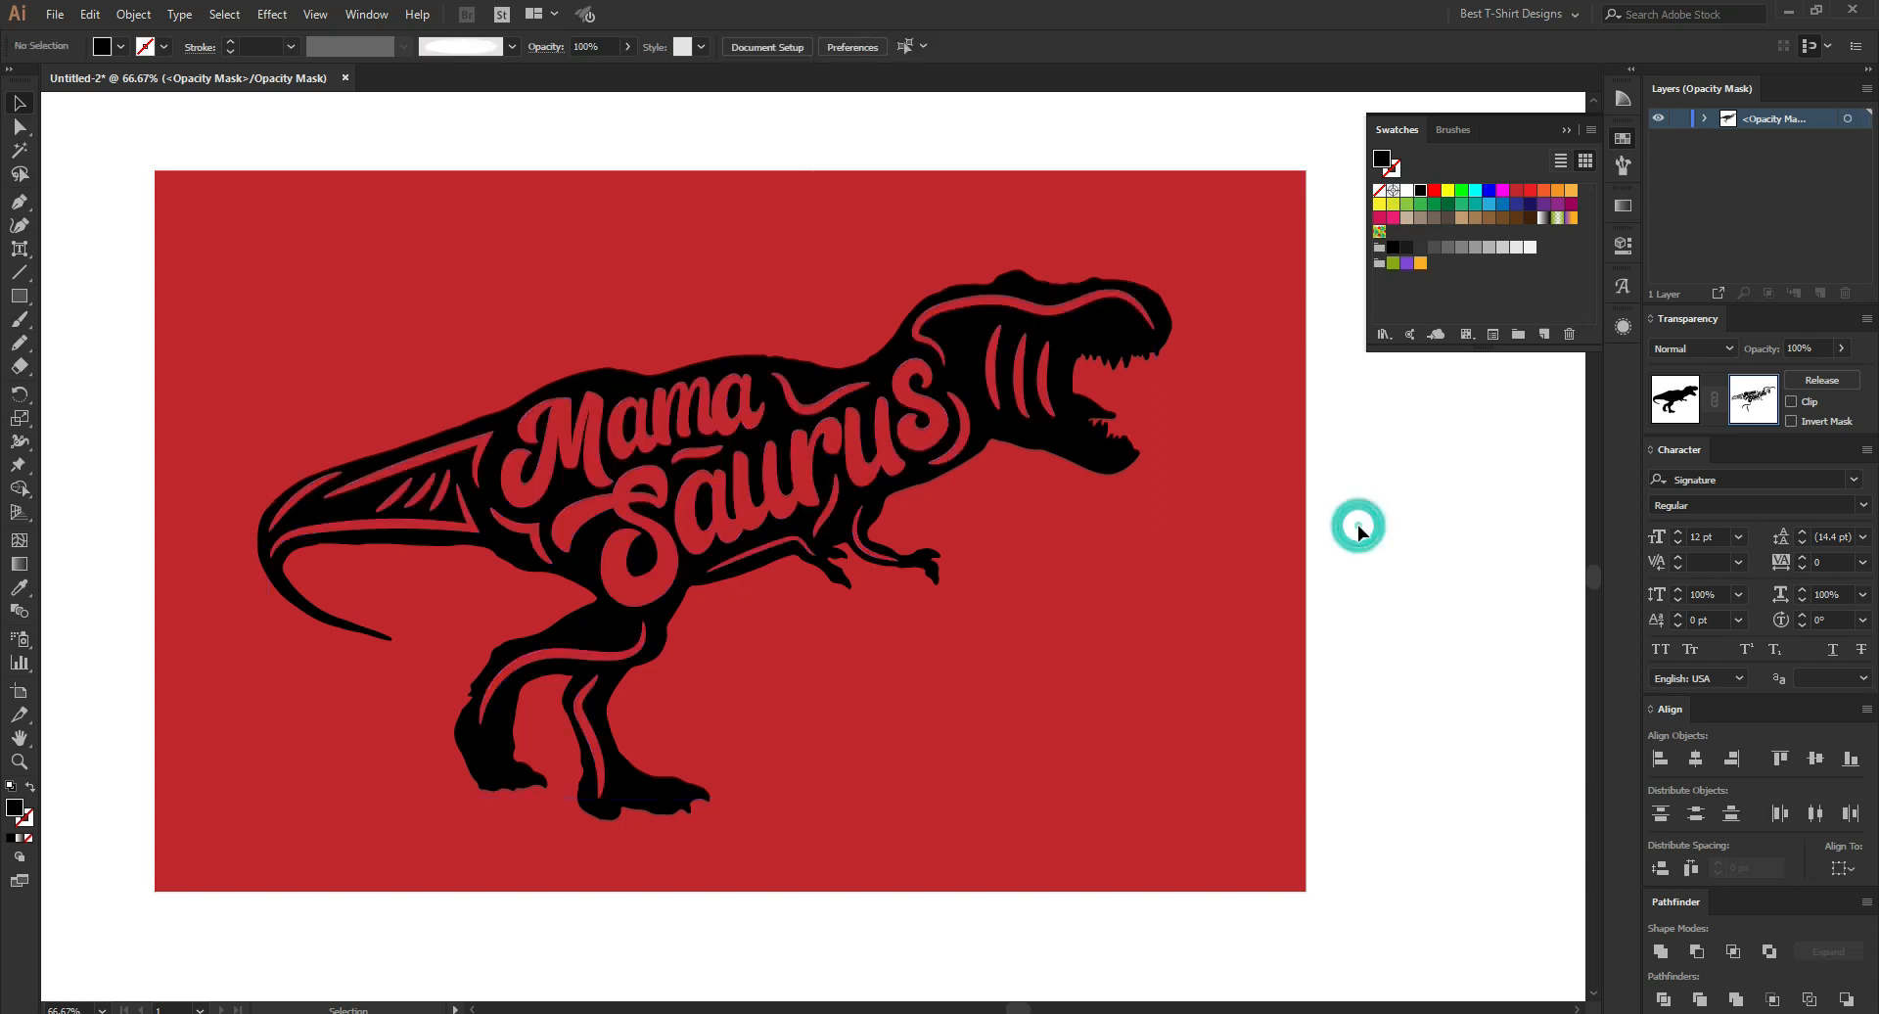
click(1622, 140)
click(1674, 397)
click(1384, 656)
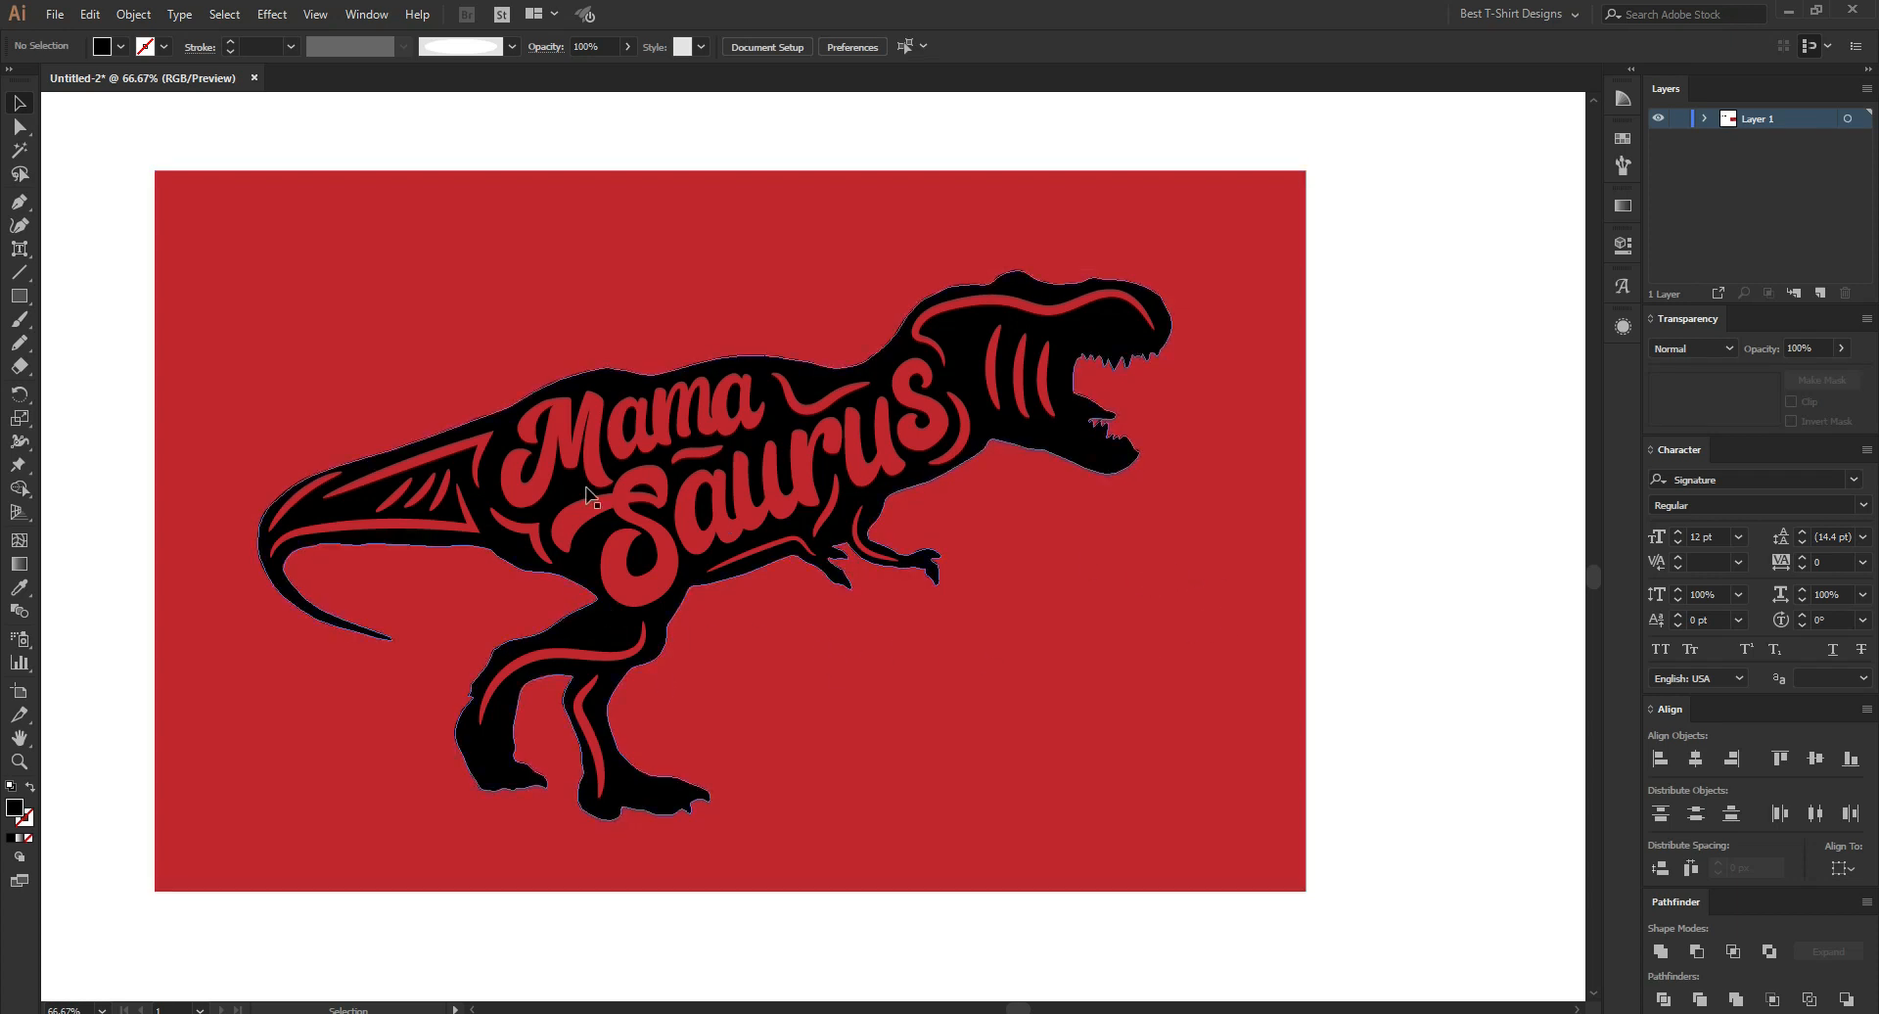
Try green, bright red, brown and lighter green fills on the background rectangle to test the knocked-out design.
key(ctrl+minus)
click(973, 546)
click(1623, 163)
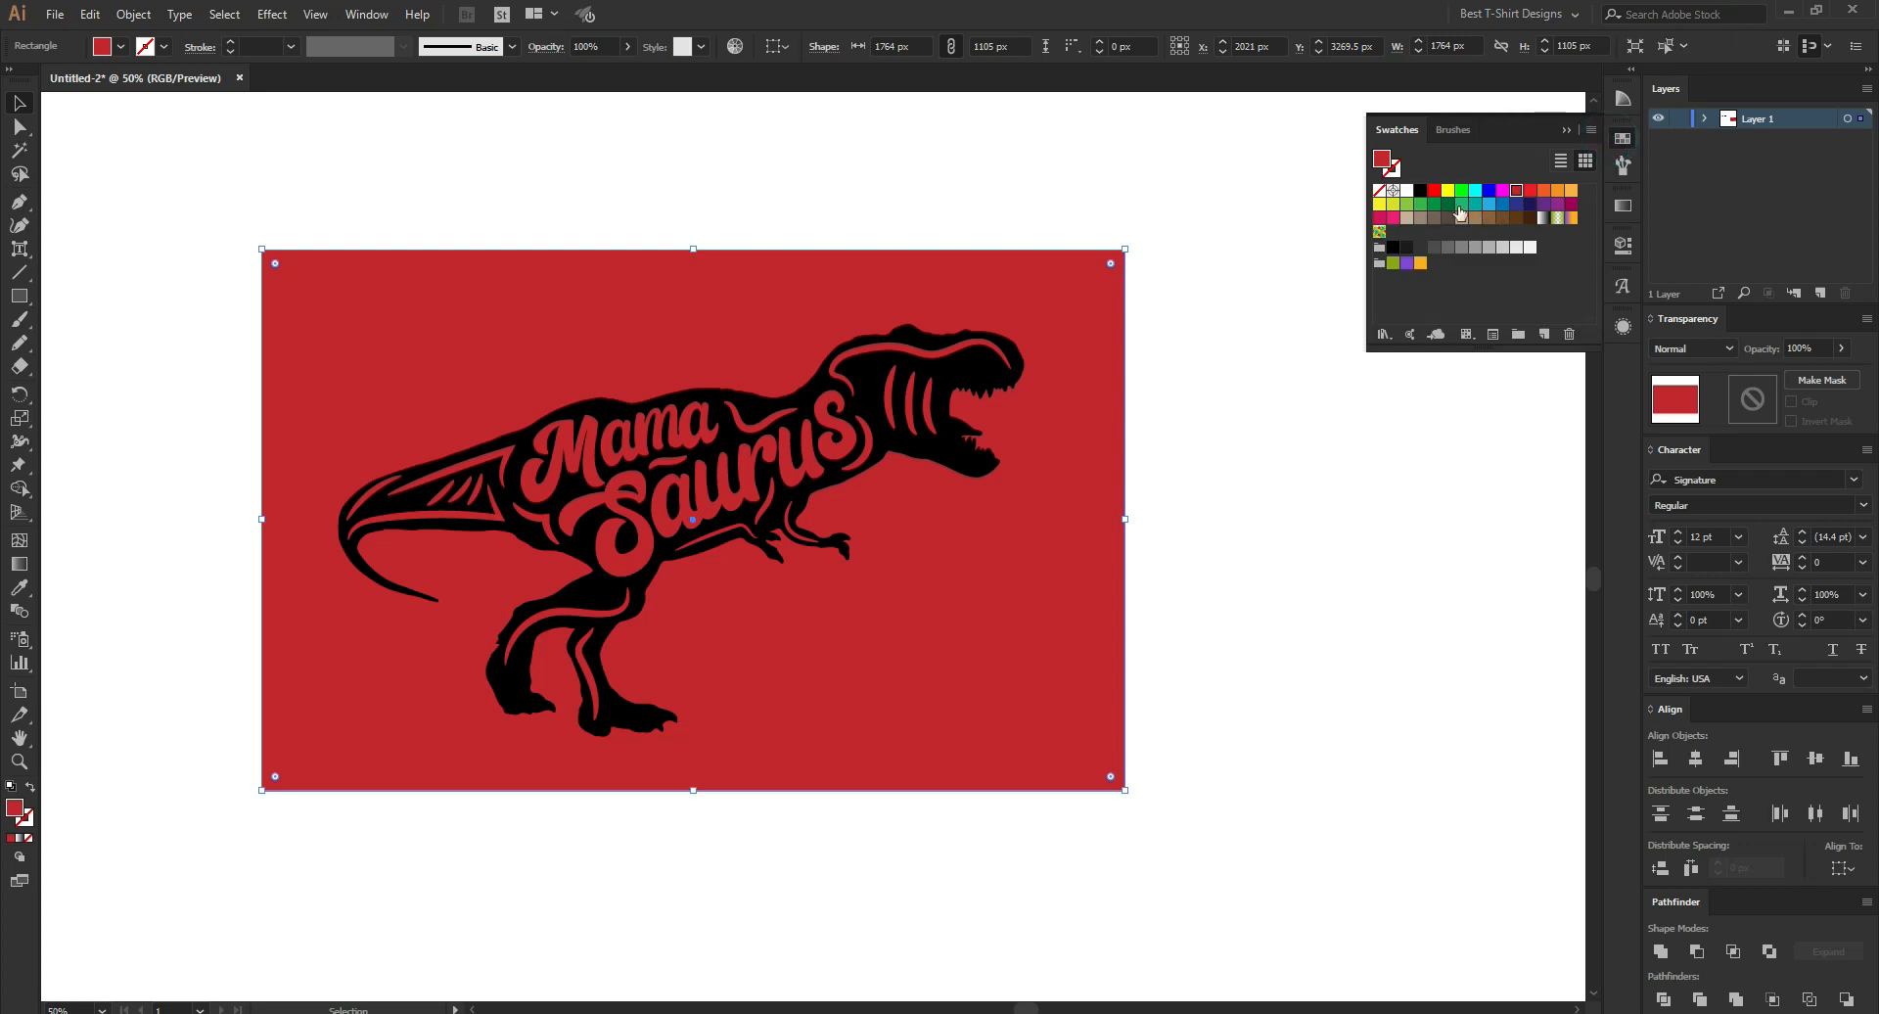
click(1447, 205)
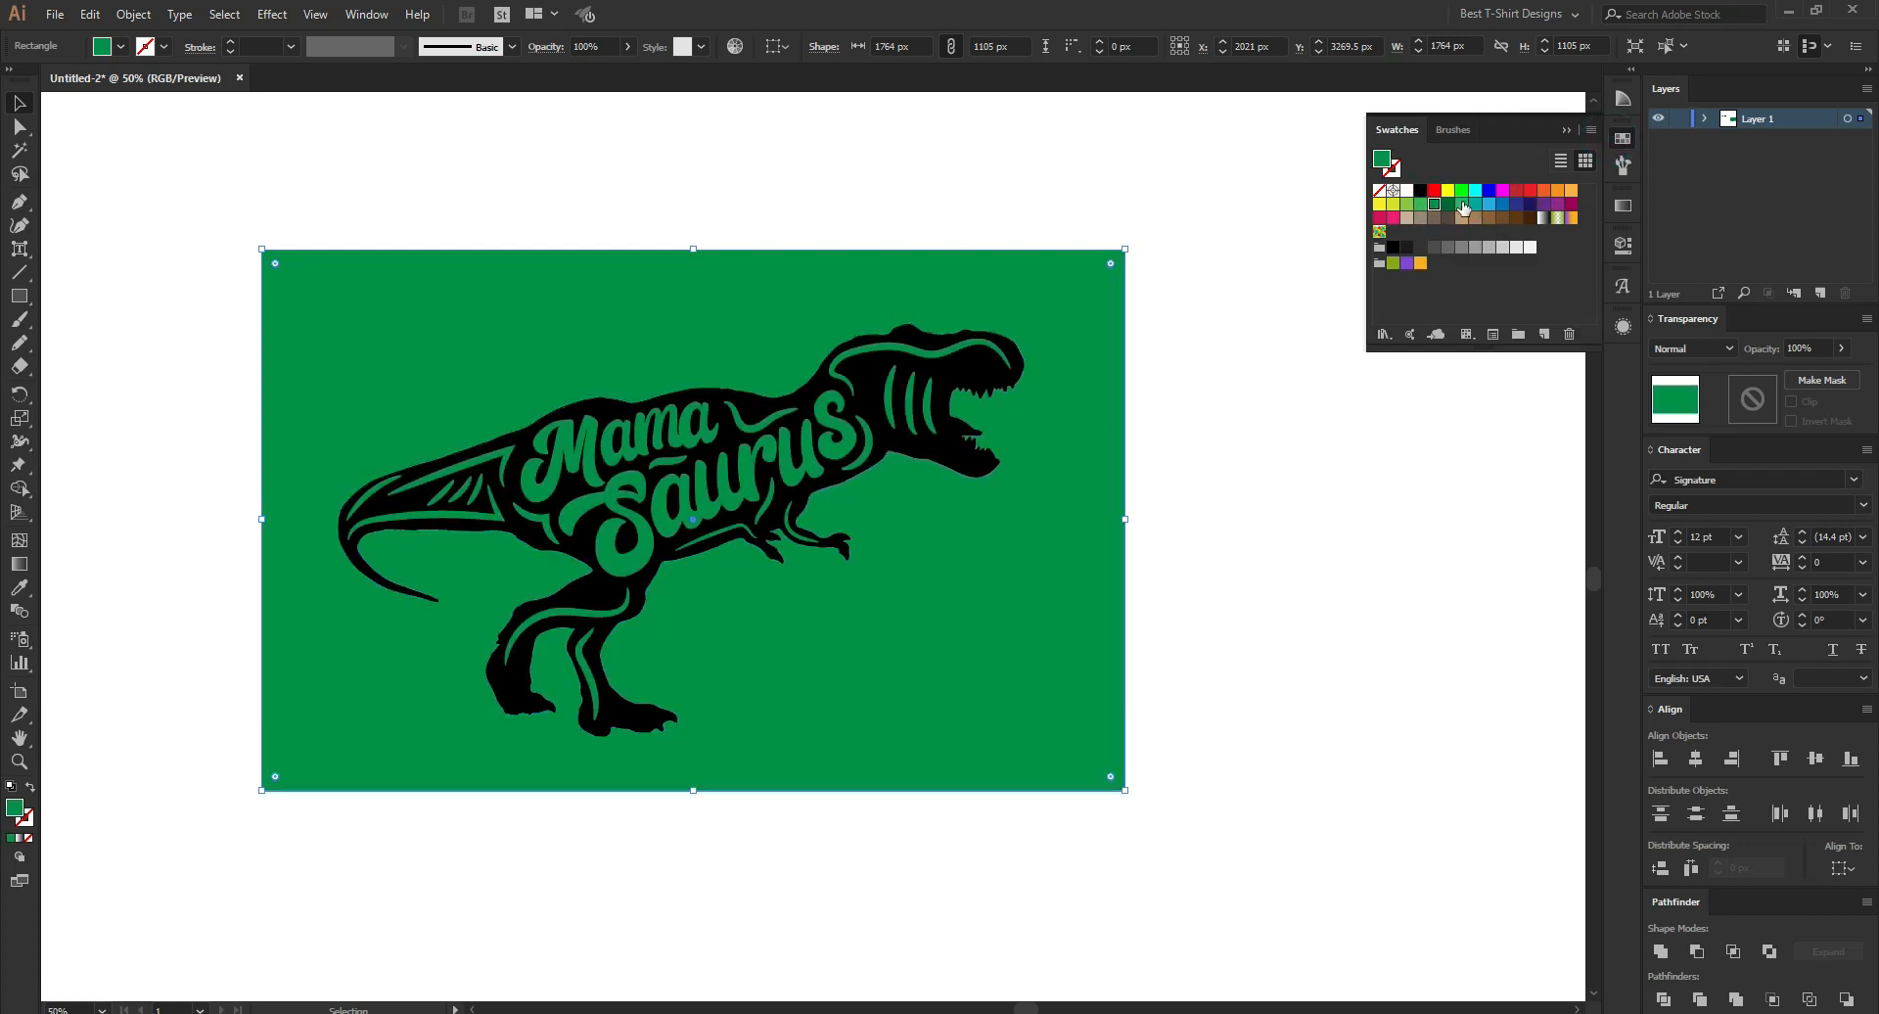
click(1530, 191)
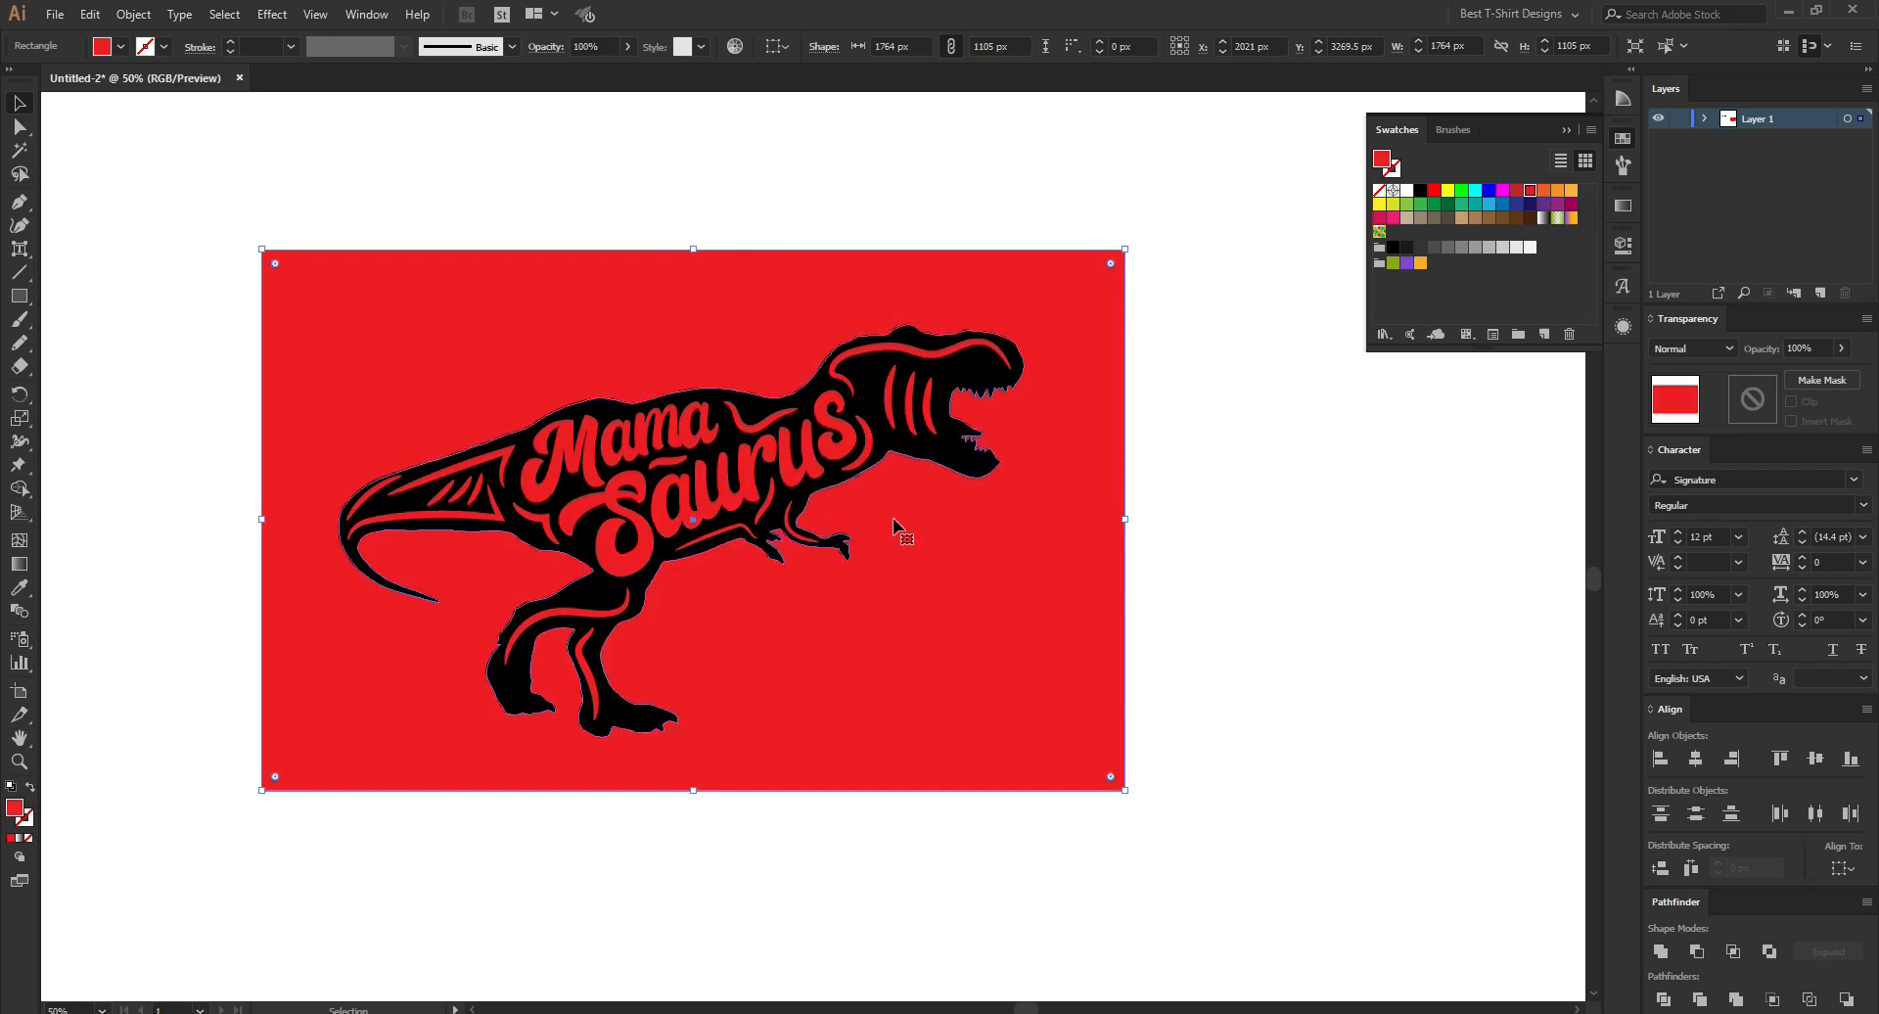
click(1505, 218)
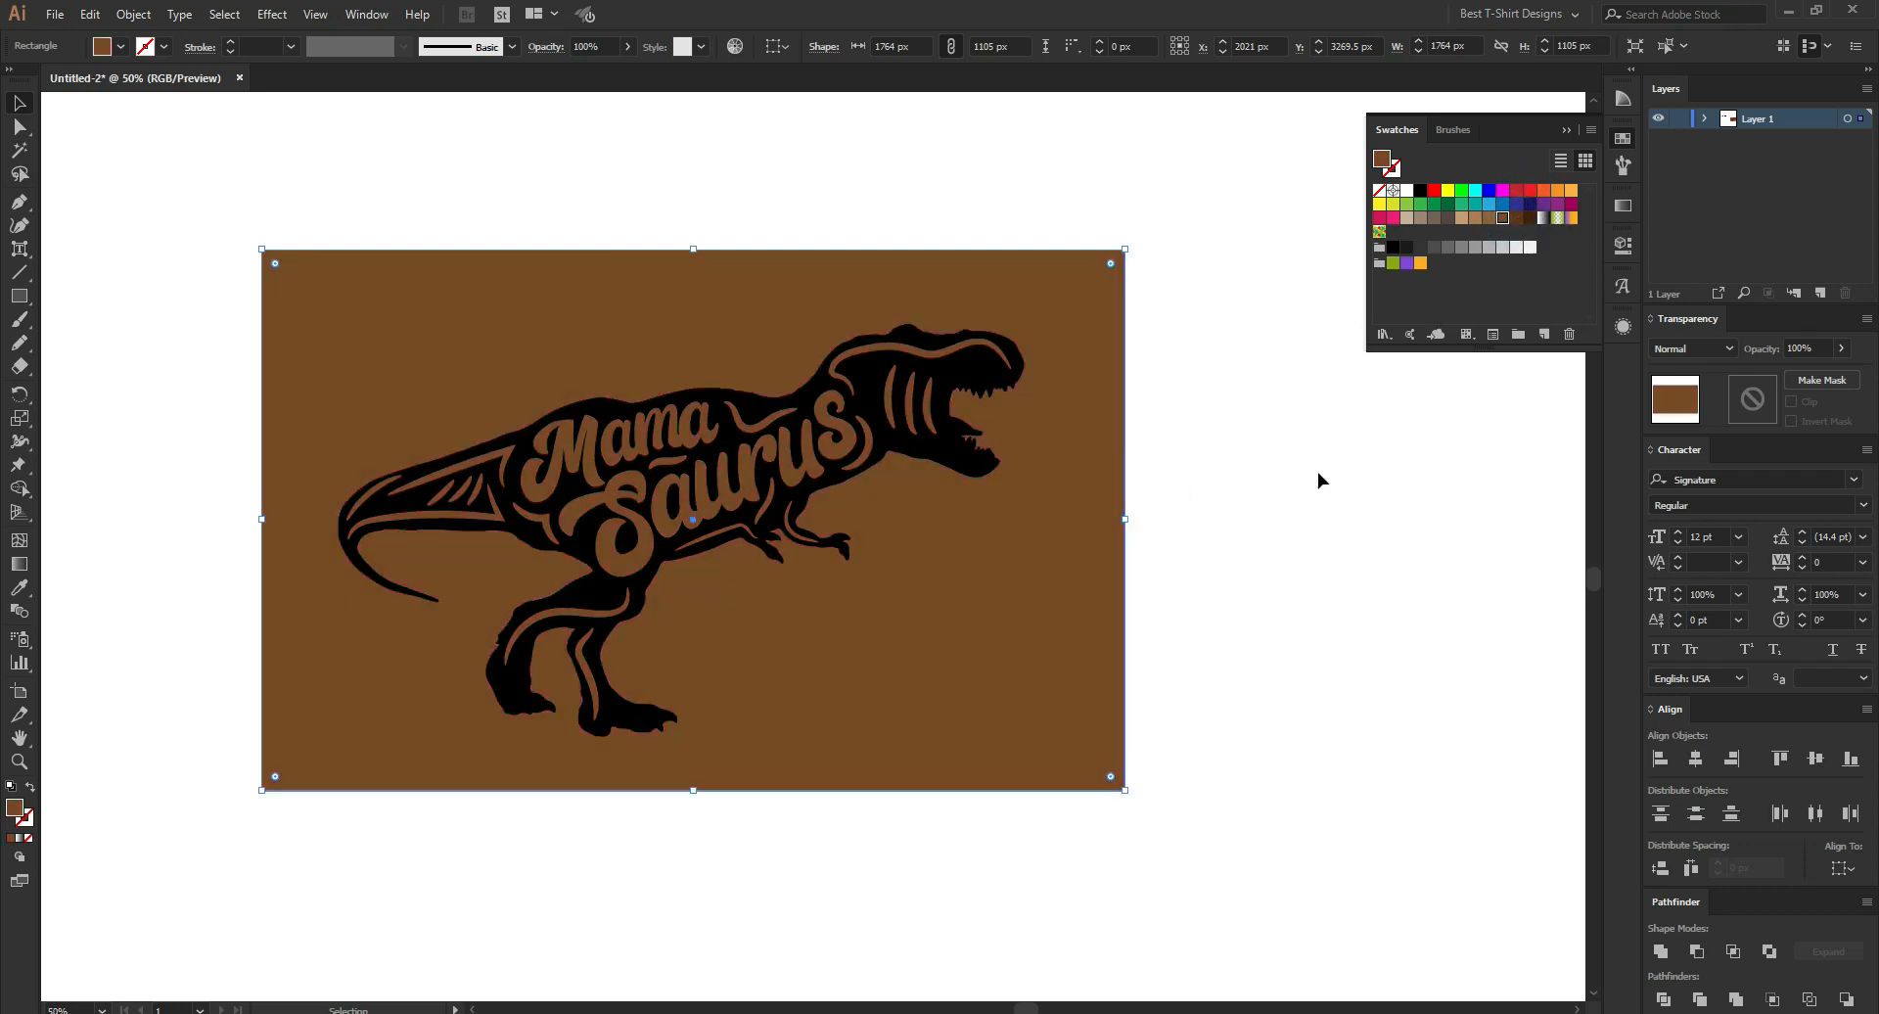
click(1425, 207)
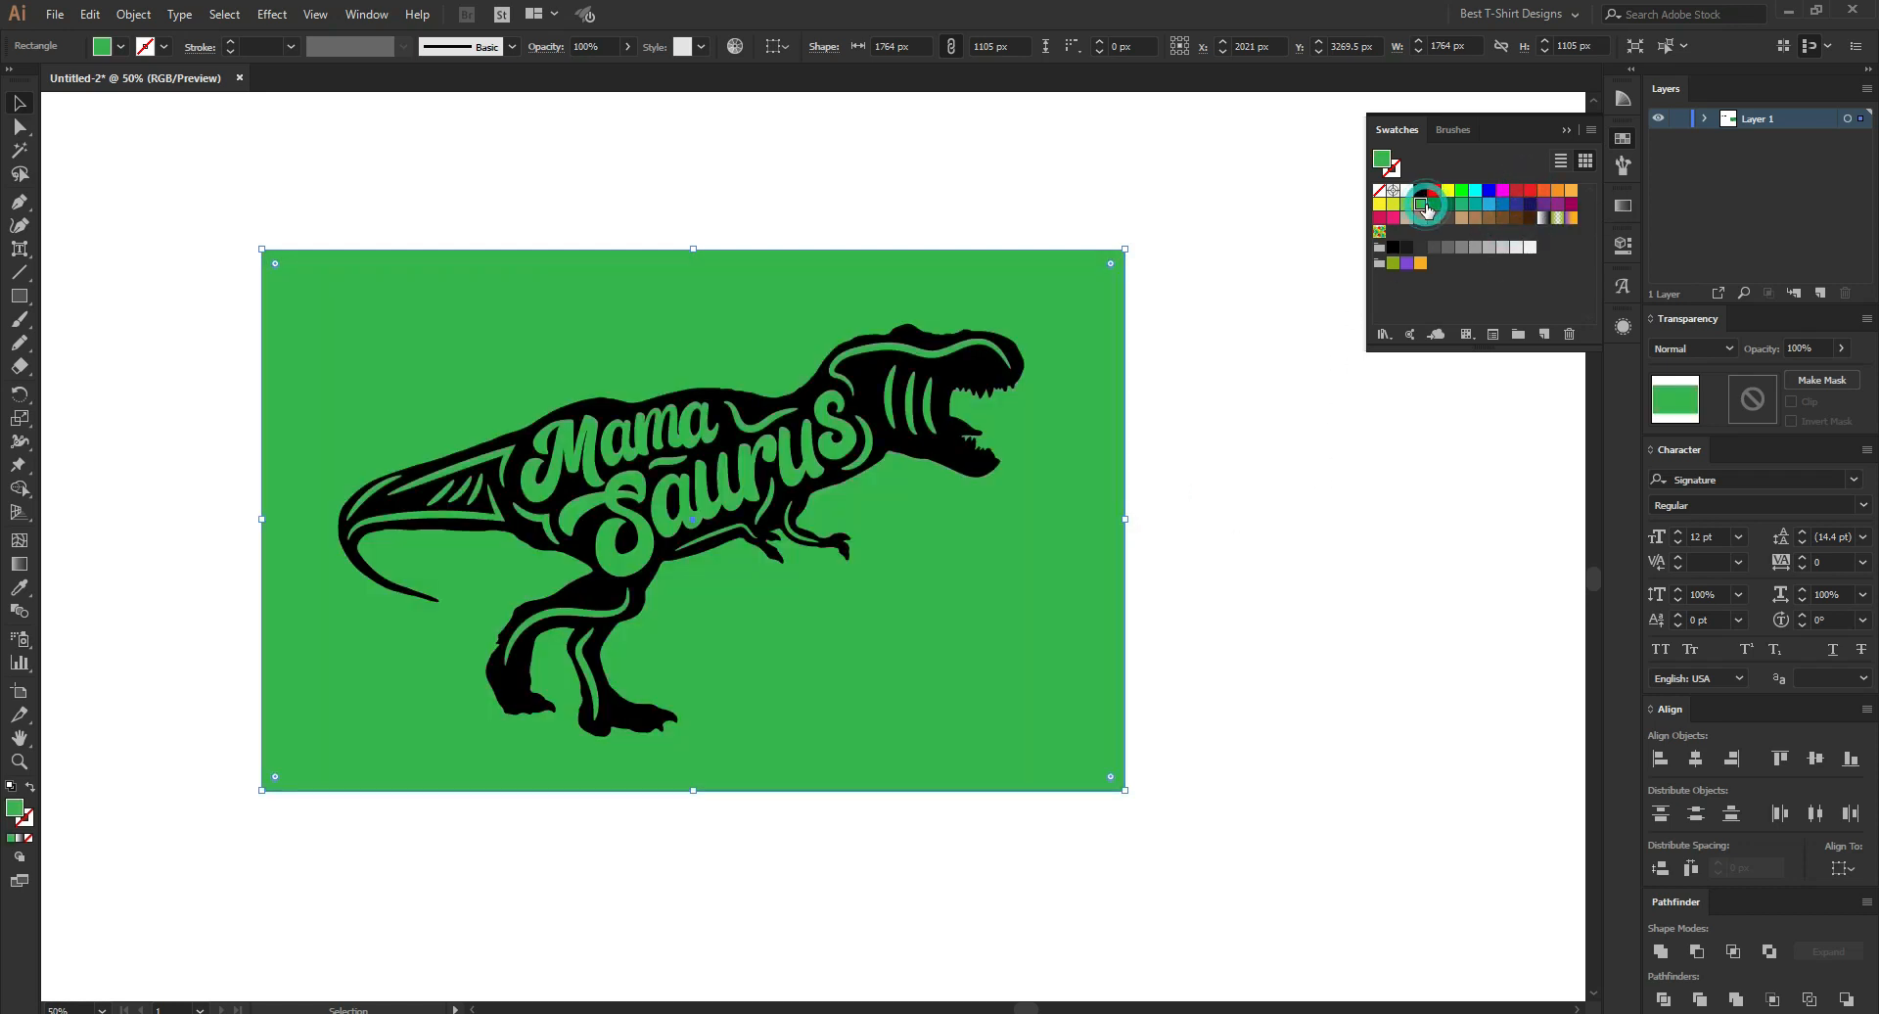
click(1289, 590)
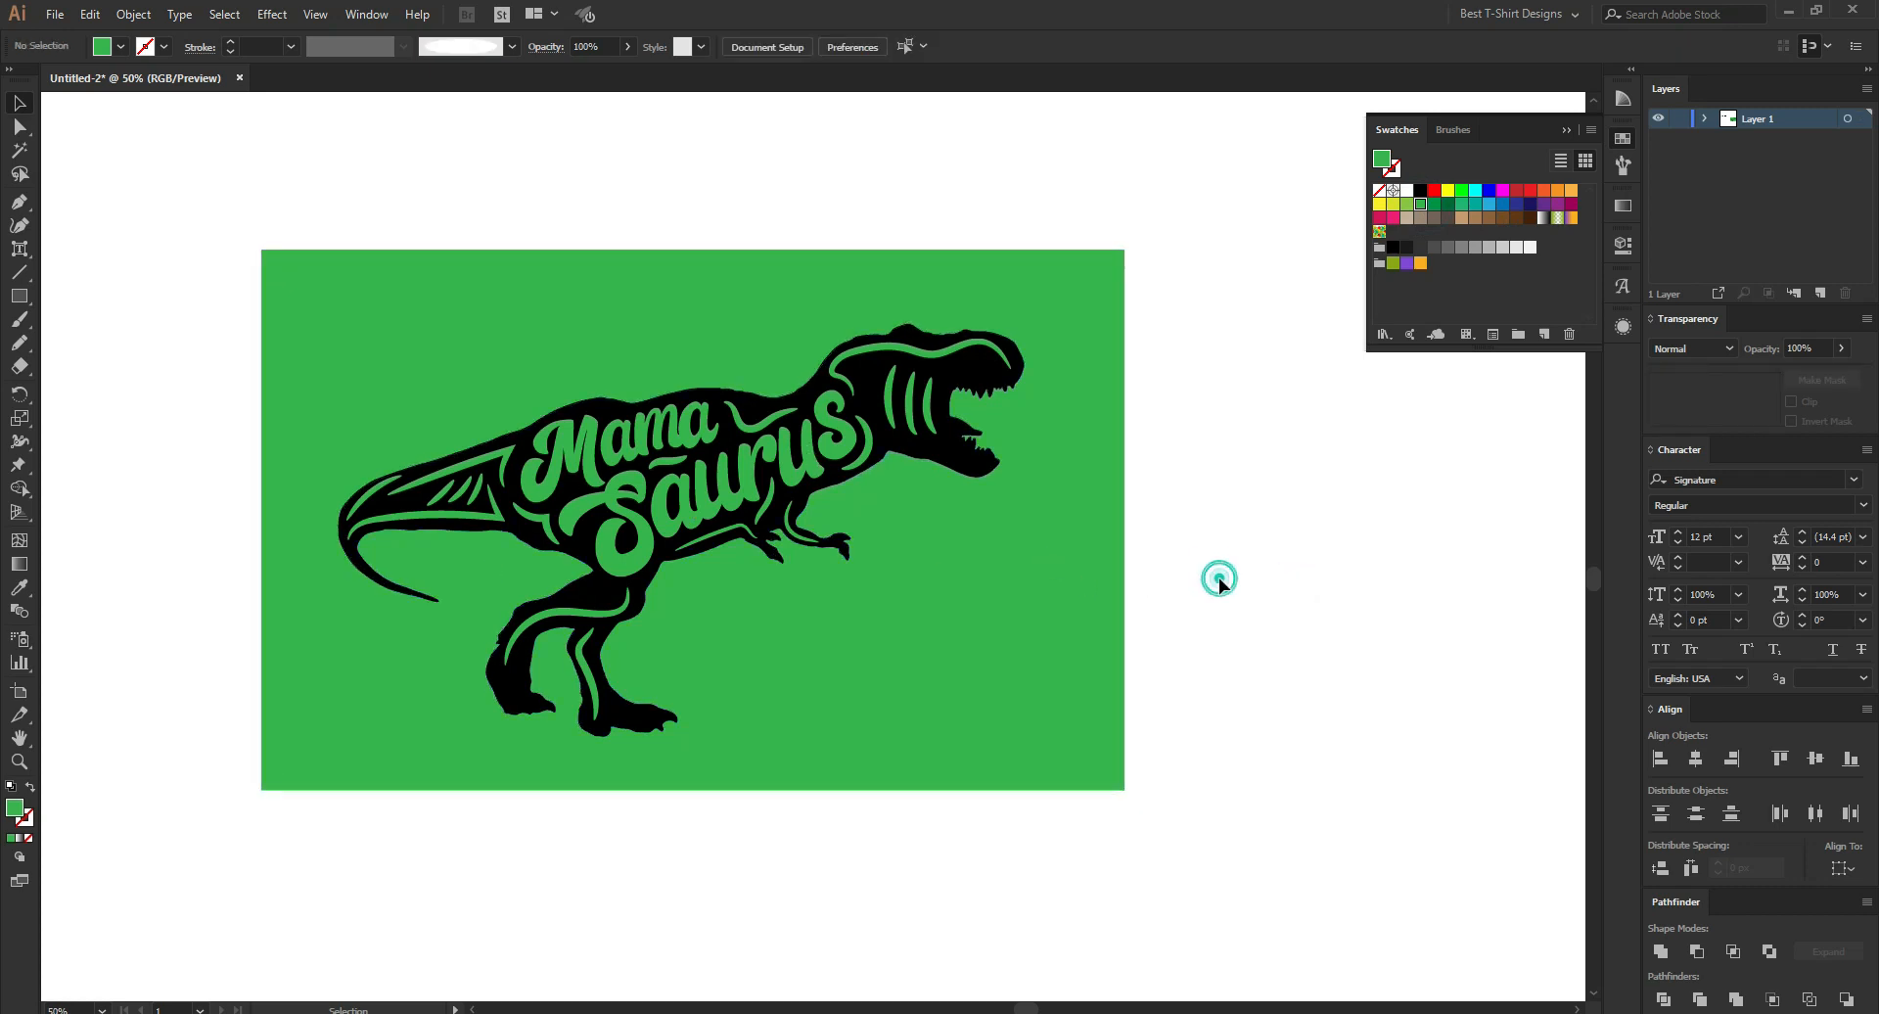
Try a white fill on the masked T-rex silhouette against the green background.
click(924, 456)
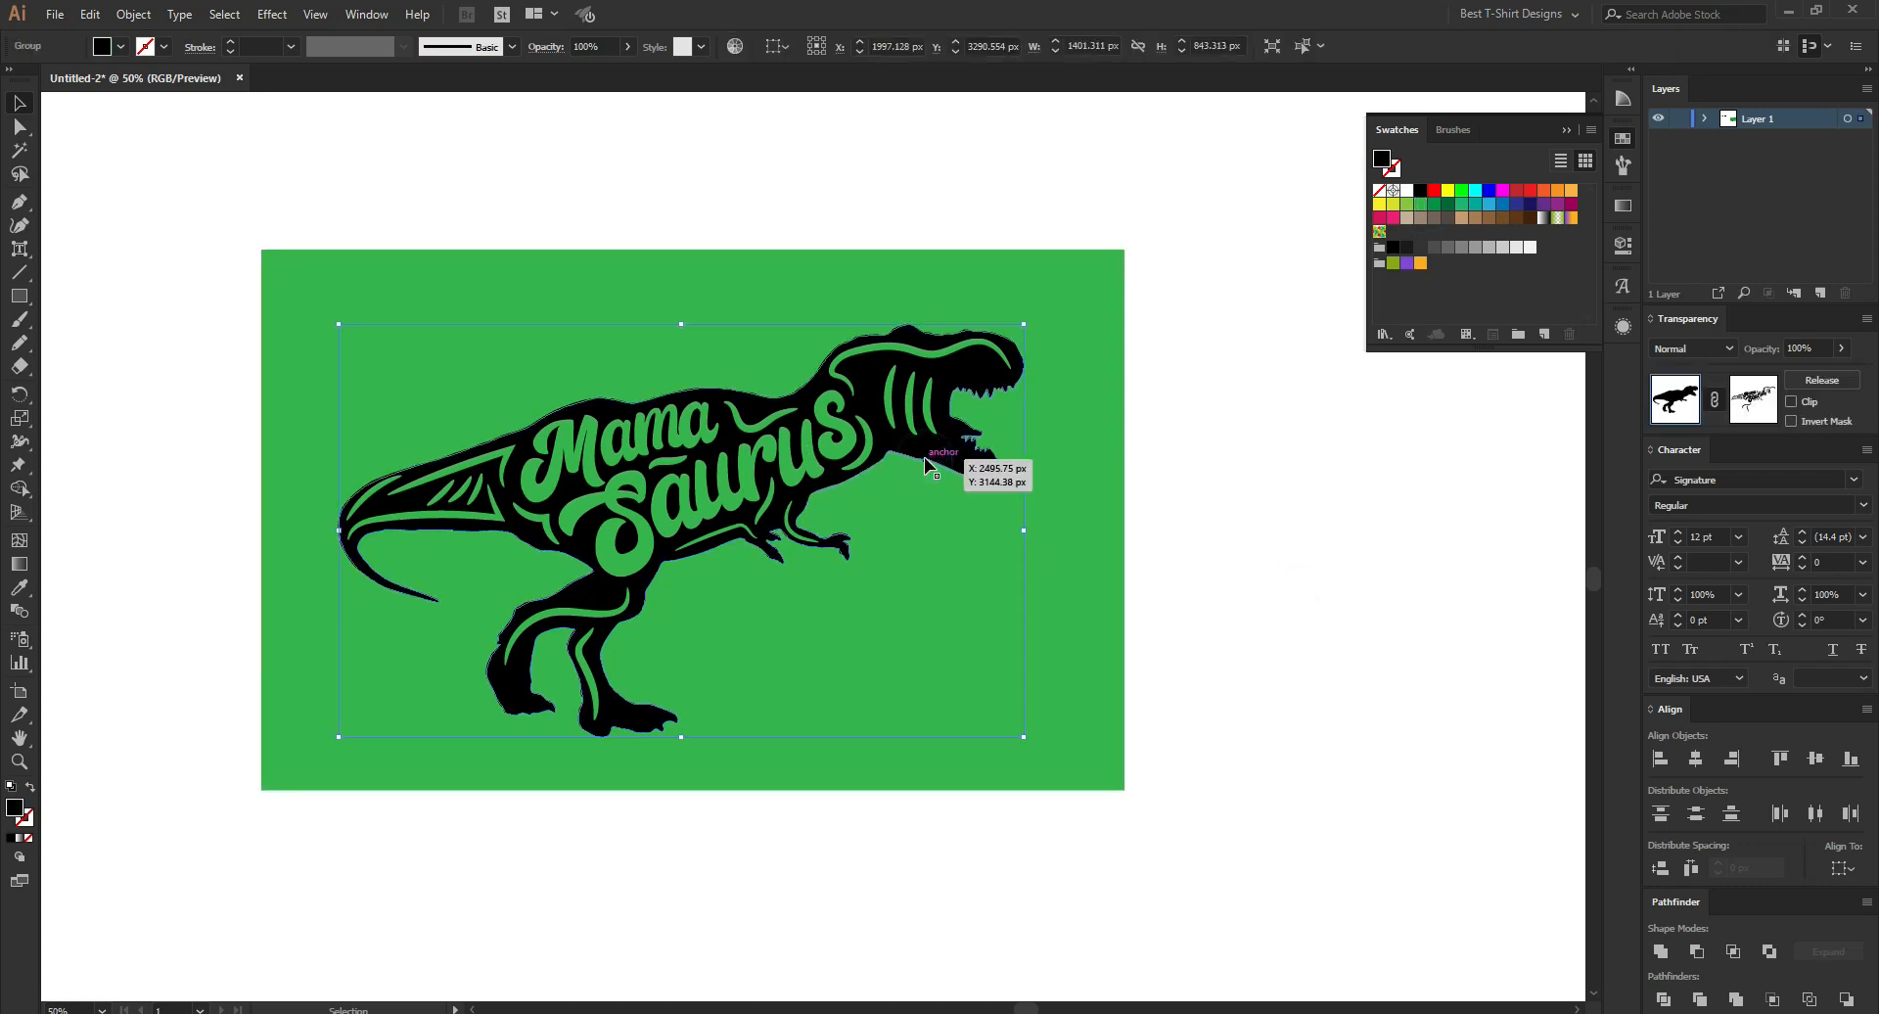
click(1407, 189)
click(1287, 530)
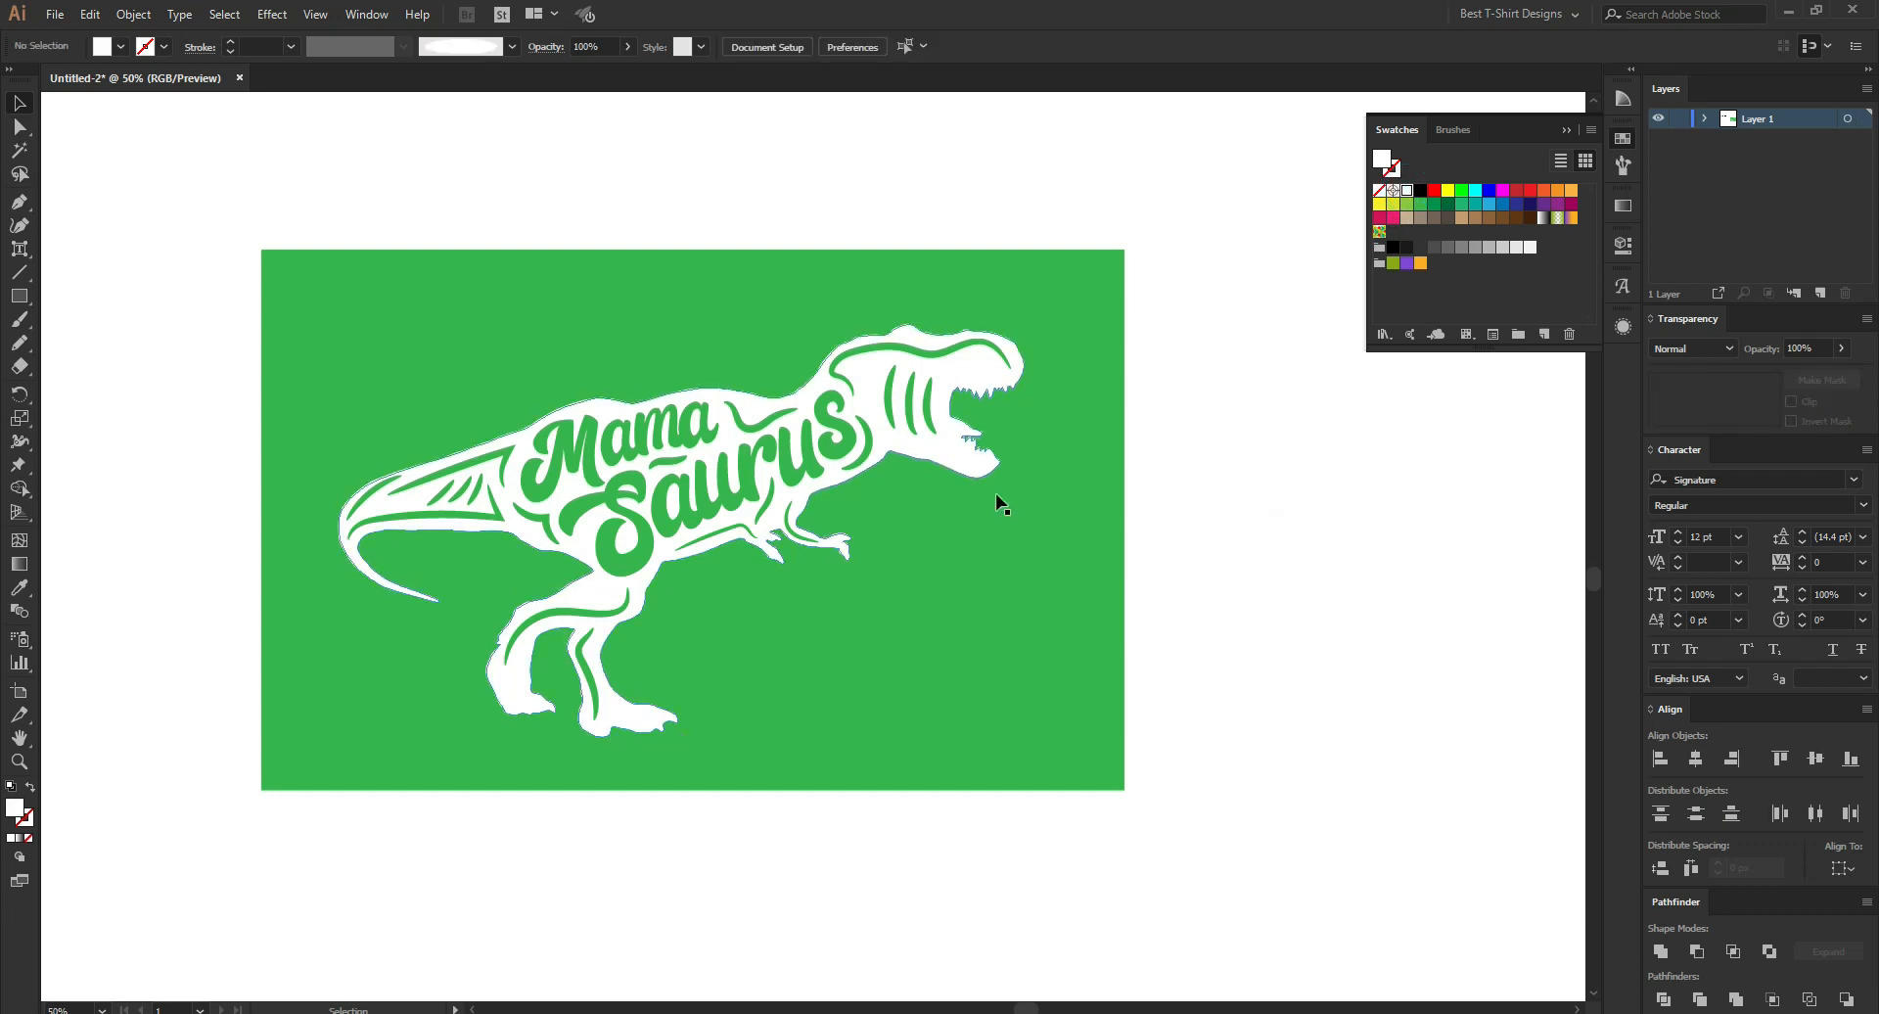
scroll(661, 433, up, 1)
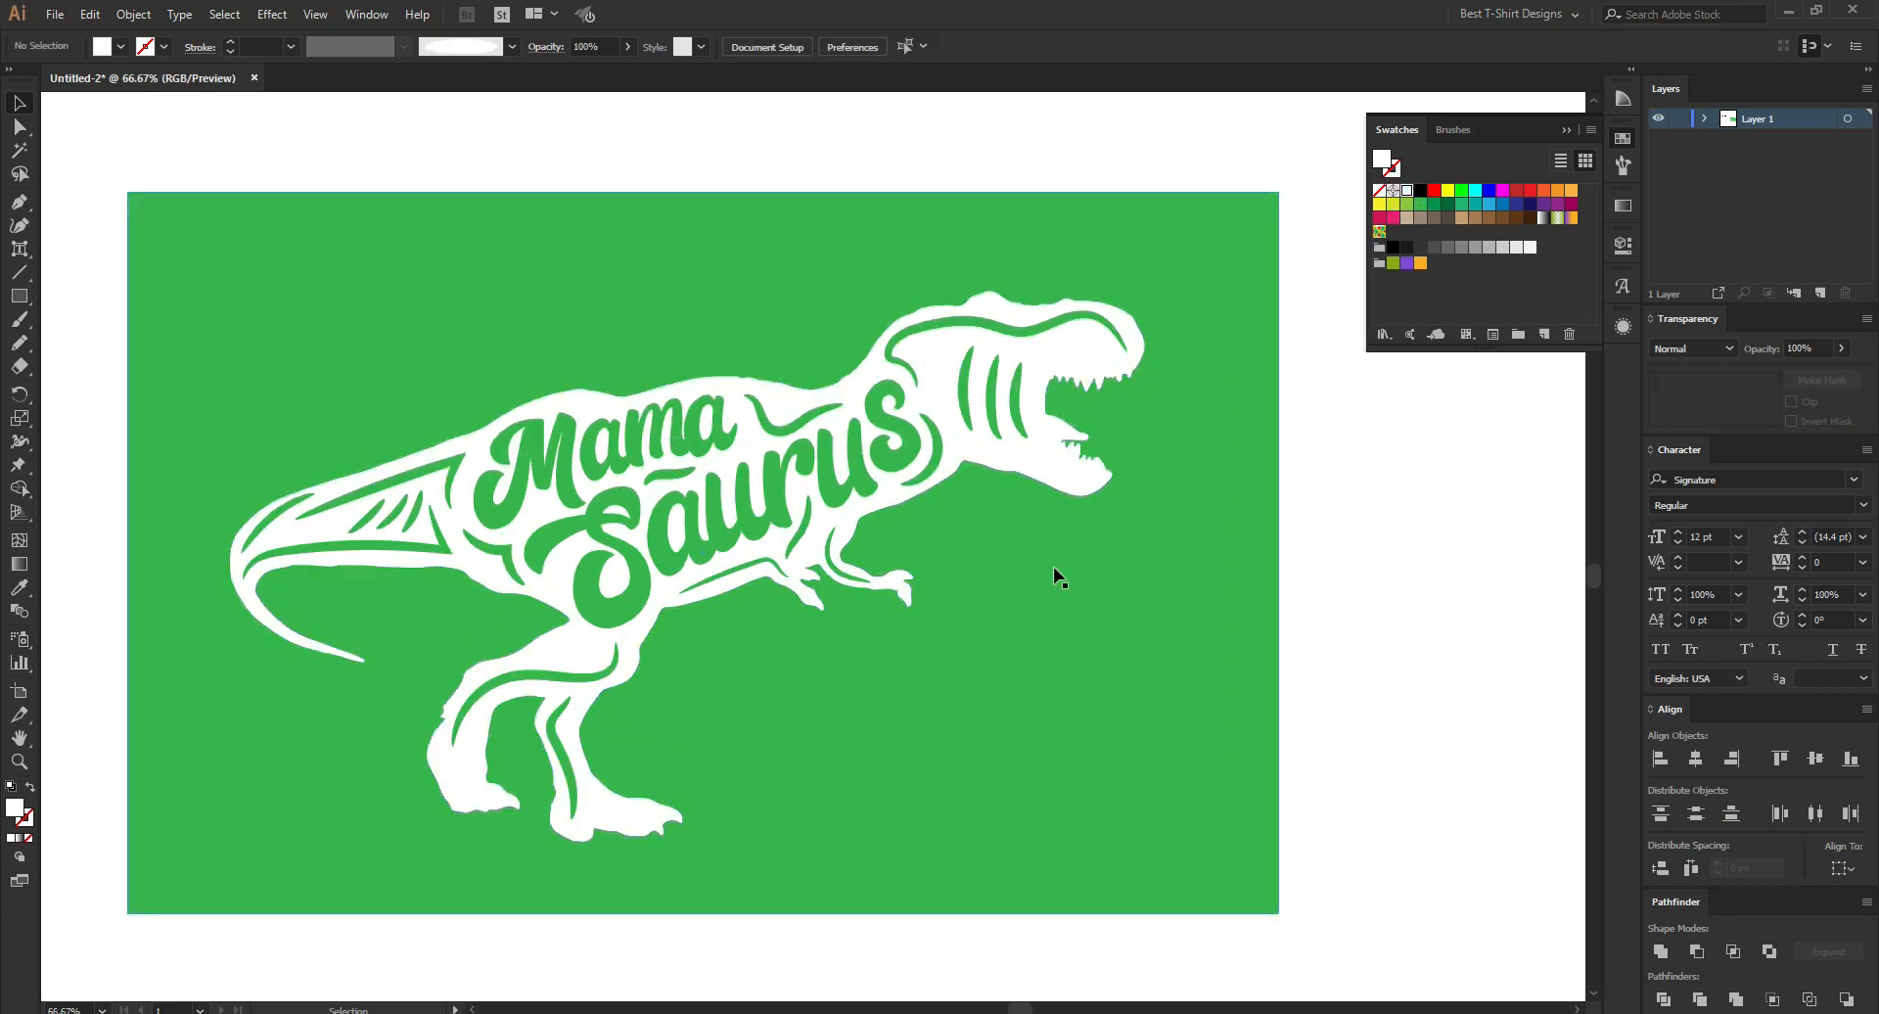
Try black on the background rectangle and settle on a dark green fill.
click(1163, 501)
click(1420, 191)
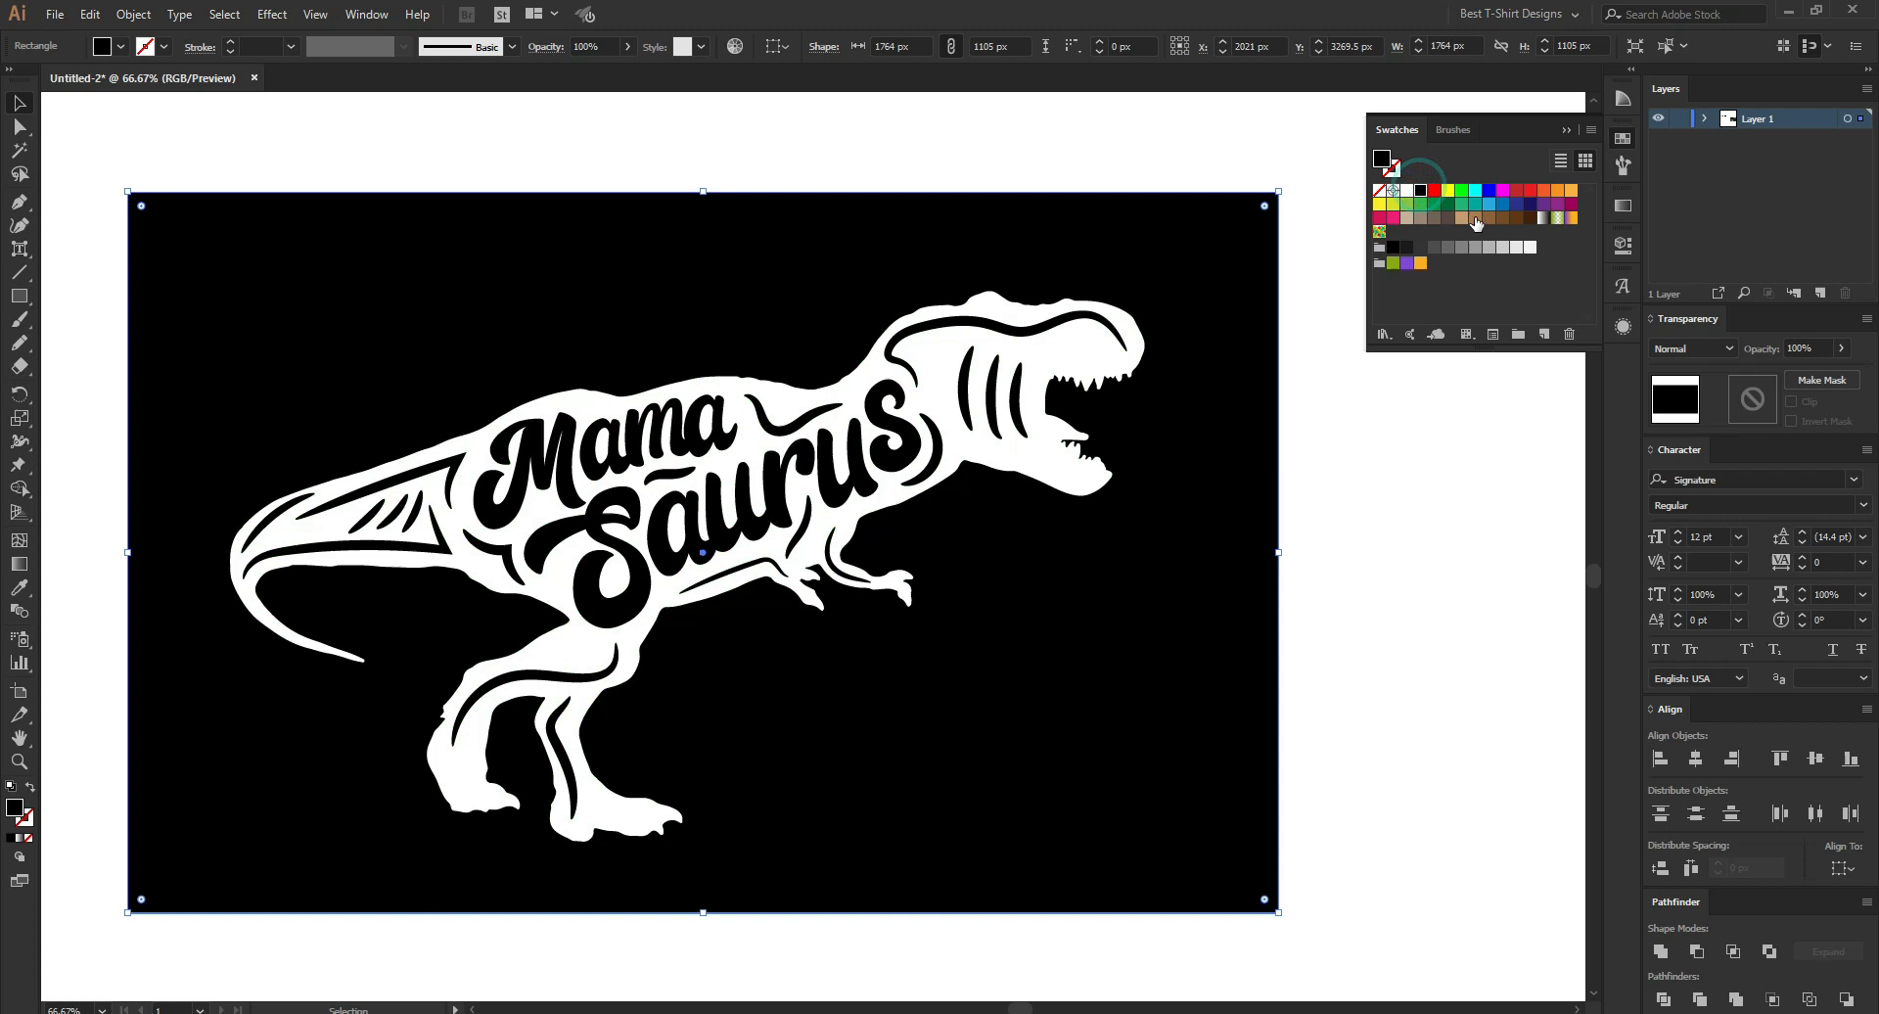
click(1448, 204)
click(1341, 545)
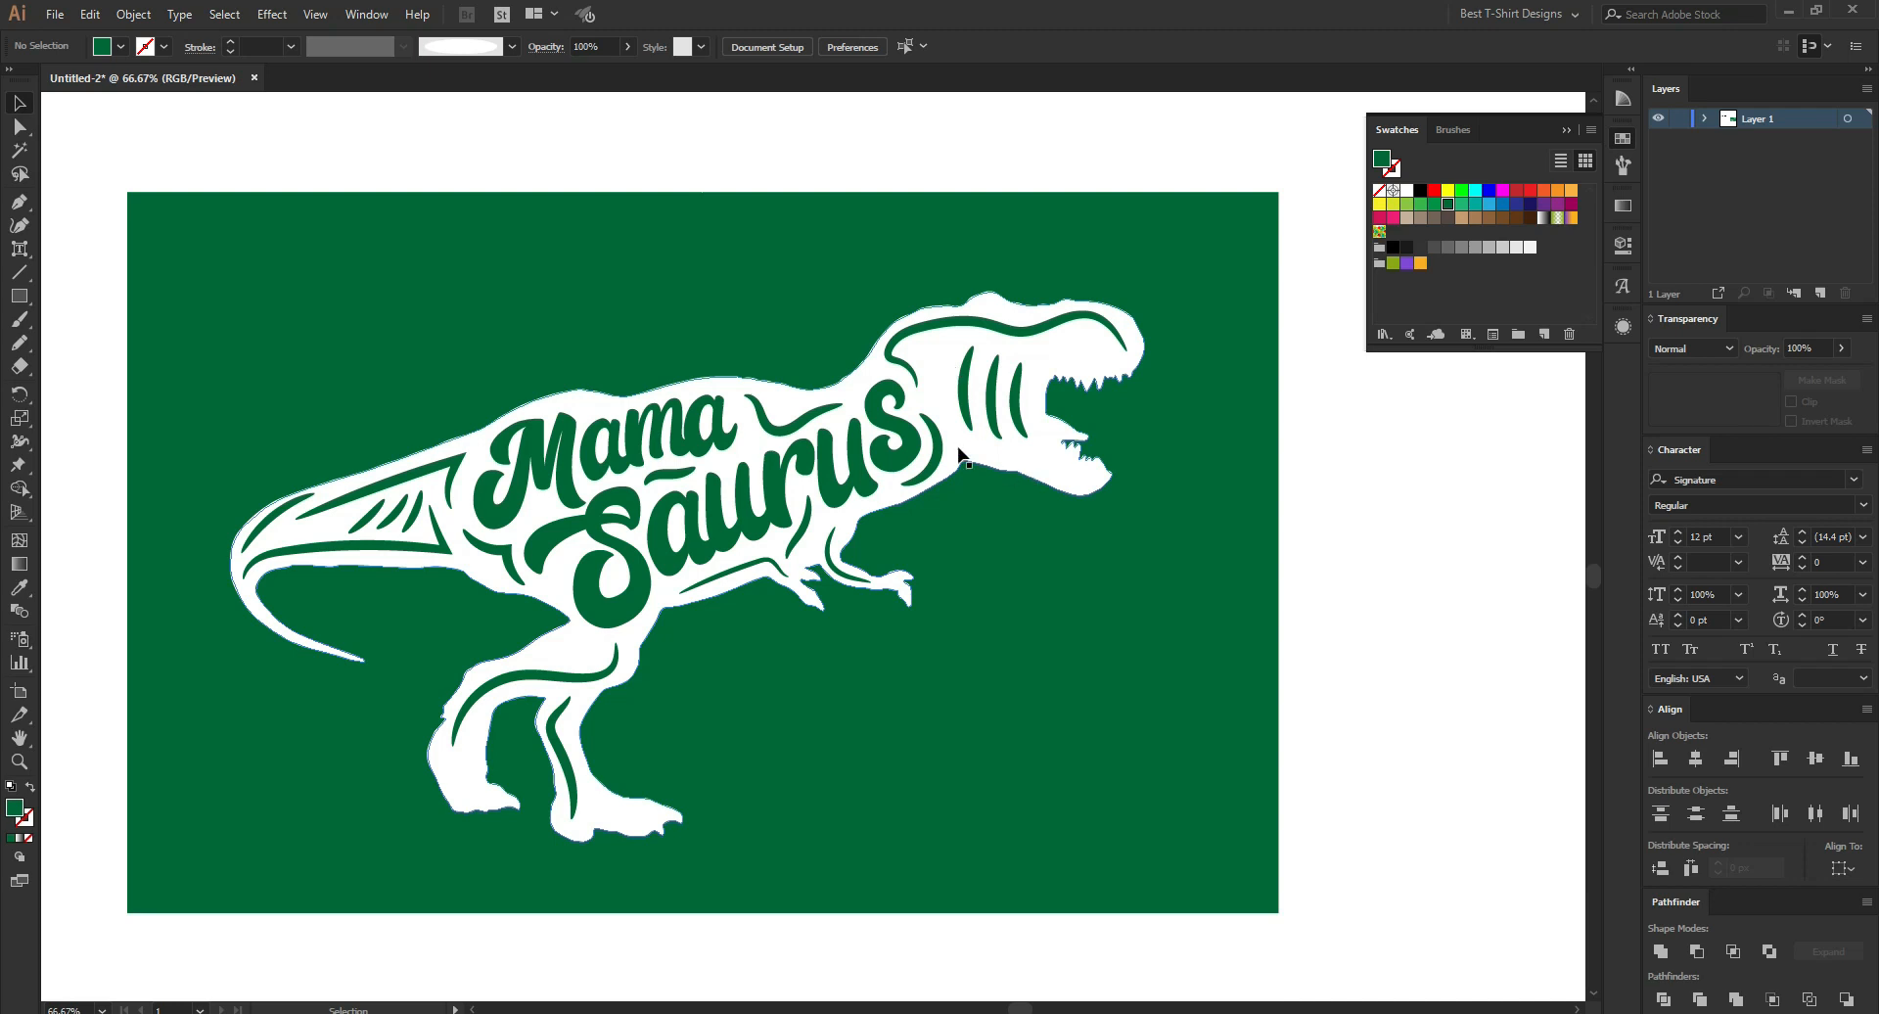
Set the masked T-rex silhouette's fill back to black and deselect it.
click(949, 380)
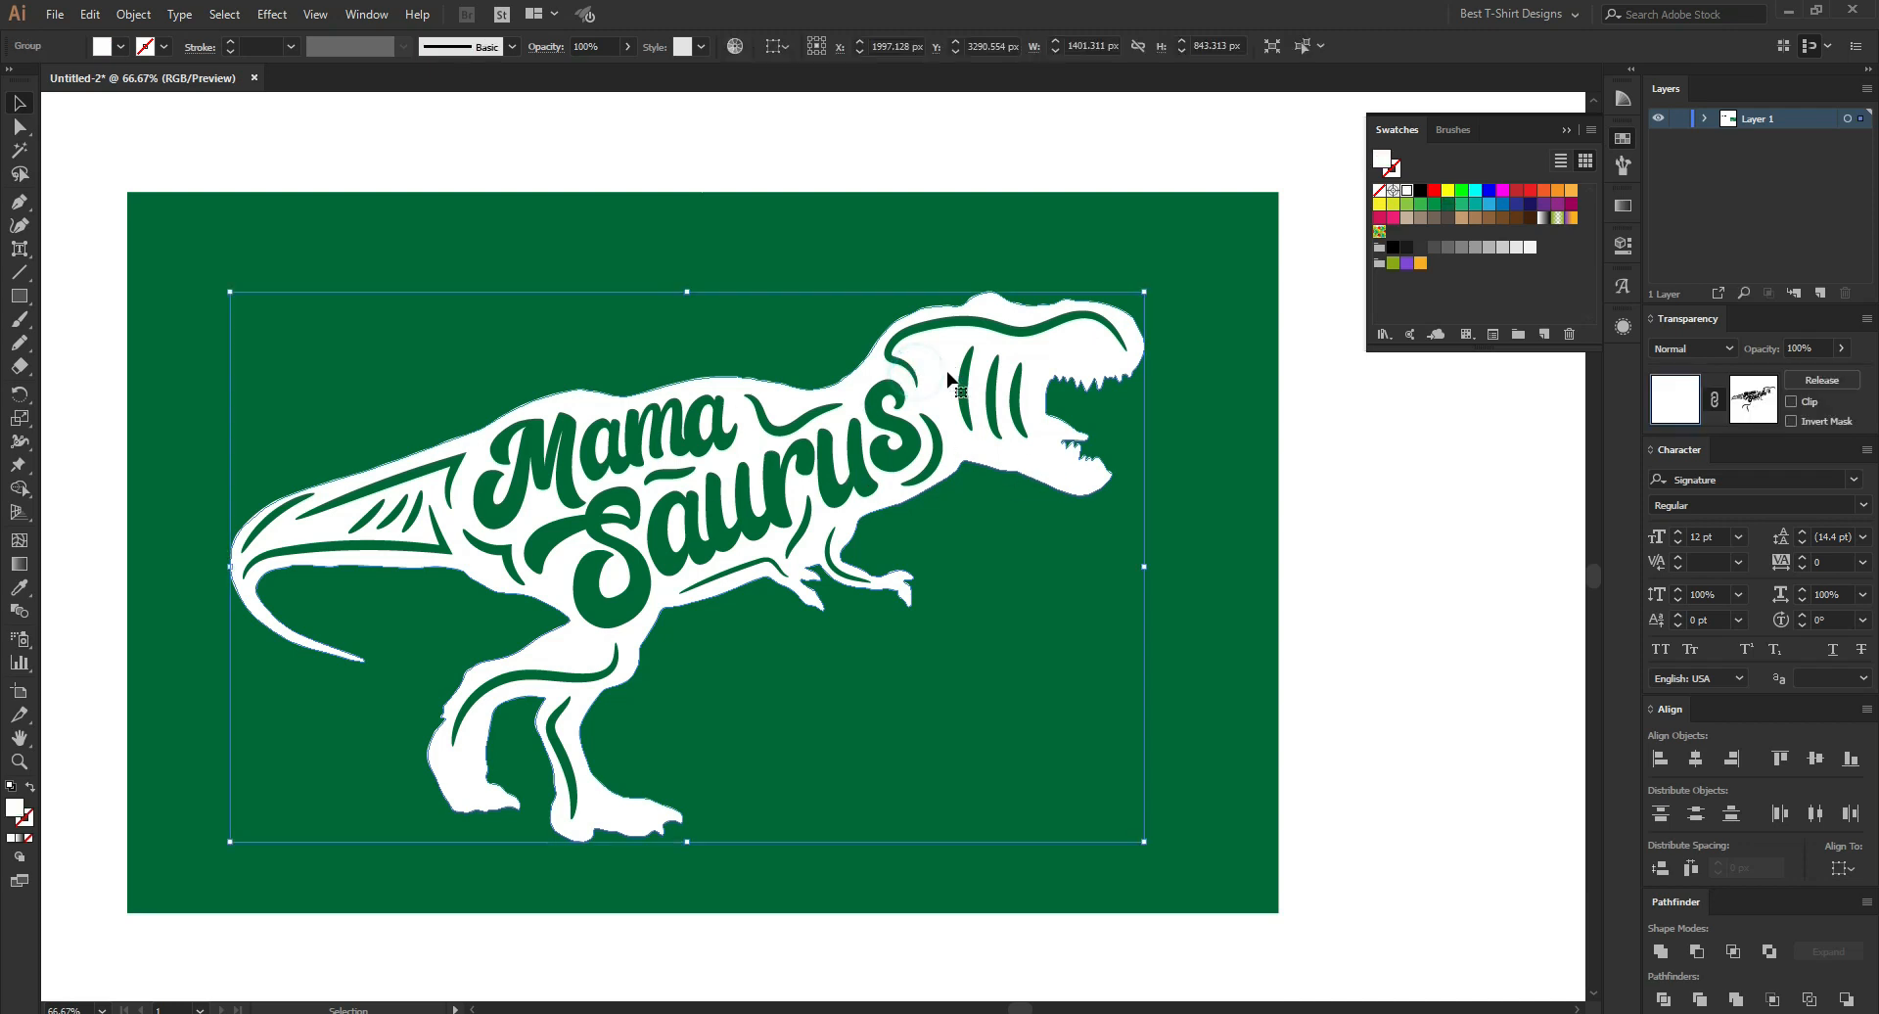
click(1420, 191)
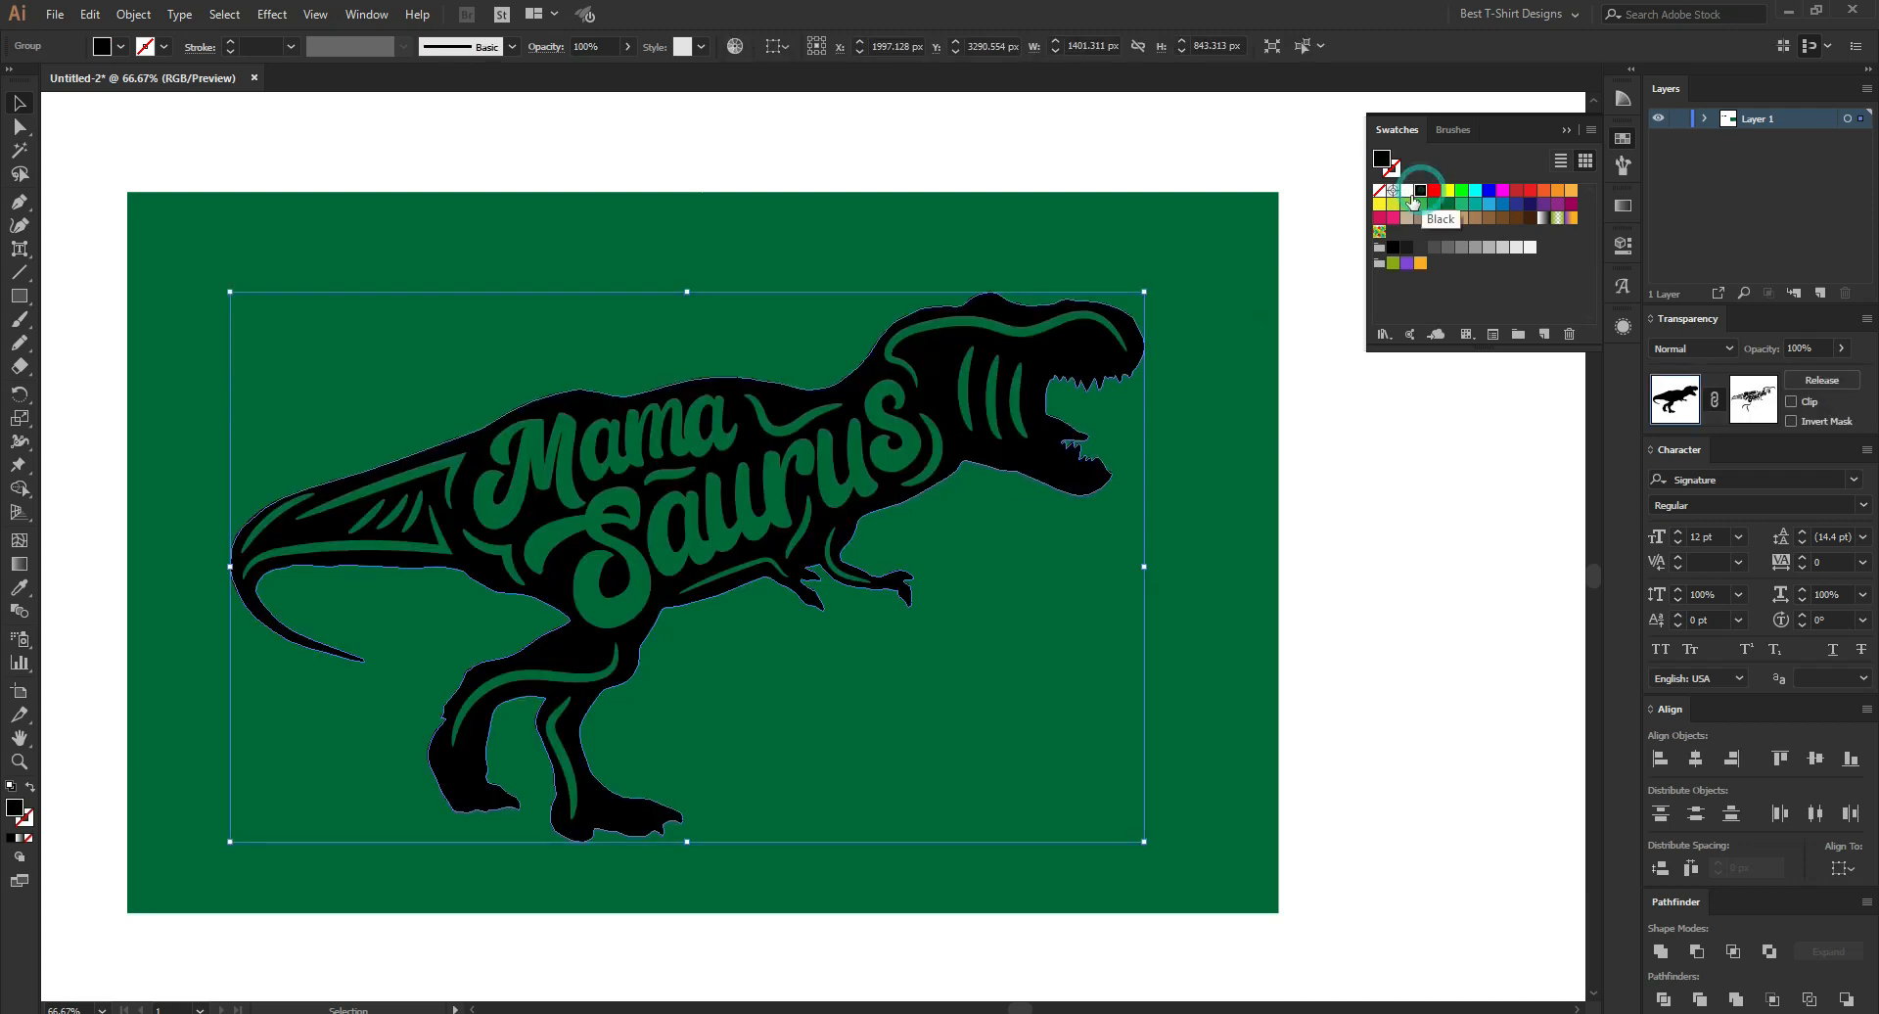
click(1326, 691)
scroll(632, 553, down, 1)
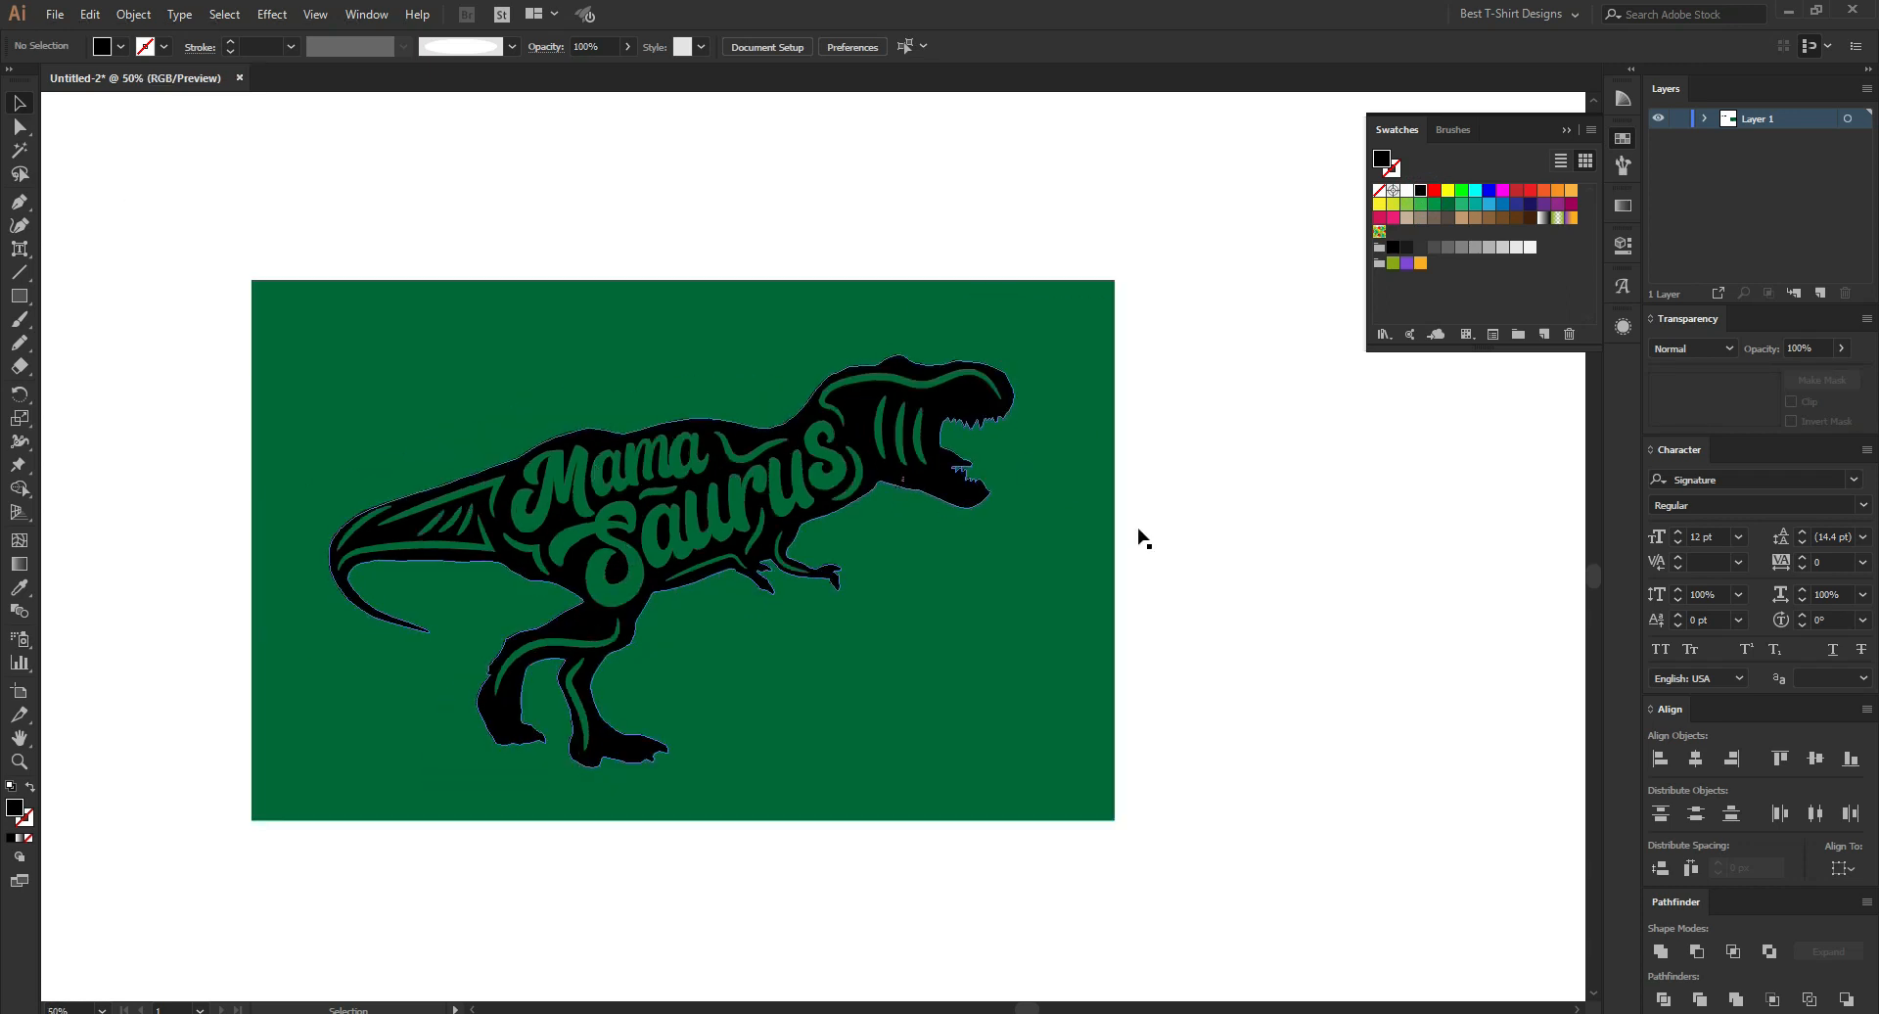
scroll(606, 584, up, 1)
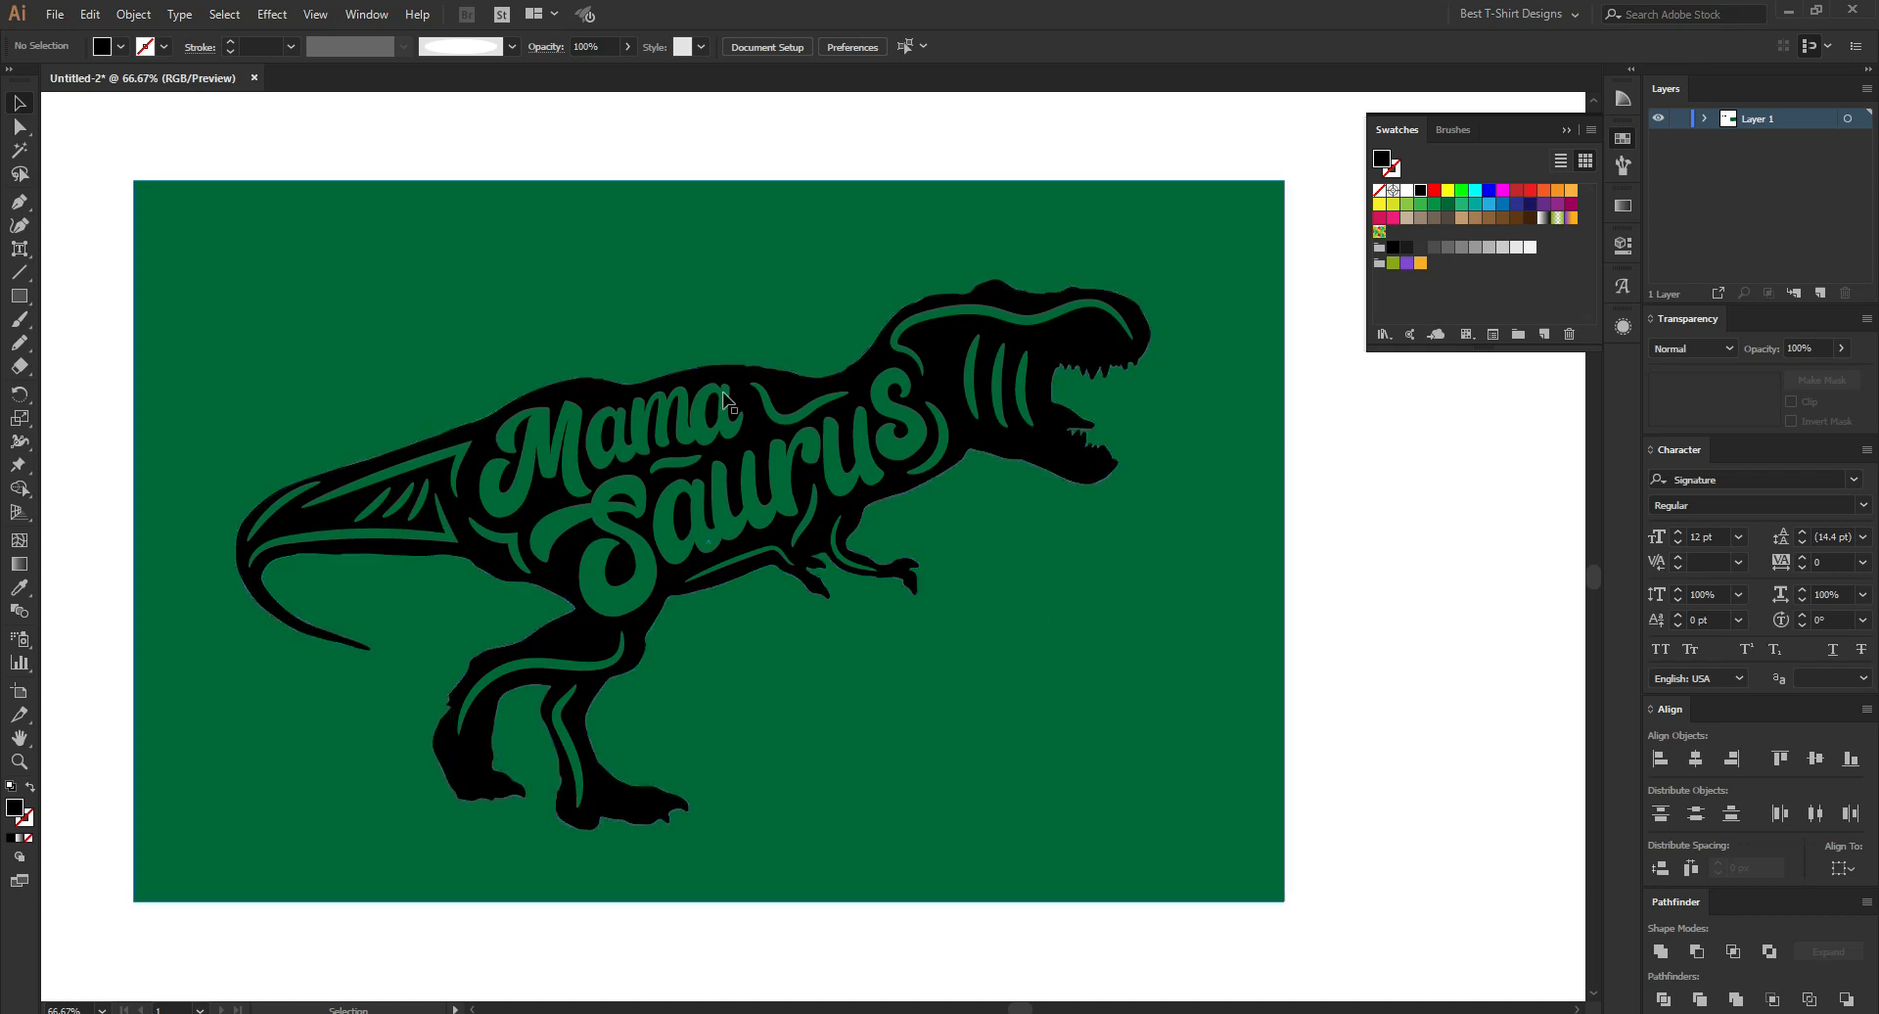
click(1345, 595)
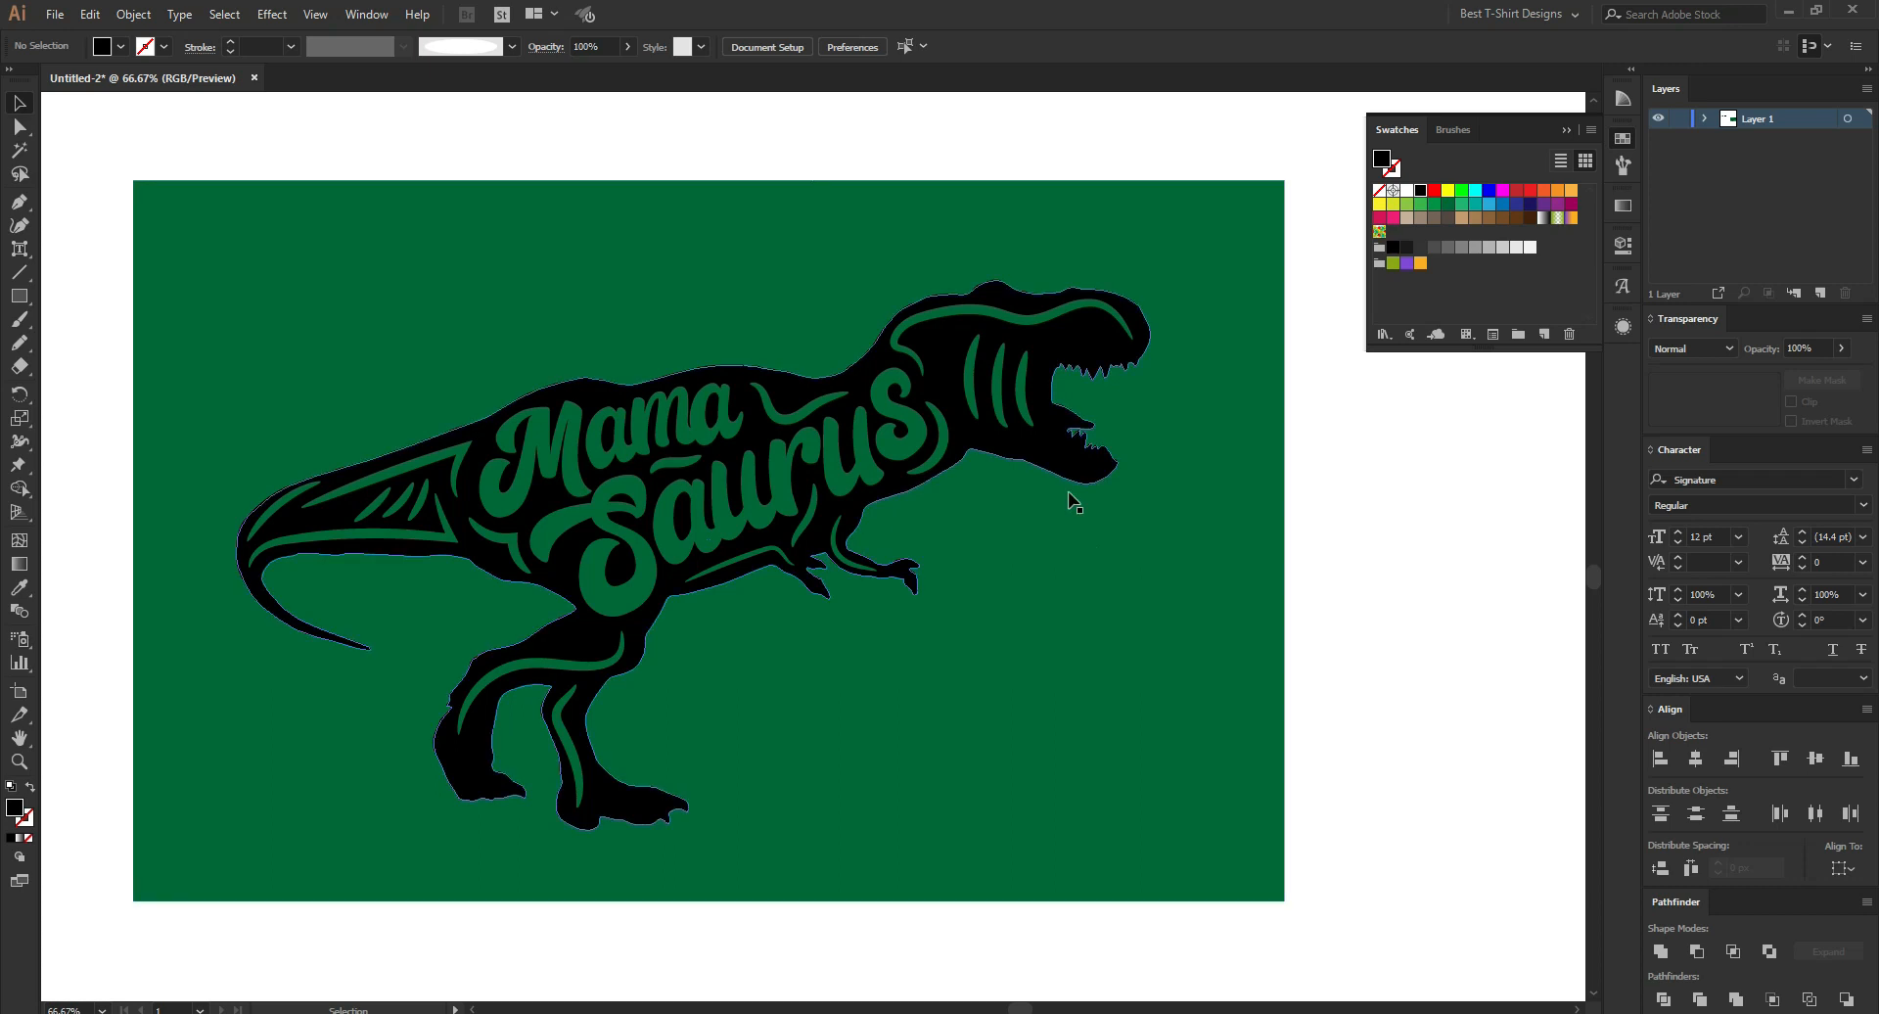
click(1334, 551)
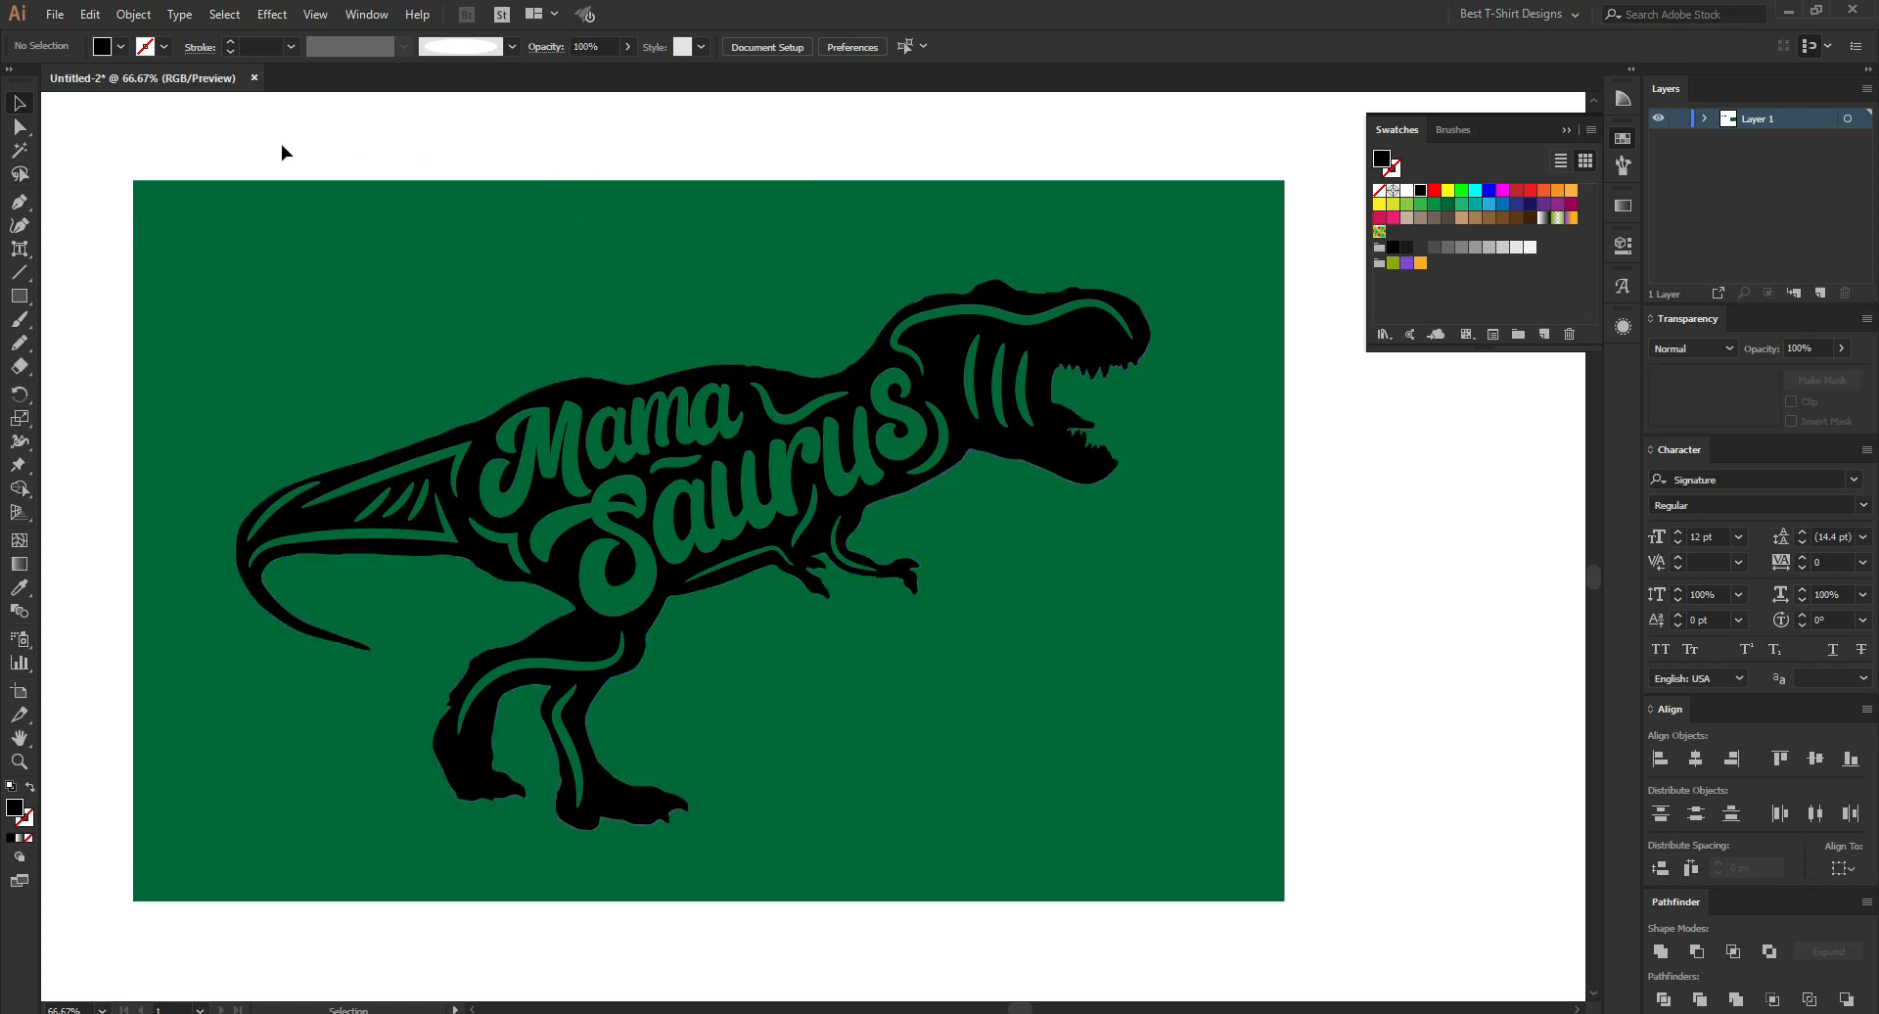
click(1374, 630)
click(1327, 628)
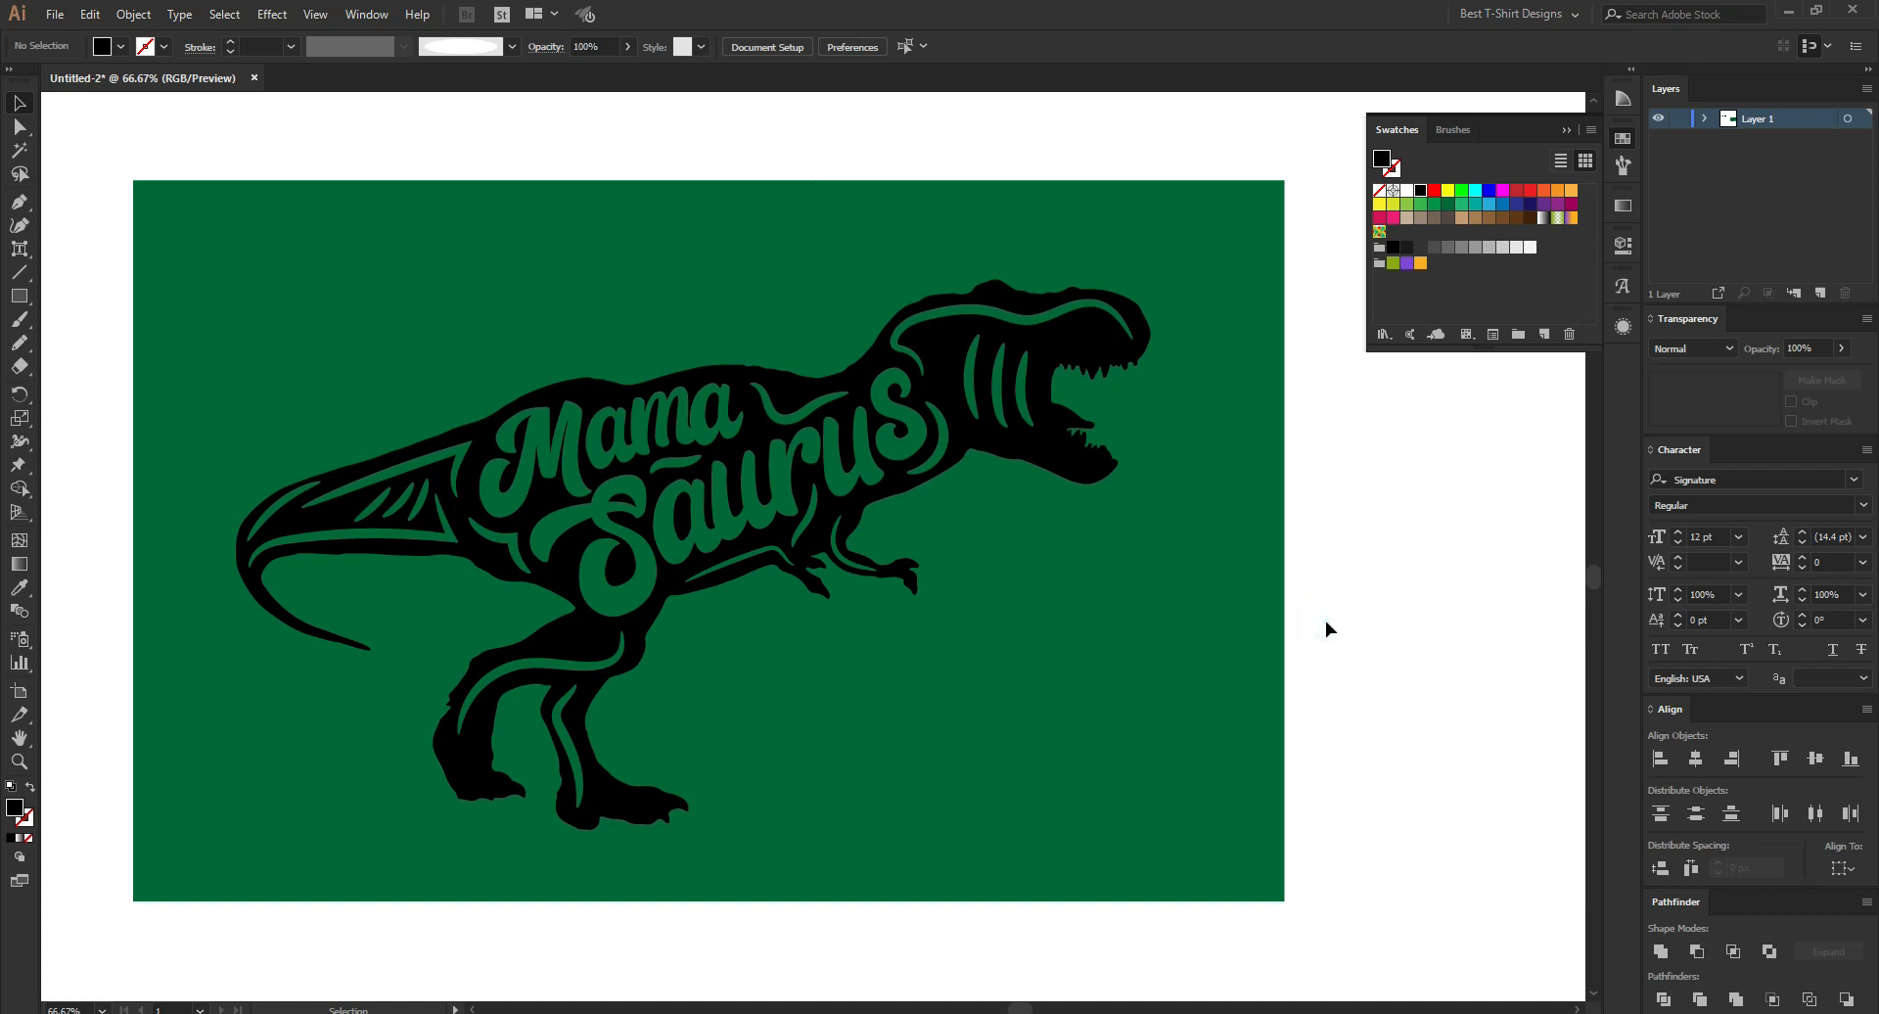